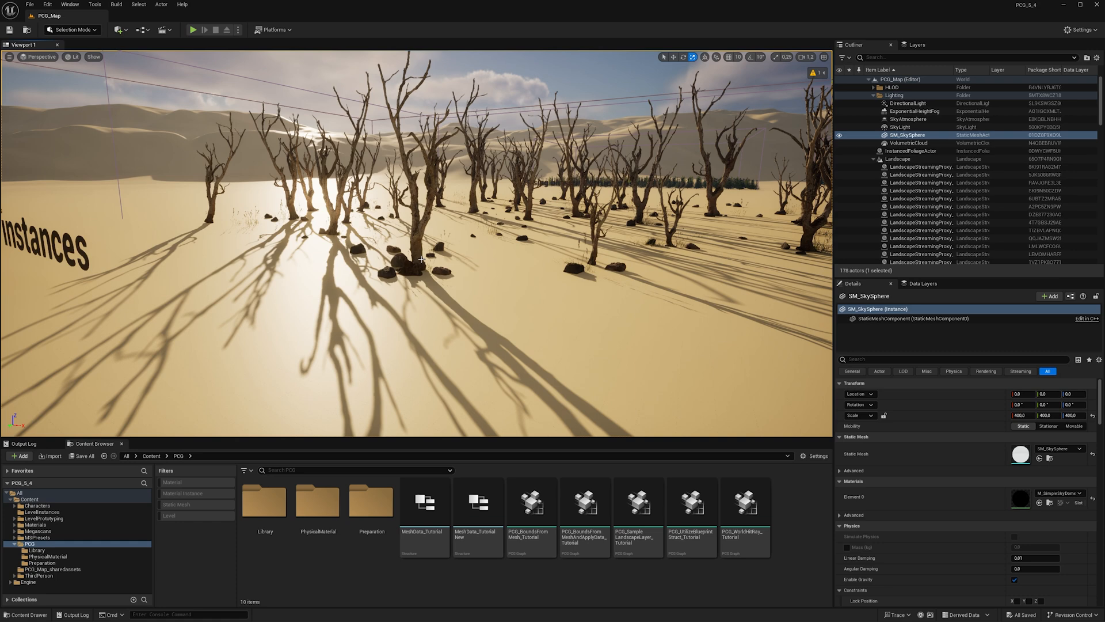
Open the LI_DeadTree level instance for editing, inspect its tree, rocks and grass up close, and exit it
{"action": "double_click", "coordinate": [419, 266]}
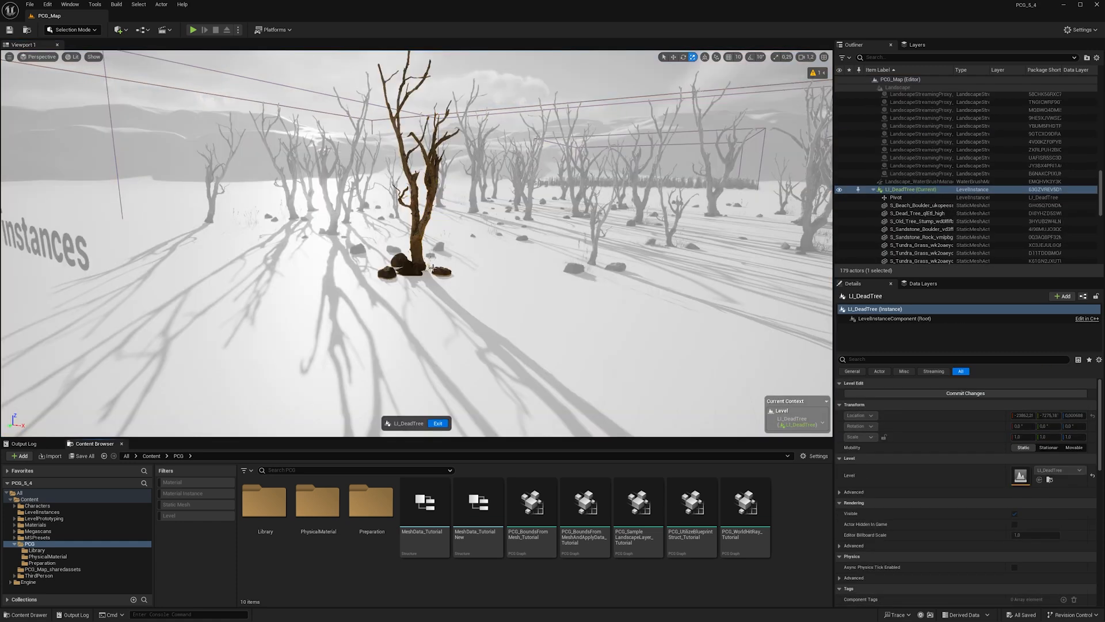
{"action": "right_click_drag", "start_coordinate": [427, 247], "coordinate": [420, 253]}
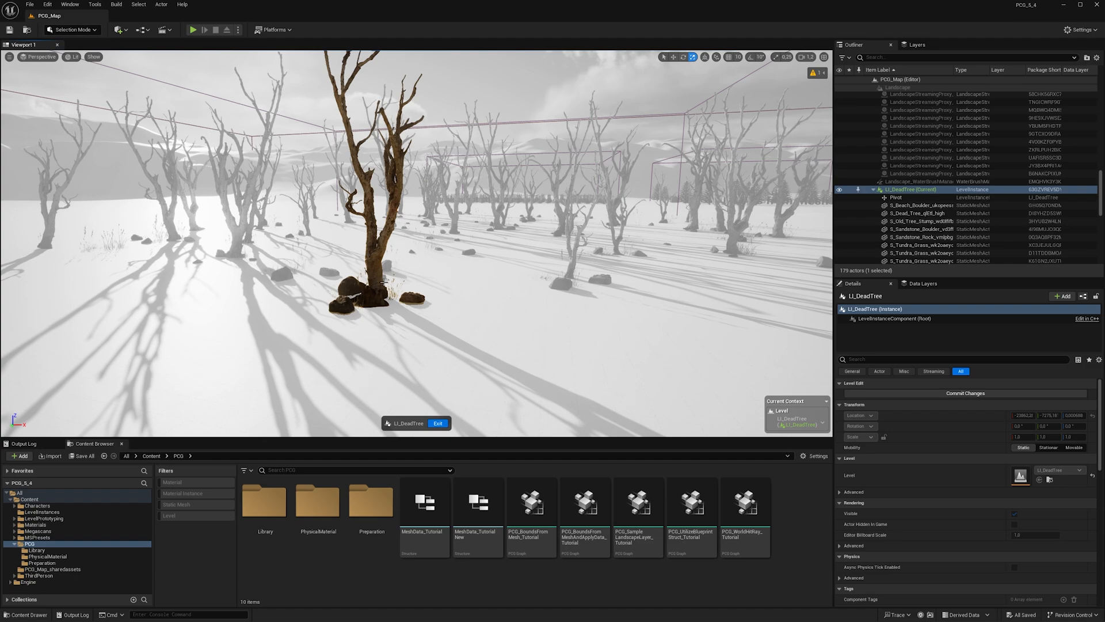
{"action": "key", "text": "w"}
{"action": "mouse_move", "coordinate": [381, 283]}
{"action": "right_mouse_down"}
{"action": "mouse_move", "coordinate": [359, 335]}
{"action": "mouse_move", "coordinate": [388, 329]}
{"action": "mouse_move", "coordinate": [386, 299]}
{"action": "right_mouse_up"}
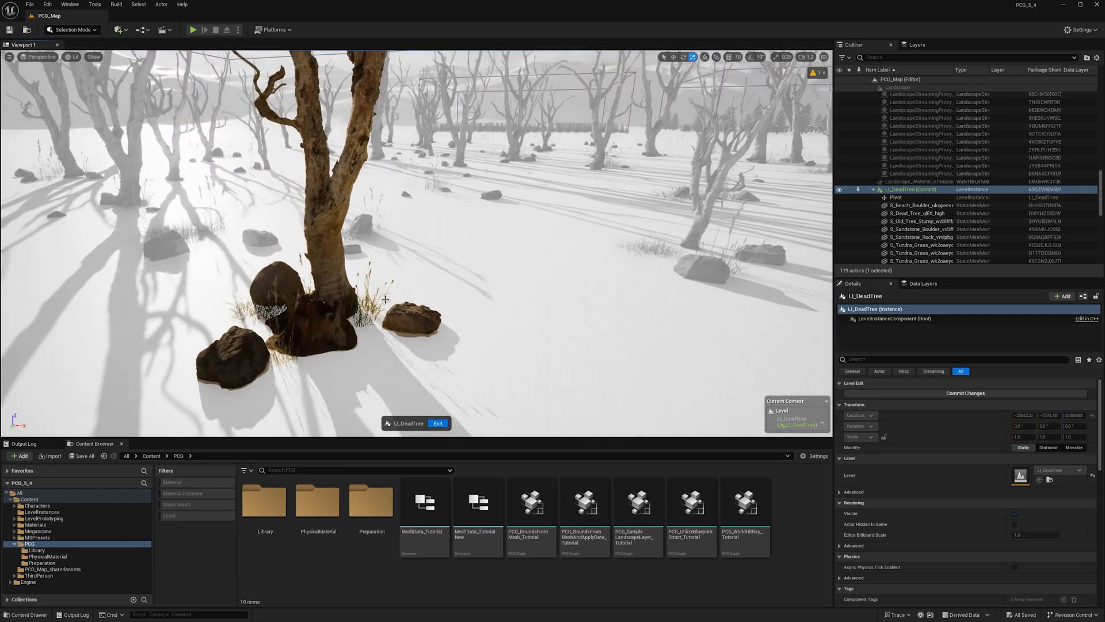
{"action": "right_click_drag", "start_coordinate": [378, 299], "coordinate": [263, 335]}
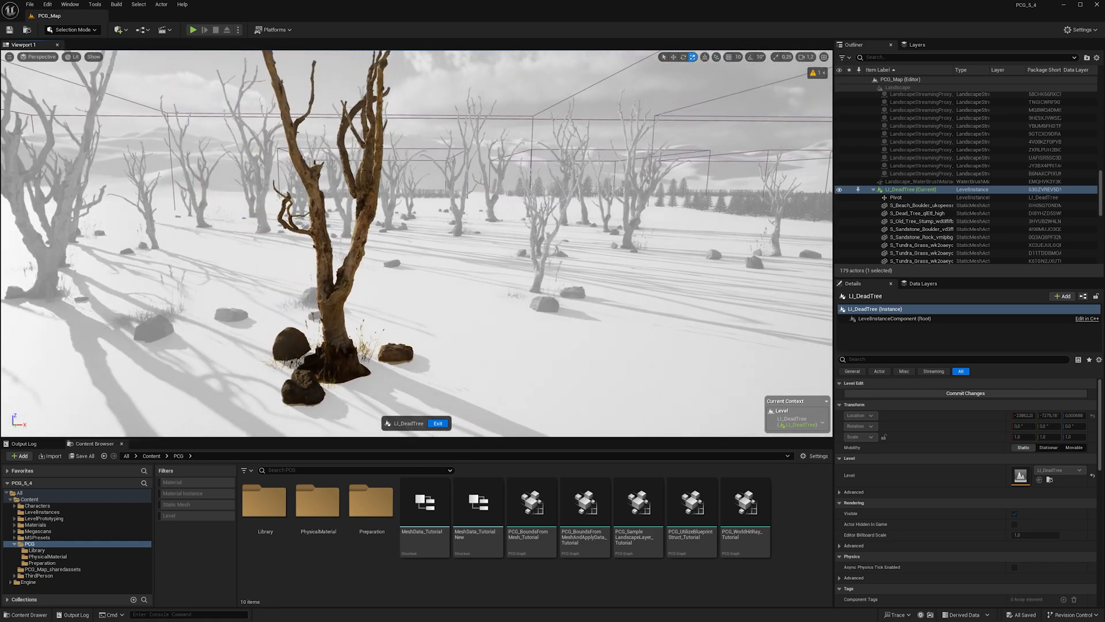
{"action": "right_click_drag", "start_coordinate": [340, 298], "coordinate": [328, 291]}
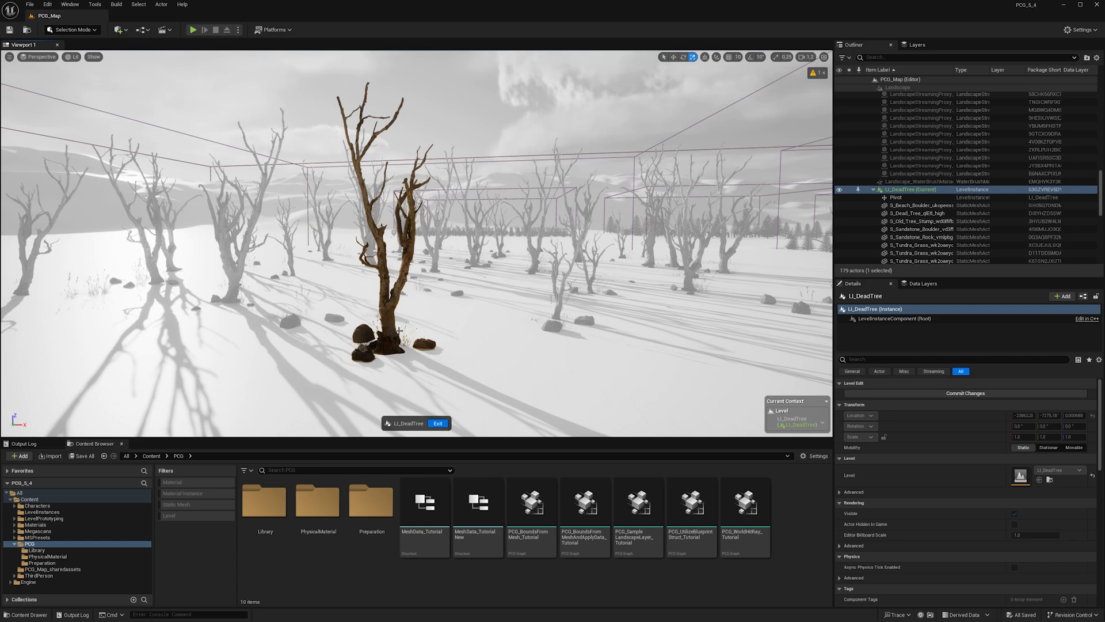
{"action": "left_click", "coordinate": [438, 423]}
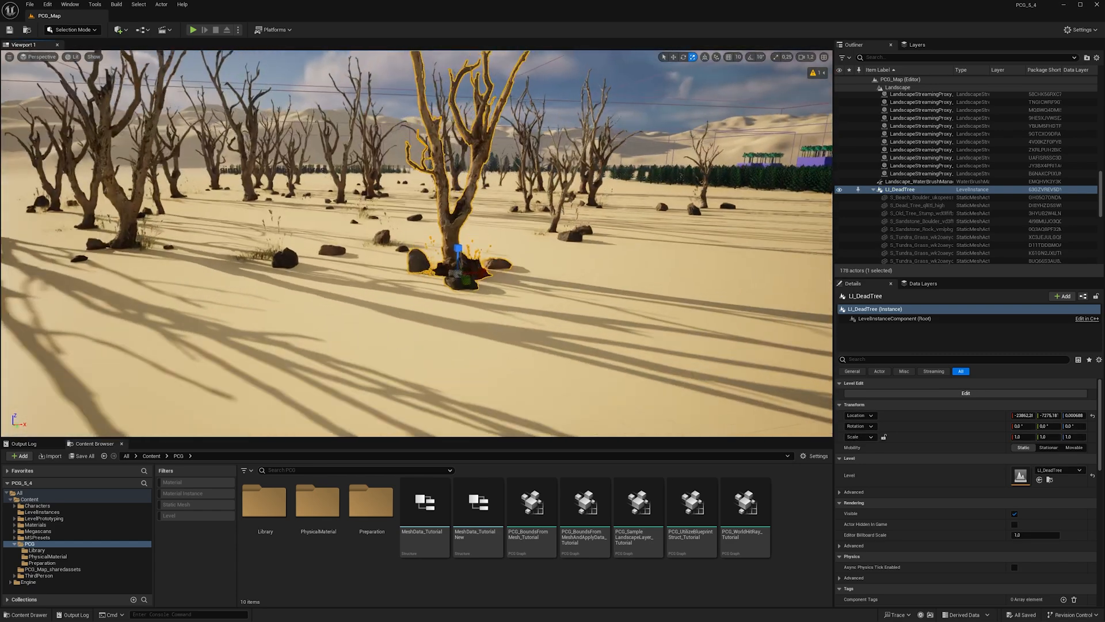
Examine the scattered dead trees, rocks and grass throughout the level instances area from several viewpoints
{"action": "right_click_drag", "start_coordinate": [461, 273], "coordinate": [463, 288]}
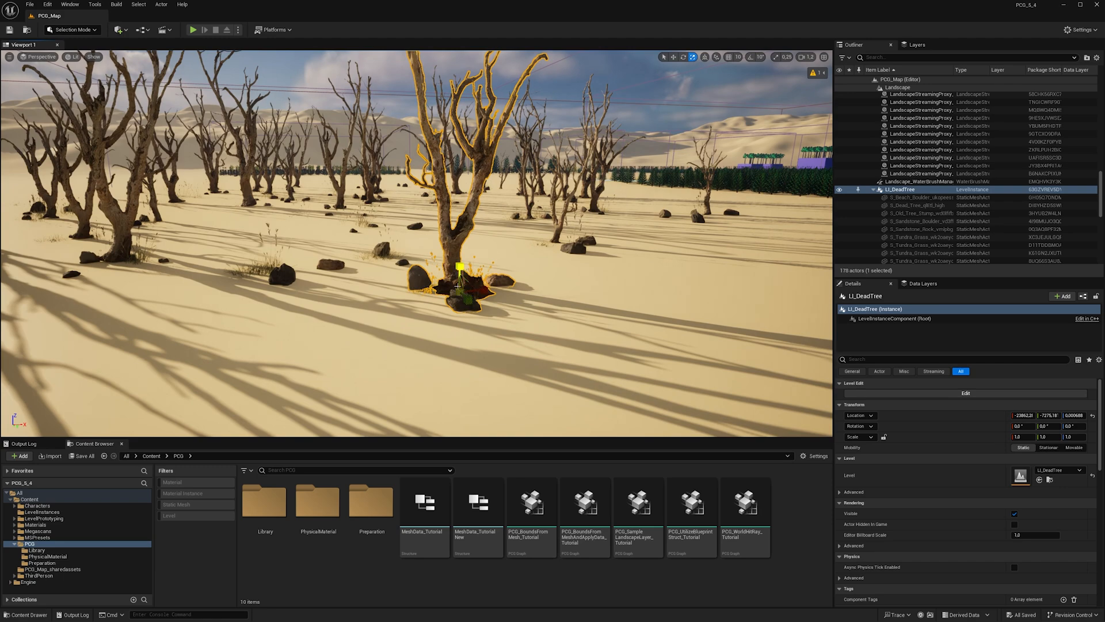
{"action": "right_click_drag", "start_coordinate": [578, 241], "coordinate": [526, 227]}
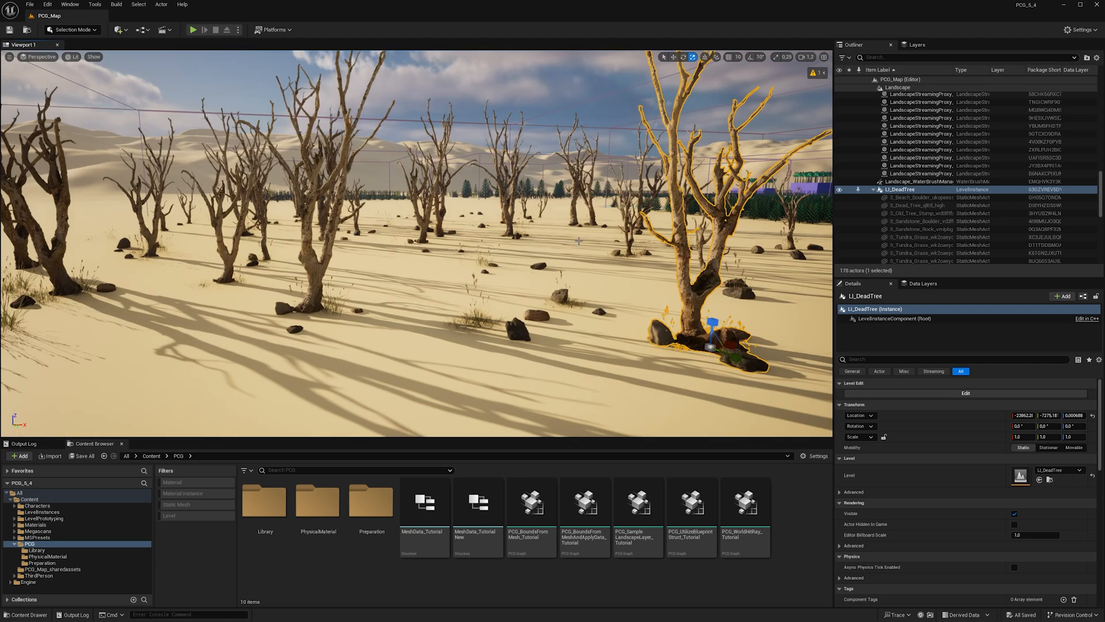
{"action": "right_click_drag", "start_coordinate": [447, 271], "coordinate": [445, 294]}
{"action": "key", "text": "w"}
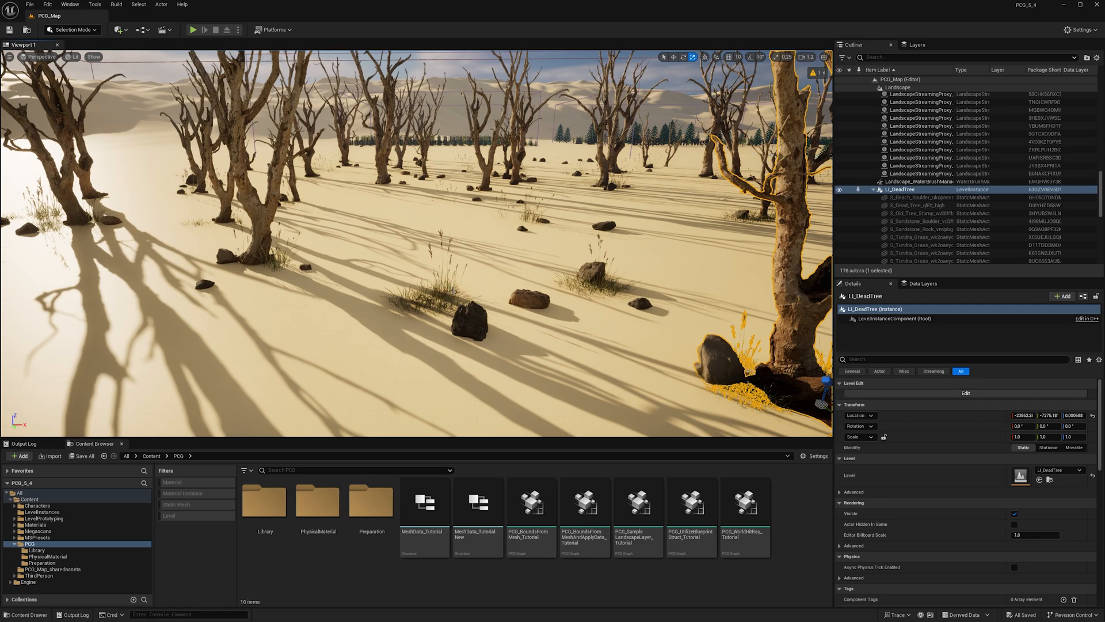
{"action": "key", "text": "a"}
{"action": "right_click_drag", "start_coordinate": [453, 291], "coordinate": [480, 263]}
{"action": "right_click_drag", "start_coordinate": [374, 306], "coordinate": [401, 357]}
{"action": "key", "text": "d"}
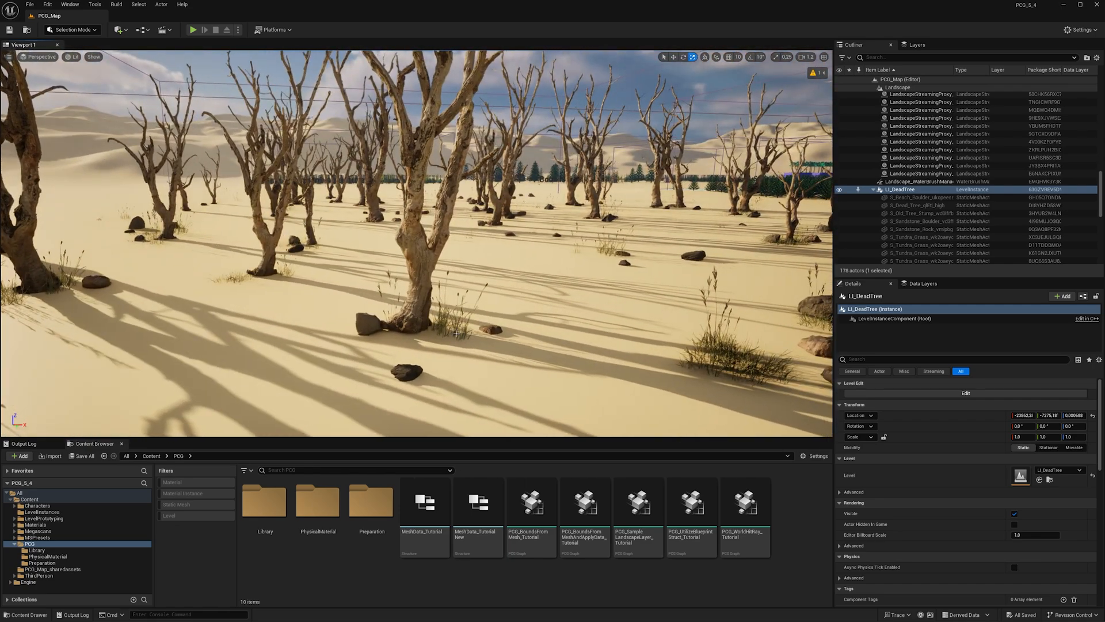
{"action": "key", "text": "a"}
{"action": "key", "text": "w"}
{"action": "right_click_drag", "start_coordinate": [457, 333], "coordinate": [478, 363]}
{"action": "right_click_drag", "start_coordinate": [417, 279], "coordinate": [435, 266]}
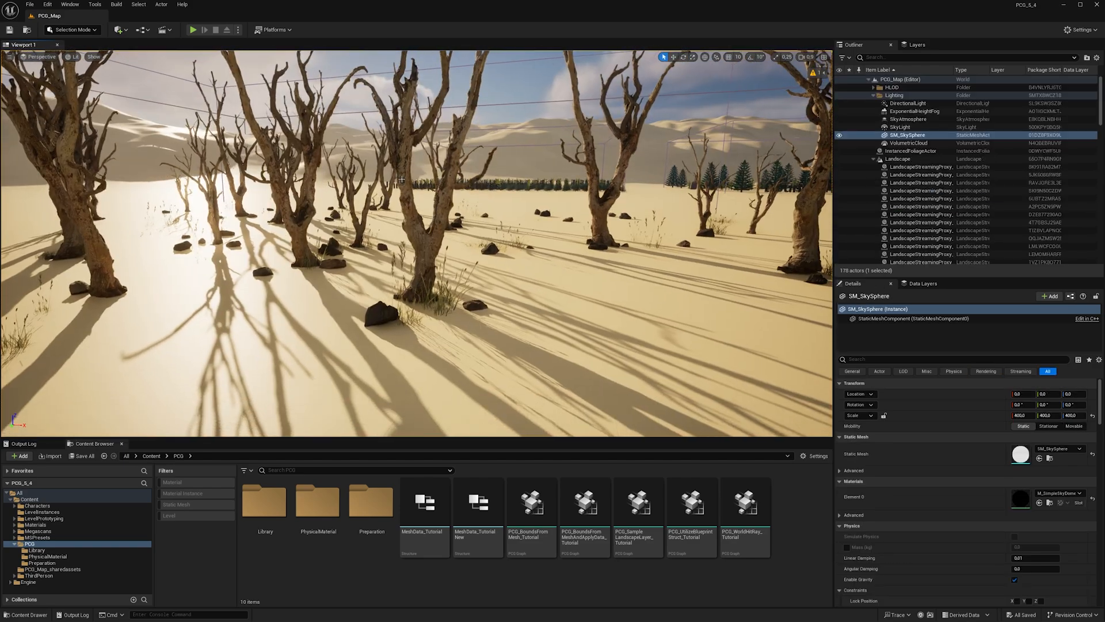
{"action": "key", "text": "a"}
{"action": "right_click_drag", "start_coordinate": [397, 197], "coordinate": [351, 200]}
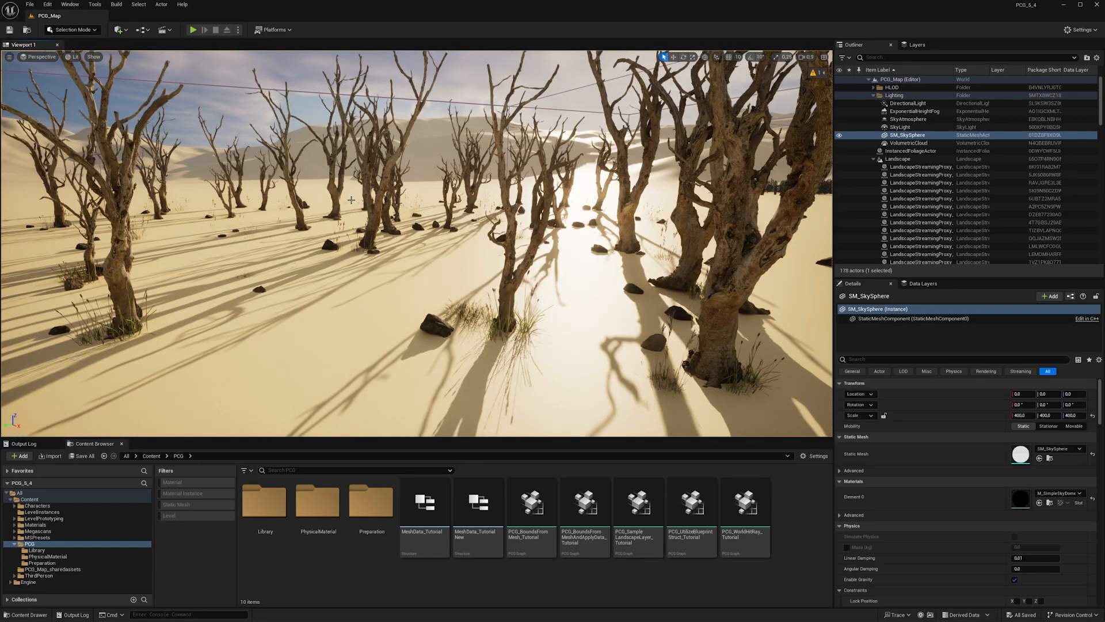
{"action": "key", "text": "d"}
{"action": "right_click_drag", "start_coordinate": [410, 206], "coordinate": [348, 204]}
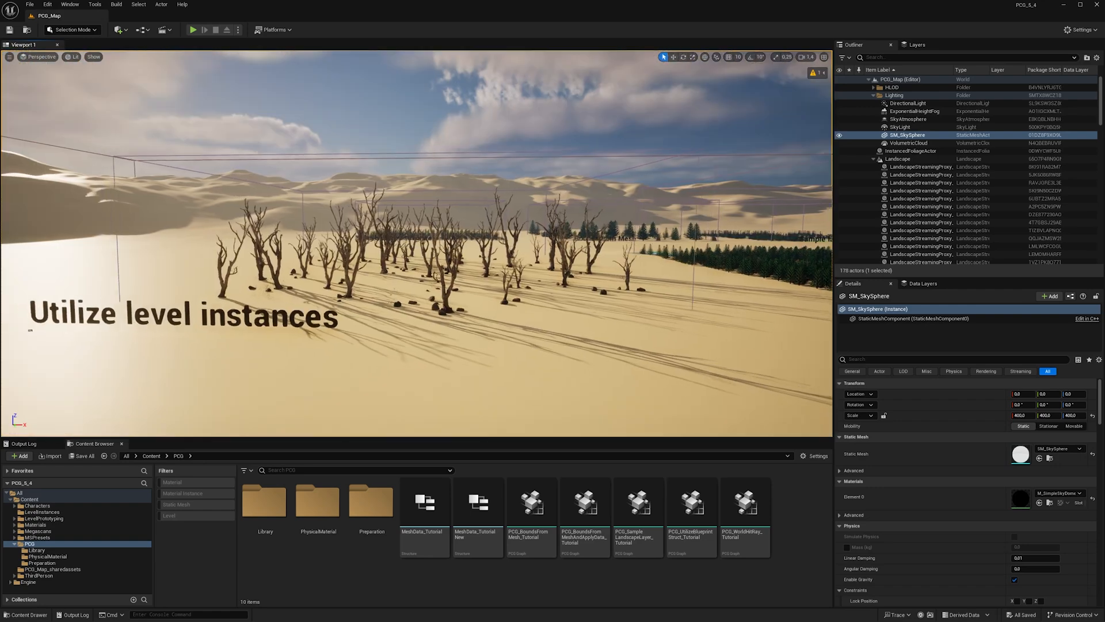
{"action": "right_click_drag", "start_coordinate": [403, 230], "coordinate": [386, 230]}
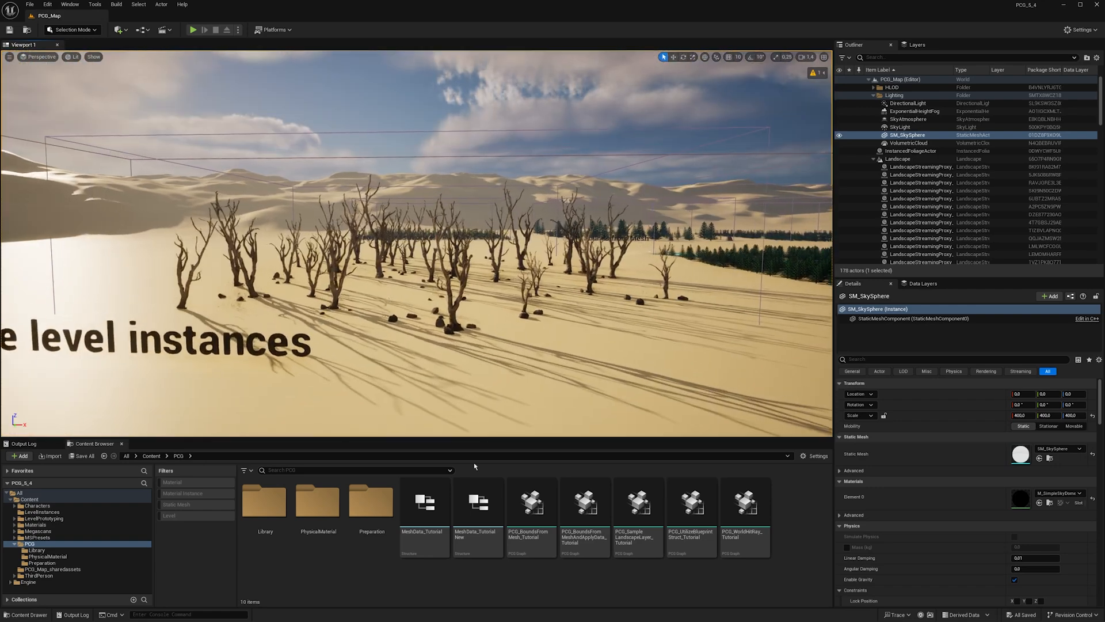
Create a PCG graph named PCG_LevelInstances_Tutorial in the PCG folder and delete the existing LI_DeadTree actor from the level
{"action": "right_click", "coordinate": [533, 580]}
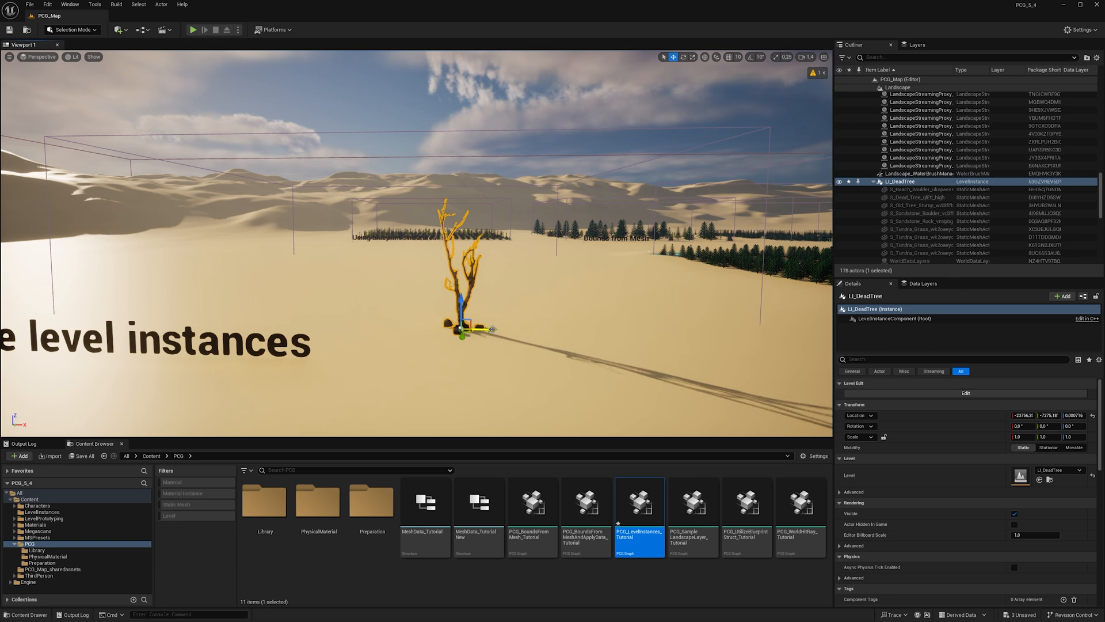
{"action": "key", "text": "Delete"}
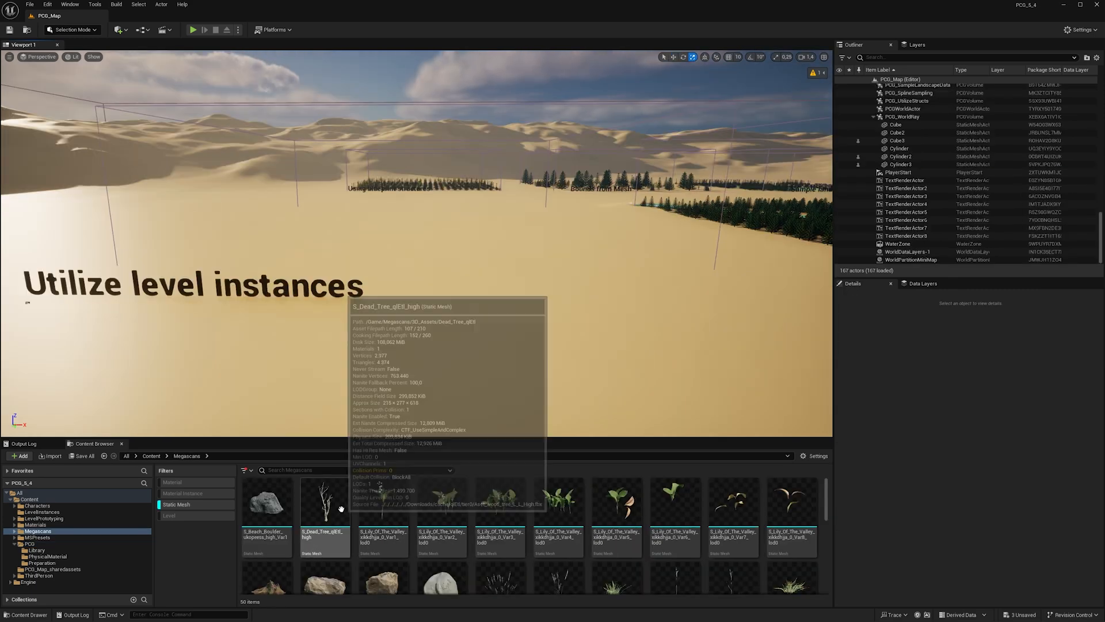
Place the S_Dead_Tree mesh on the sand and surround its trunk with sandstone boulders, a sandstone rock and tundra grass
{"action": "left_click_drag", "start_coordinate": [324, 506], "coordinate": [488, 231]}
{"action": "mouse_move", "coordinate": [439, 277]}
{"action": "right_mouse_down"}
{"action": "mouse_move", "coordinate": [429, 275]}
{"action": "mouse_move", "coordinate": [455, 272]}
{"action": "right_mouse_up"}
{"action": "key", "text": "w"}
{"action": "left_click_drag", "start_coordinate": [325, 580], "coordinate": [436, 343]}
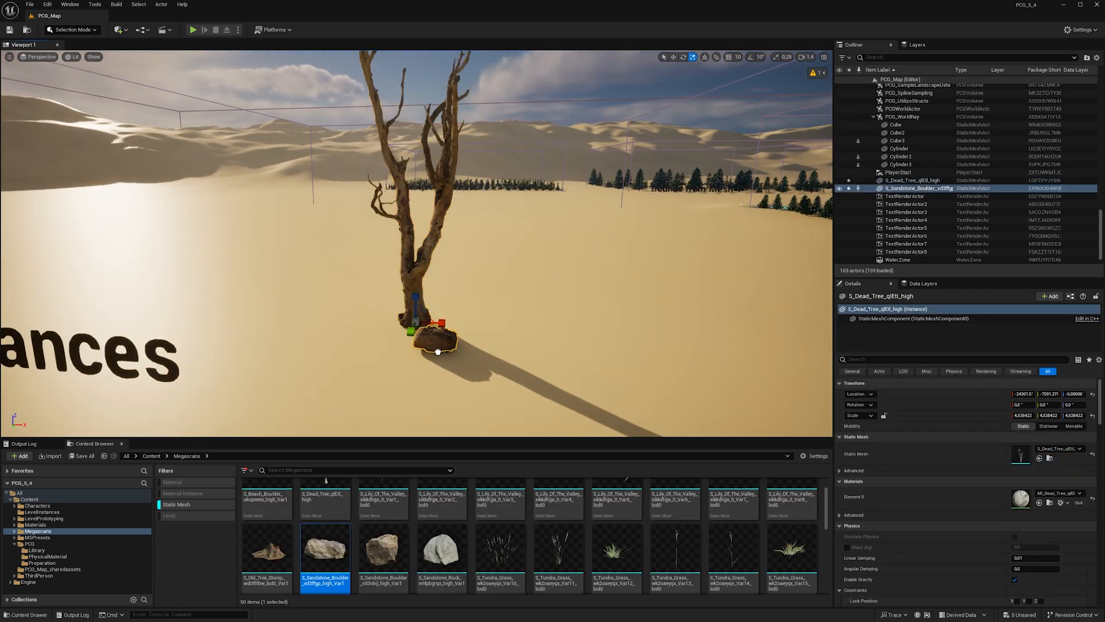
{"action": "left_click_drag", "start_coordinate": [383, 550], "coordinate": [373, 330]}
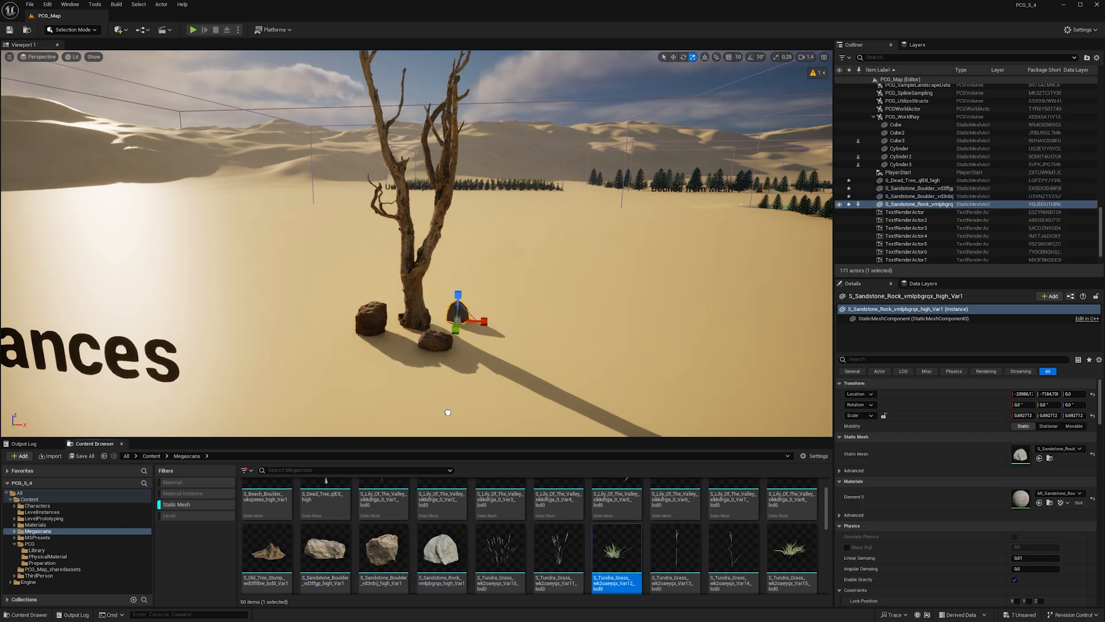
{"action": "left_click_drag", "start_coordinate": [448, 412], "coordinate": [402, 333]}
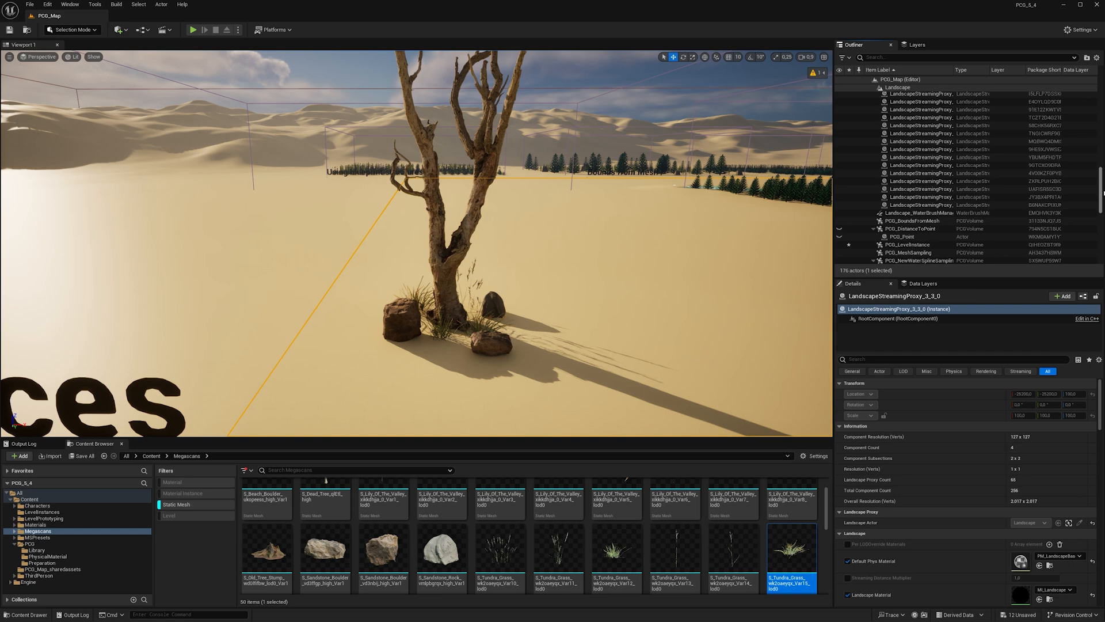
Select the dead tree together with all its rock and grass actors and start creating a level instance from them
{"action": "left_click_drag", "start_coordinate": [1102, 192], "coordinate": [1101, 244]}
{"action": "left_click", "coordinate": [913, 110]}
{"action": "left_click", "coordinate": [915, 172], "text": "shift"}
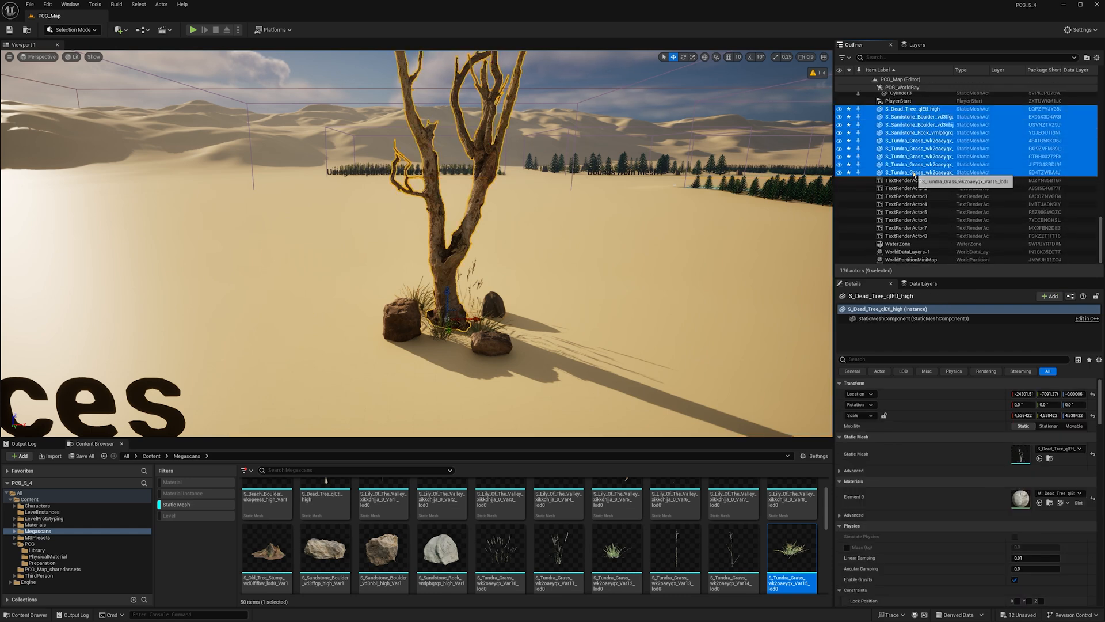
{"action": "right_click", "coordinate": [915, 173]}
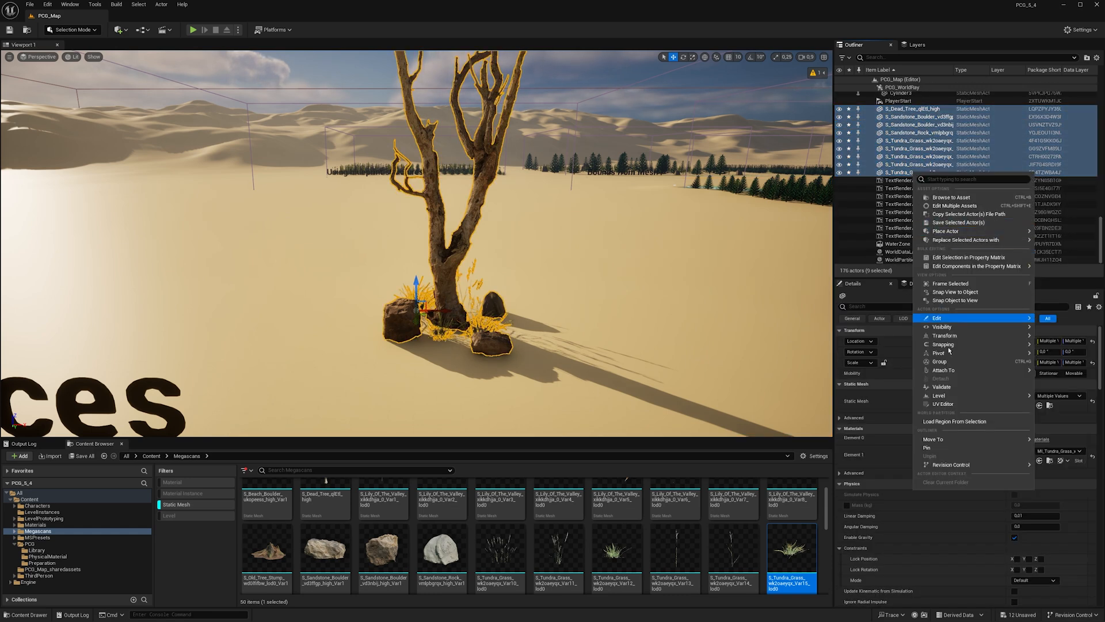
{"action": "mouse_move", "coordinate": [944, 395]}
{"action": "left_click", "coordinate": [1056, 409]}
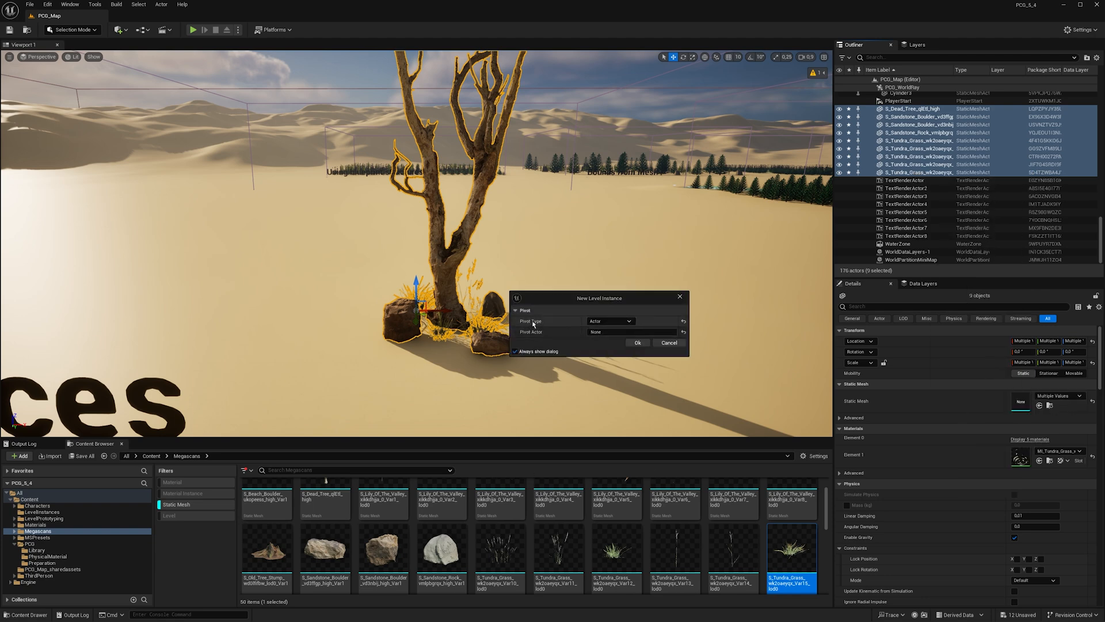
Set the dead tree as the pivot actor and save the level instance as LI_DeadTree_Tutorial in the LevelInstances folder
{"action": "mouse_move", "coordinate": [578, 299]}
{"action": "left_mouse_down"}
{"action": "mouse_move", "coordinate": [612, 296]}
{"action": "mouse_move", "coordinate": [600, 296]}
{"action": "left_mouse_up"}
{"action": "left_click", "coordinate": [634, 331]}
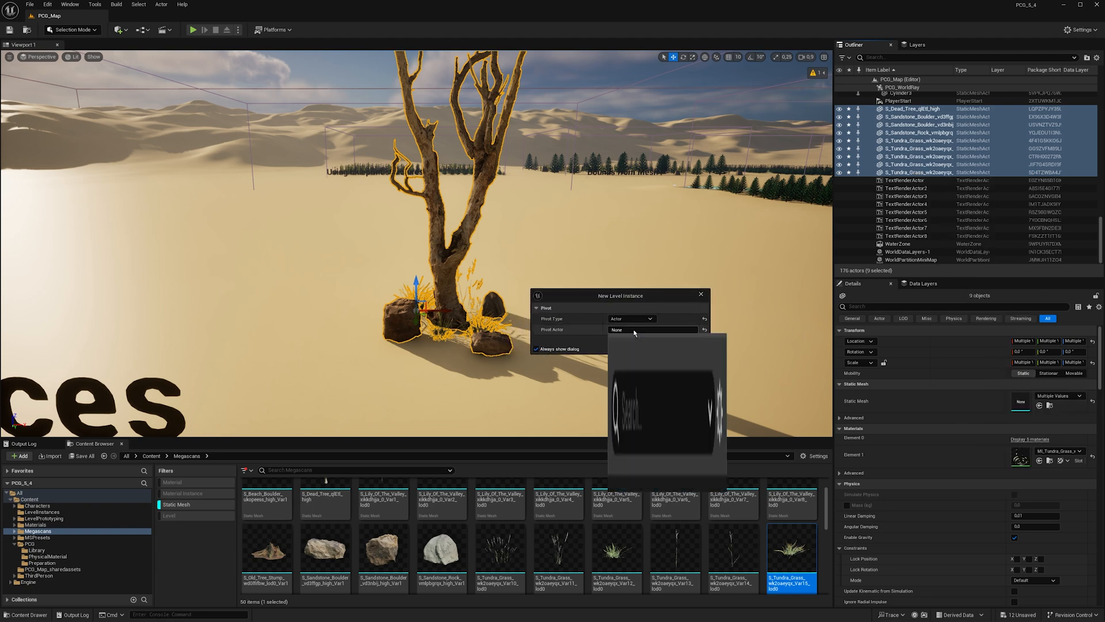
{"action": "type", "text": "dead"}
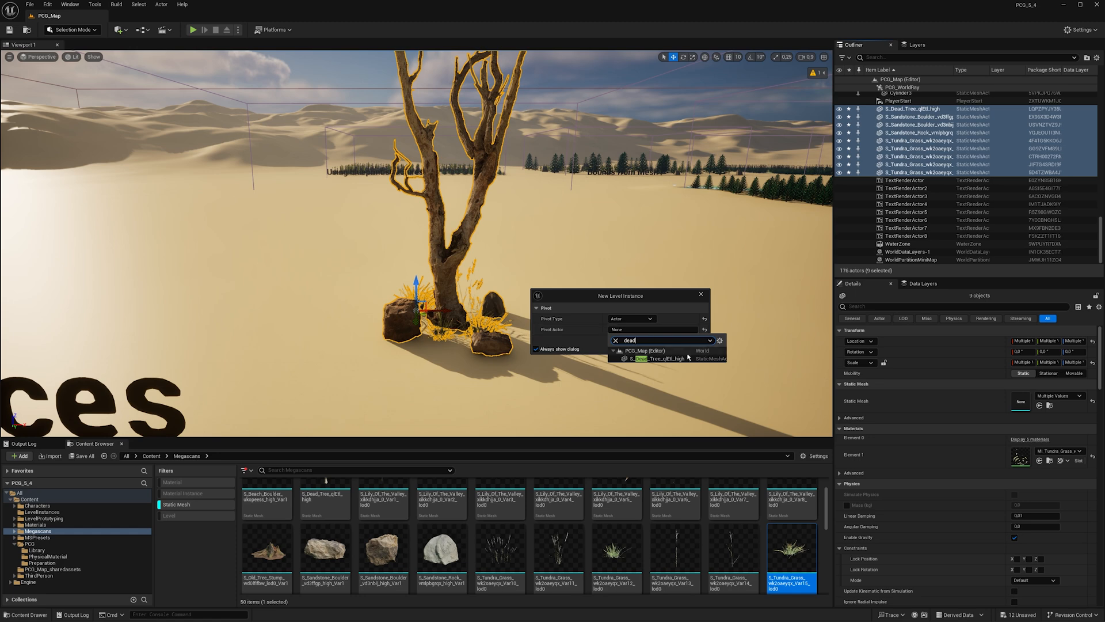
{"action": "left_click", "coordinate": [662, 358]}
{"action": "left_click", "coordinate": [658, 340]}
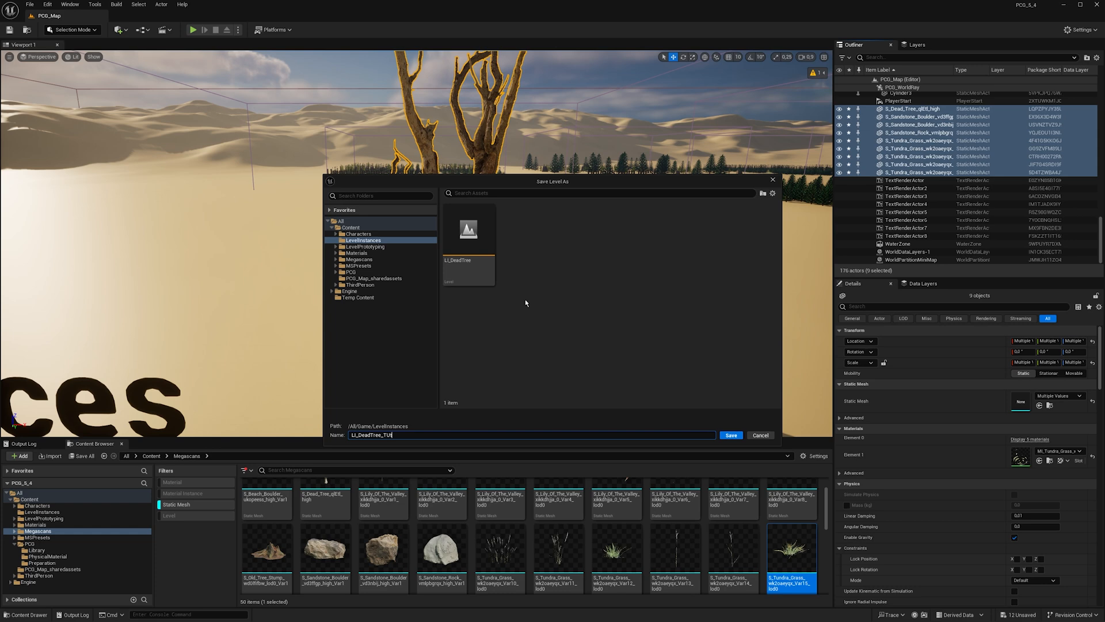
{"action": "key", "text": "Return"}
Edit LI_DeadTree_Tutorial by shifting its front sandstone boulder slightly along X, save the change, and nudge the whole instance sideways
{"action": "left_click", "coordinate": [430, 322]}
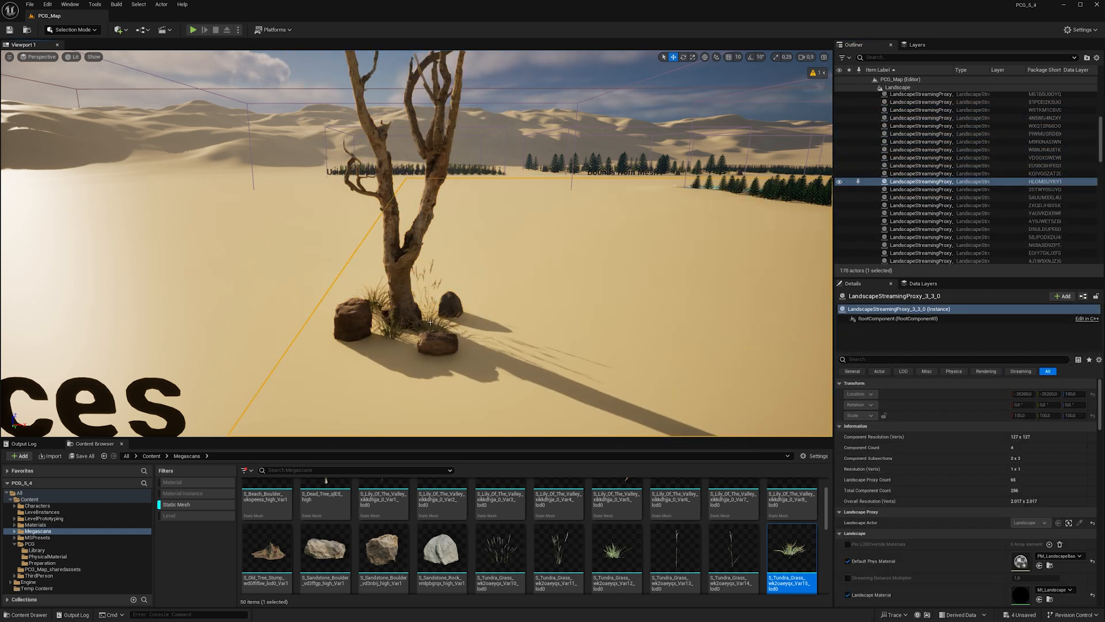
{"action": "left_click", "coordinate": [430, 322]}
{"action": "key", "text": "f"}
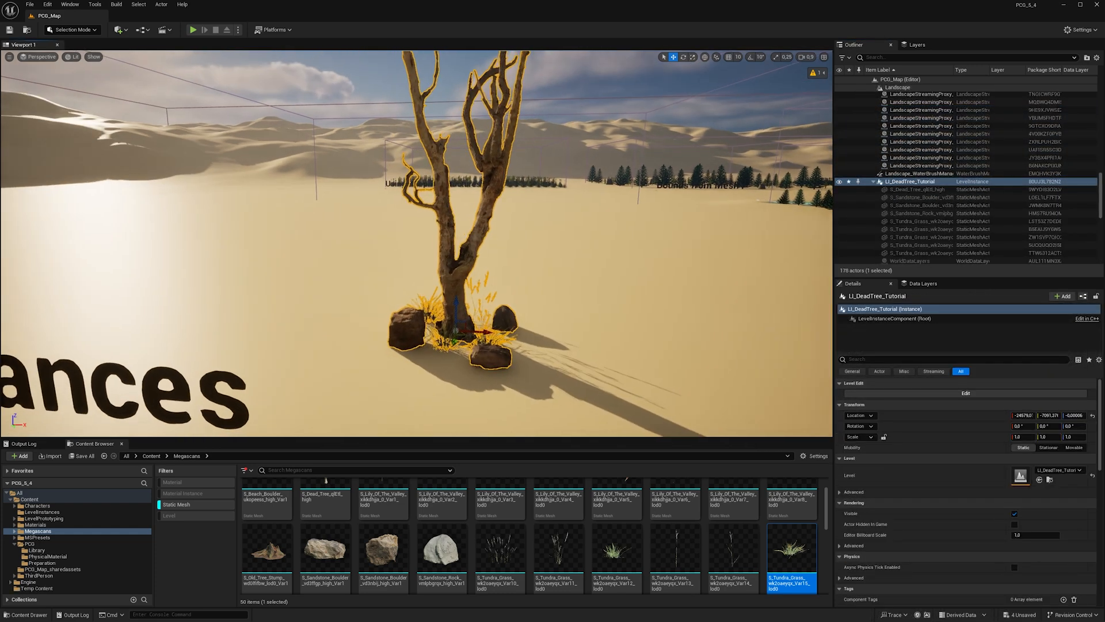
{"action": "mouse_move", "coordinate": [422, 319]}
{"action": "right_mouse_down"}
{"action": "mouse_move", "coordinate": [374, 303]}
{"action": "mouse_move", "coordinate": [409, 323]}
{"action": "right_mouse_up"}
{"action": "double_click", "coordinate": [421, 320]}
{"action": "left_click", "coordinate": [452, 358]}
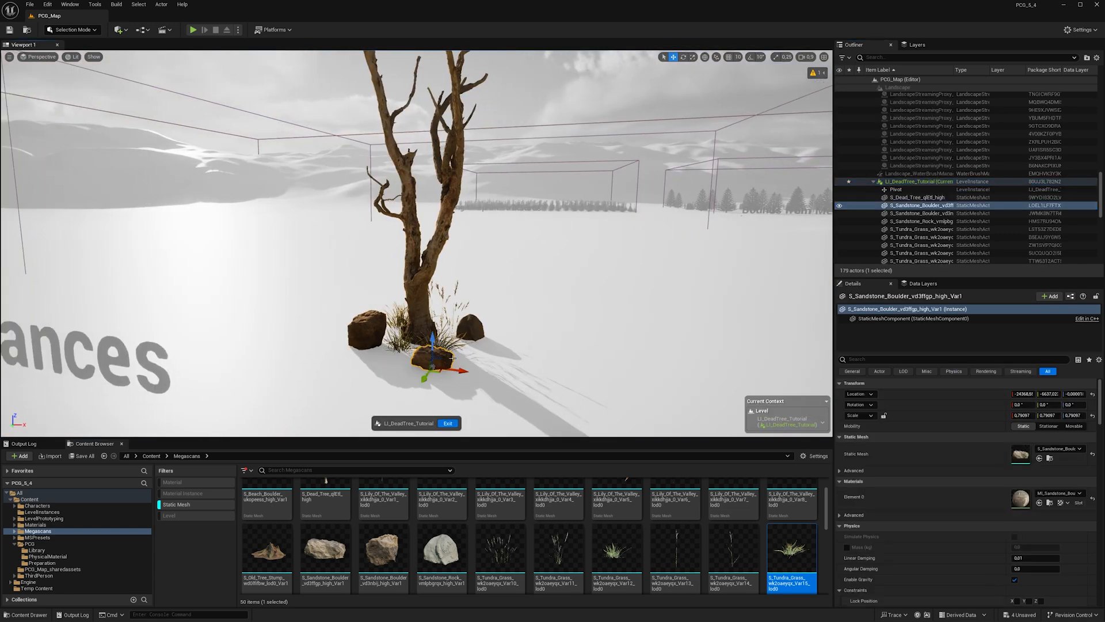
{"action": "left_click_drag", "start_coordinate": [460, 370], "coordinate": [468, 373]}
{"action": "left_click", "coordinate": [450, 423]}
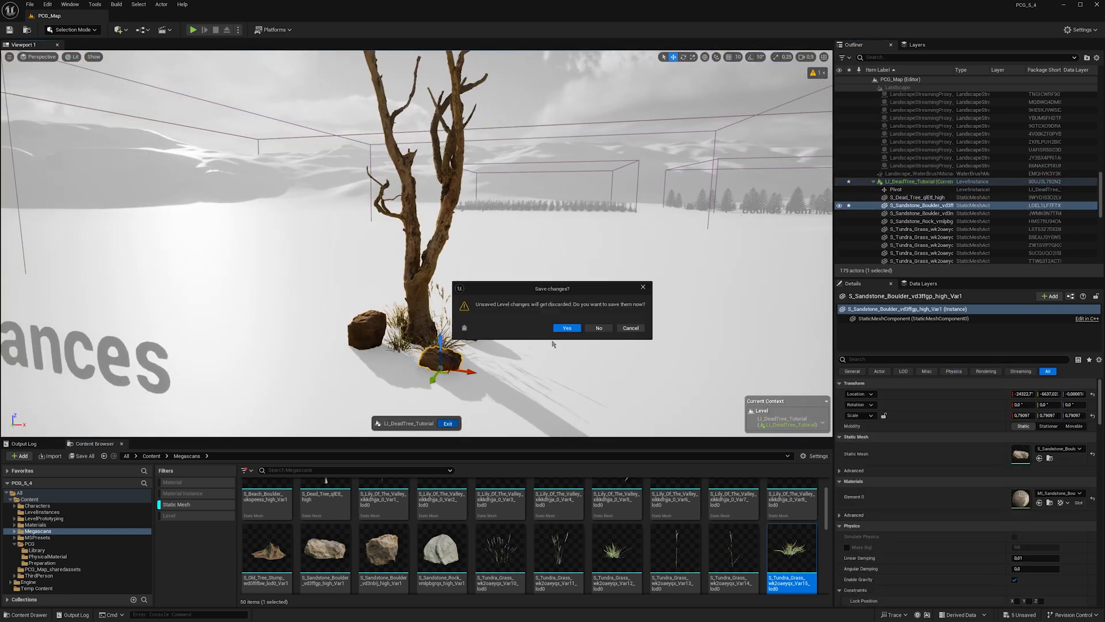
{"action": "left_click", "coordinate": [564, 326]}
{"action": "left_click_drag", "start_coordinate": [451, 339], "coordinate": [462, 341]}
{"action": "right_click_drag", "start_coordinate": [463, 341], "coordinate": [518, 328]}
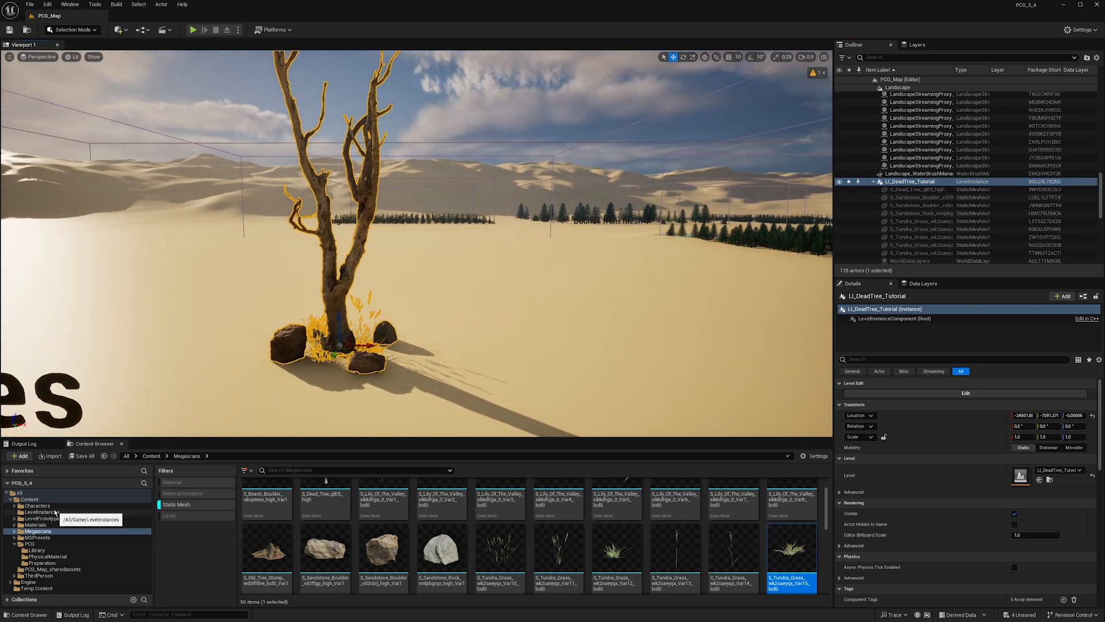
Create a PCG asset from the LI_DeadTree_Tutorial level in the LevelInstances folder and save it
{"action": "left_click", "coordinate": [56, 512]}
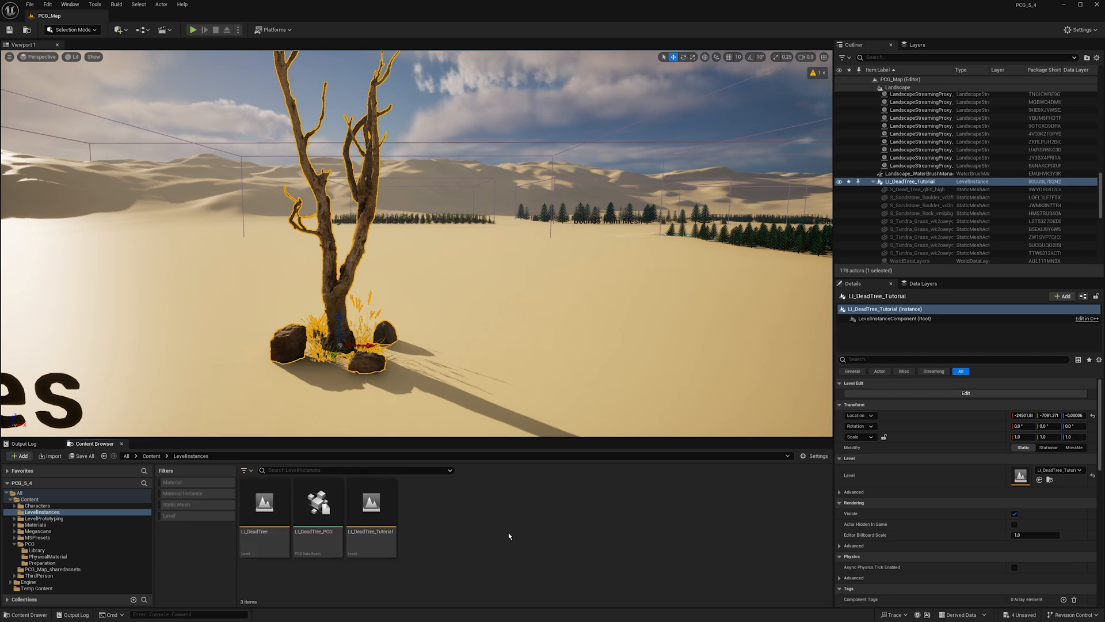
{"action": "left_click", "coordinate": [379, 496]}
{"action": "right_click", "coordinate": [379, 496]}
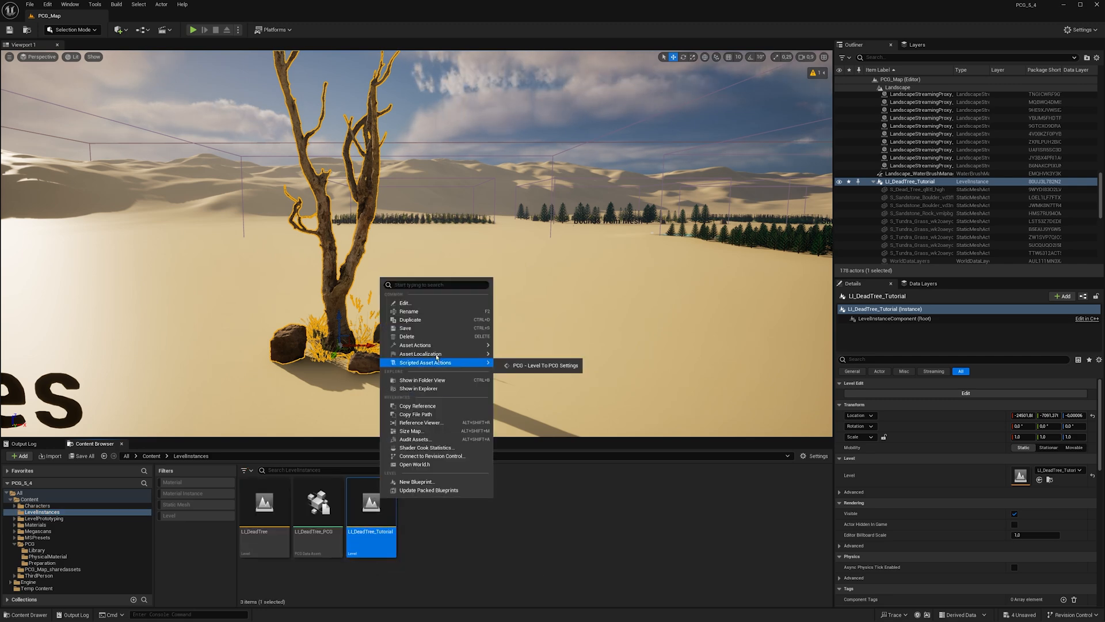
{"action": "mouse_move", "coordinate": [438, 345]}
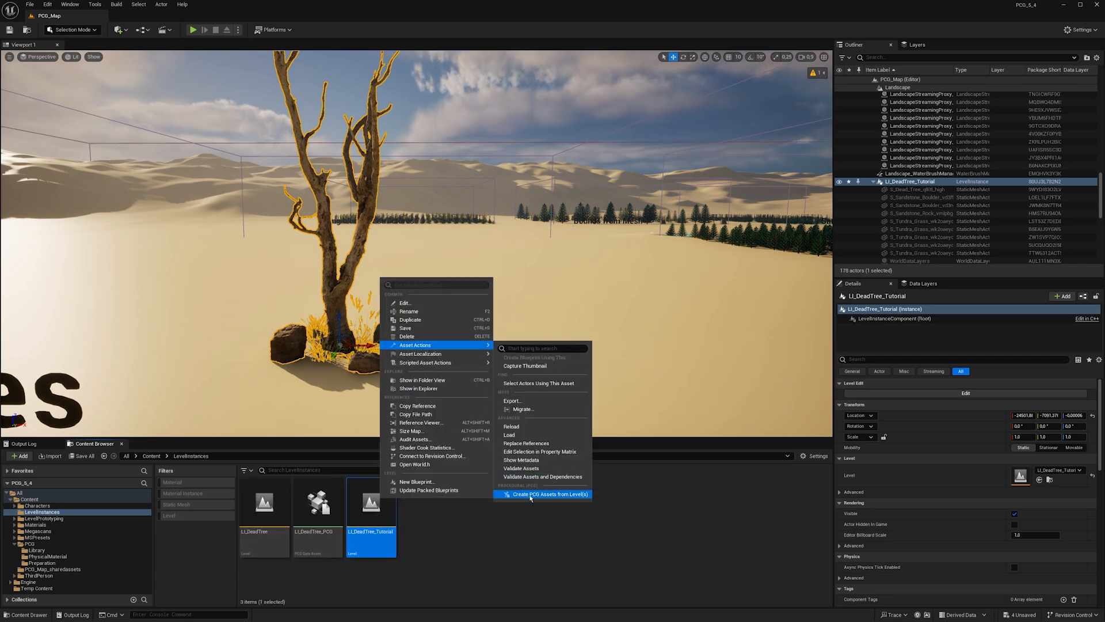
{"action": "left_click", "coordinate": [567, 495]}
{"action": "key", "text": "Return"}
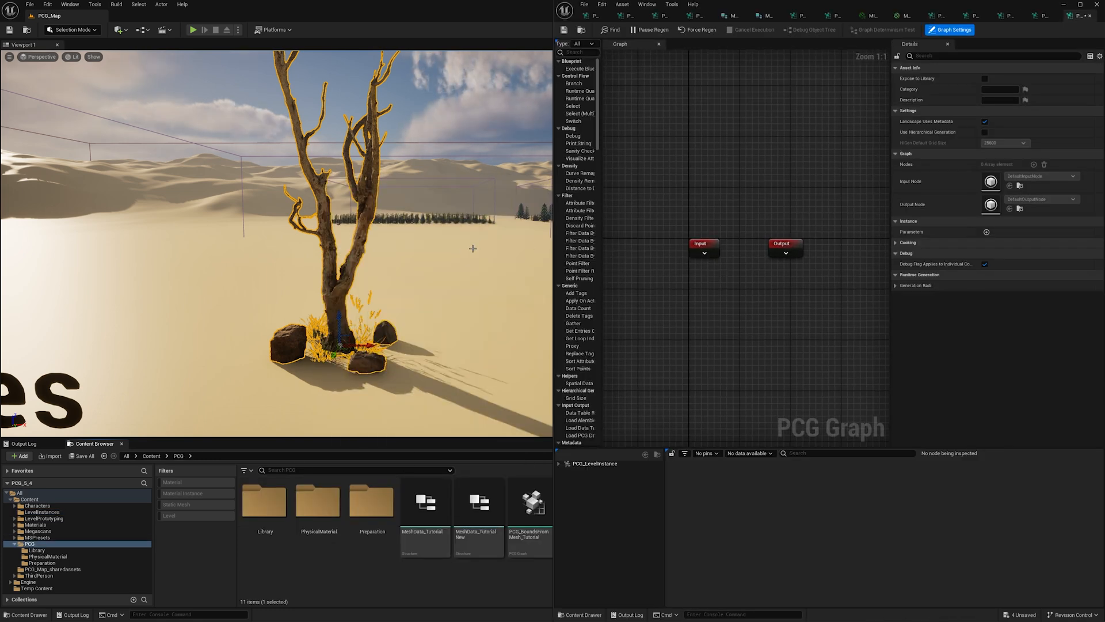
Add a Get Landscape Data node to the PCG graph below the Input node
{"action": "right_click", "coordinate": [684, 249]}
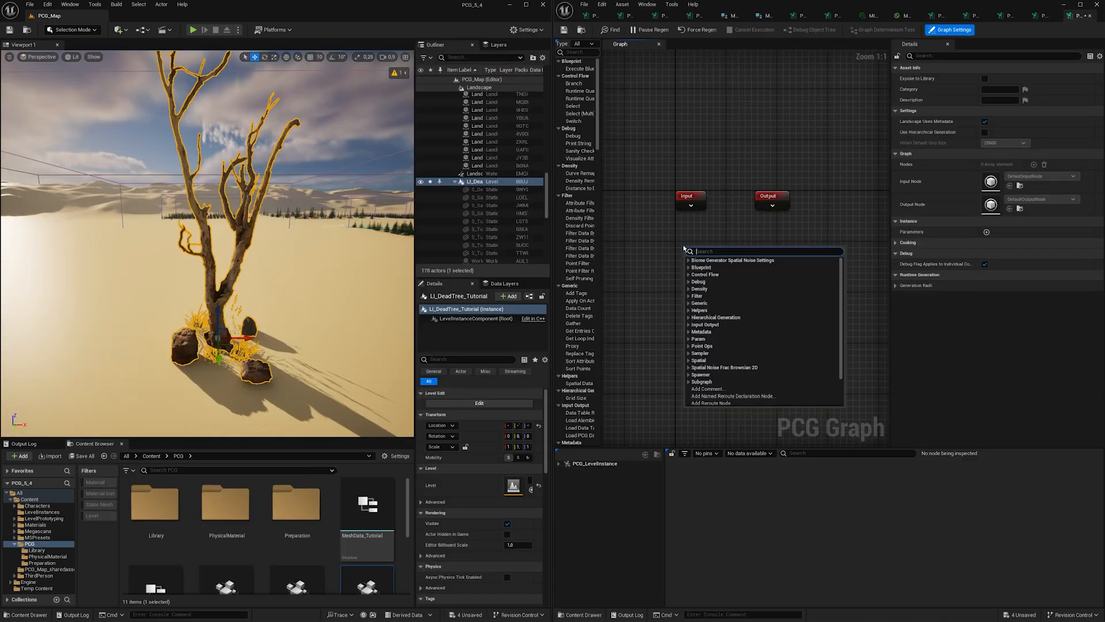
{"action": "type", "text": "create"}
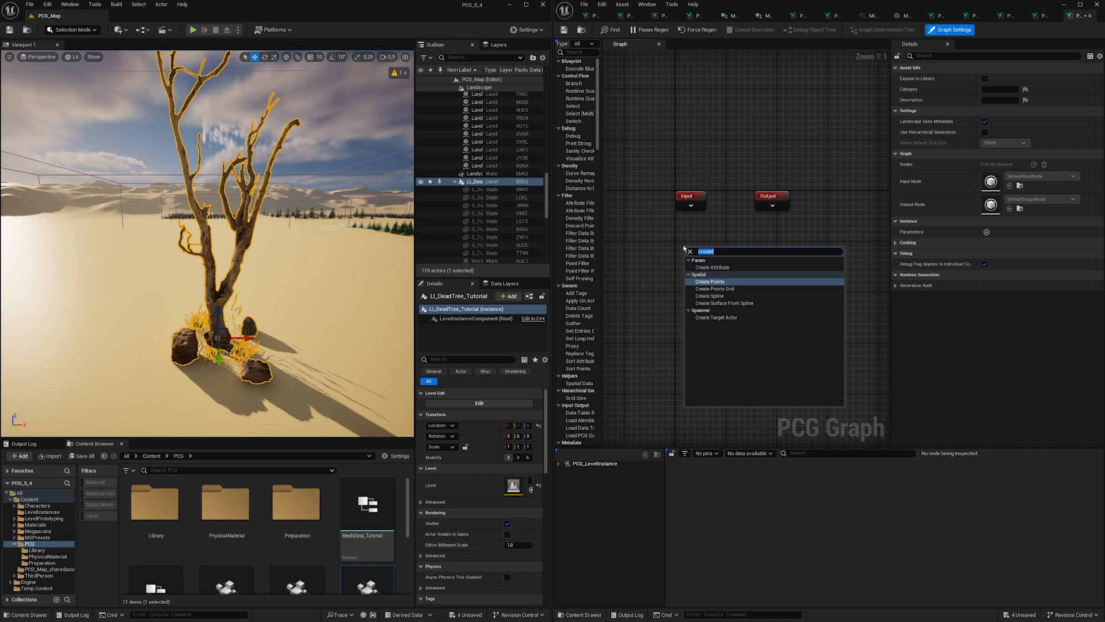
{"action": "type", "text": "land"}
{"action": "key", "text": "Return"}
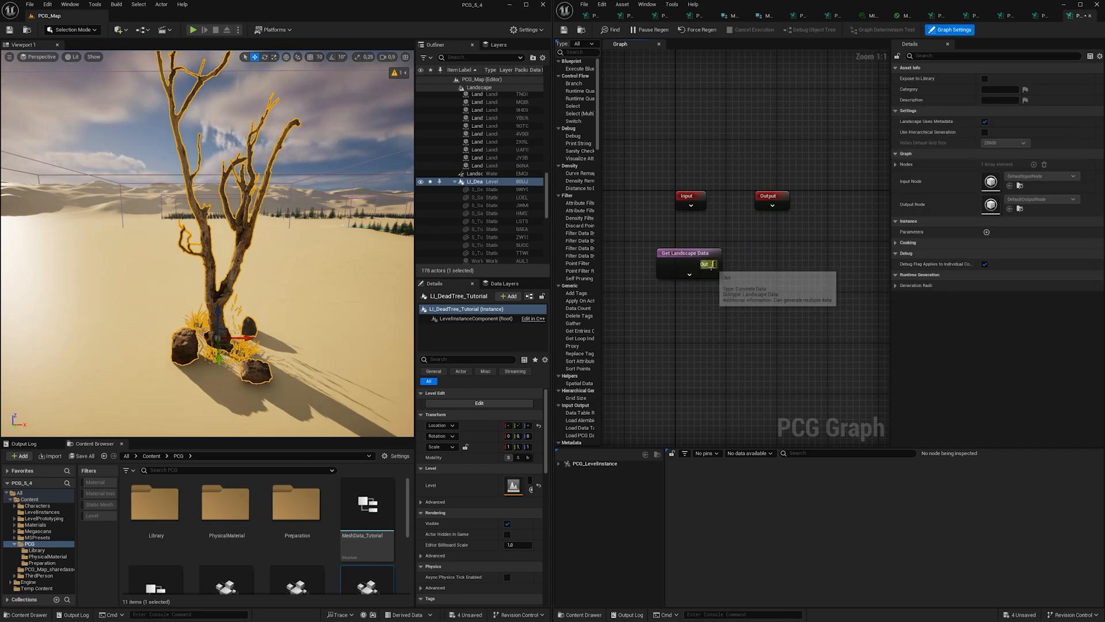
Feed the landscape data into a new Surface Sampler node and set its looseness to 3
{"action": "left_click_drag", "start_coordinate": [714, 265], "coordinate": [794, 260]}
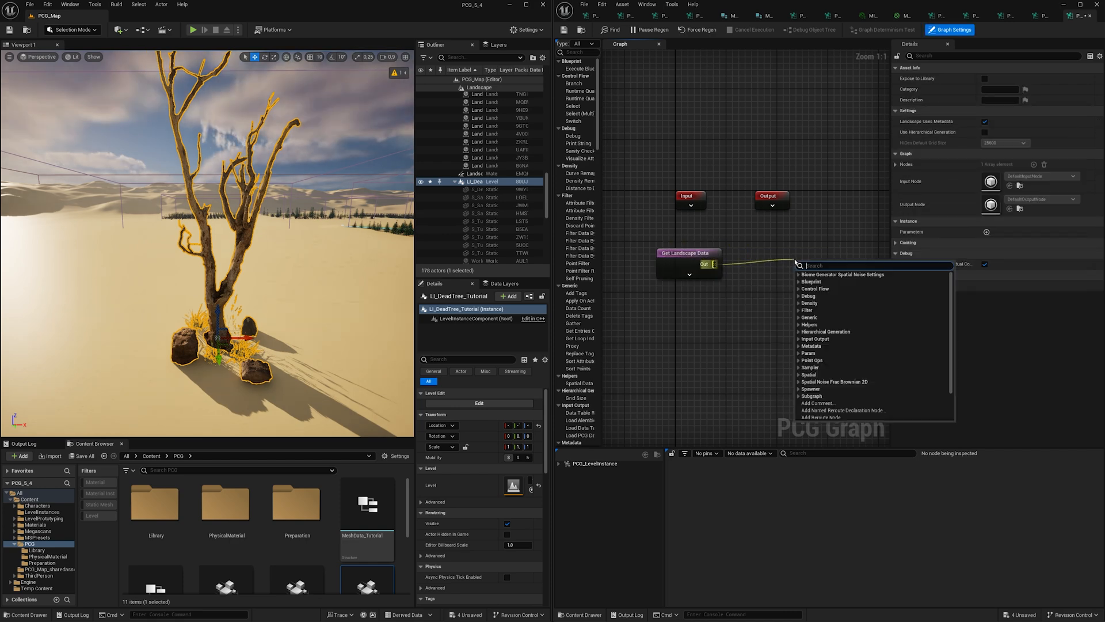
{"action": "type", "text": "surface"}
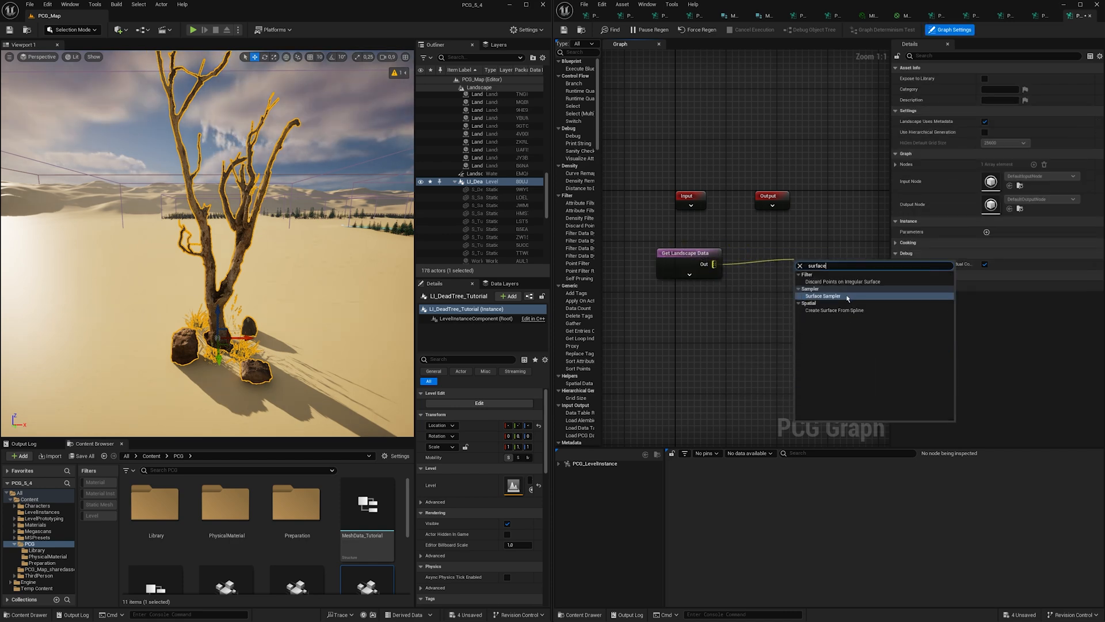
{"action": "left_click", "coordinate": [846, 296]}
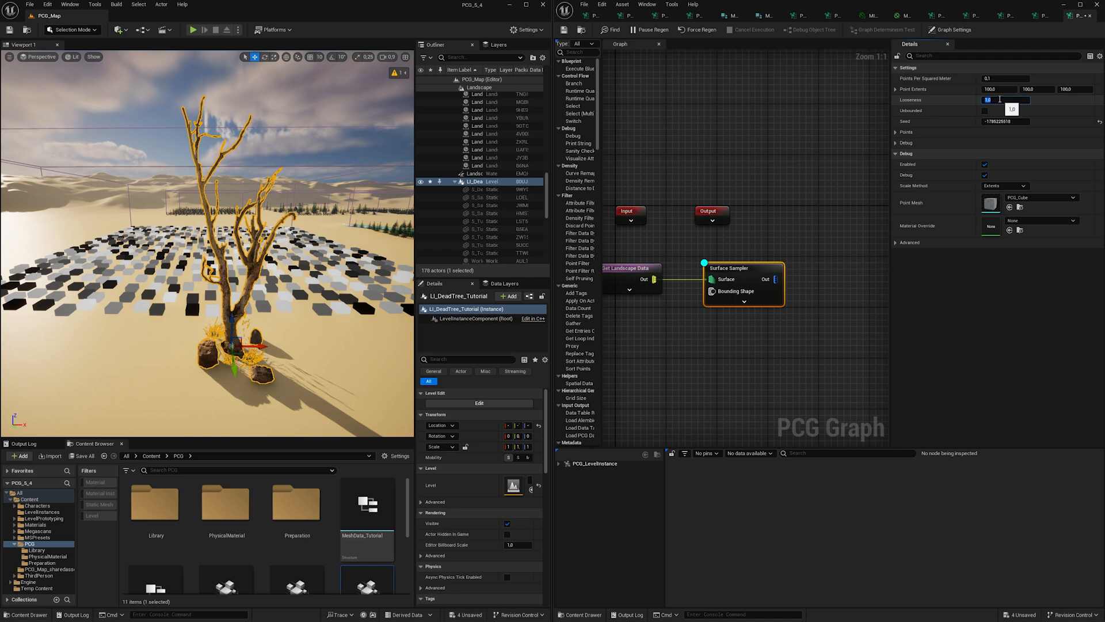
{"action": "type", "text": "3"}
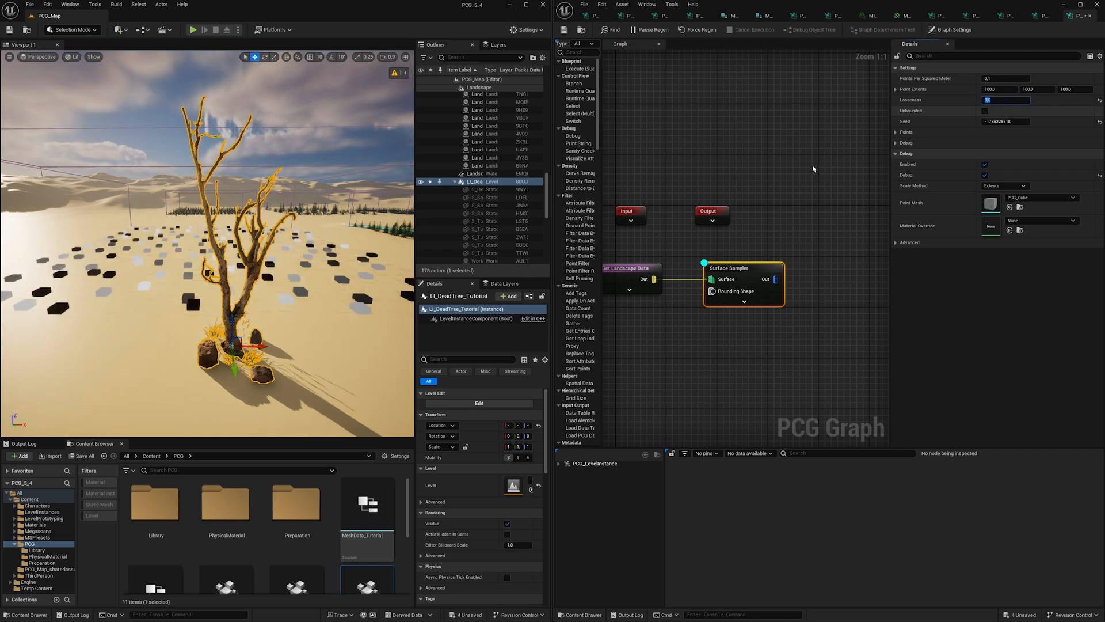
{"action": "key", "text": "Return"}
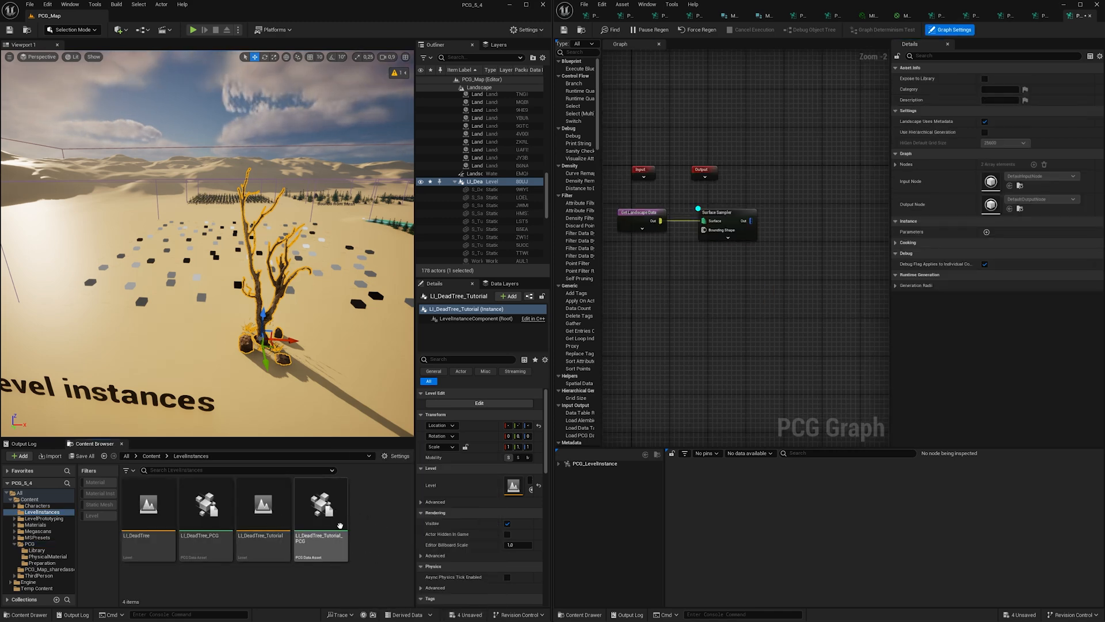
Place the LI_DeadTree_Tutorial_PCG asset in the graph and add a Copy Points node beside the Surface Sampler
{"action": "left_click_drag", "start_coordinate": [340, 525], "coordinate": [656, 296]}
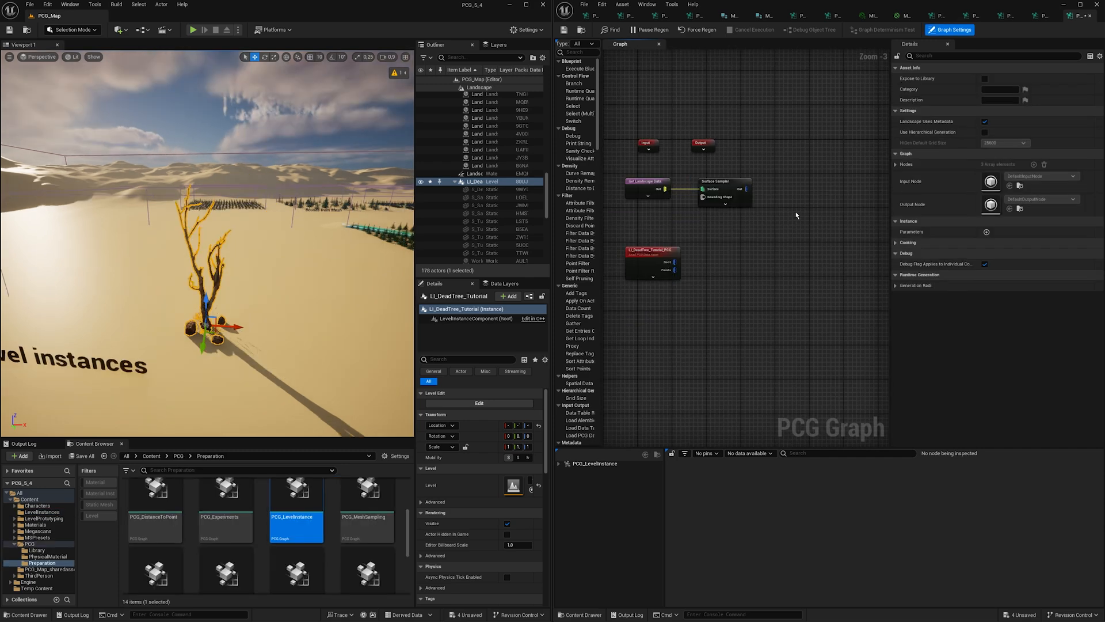
{"action": "right_click", "coordinate": [796, 214]}
{"action": "type", "text": "c"}
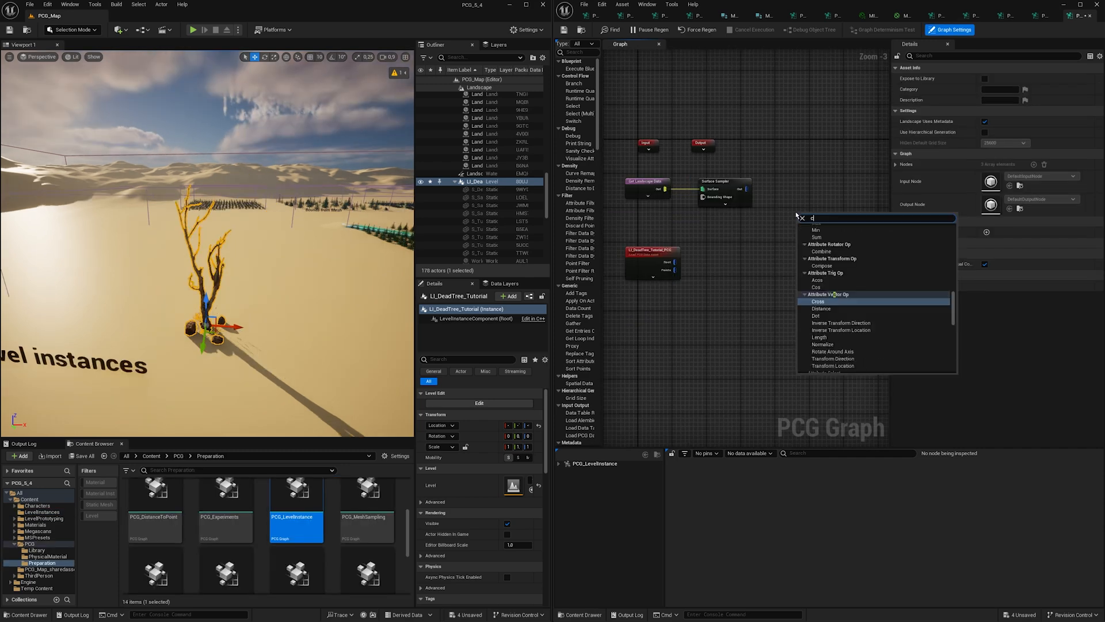
{"action": "type", "text": "opy"}
{"action": "key", "text": "Up"}
{"action": "key", "text": "Up"}
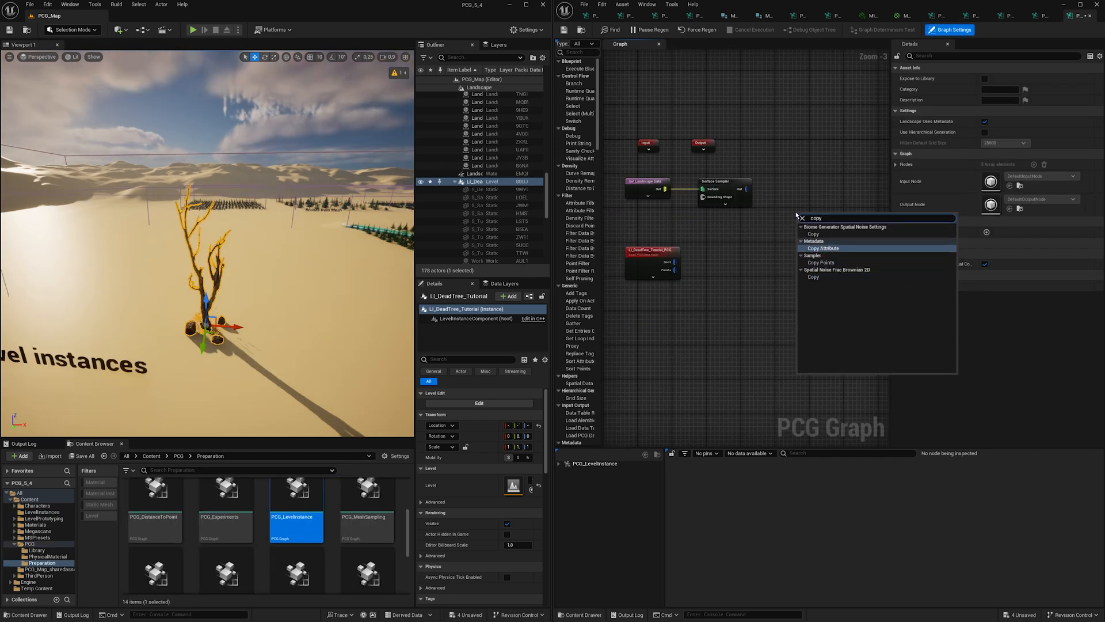
{"action": "key", "text": "Down"}
{"action": "key", "text": "Return"}
{"action": "left_click_drag", "start_coordinate": [812, 219], "coordinate": [822, 197]}
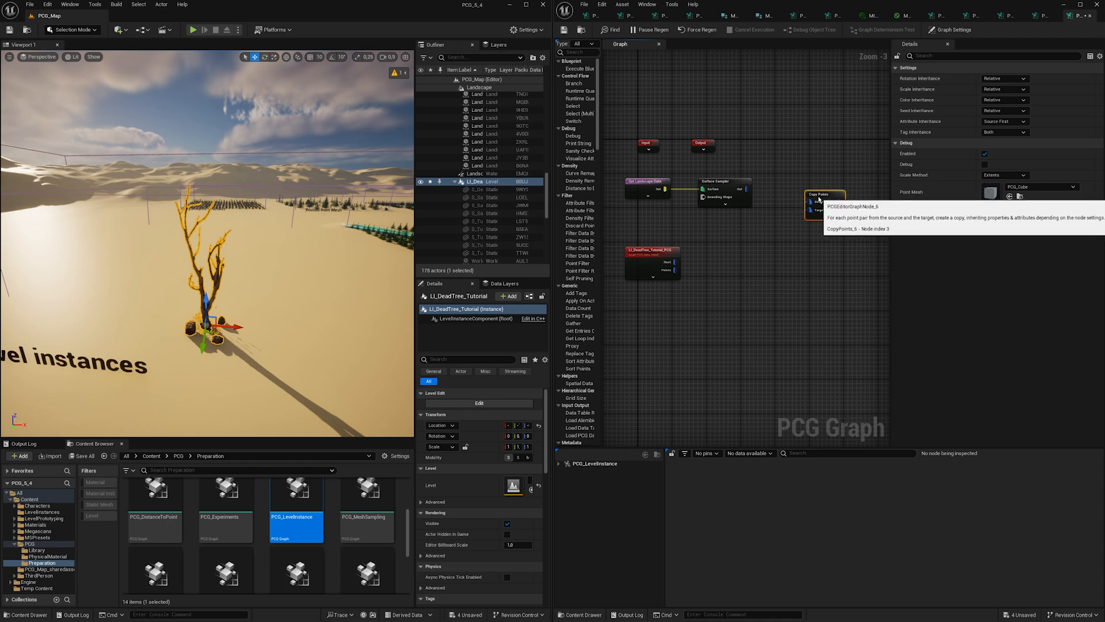
Connect the tree asset's Points to the Copy Points source and the Surface Sampler to its target, and turn on debug display for Copy Points
{"action": "scroll", "coordinate": [656, 290], "scroll_direction": "up", "scroll_amount": 3}
{"action": "right_click_drag", "start_coordinate": [700, 282], "coordinate": [667, 291]}
{"action": "left_click", "coordinate": [667, 291]}
{"action": "scroll", "coordinate": [668, 291], "scroll_direction": "down", "scroll_amount": 1}
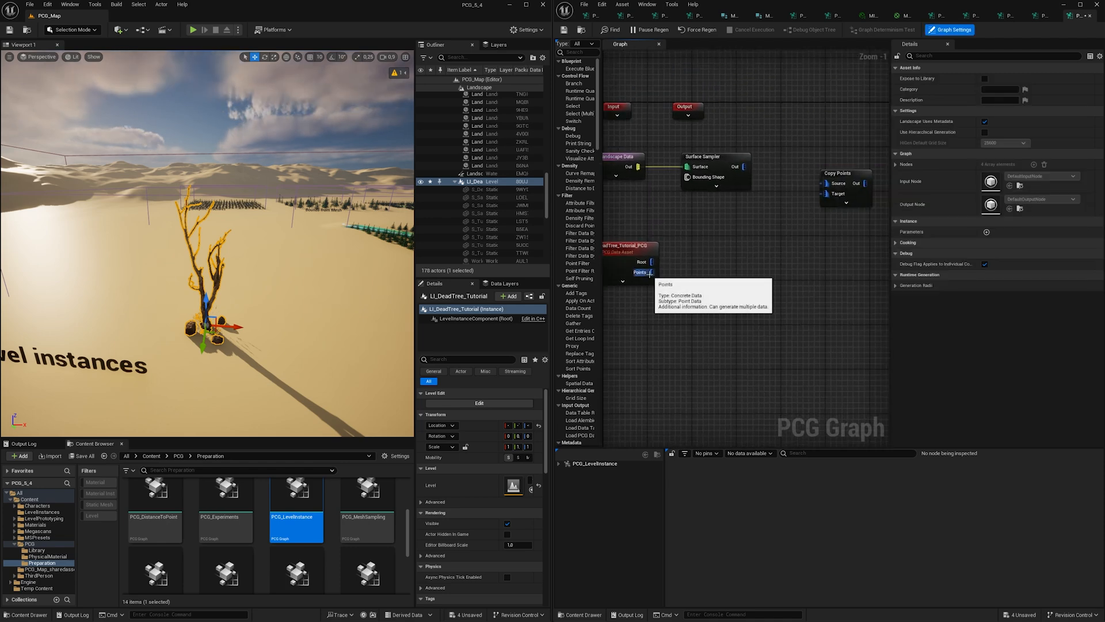
{"action": "left_click_drag", "start_coordinate": [651, 273], "coordinate": [847, 163]}
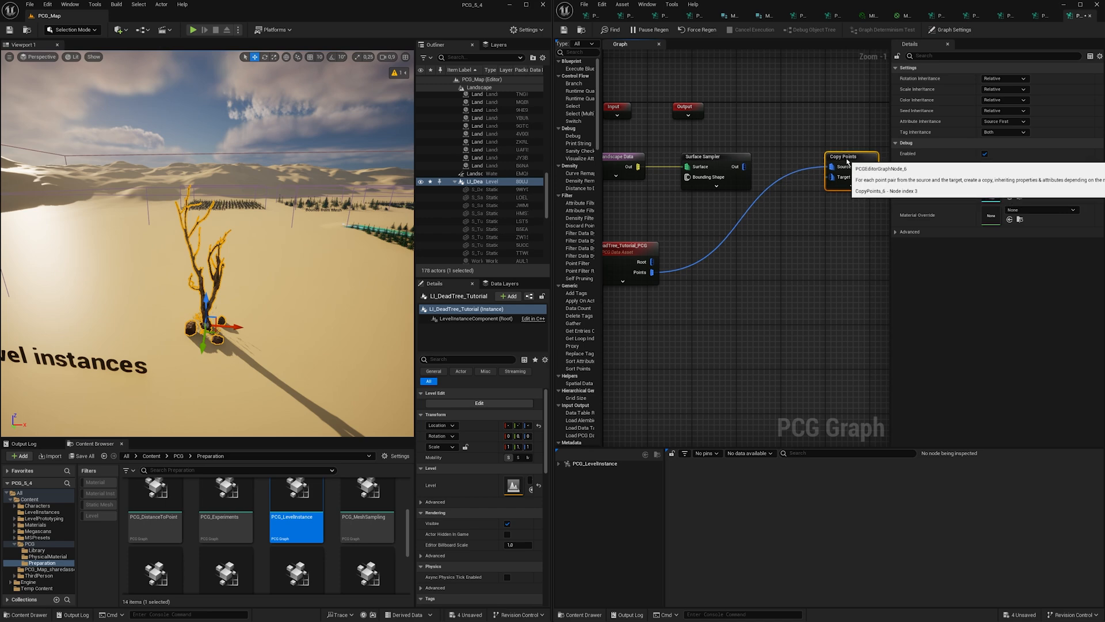
{"action": "left_click_drag", "start_coordinate": [743, 166], "coordinate": [831, 178]}
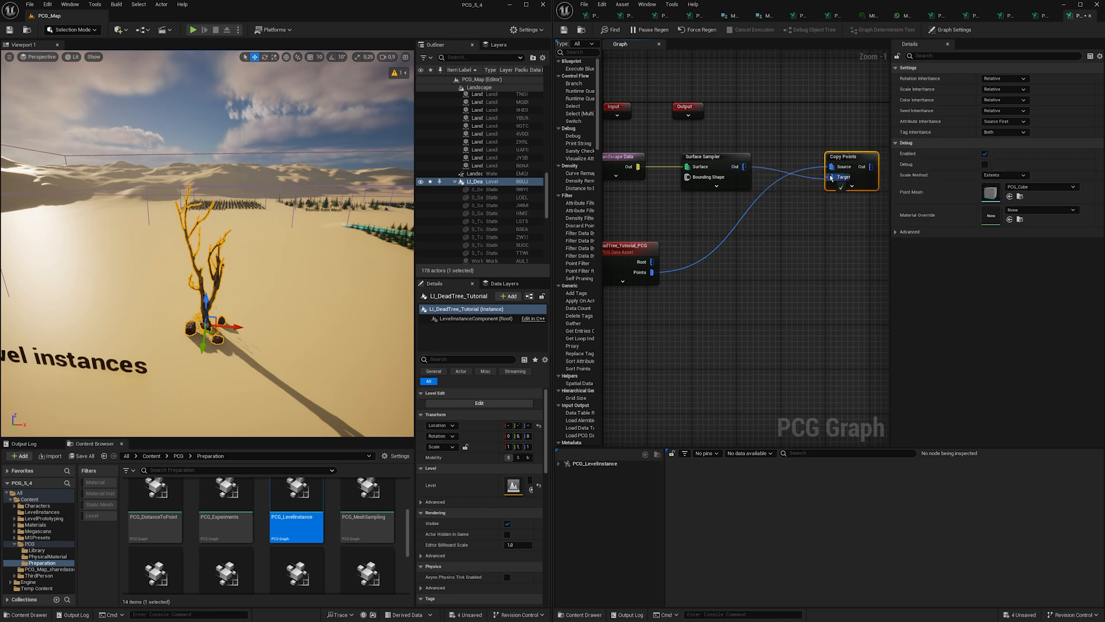
{"action": "scroll", "coordinate": [853, 224], "scroll_direction": "down", "scroll_amount": 2}
{"action": "key", "text": "d"}
{"action": "right_click_drag", "start_coordinate": [838, 196], "coordinate": [725, 208]}
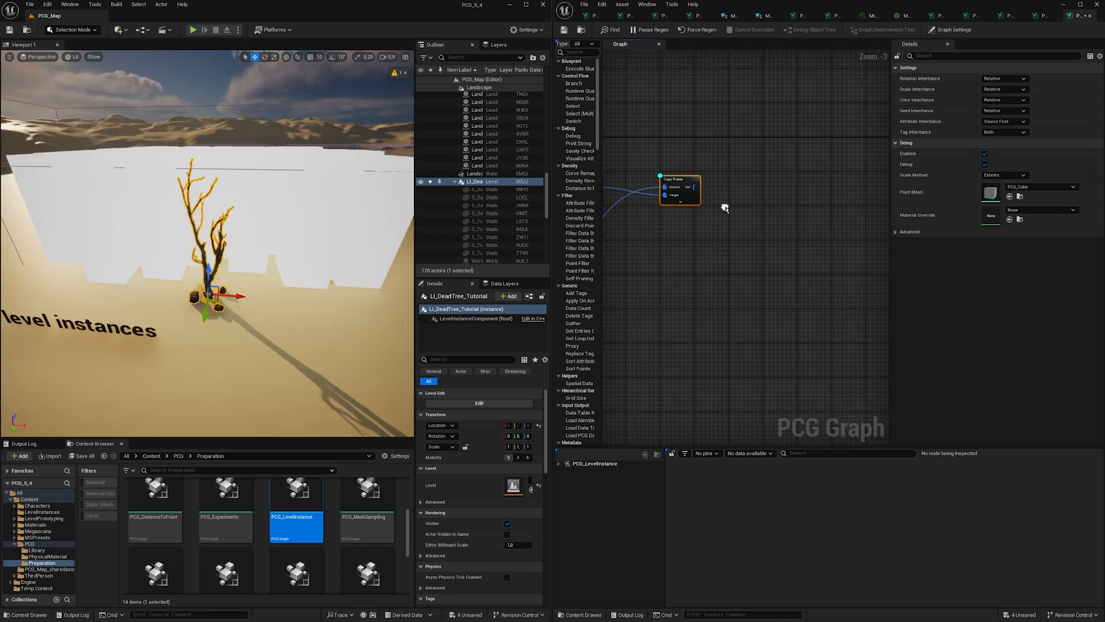
Add a Static Mesh Spawner node and connect the Copy Points output to it
{"action": "right_click", "coordinate": [757, 193]}
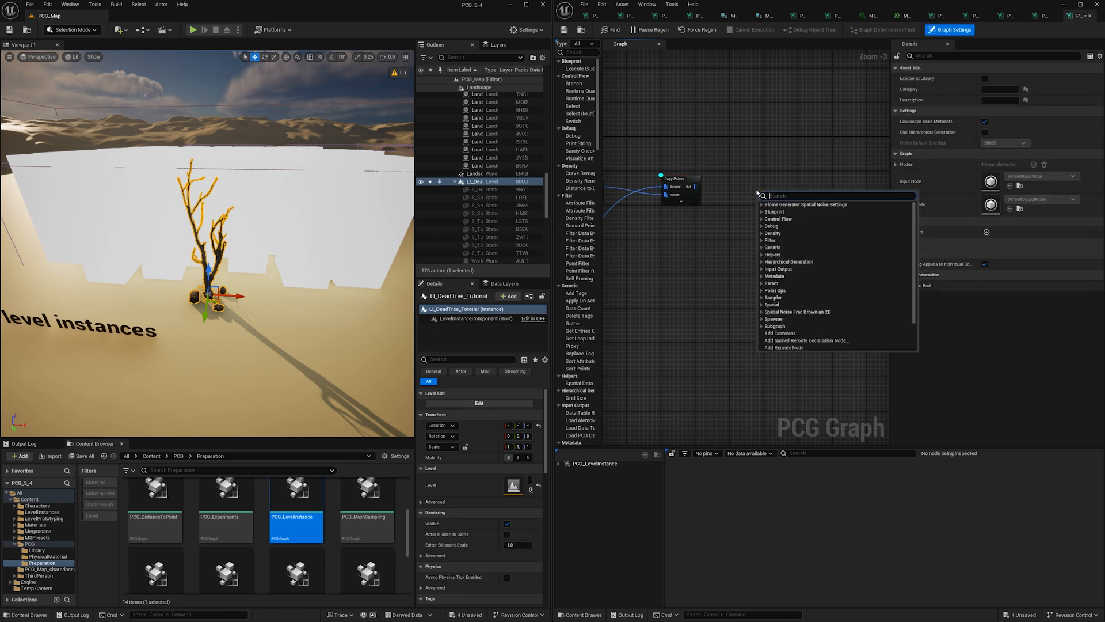
{"action": "type", "text": "static mesh spawner"}
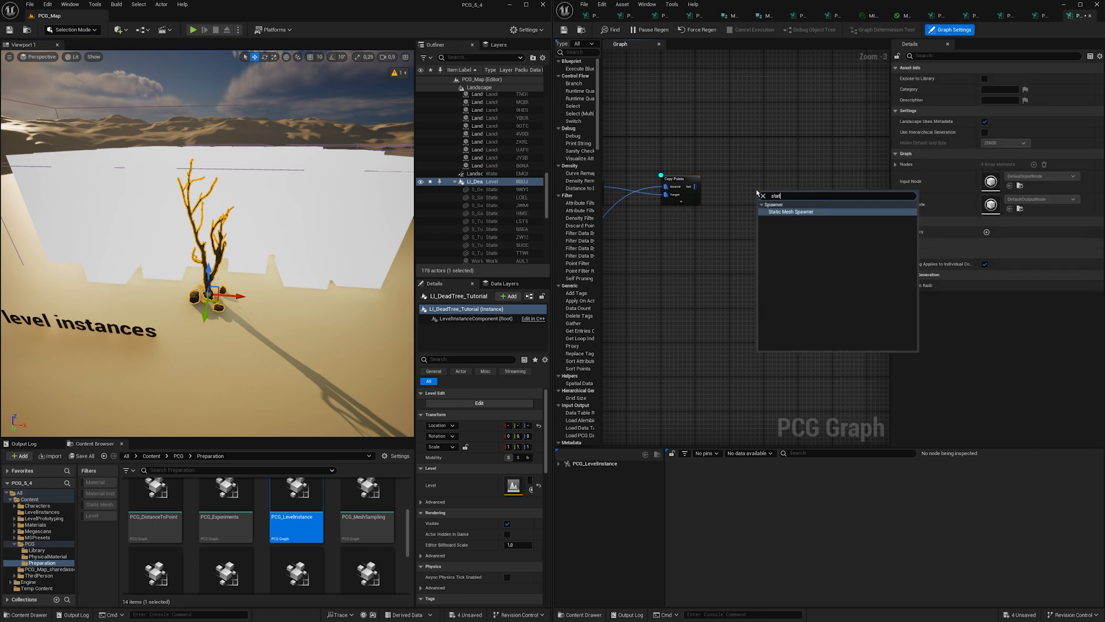
{"action": "key", "text": "Return"}
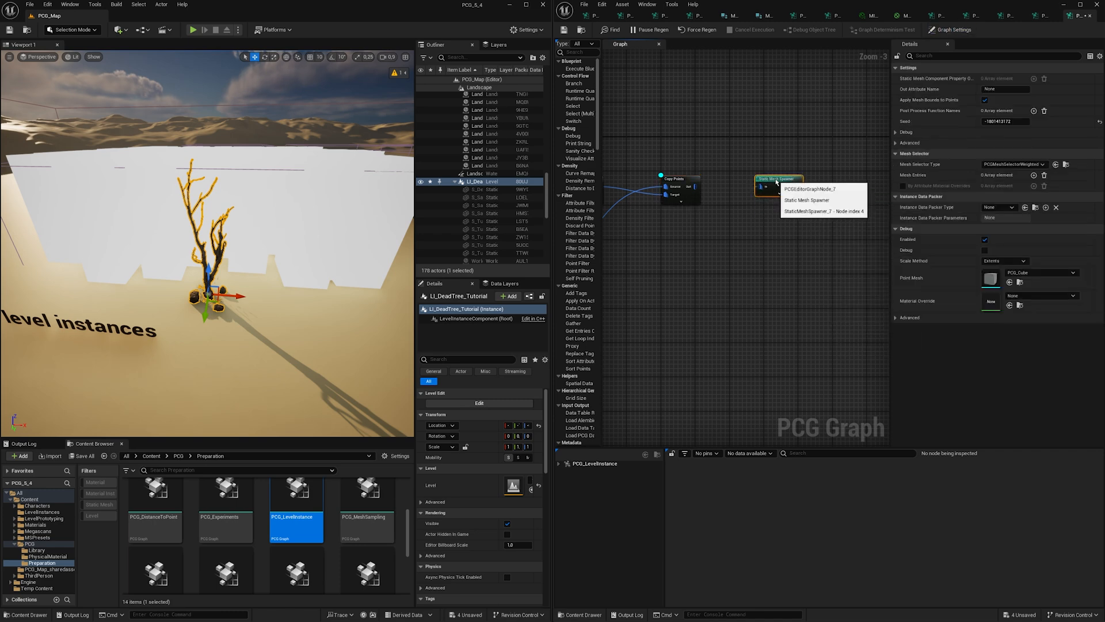
{"action": "left_click_drag", "start_coordinate": [778, 199], "coordinate": [776, 185]}
{"action": "left_click_drag", "start_coordinate": [695, 186], "coordinate": [775, 155]}
Set the Static Mesh Spawner's mesh selector type to PCGMeshSelectorByAttribute with Mesh as the attribute name
{"action": "left_click", "coordinate": [1016, 164]}
{"action": "left_click", "coordinate": [1021, 185]}
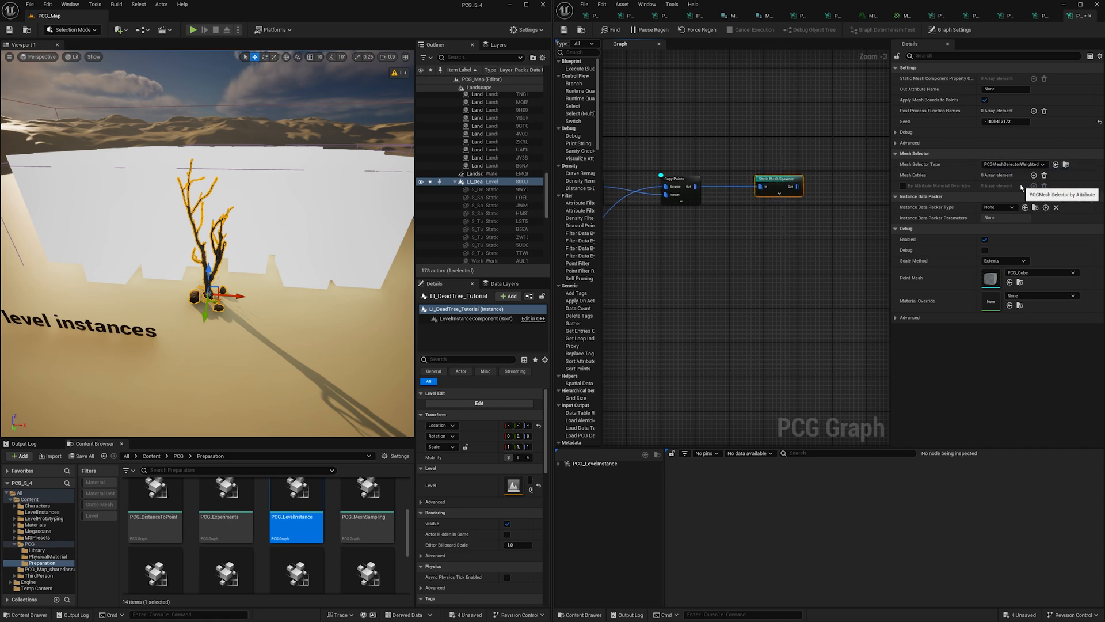
{"action": "left_click", "coordinate": [995, 175]}
{"action": "type", "text": "Mesh"}
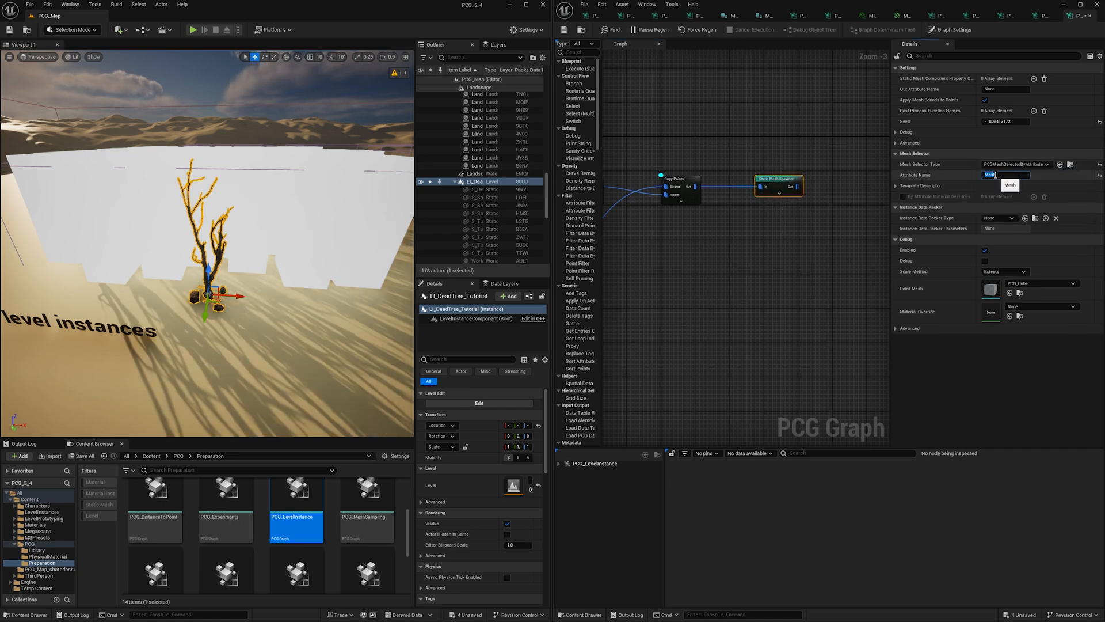
{"action": "key", "text": "Return"}
Inspect the Copy Points output data, checking the Mesh attribute of the points against the spawned trees
{"action": "left_click", "coordinate": [669, 181]}
{"action": "key", "text": "w"}
{"action": "right_click_drag", "start_coordinate": [207, 242], "coordinate": [134, 199]}
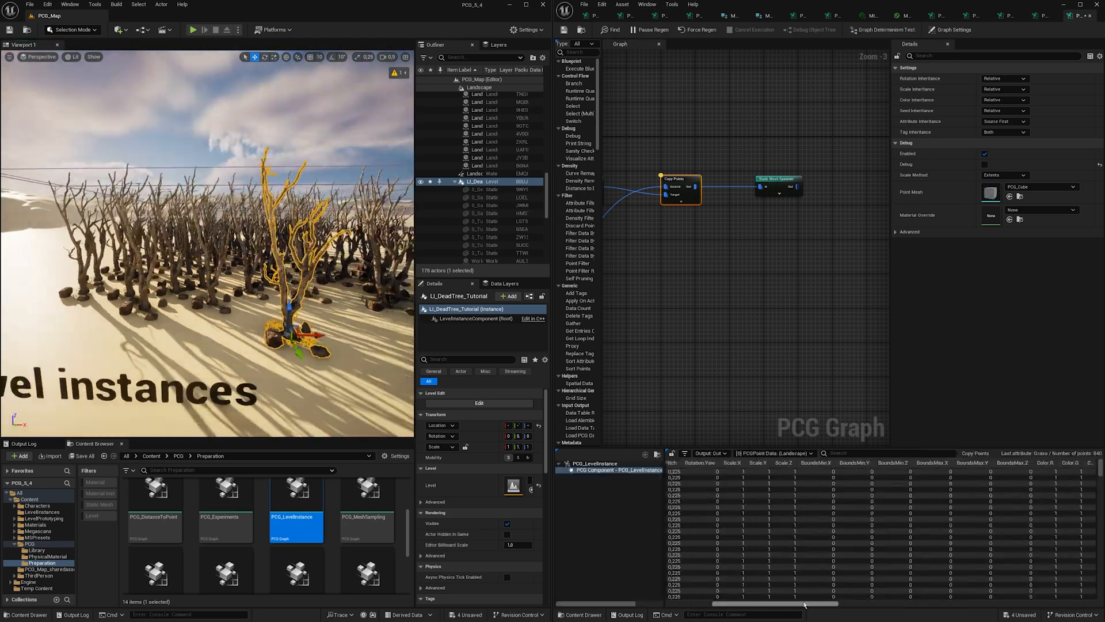
{"action": "left_click_drag", "start_coordinate": [828, 602], "coordinate": [1063, 595]}
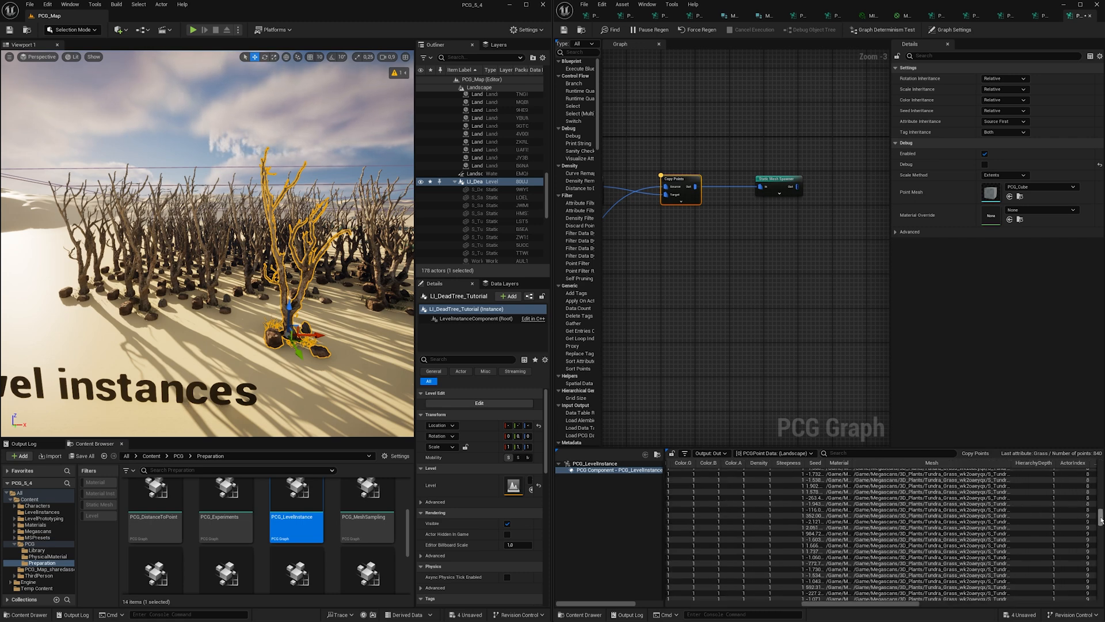
{"action": "left_click_drag", "start_coordinate": [1101, 518], "coordinate": [1101, 531]}
{"action": "scroll", "coordinate": [941, 520], "scroll_direction": "down", "scroll_amount": 5}
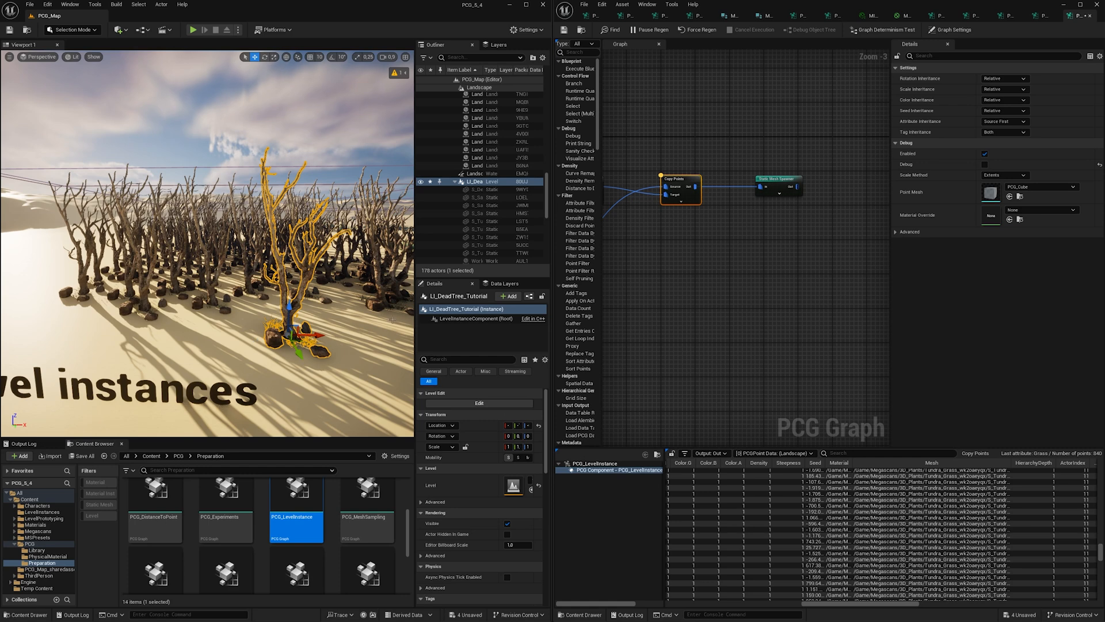
{"action": "right_click_drag", "start_coordinate": [313, 319], "coordinate": [207, 335]}
{"action": "key", "text": "w"}
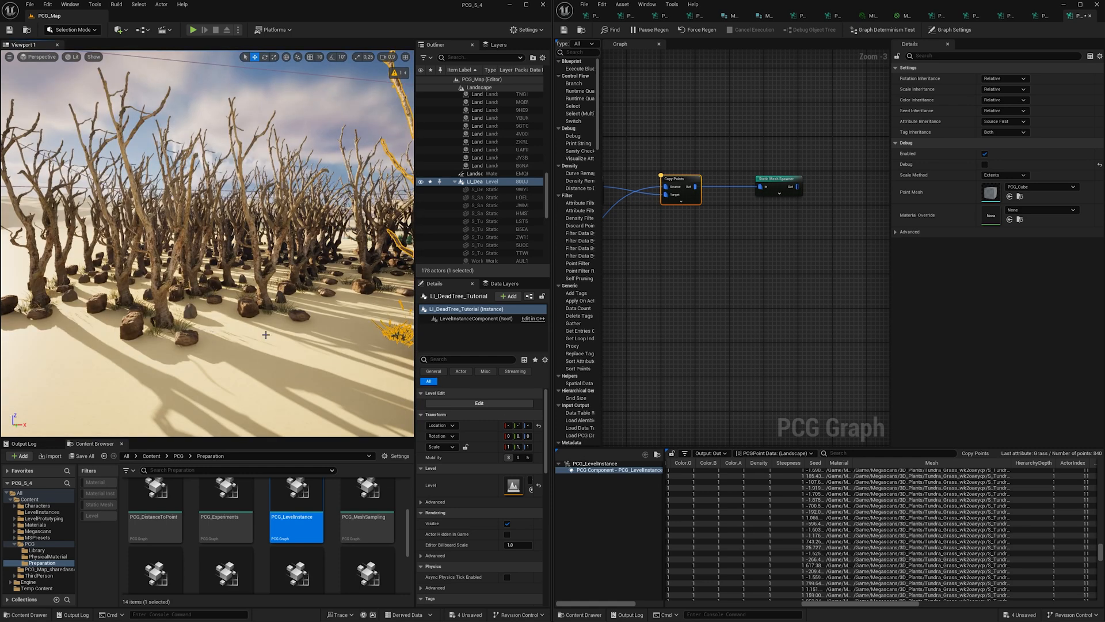
{"action": "left_click_drag", "start_coordinate": [1010, 463], "coordinate": [1062, 464]}
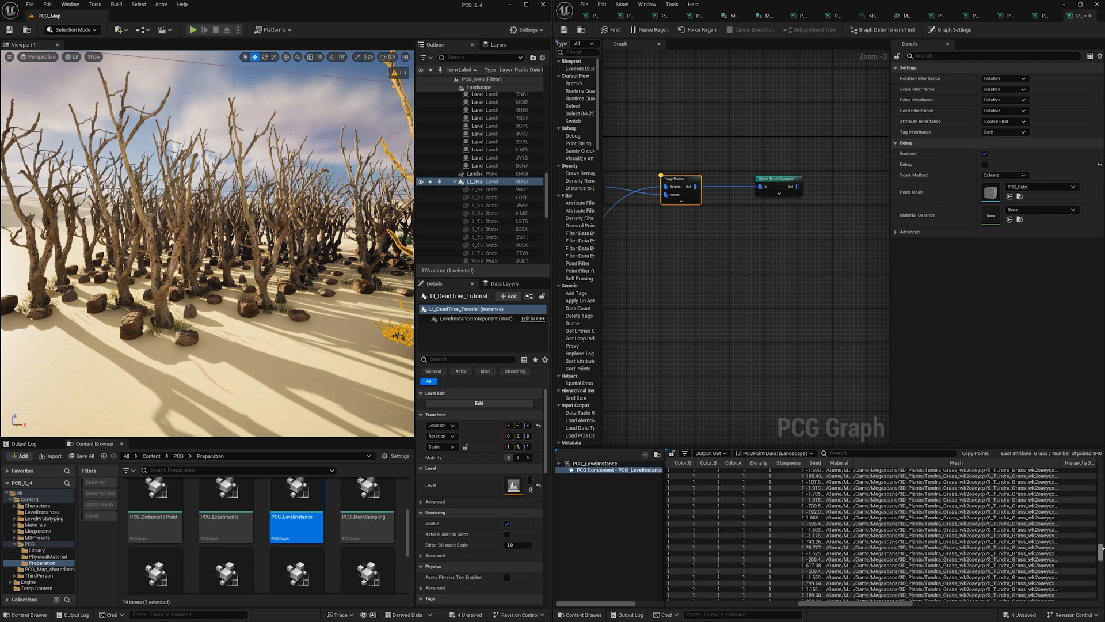
{"action": "left_click_drag", "start_coordinate": [1101, 553], "coordinate": [1101, 562]}
{"action": "left_click_drag", "start_coordinate": [1100, 566], "coordinate": [1100, 562]}
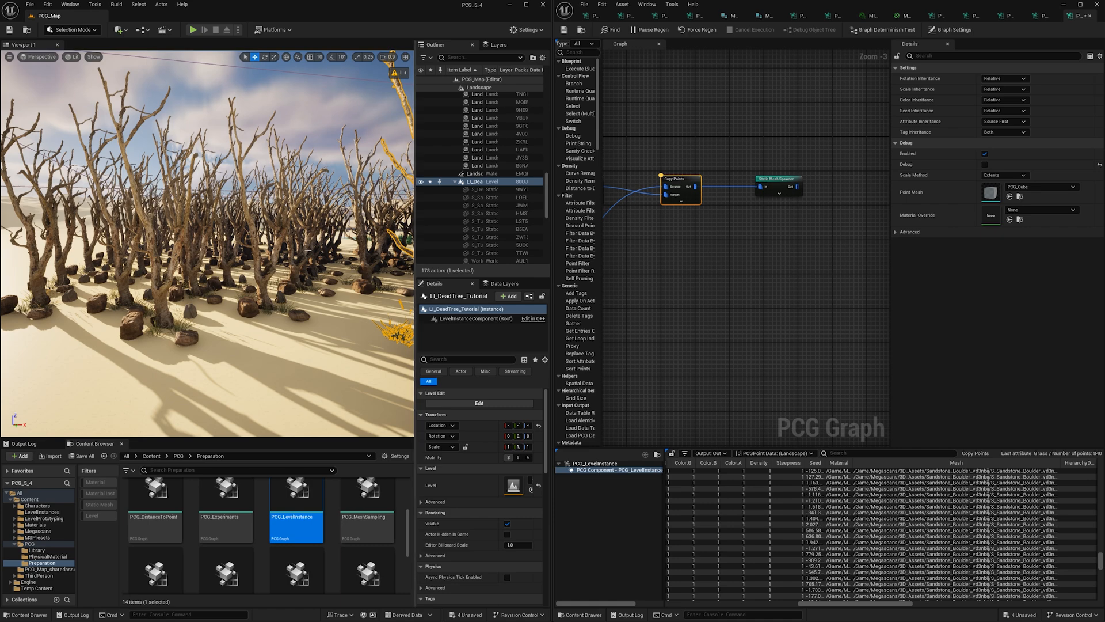
Open LI_DeadTree_Tutorial for editing, select its three sandstone boulders and examine their tags
{"action": "right_click_drag", "start_coordinate": [345, 259], "coordinate": [409, 259]}
{"action": "right_click_drag", "start_coordinate": [208, 318], "coordinate": [271, 319]}
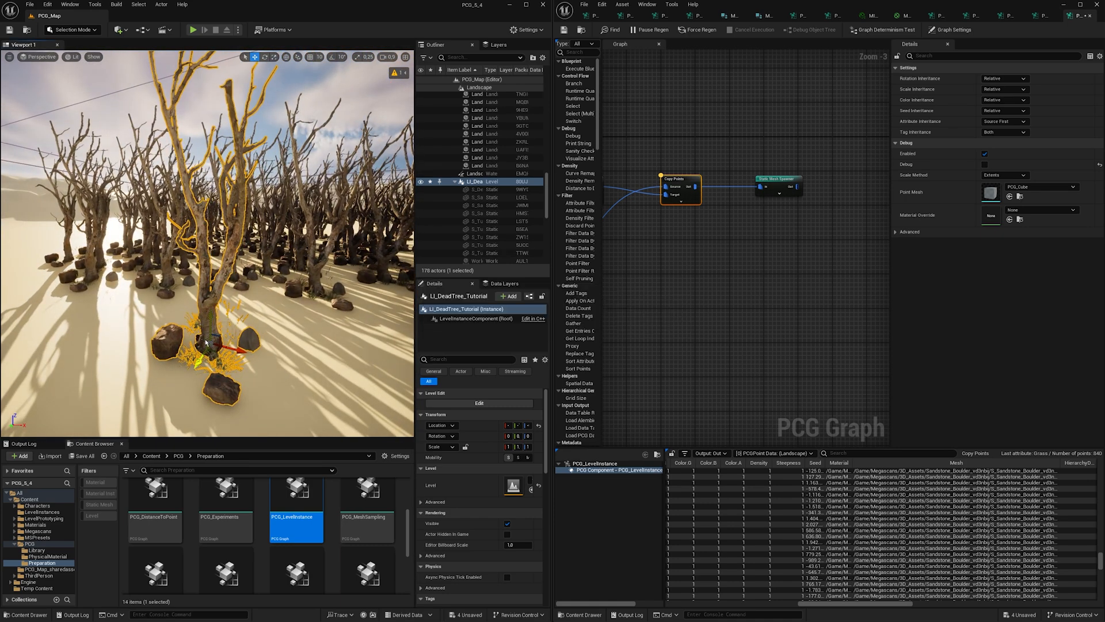
{"action": "double_click", "coordinate": [205, 342]}
{"action": "left_click", "coordinate": [167, 343]}
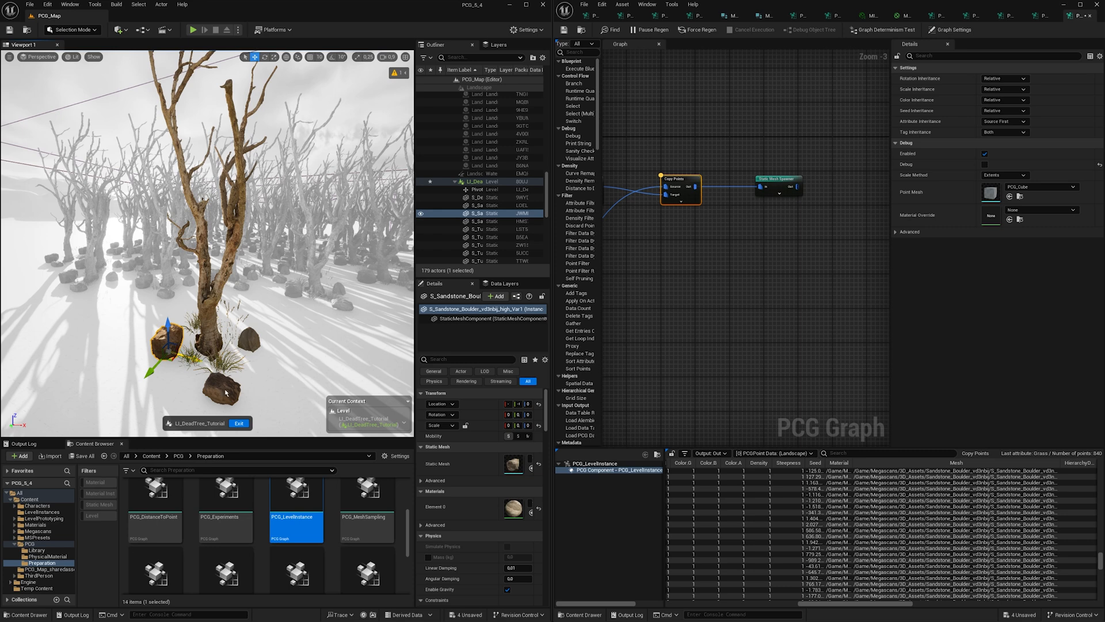
{"action": "left_click", "coordinate": [226, 393], "text": "ctrl"}
{"action": "left_click", "coordinate": [248, 339], "text": "ctrl"}
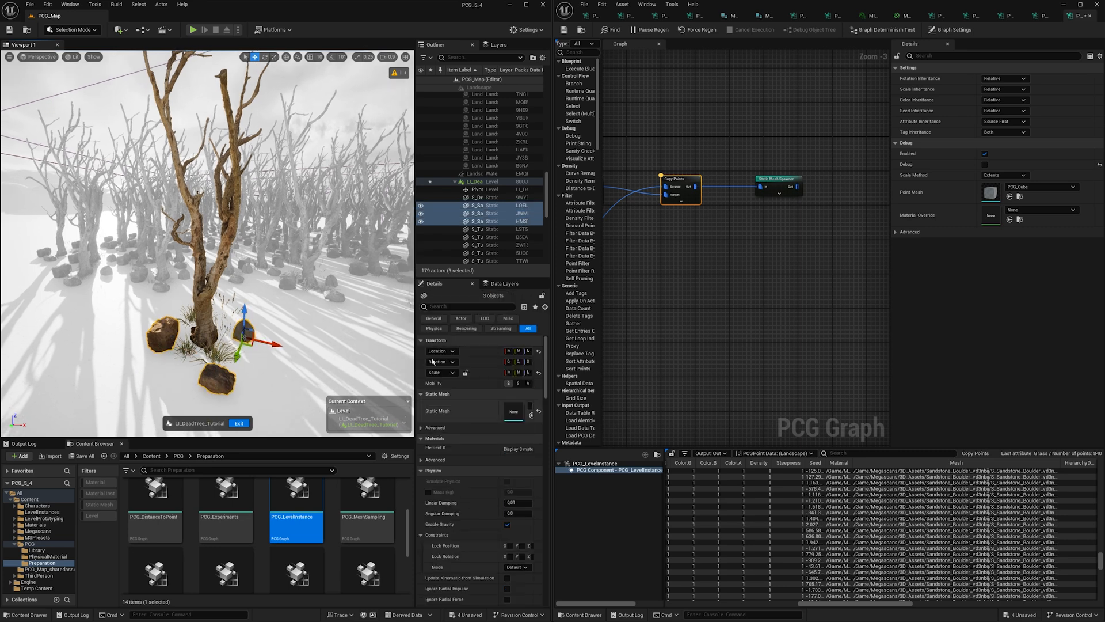
{"action": "left_click", "coordinate": [466, 306]}
{"action": "type", "text": "tags"}
{"action": "left_click", "coordinate": [524, 383]}
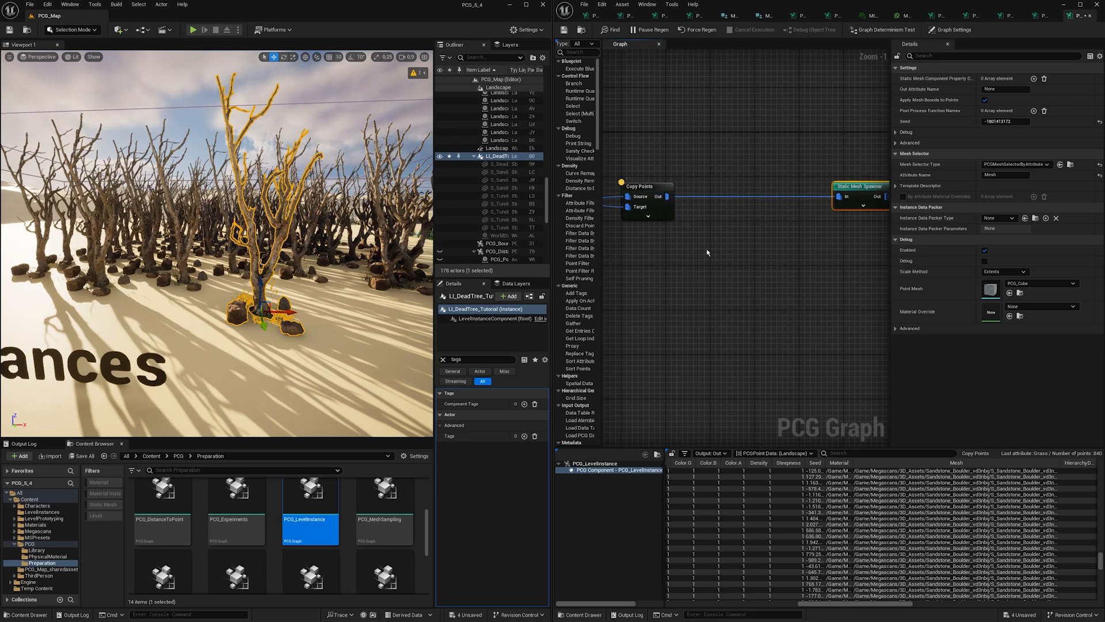
Branch an Attribute Filter node off the Copy Points output and check the tag attribute columns in the Copy Points data
{"action": "left_click_drag", "start_coordinate": [671, 207], "coordinate": [751, 263]}
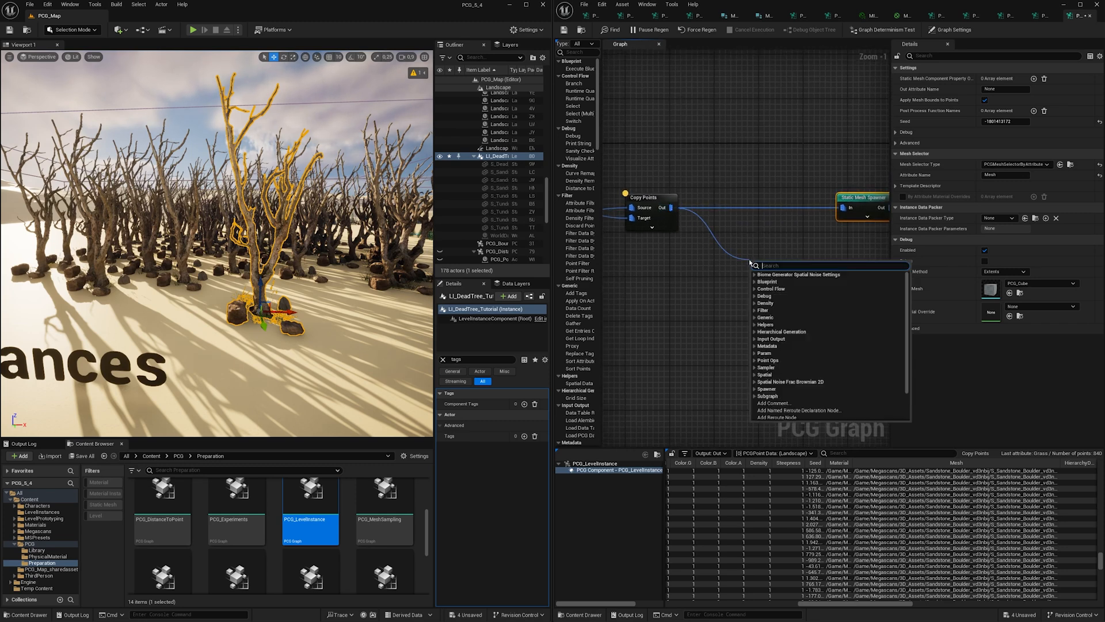
{"action": "type", "text": "attri"}
{"action": "key", "text": "Return"}
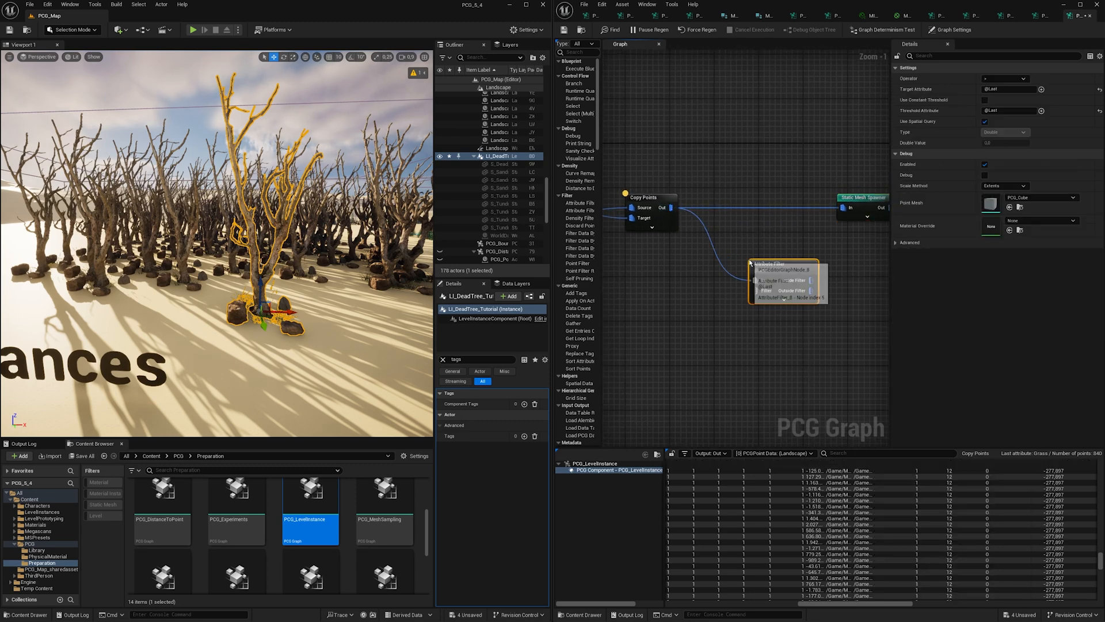
{"action": "left_click", "coordinate": [647, 207]}
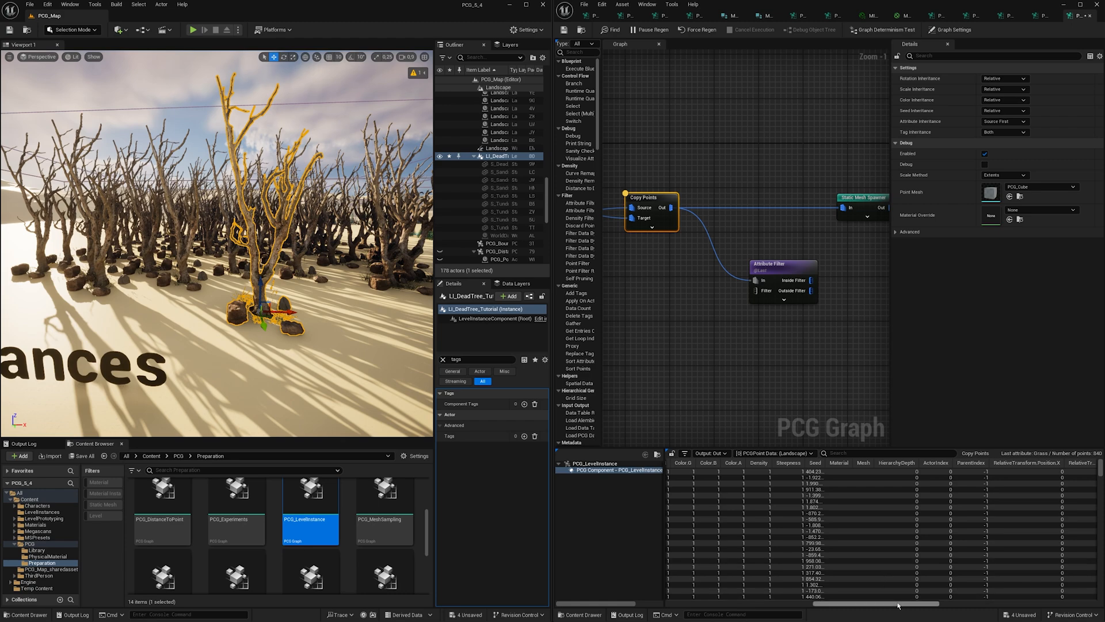
{"action": "left_click_drag", "start_coordinate": [882, 602], "coordinate": [1046, 603]}
{"action": "right_click_drag", "start_coordinate": [780, 240], "coordinate": [745, 215]}
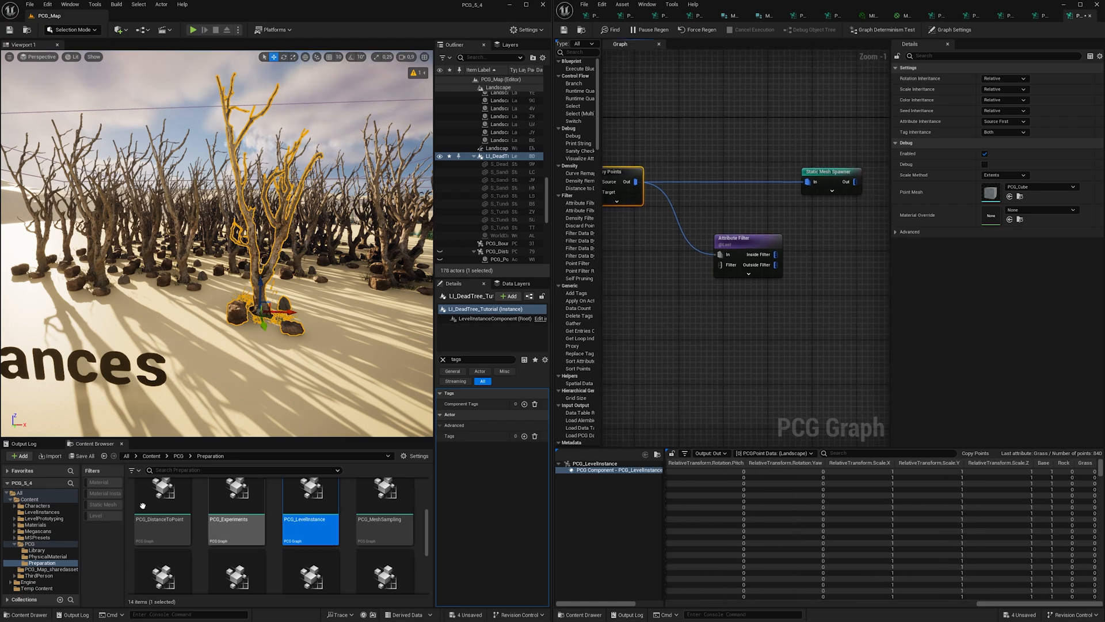
Update the LI_DeadTree_Tutorial_PCG data asset in the LevelInstances folder from its level
{"action": "key", "text": "w"}
{"action": "right_click_drag", "start_coordinate": [251, 305], "coordinate": [282, 317]}
{"action": "left_click", "coordinate": [46, 512]}
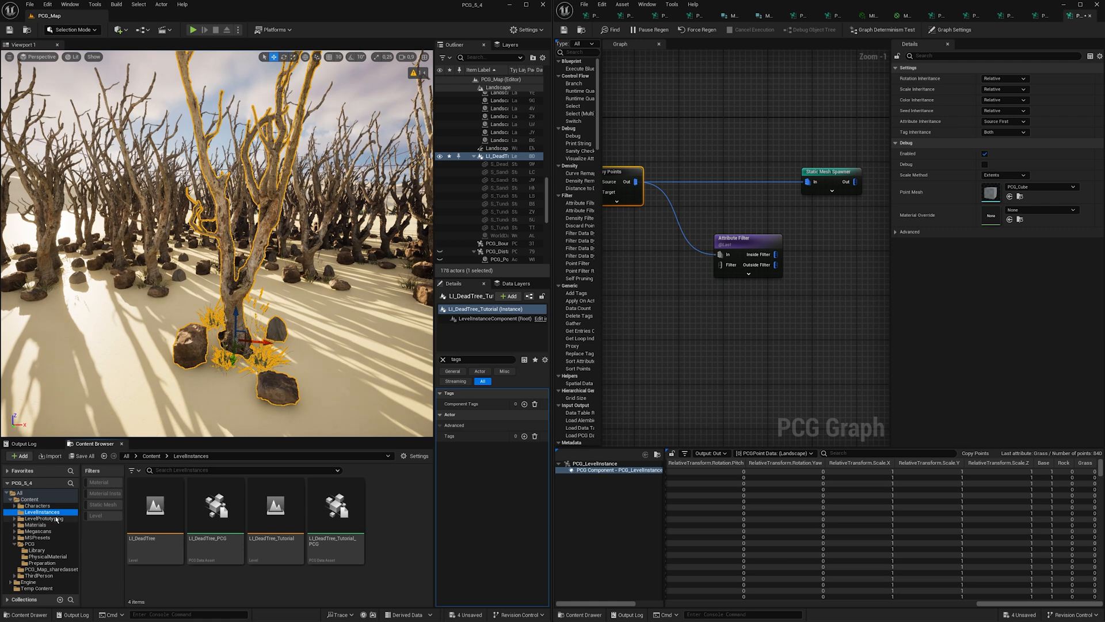
{"action": "left_click", "coordinate": [338, 504]}
{"action": "right_click", "coordinate": [338, 504]}
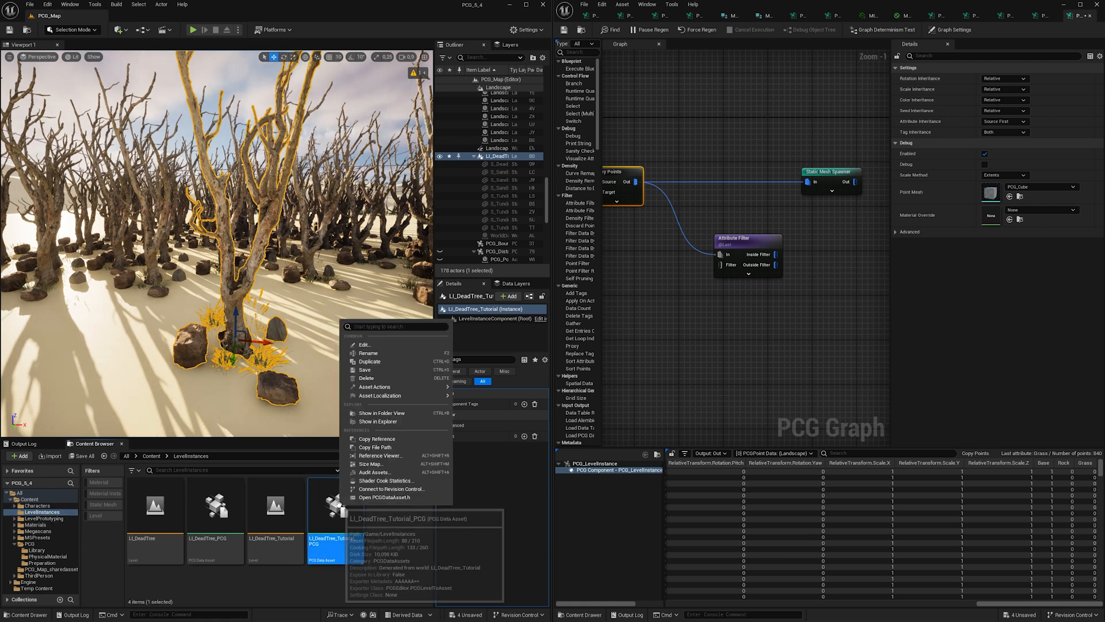
{"action": "mouse_move", "coordinate": [403, 387]}
{"action": "left_click", "coordinate": [492, 534]}
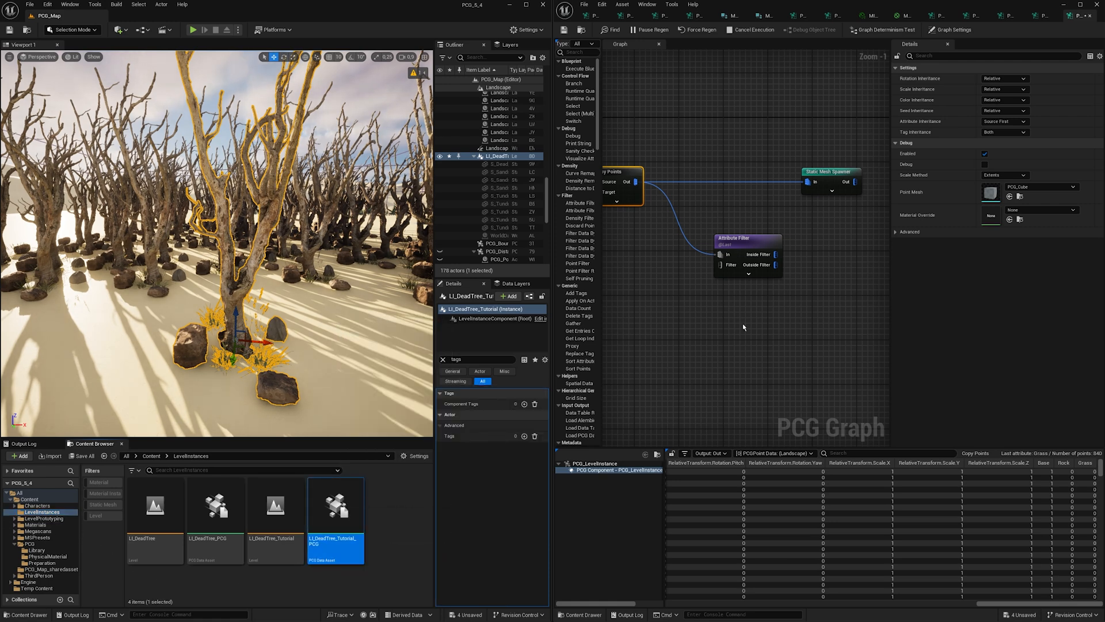
Examine the Rock, Grass and Base attribute columns along the rows of the Copy Points output data
{"action": "right_click_drag", "start_coordinate": [669, 297], "coordinate": [751, 309]}
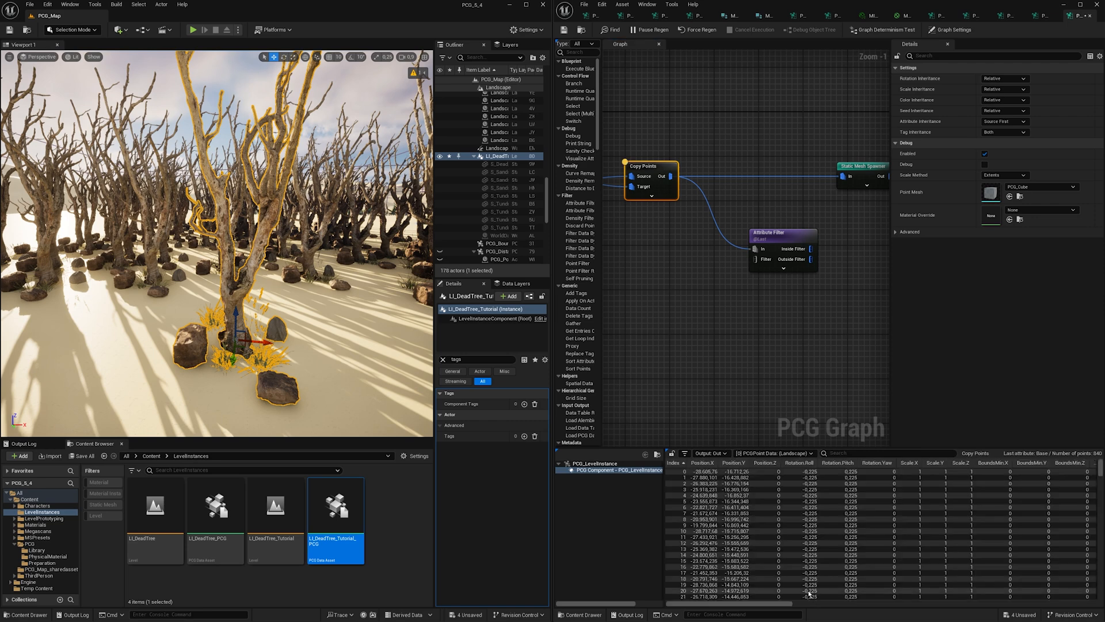
{"action": "left_click_drag", "start_coordinate": [776, 605], "coordinate": [1087, 605]}
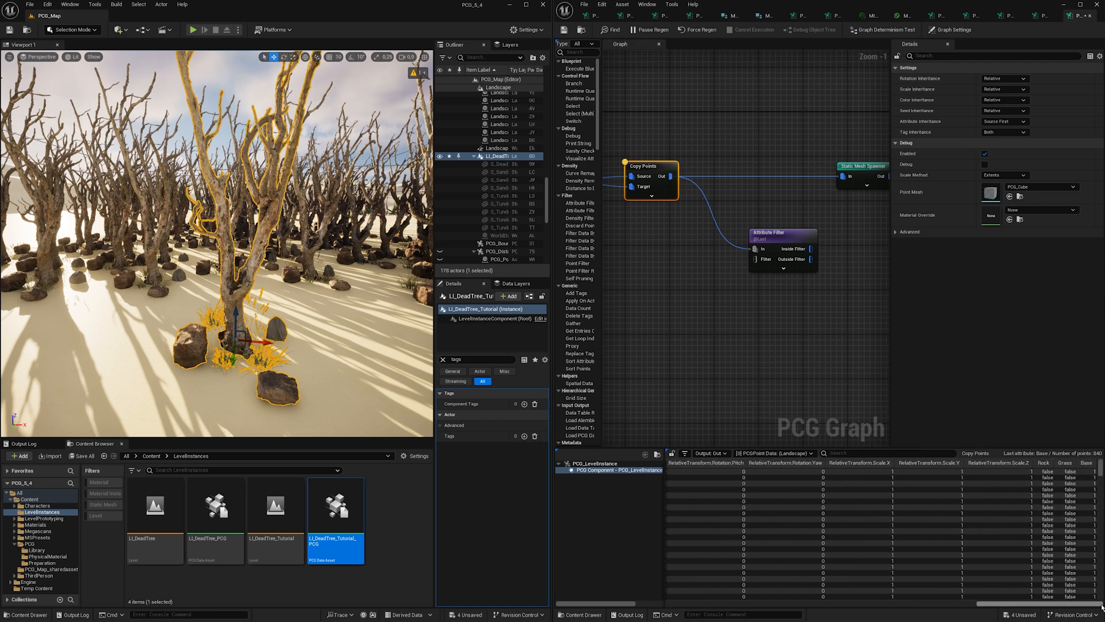
{"action": "left_click_drag", "start_coordinate": [1100, 469], "coordinate": [1101, 561]}
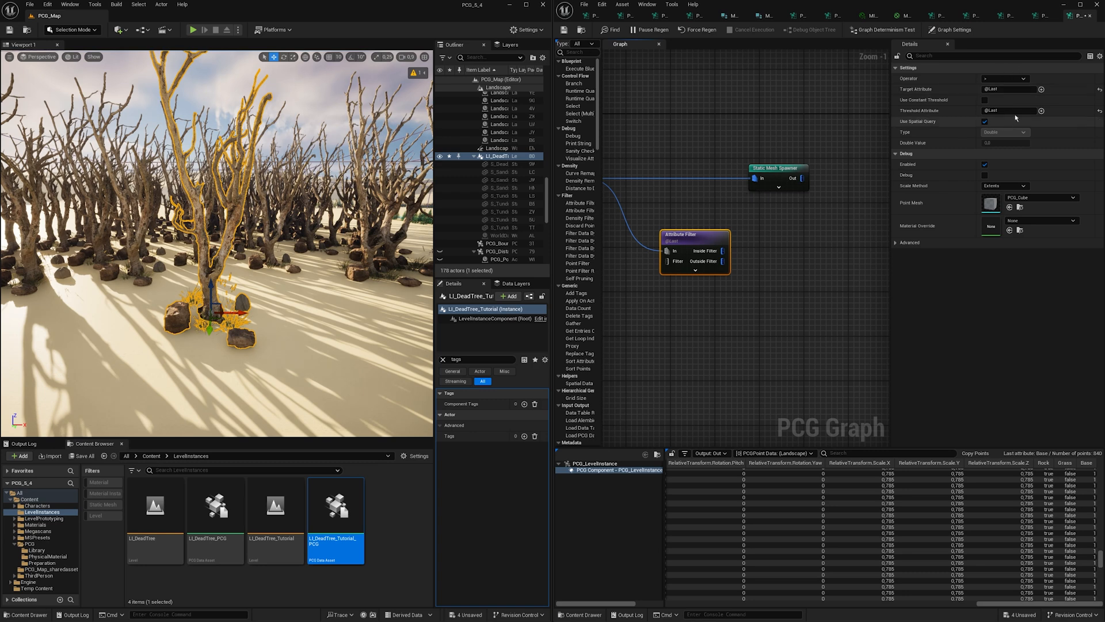
Configure the Attribute Filter with the = operator, target attribute Rock and a constant threshold of type Boolean
{"action": "left_click", "coordinate": [984, 99]}
{"action": "left_click", "coordinate": [1016, 110]}
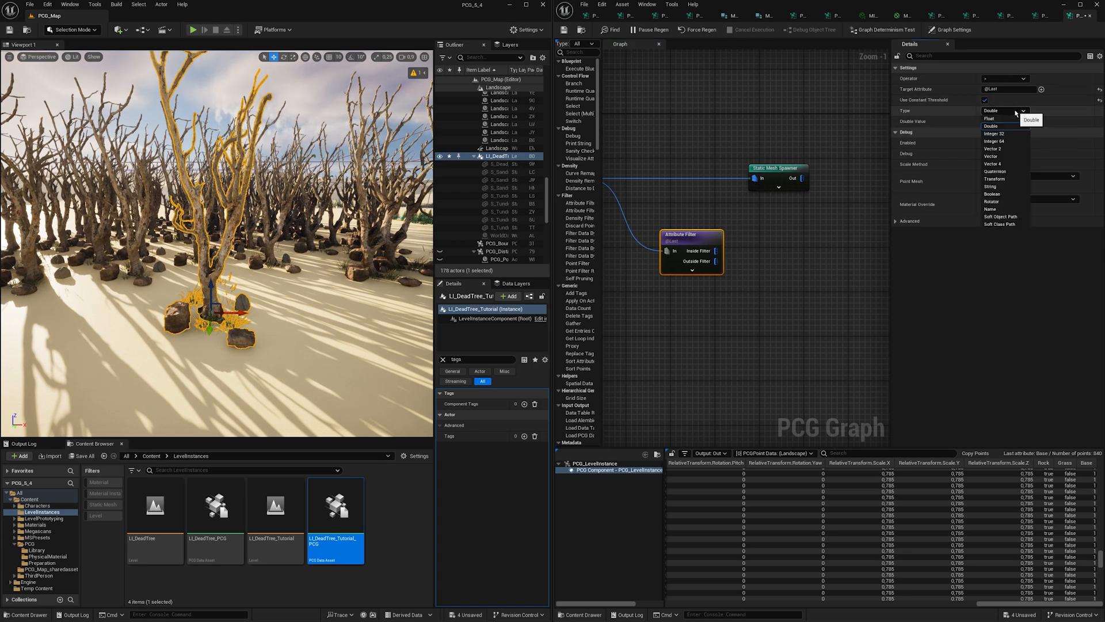
{"action": "left_click", "coordinate": [992, 194]}
{"action": "left_click", "coordinate": [1005, 78]}
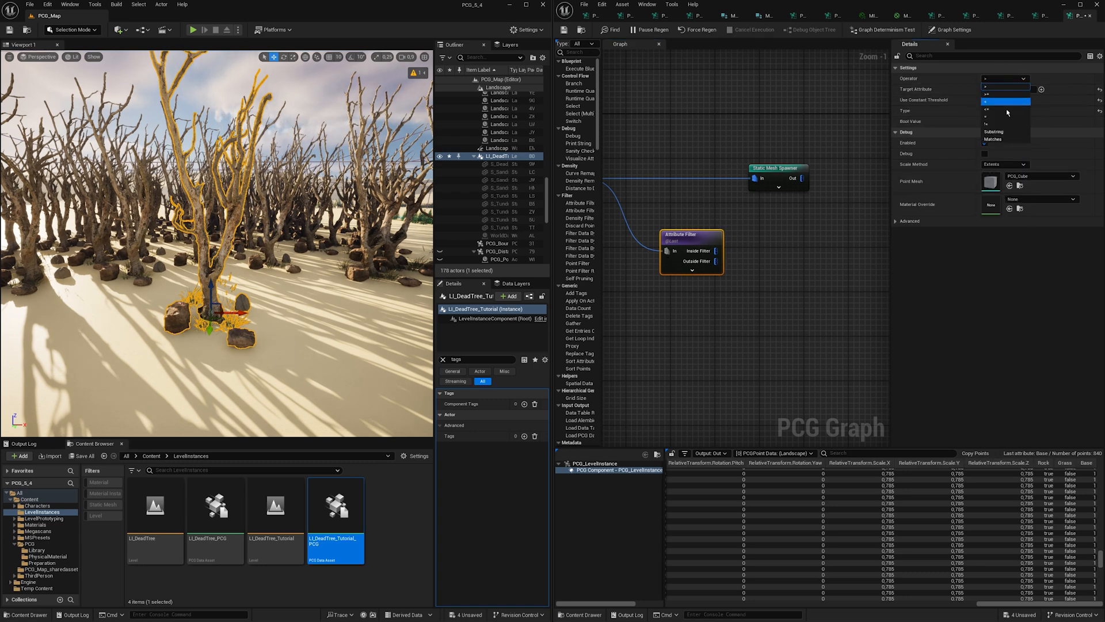
{"action": "left_click", "coordinate": [1004, 117]}
{"action": "left_click", "coordinate": [1004, 90]}
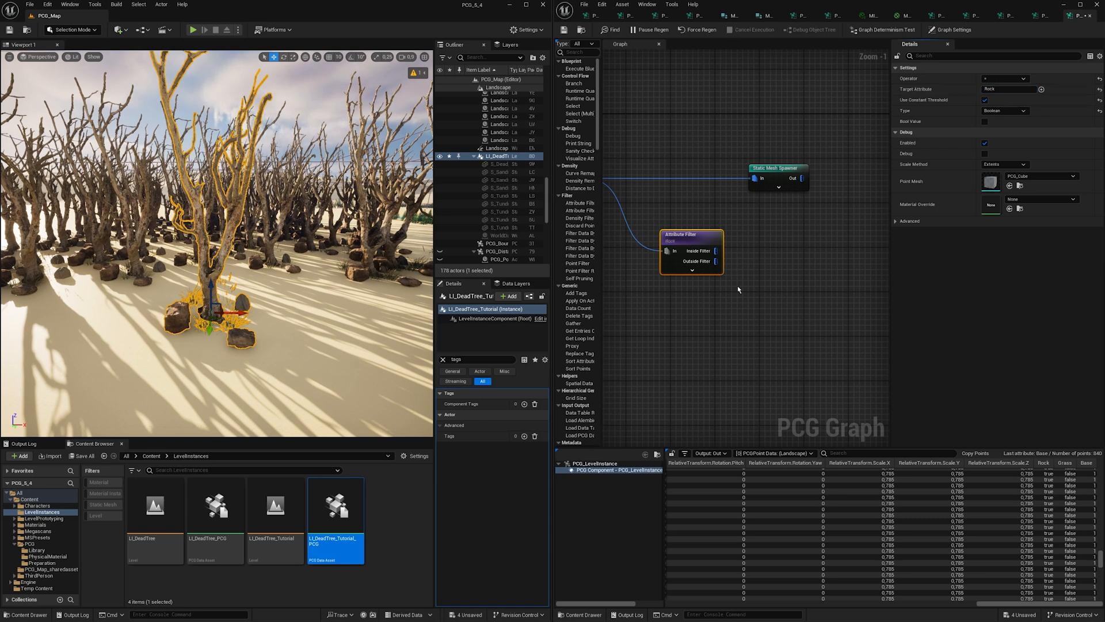
Duplicate the Rock filter below it with target attribute Grass, and enable Bool Value on the Rock filter
{"action": "key", "text": "ctrl+d"}
{"action": "left_click_drag", "start_coordinate": [727, 272], "coordinate": [680, 313]}
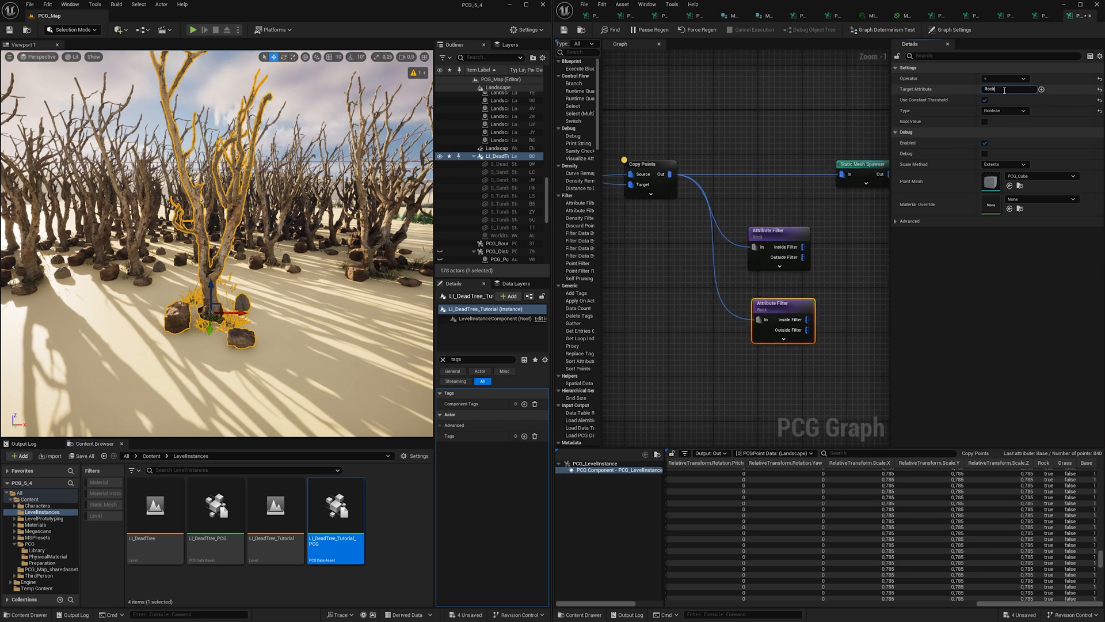
{"action": "left_click", "coordinate": [1005, 90]}
{"action": "type", "text": "G"}
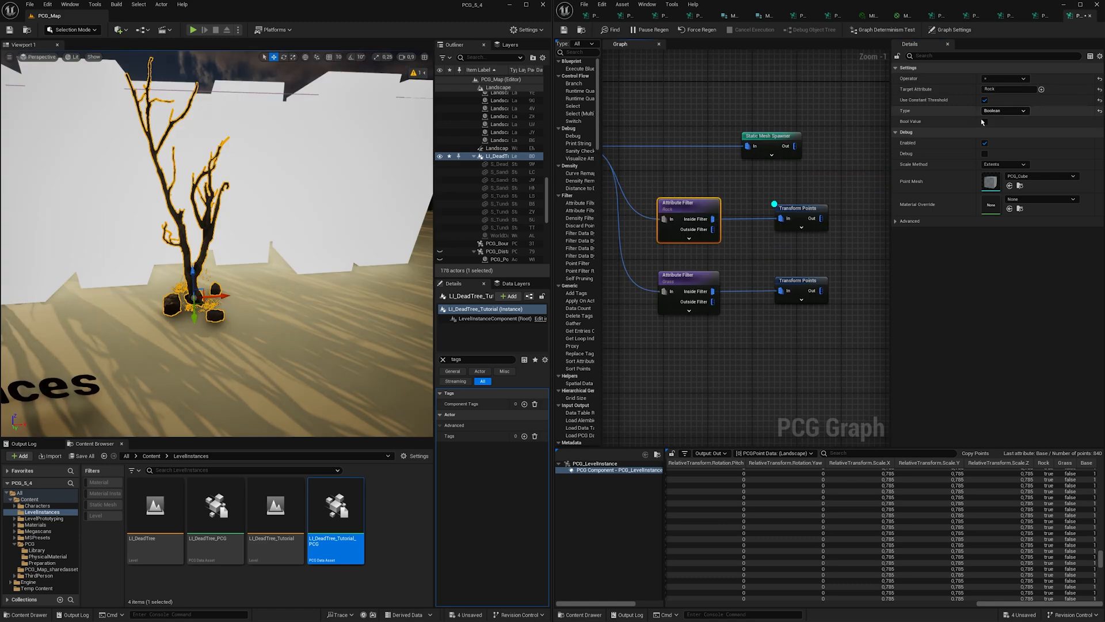
{"action": "left_click", "coordinate": [984, 122]}
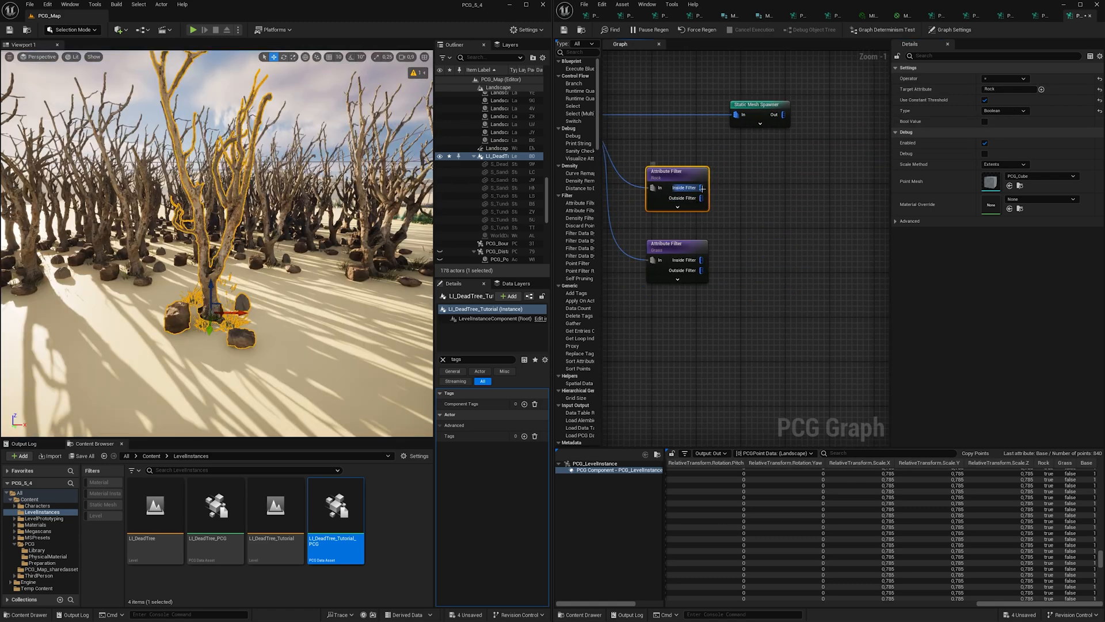
Add a Transform Points node to the Inside Filter output of both the Rock and Grass filters
{"action": "left_click_drag", "start_coordinate": [701, 188], "coordinate": [766, 193]}
{"action": "type", "text": "transform"}
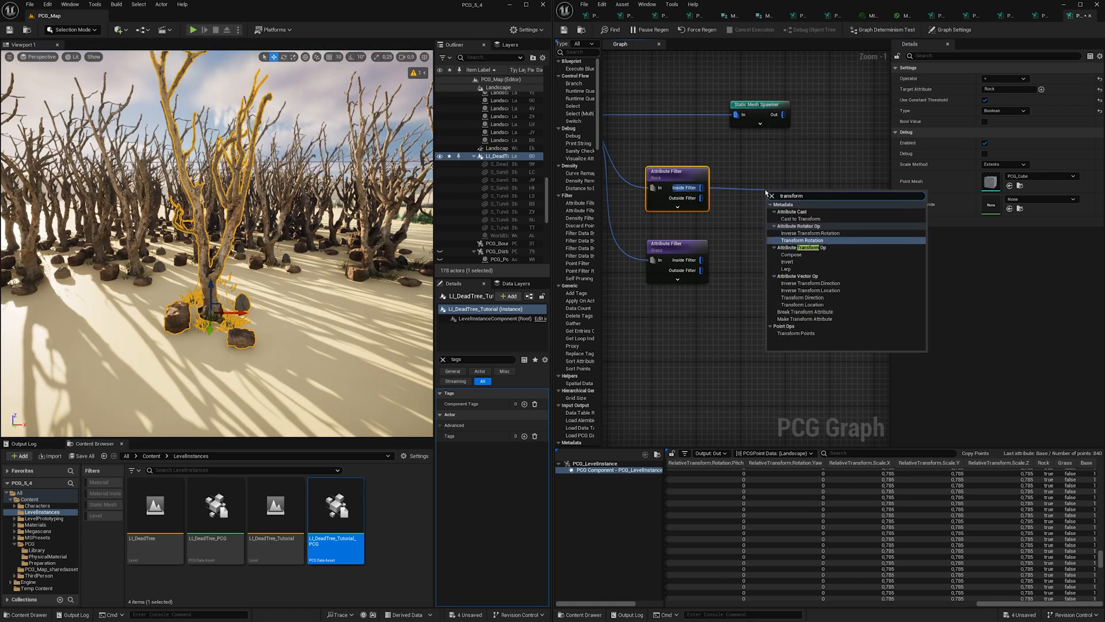
{"action": "left_click", "coordinate": [796, 333]}
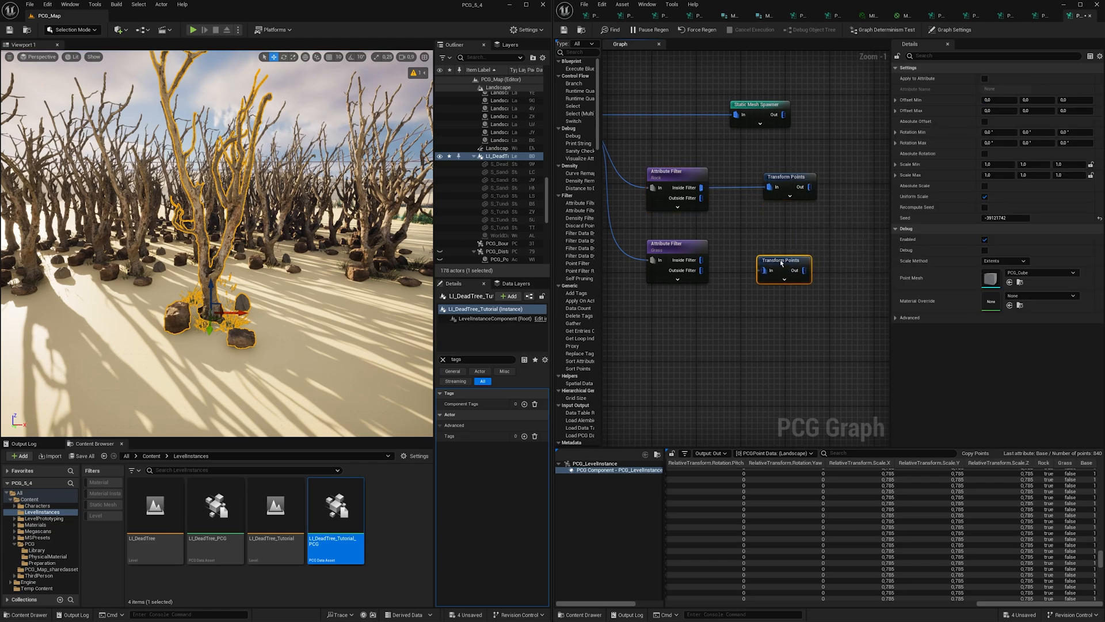
{"action": "left_click_drag", "start_coordinate": [701, 260], "coordinate": [789, 247]}
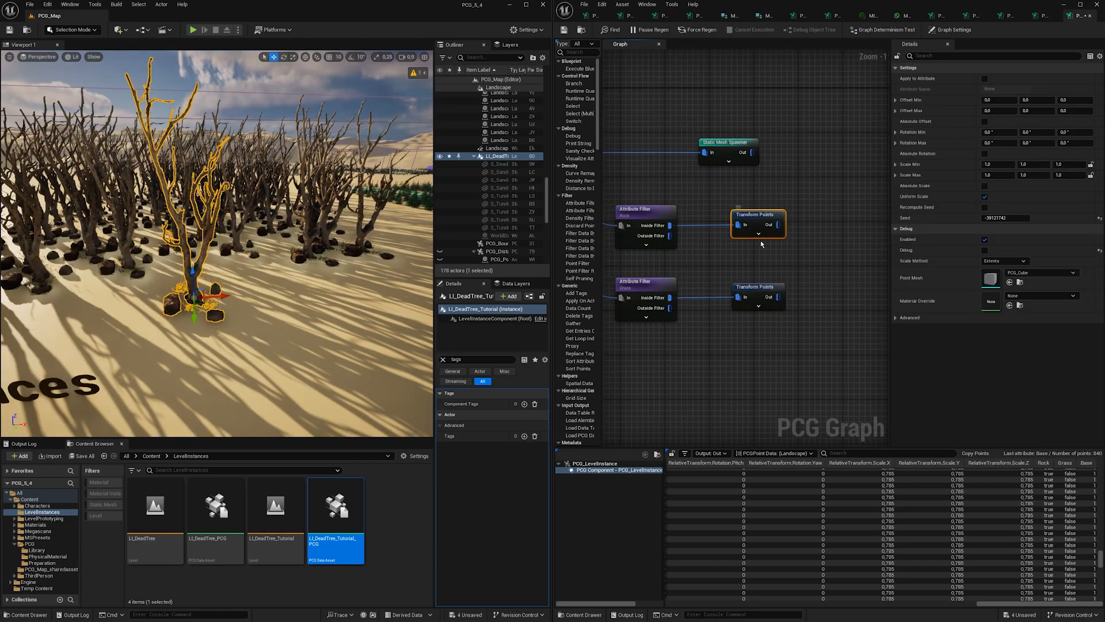
Debug the Transform Points nodes of the Rock and Grass branches in turn and inspect their points in the level
{"action": "key", "text": "d"}
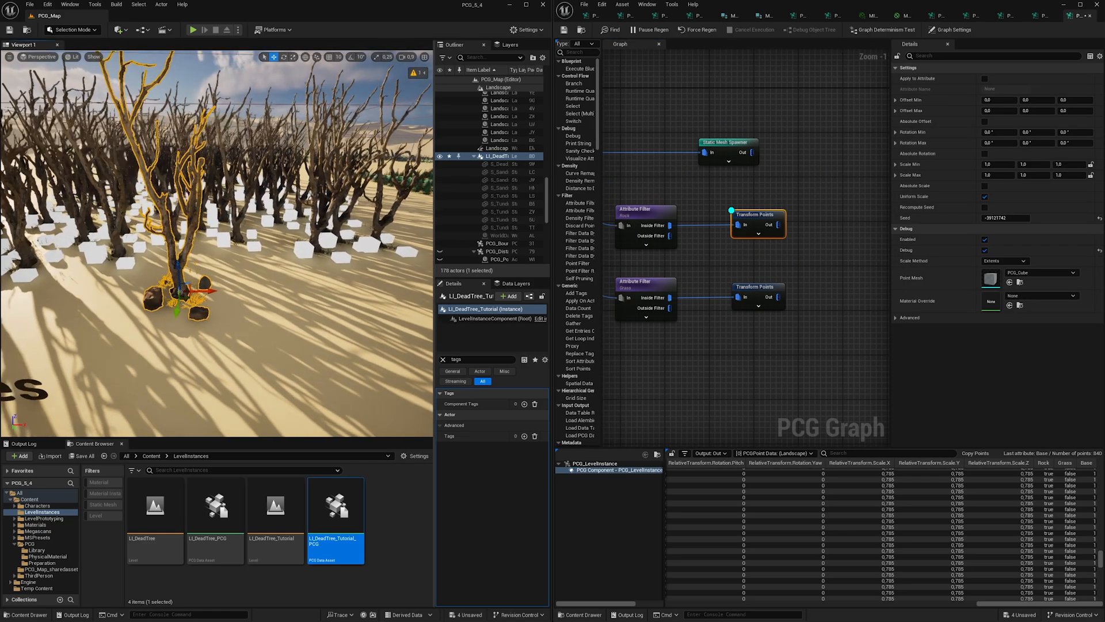
{"action": "mouse_move", "coordinate": [216, 244]}
{"action": "right_mouse_down"}
{"action": "mouse_move", "coordinate": [216, 294]}
{"action": "mouse_move", "coordinate": [217, 230]}
{"action": "right_mouse_up"}
{"action": "left_click_drag", "start_coordinate": [716, 270], "coordinate": [754, 330]}
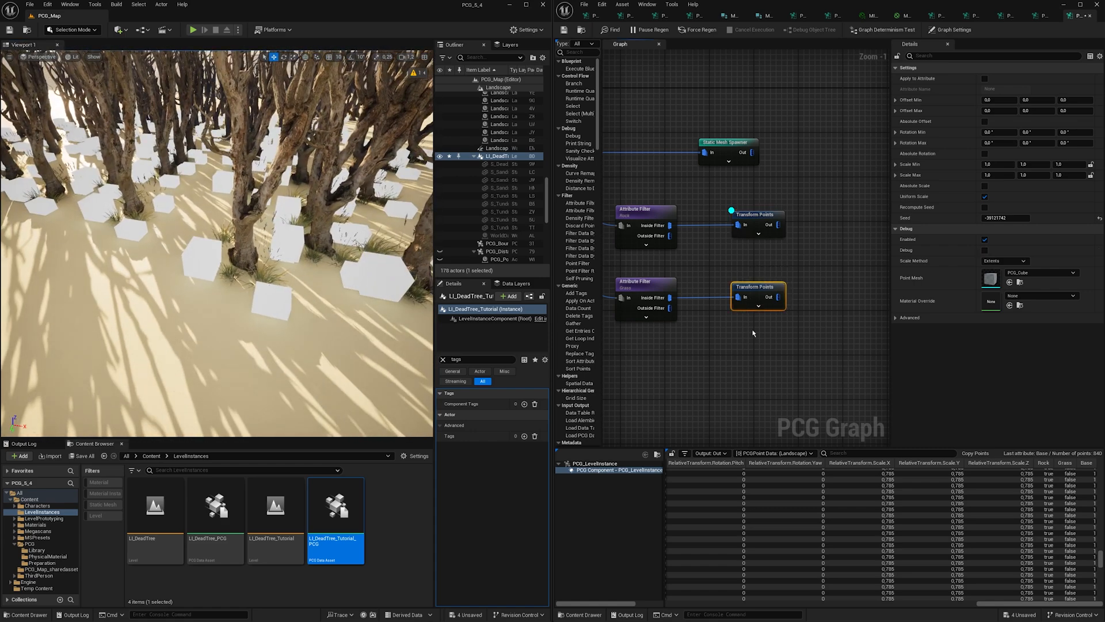
{"action": "key", "text": "alt+d"}
{"action": "right_click_drag", "start_coordinate": [217, 244], "coordinate": [217, 271]}
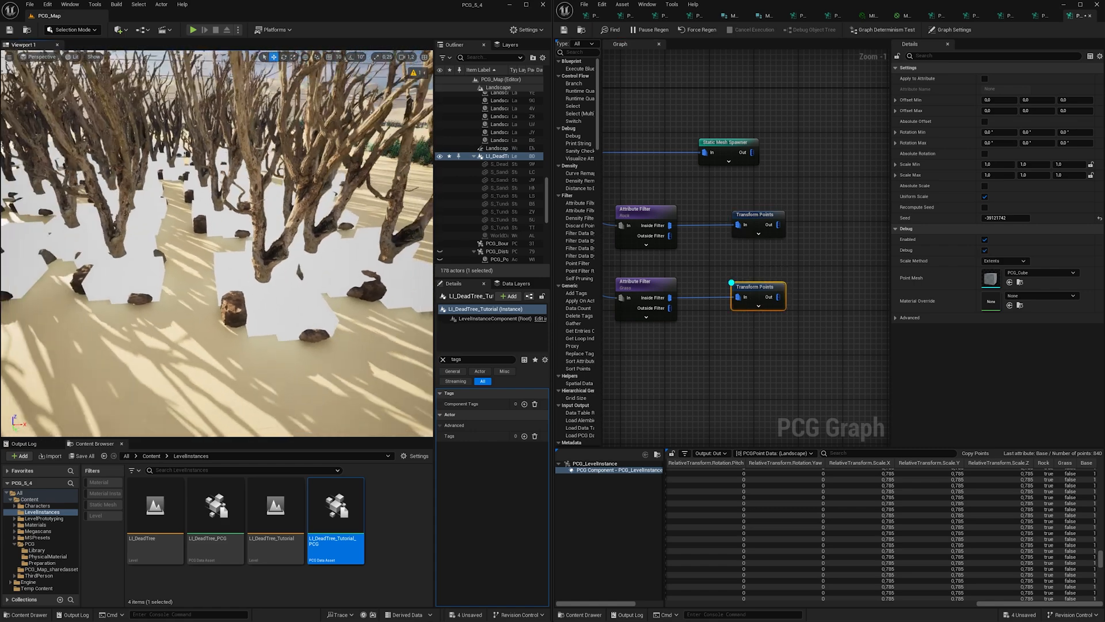
Tag the dead tree actor inside LI_DeadTree_Tutorial as Tree and exit level instance editing
{"action": "left_click", "coordinate": [498, 448]}
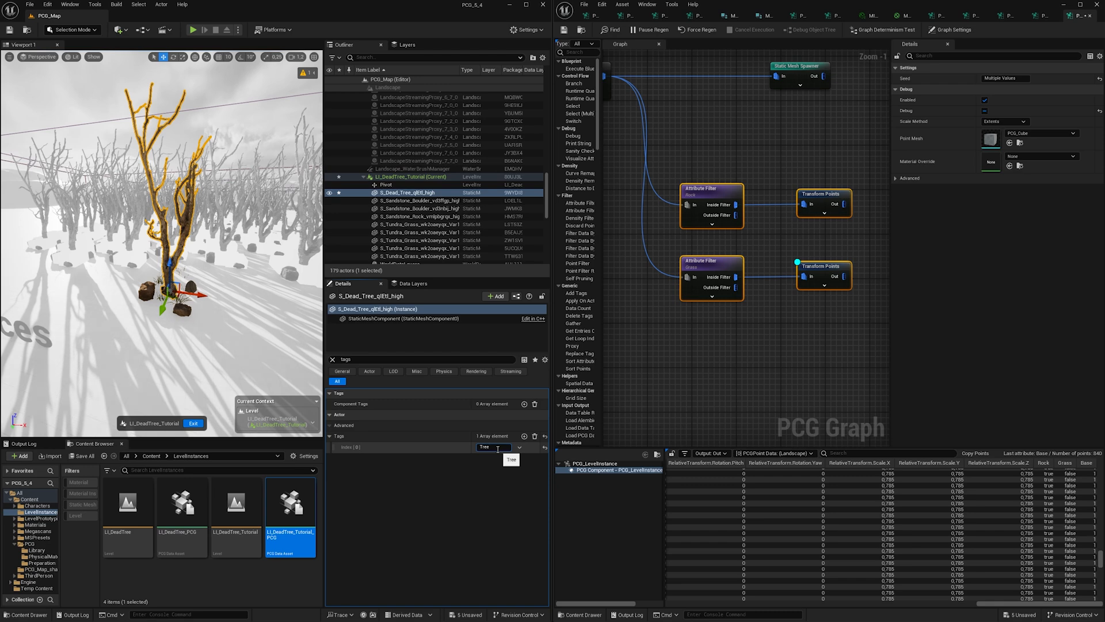
{"action": "key", "text": "Return"}
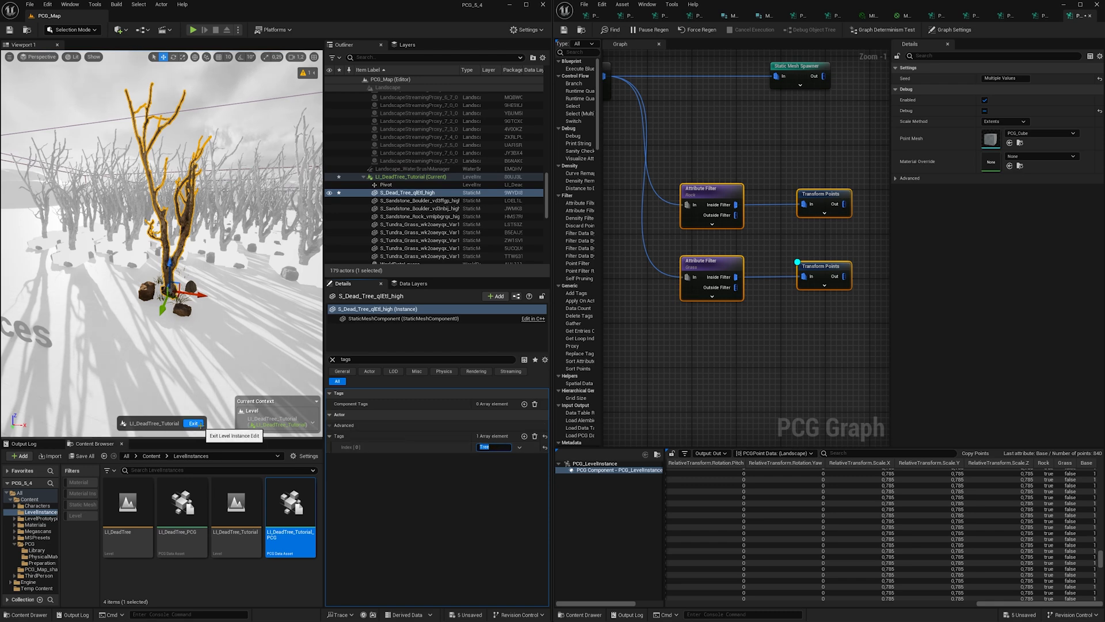
{"action": "left_click", "coordinate": [193, 423]}
{"action": "left_click", "coordinate": [578, 329]}
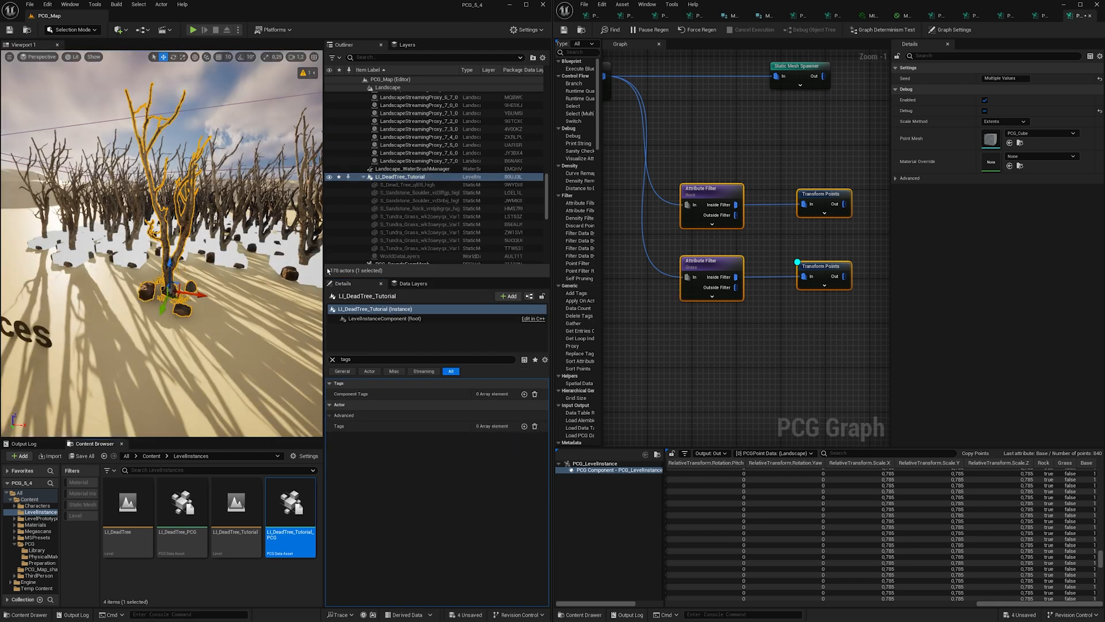
Update the LI_DeadTree_Tutorial_PCG asset again to include the new Tree tag
{"action": "left_click_drag", "start_coordinate": [324, 252], "coordinate": [401, 252]}
{"action": "right_click", "coordinate": [308, 515]}
{"action": "mouse_move", "coordinate": [356, 402]}
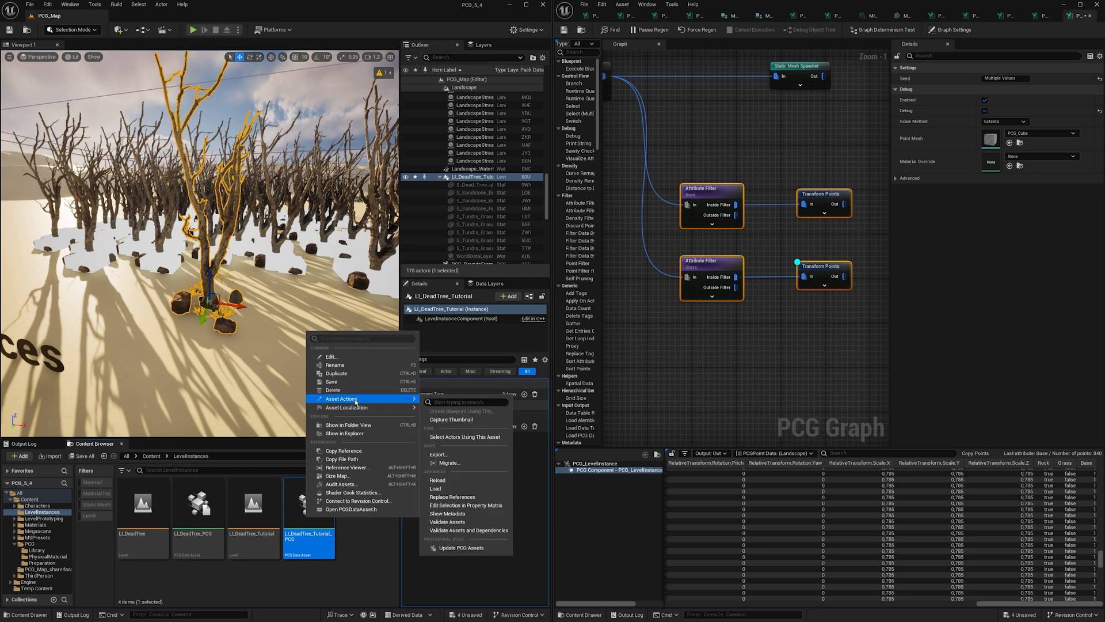
{"action": "left_click", "coordinate": [472, 547]}
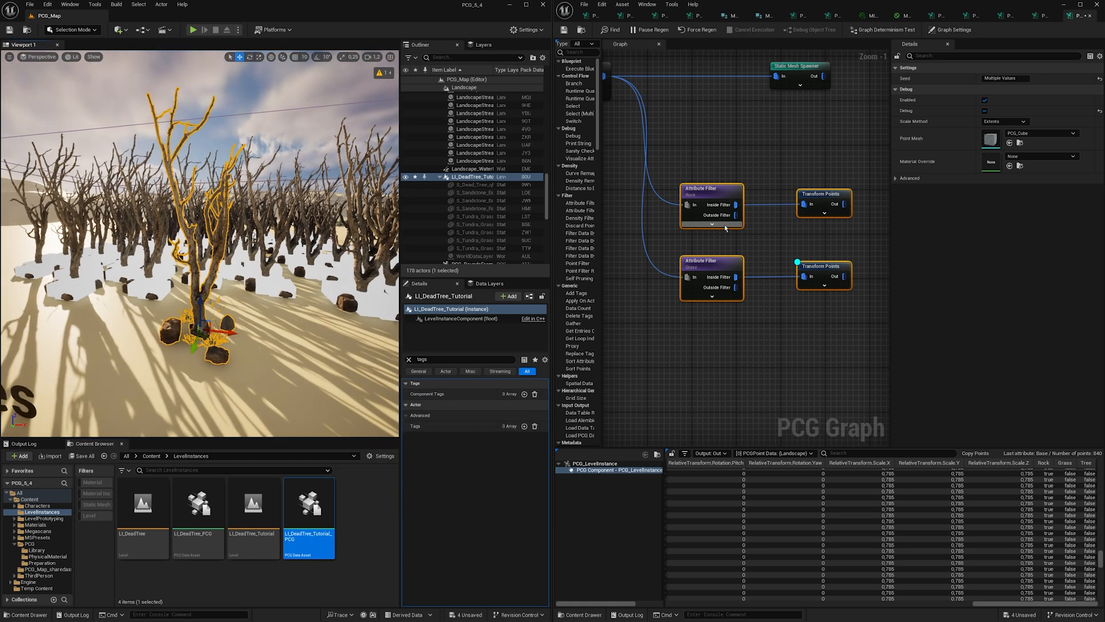
Duplicate the Rock filter branch above the existing ones and set the copied filter's target attribute to Tree
{"action": "key", "text": "ctrl+d"}
{"action": "left_click_drag", "start_coordinate": [761, 249], "coordinate": [686, 165]}
{"action": "right_click_drag", "start_coordinate": [676, 143], "coordinate": [728, 184]}
{"action": "left_click_drag", "start_coordinate": [638, 150], "coordinate": [721, 218]}
{"action": "left_click", "coordinate": [743, 205]}
{"action": "left_click", "coordinate": [1000, 89]}
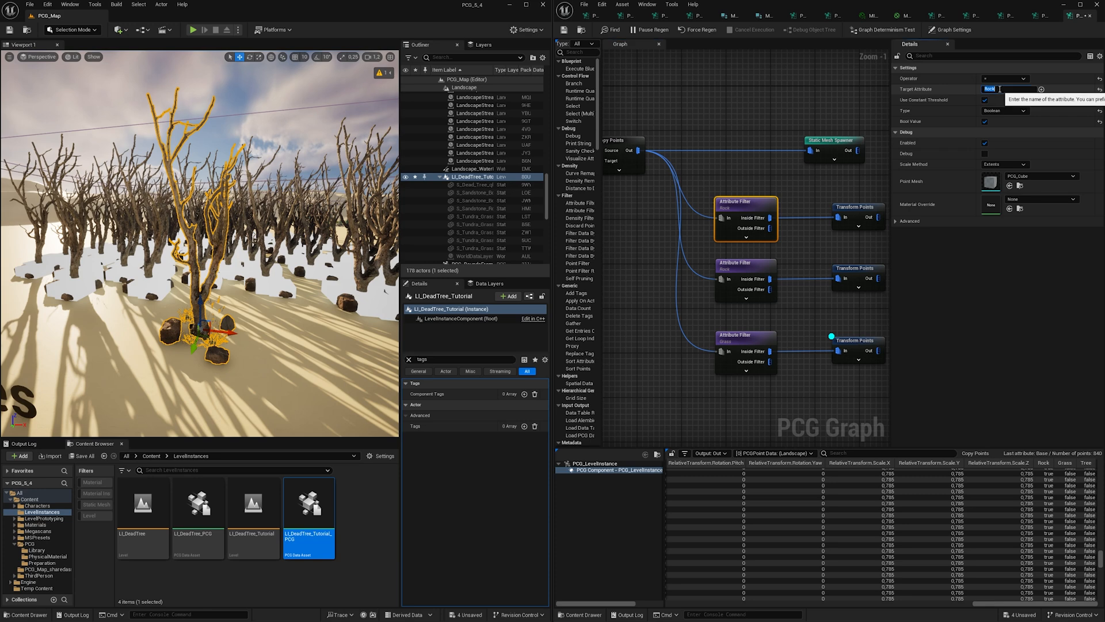
{"action": "key", "text": "Return"}
Turn on debug display for the Tree branch's Transform Points and move all three Transform Points nodes away from the filters
{"action": "right_click_drag", "start_coordinate": [821, 190], "coordinate": [761, 193]}
{"action": "left_click", "coordinate": [809, 224]}
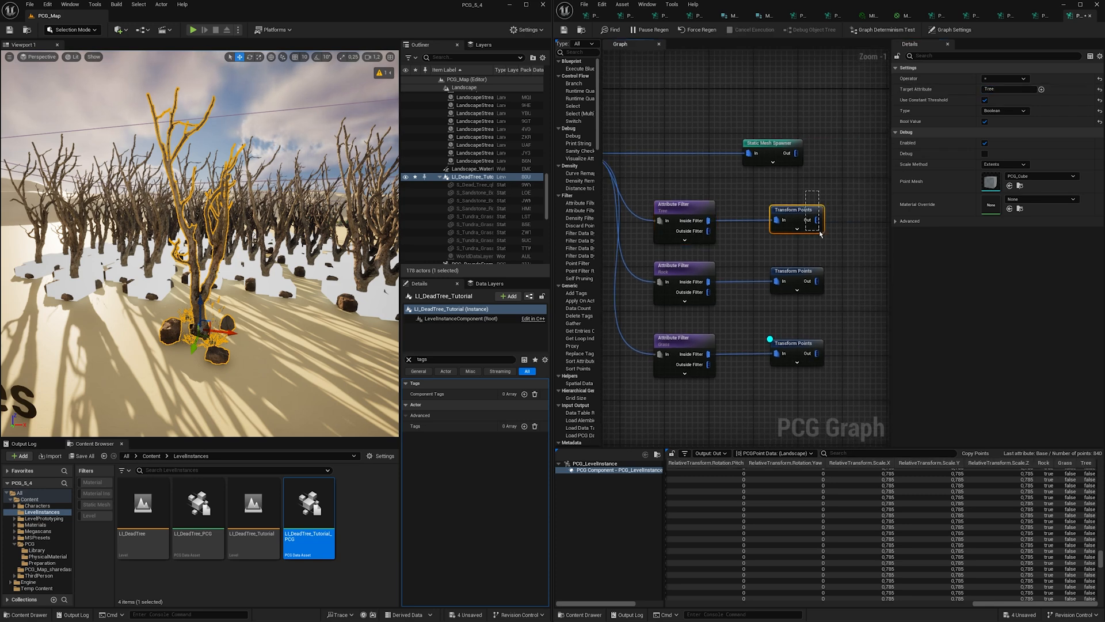
{"action": "key", "text": "alt+d"}
{"action": "scroll", "coordinate": [310, 288], "scroll_direction": "down", "scroll_amount": 3}
{"action": "left_click_drag", "start_coordinate": [797, 176], "coordinate": [714, 312]}
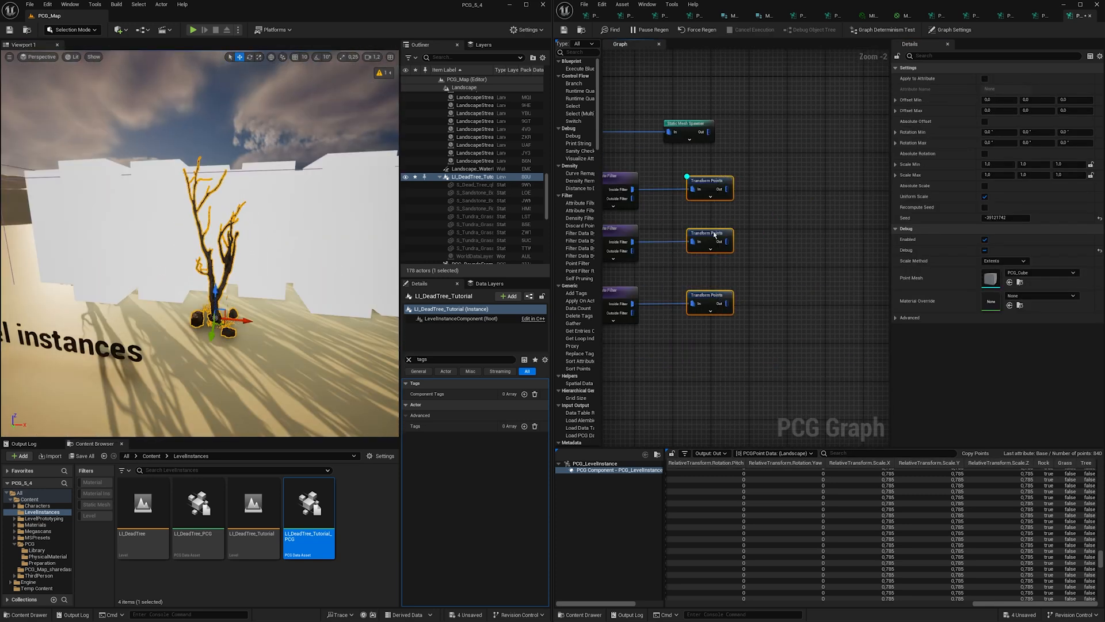
{"action": "left_click_drag", "start_coordinate": [713, 235], "coordinate": [767, 235]}
Insert a Select Points node between the Tree filter and its Transform Points node
{"action": "right_click_drag", "start_coordinate": [672, 202], "coordinate": [703, 209]}
{"action": "right_click", "coordinate": [703, 209]}
{"action": "type", "text": "s"}
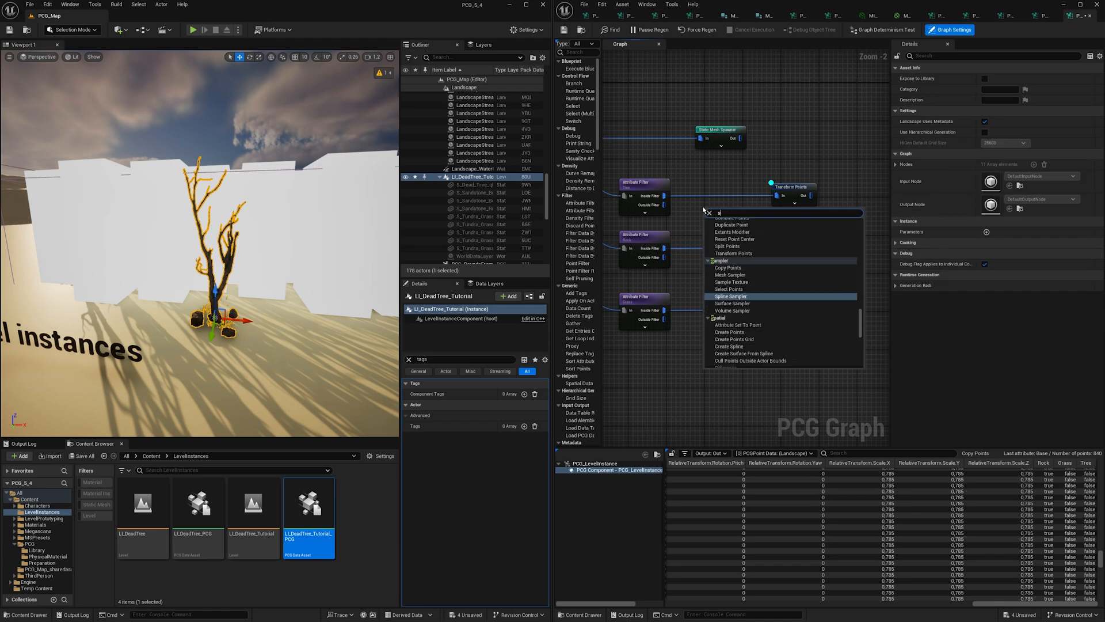
{"action": "type", "text": "elec"}
{"action": "key", "text": "Down"}
{"action": "key", "text": "Down"}
{"action": "key", "text": "Down"}
{"action": "key", "text": "Return"}
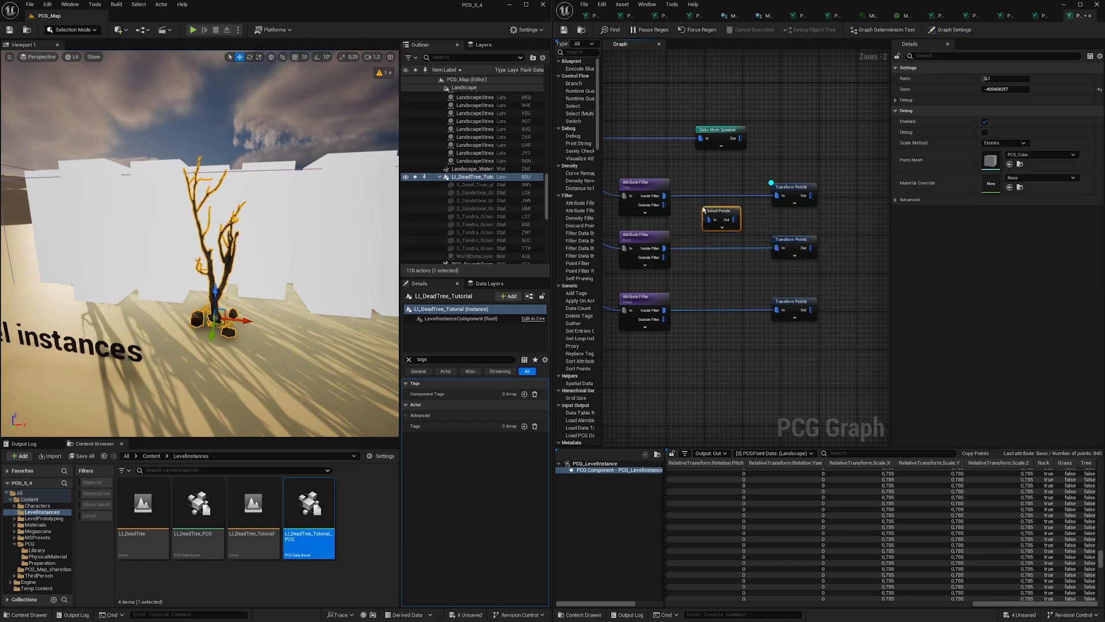
{"action": "left_click_drag", "start_coordinate": [776, 194], "coordinate": [710, 220], "text": "ctrl"}
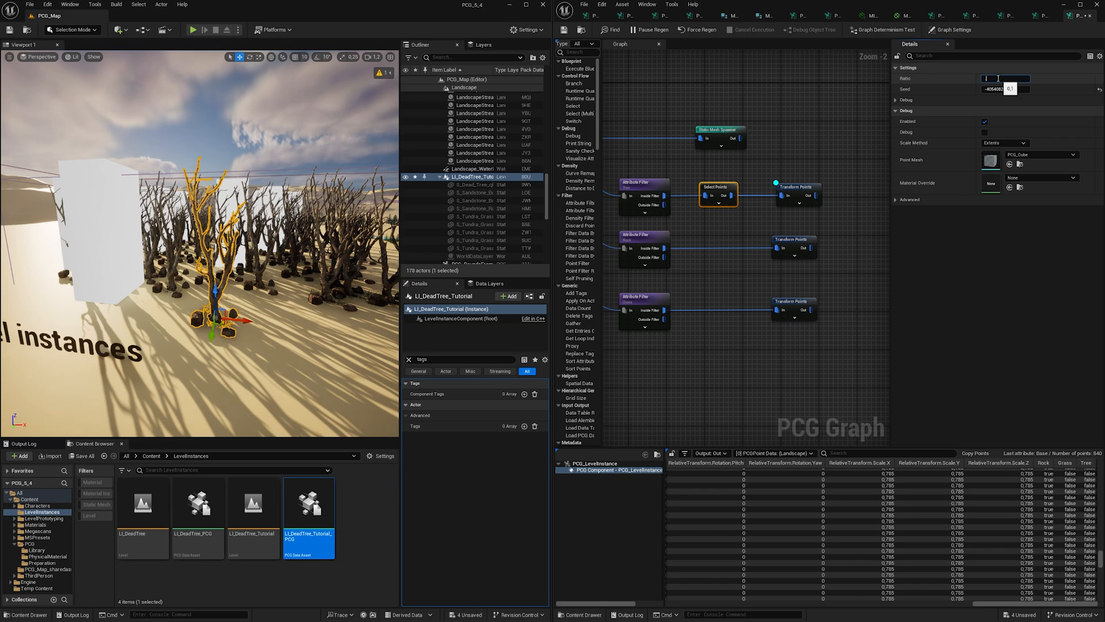
{"action": "left_click", "coordinate": [797, 187]}
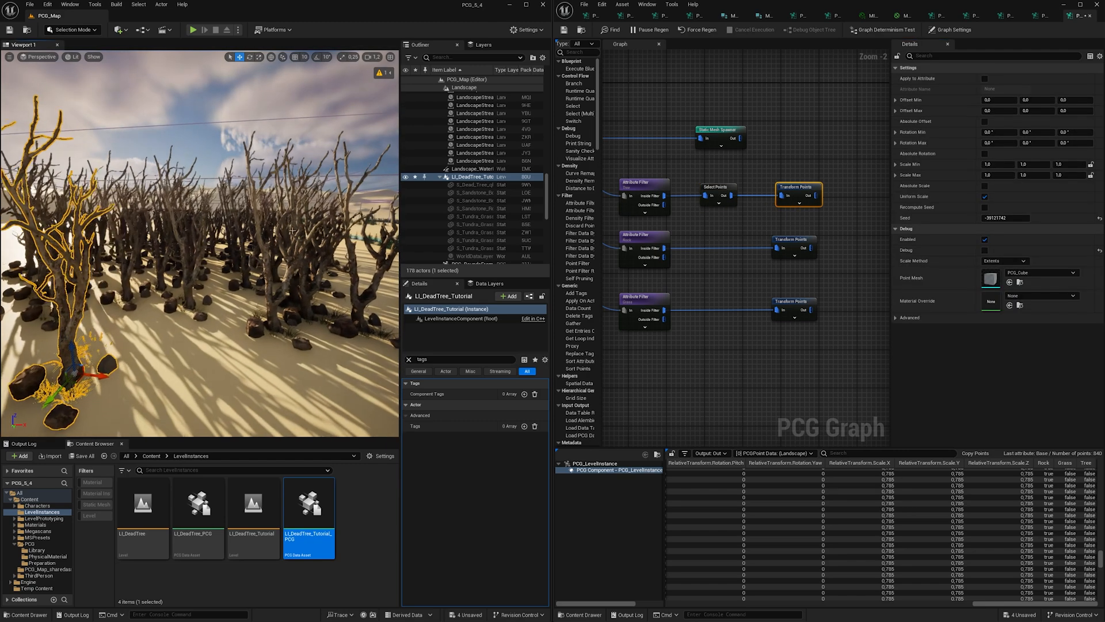
{"action": "left_click", "coordinate": [743, 240]}
{"action": "right_click", "coordinate": [743, 243]}
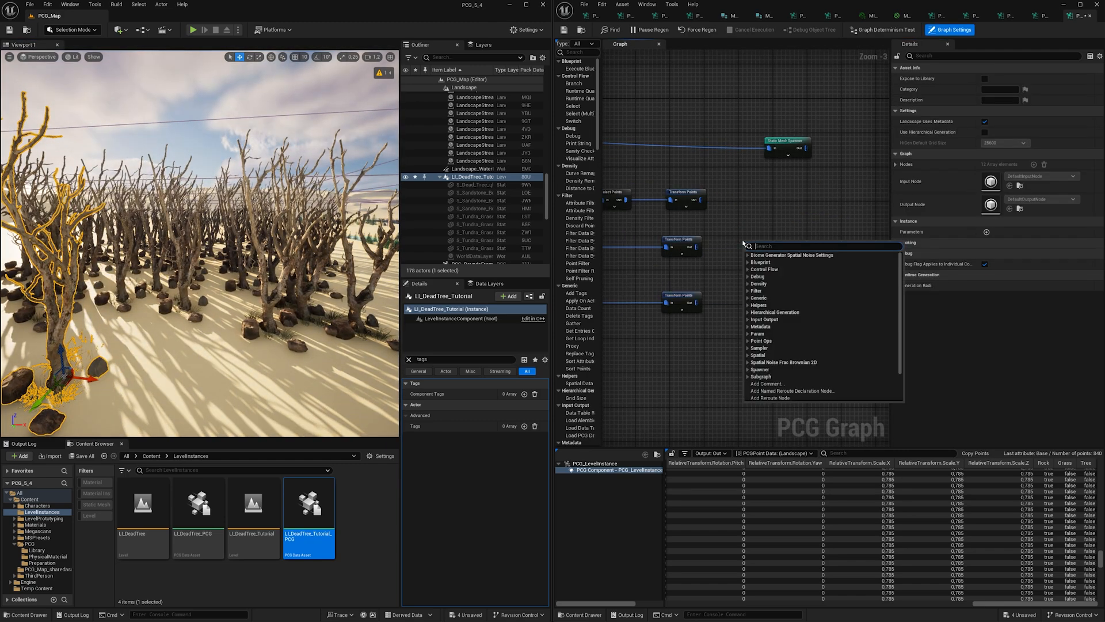
{"action": "type", "text": "mergbe"}
{"action": "key", "text": "BackSpace"}
{"action": "type", "text": "e"}
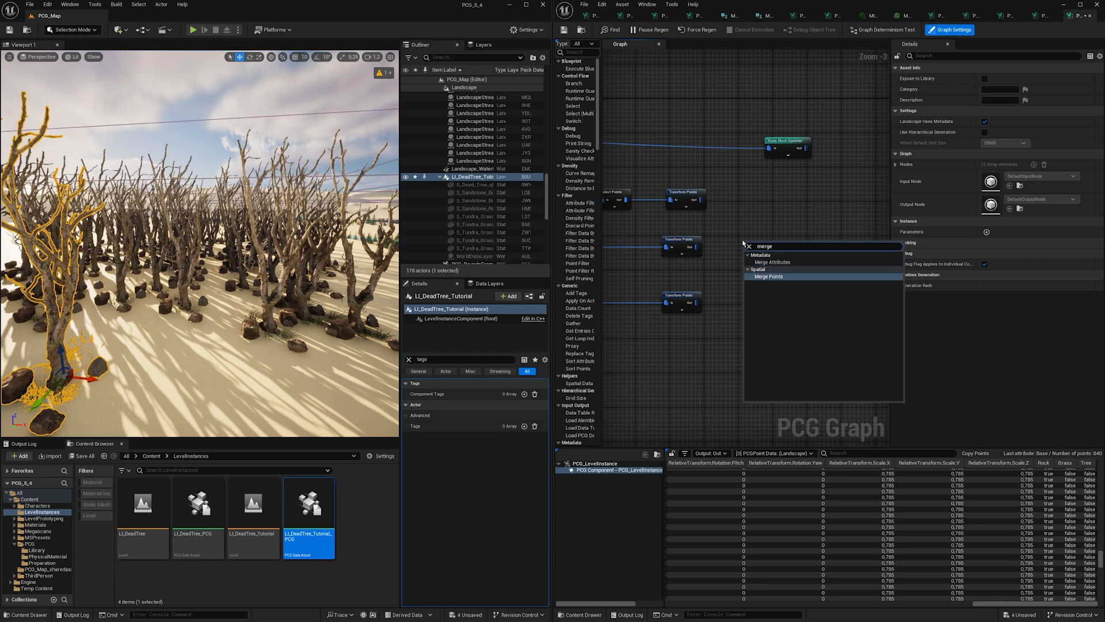
{"action": "left_click", "coordinate": [764, 273]}
{"action": "key", "text": "Delete"}
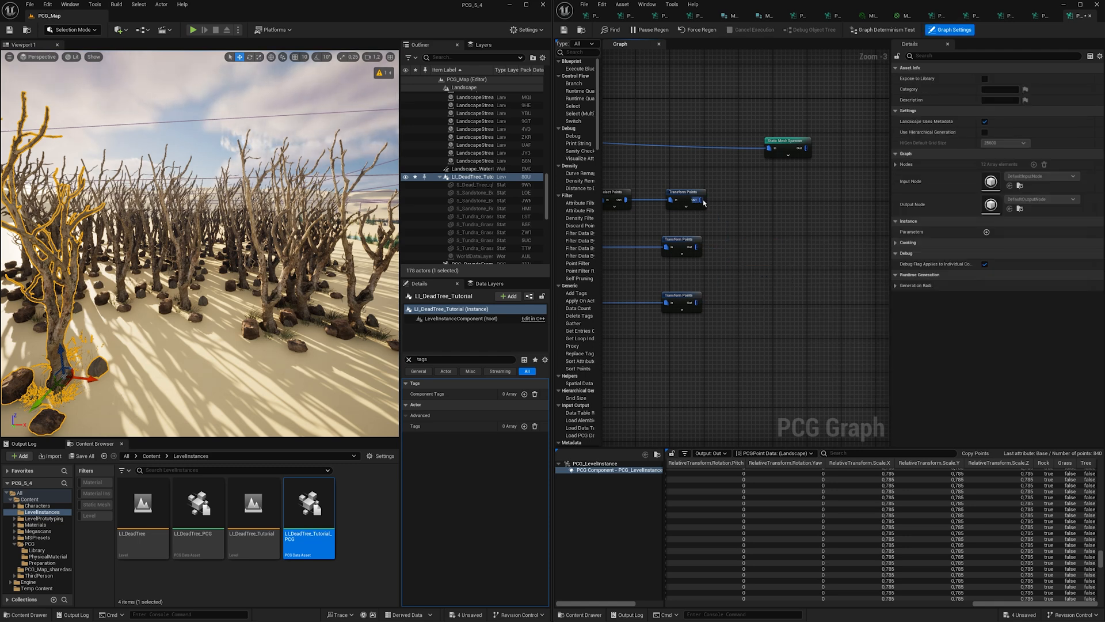
Connect the outputs of the three Transform Points nodes to the Static Mesh Spawner in place of the direct Copy Points link
{"action": "left_click_drag", "start_coordinate": [701, 200], "coordinate": [769, 148]}
{"action": "left_click_drag", "start_coordinate": [696, 246], "coordinate": [770, 148]}
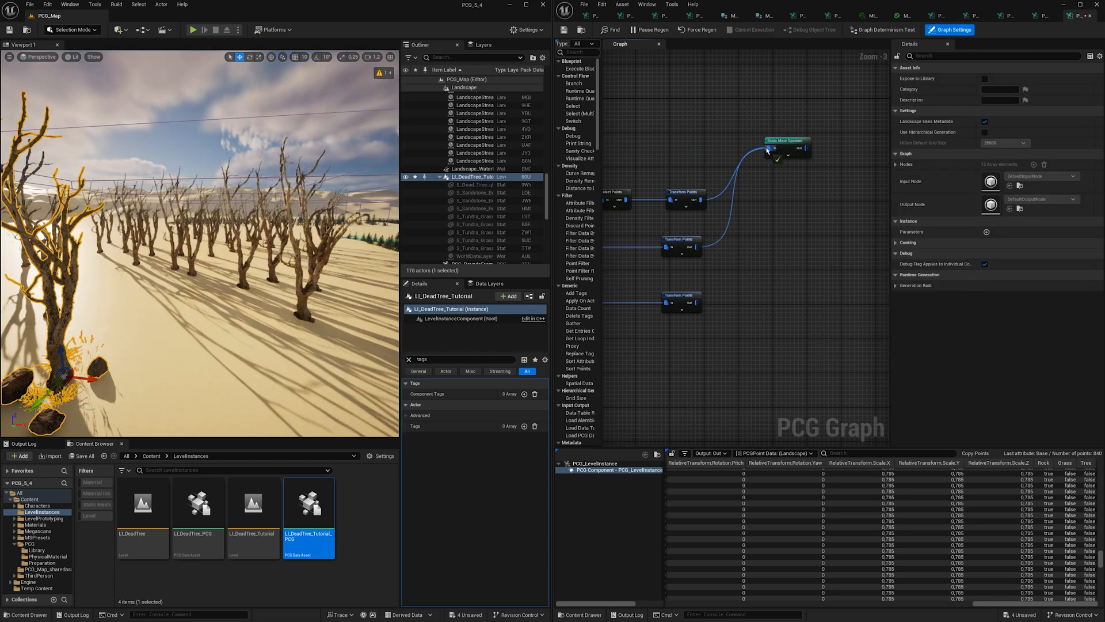
{"action": "left_click_drag", "start_coordinate": [696, 302], "coordinate": [794, 240]}
{"action": "right_click_drag", "start_coordinate": [199, 243], "coordinate": [204, 215]}
{"action": "right_click_drag", "start_coordinate": [628, 265], "coordinate": [705, 265]}
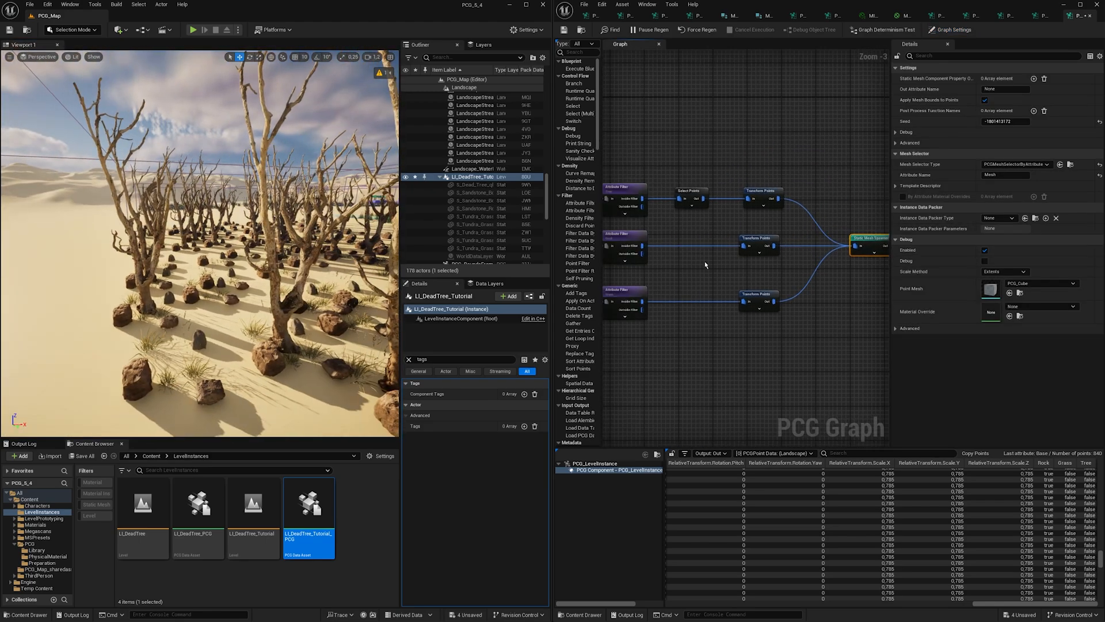
Duplicate the Tree branch's Select Points node between the Rock filter and its Transform Points, setting the copy's ratio to 0.33
{"action": "left_click", "coordinate": [700, 197]}
{"action": "key", "text": "ctrl+d"}
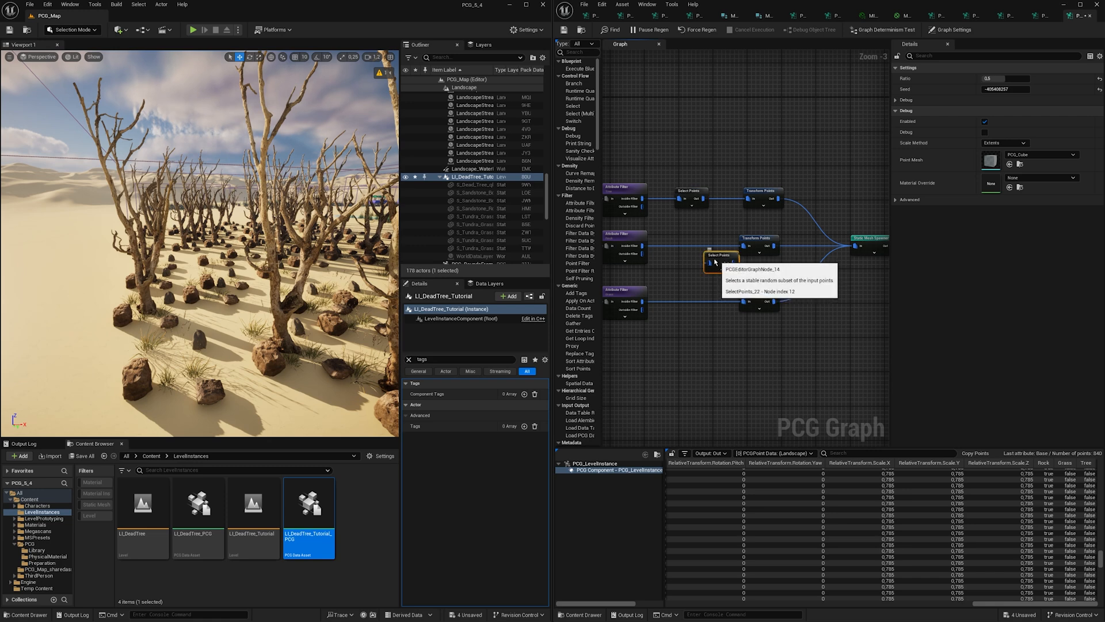
{"action": "left_click_drag", "start_coordinate": [713, 259], "coordinate": [685, 261]}
{"action": "left_click_drag", "start_coordinate": [691, 256], "coordinate": [690, 240]}
{"action": "right_click_drag", "start_coordinate": [624, 256], "coordinate": [666, 254]}
{"action": "scroll", "coordinate": [666, 254], "scroll_direction": "up", "scroll_amount": 1}
{"action": "scroll", "coordinate": [667, 254], "scroll_direction": "up", "scroll_amount": 1}
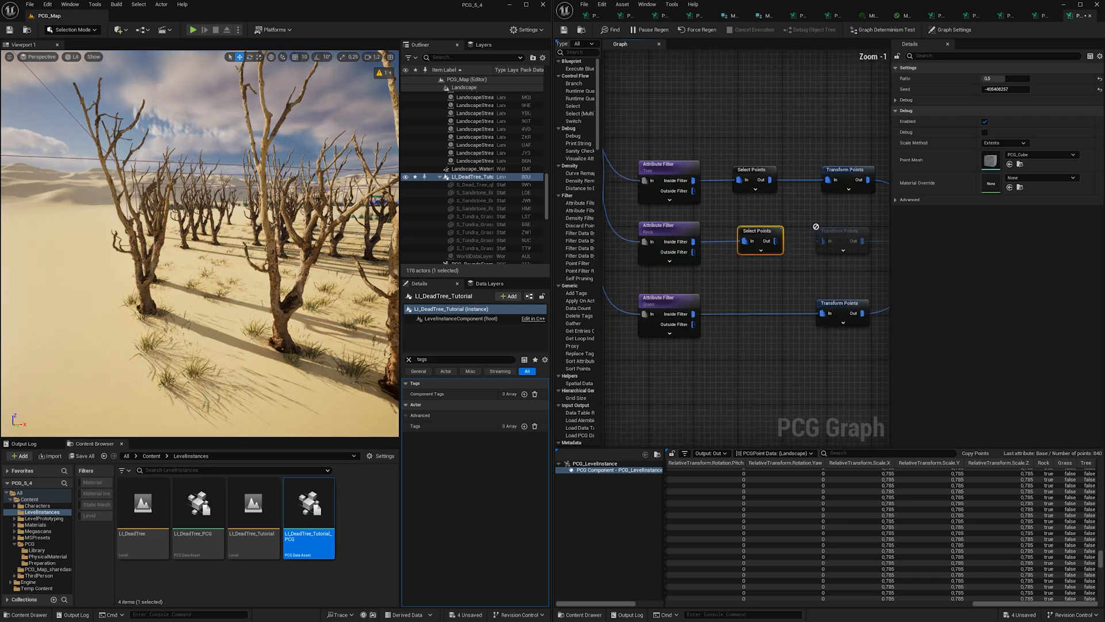
{"action": "right_click_drag", "start_coordinate": [770, 242], "coordinate": [736, 234]}
{"action": "left_click_drag", "start_coordinate": [738, 233], "coordinate": [787, 233]}
{"action": "left_click", "coordinate": [1005, 77]}
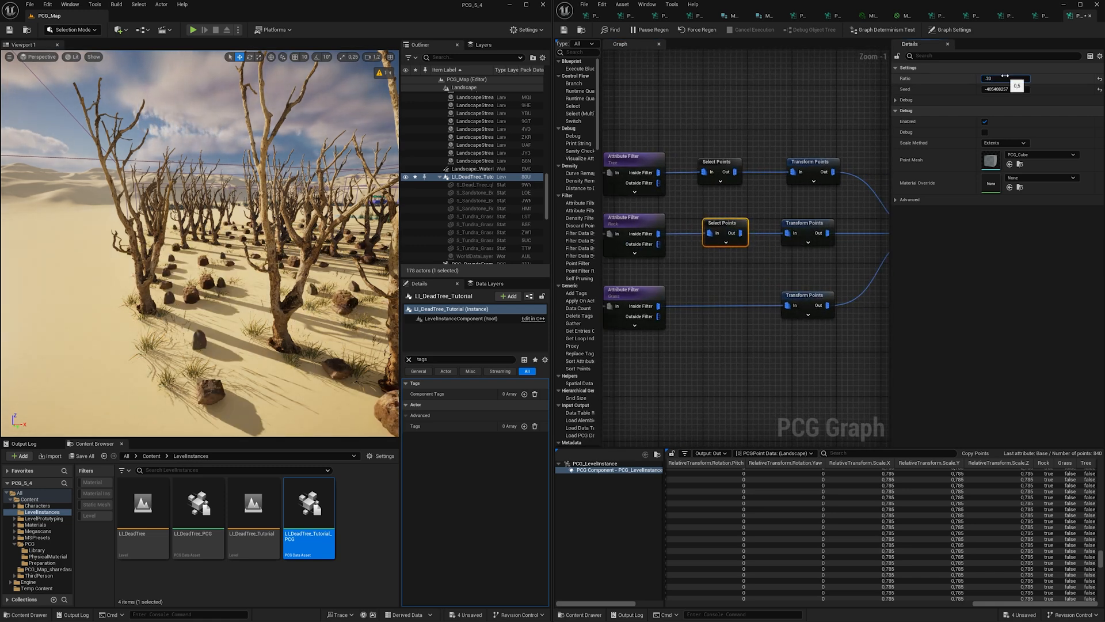
{"action": "key", "text": "Return"}
Duplicate the Rock branch's Select Points node into the Grass branch and adjust the copy's ratio
{"action": "right_click_drag", "start_coordinate": [721, 284], "coordinate": [713, 253]}
{"action": "left_click_drag", "start_coordinate": [714, 253], "coordinate": [713, 200]}
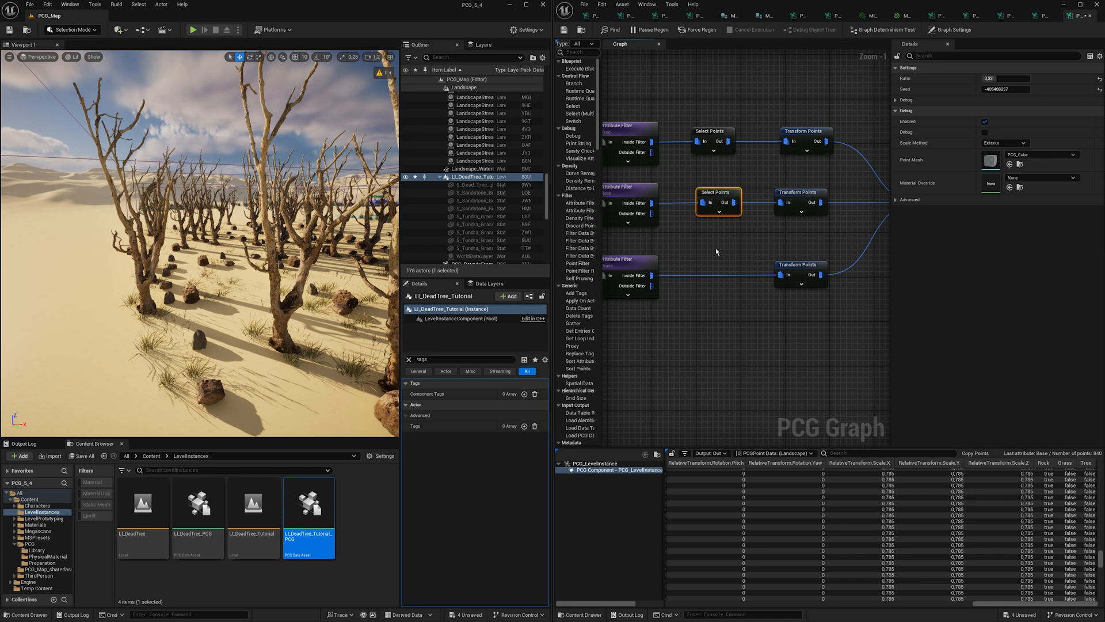
{"action": "key", "text": "ctrl+d"}
{"action": "left_click_drag", "start_coordinate": [728, 252], "coordinate": [714, 279]}
{"action": "left_click_drag", "start_coordinate": [721, 266], "coordinate": [706, 262]}
{"action": "left_click", "coordinate": [1000, 79]}
{"action": "type", "text": "."}
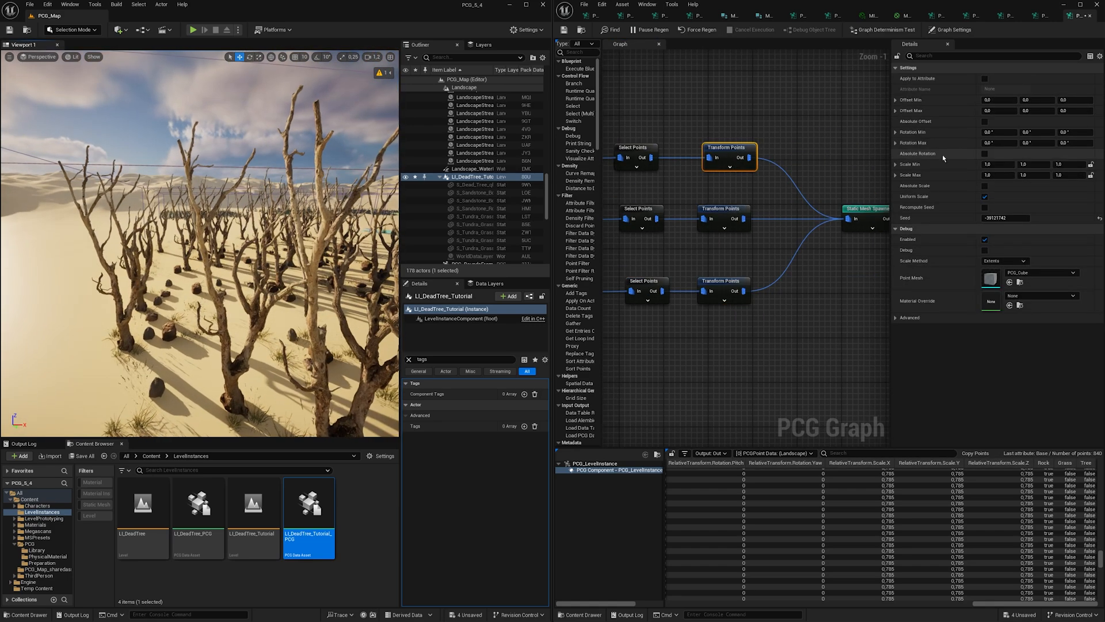
Set the Tree branch's Transform Points to a maximum Z rotation of 360° and a minimum scale of 0.5
{"action": "right_click_drag", "start_coordinate": [277, 195], "coordinate": [245, 193]}
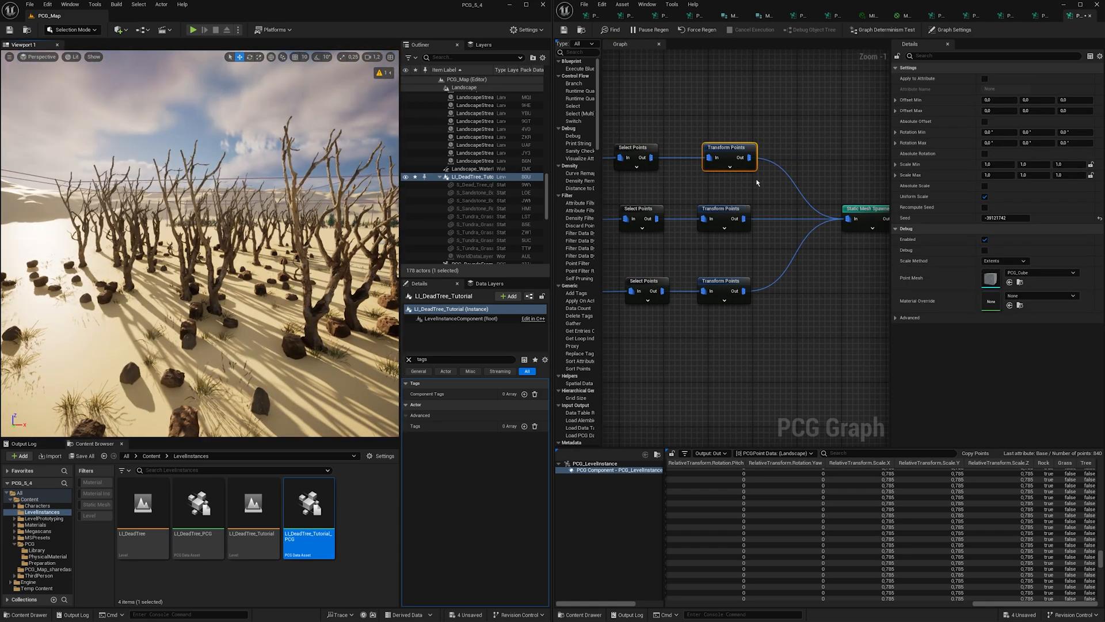
{"action": "left_click_drag", "start_coordinate": [730, 158], "coordinate": [725, 159]}
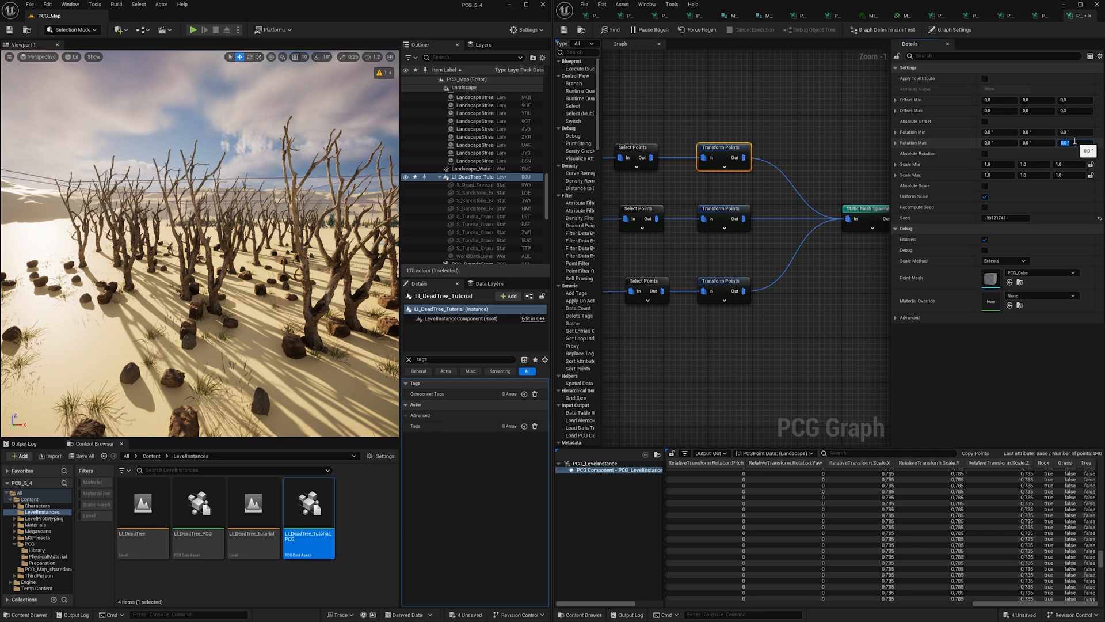
{"action": "key", "text": "Return"}
{"action": "mouse_move", "coordinate": [178, 250]}
{"action": "right_mouse_down"}
{"action": "mouse_move", "coordinate": [185, 258]}
{"action": "mouse_move", "coordinate": [172, 252]}
{"action": "right_mouse_up"}
{"action": "left_click", "coordinate": [995, 164]}
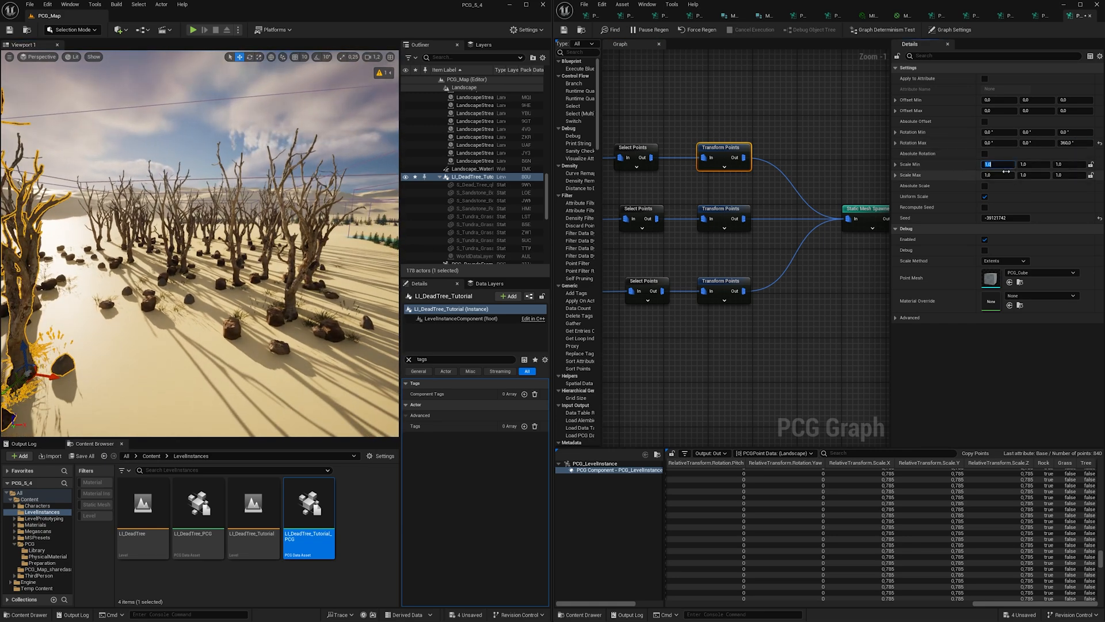
{"action": "type", "text": ".5"}
{"action": "key", "text": "Tab"}
{"action": "key", "text": "Tab"}
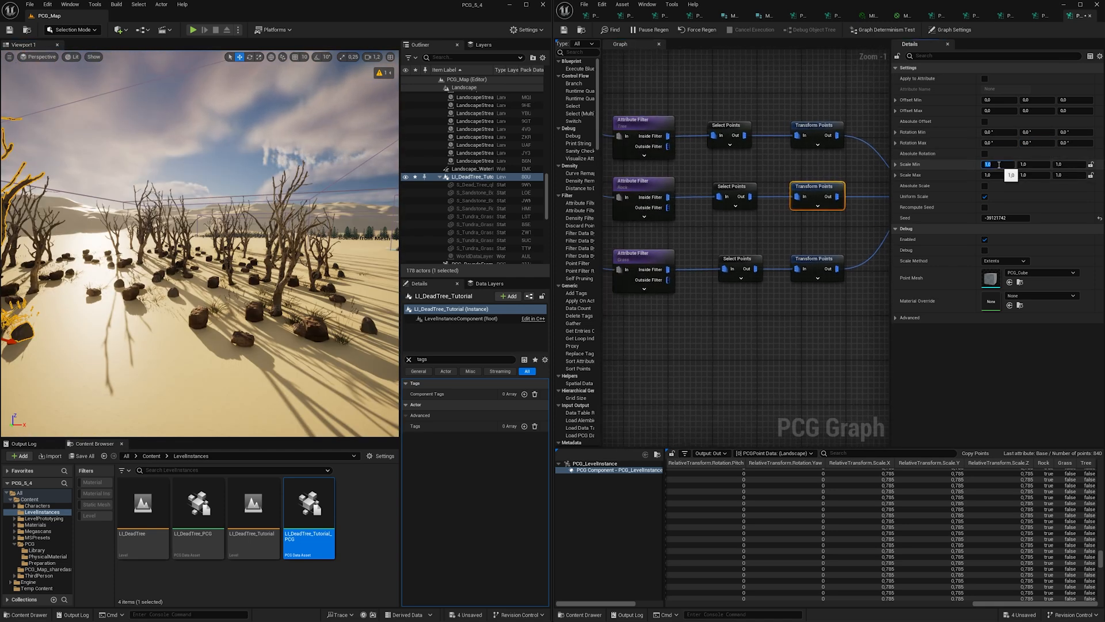
Set the Rock branch's Transform Points to minimum scale 0.25, maximum Z rotation 360° and minimum X rotation -30°, and adjust minimum Y rotation
{"action": "key", "text": "Tab"}
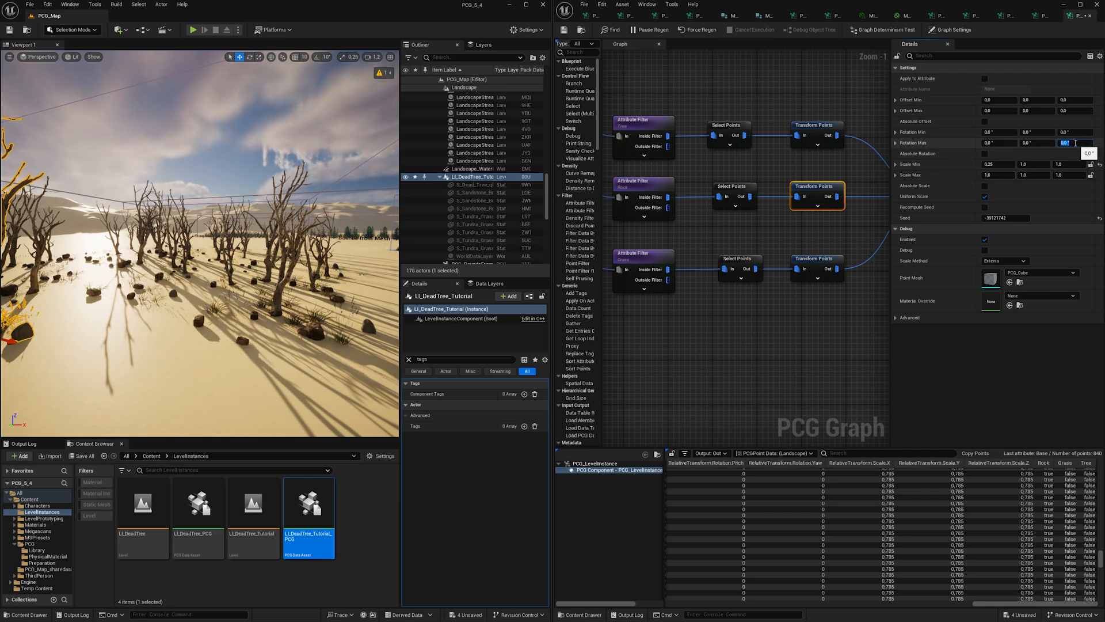
{"action": "key", "text": "Return"}
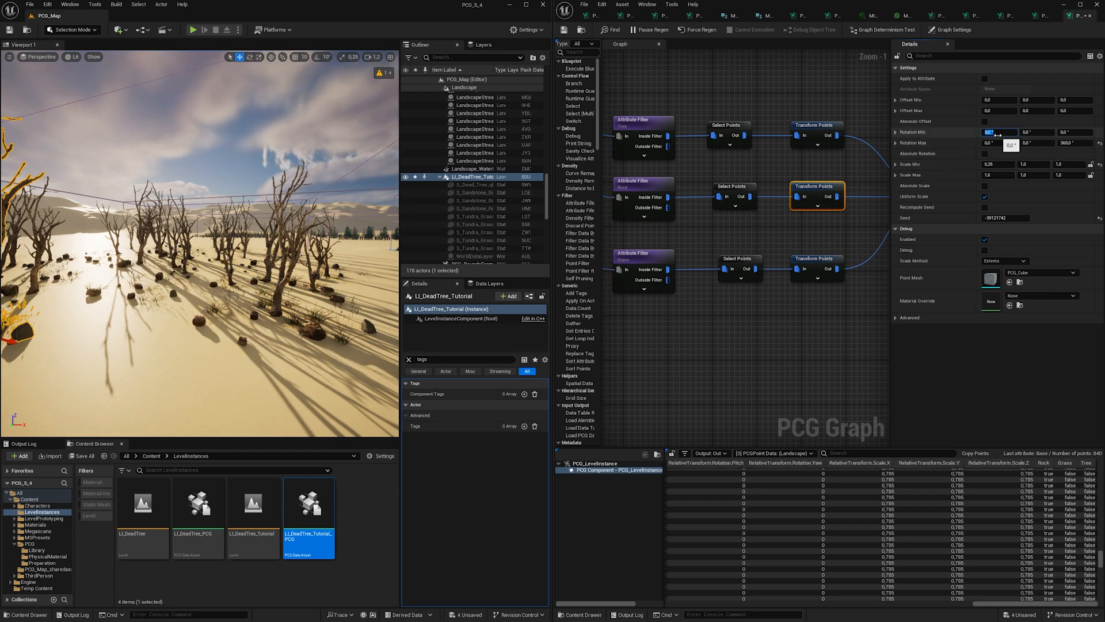
{"action": "type", "text": "-"}
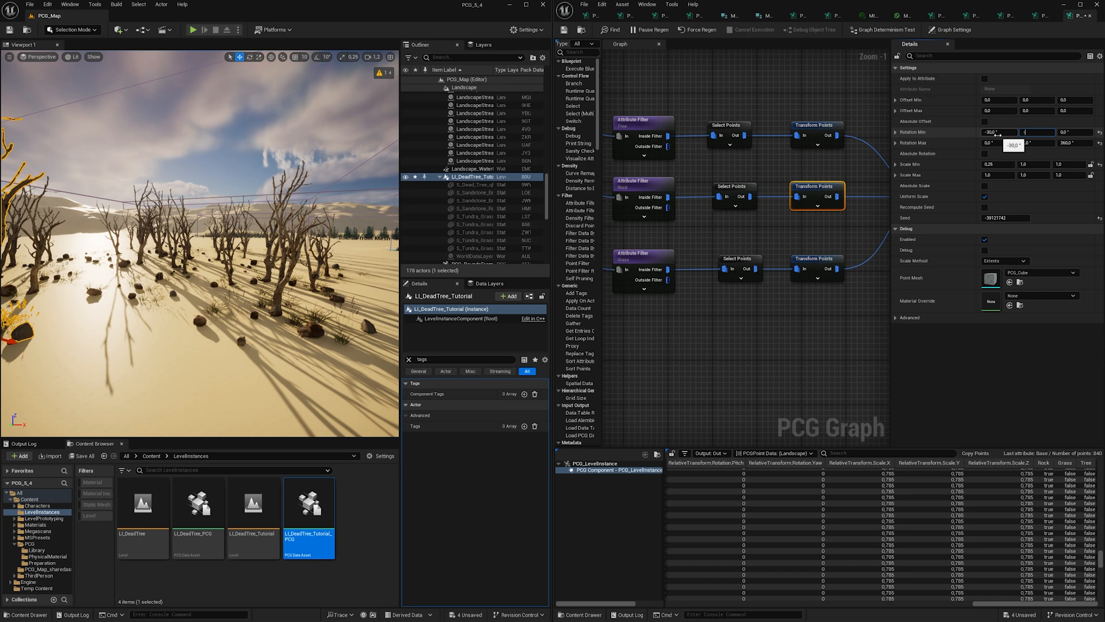
{"action": "key", "text": "Tab"}
{"action": "key", "text": "Tab"}
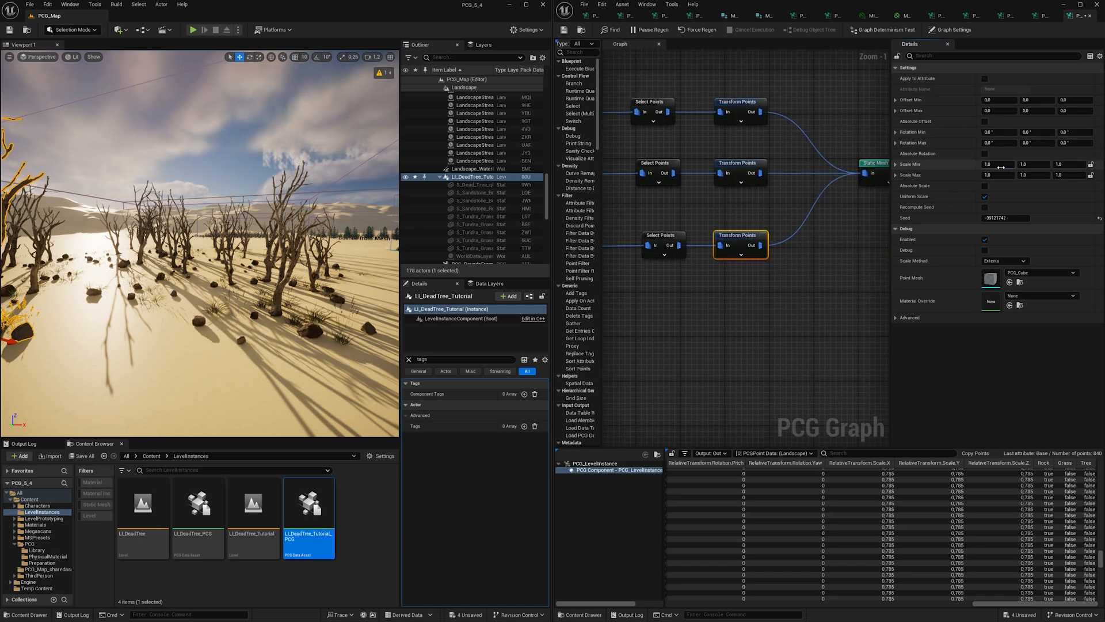
Set the minimum scale of the Grass branch's Transform Points to 0.5
{"action": "left_click", "coordinate": [1001, 167]}
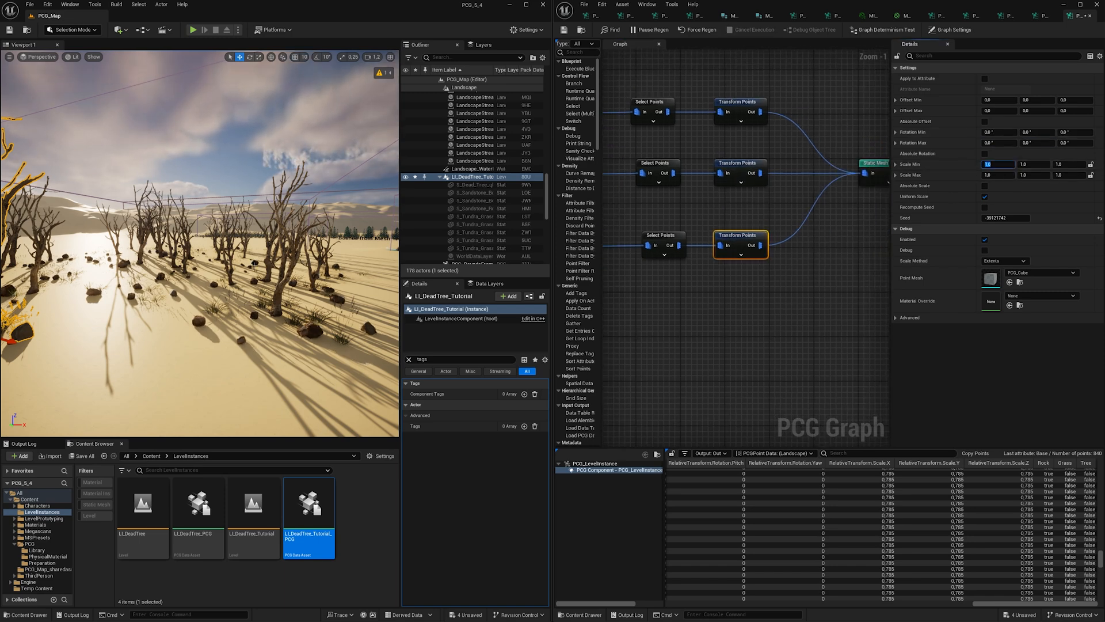
{"action": "key", "text": "w"}
{"action": "right_click_drag", "start_coordinate": [299, 230], "coordinate": [265, 237]}
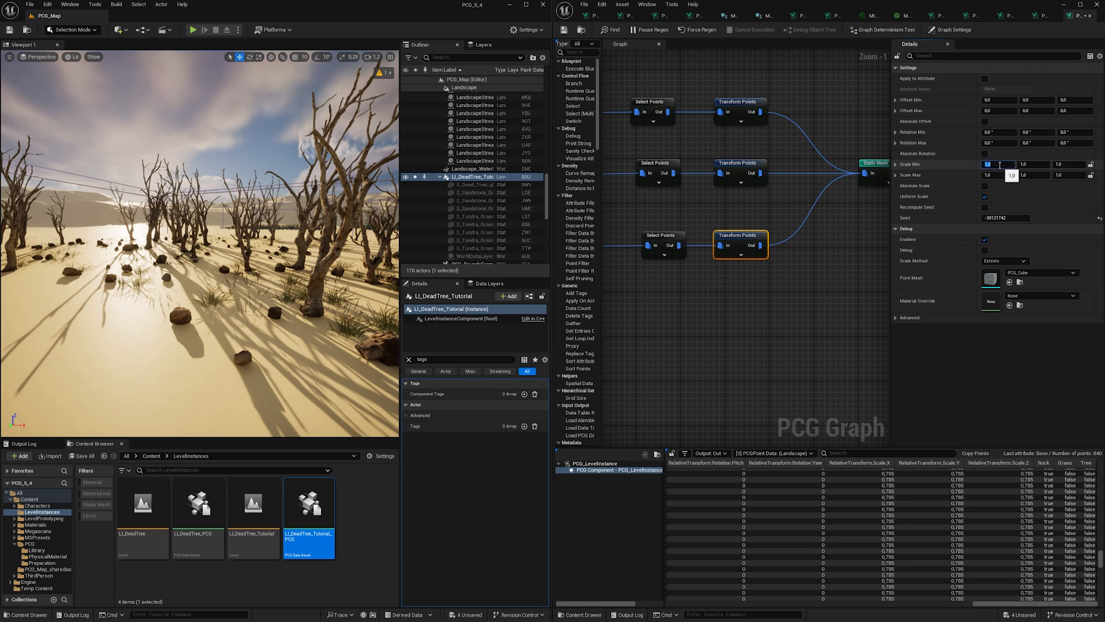
{"action": "type", "text": ".5"}
{"action": "key", "text": "Tab"}
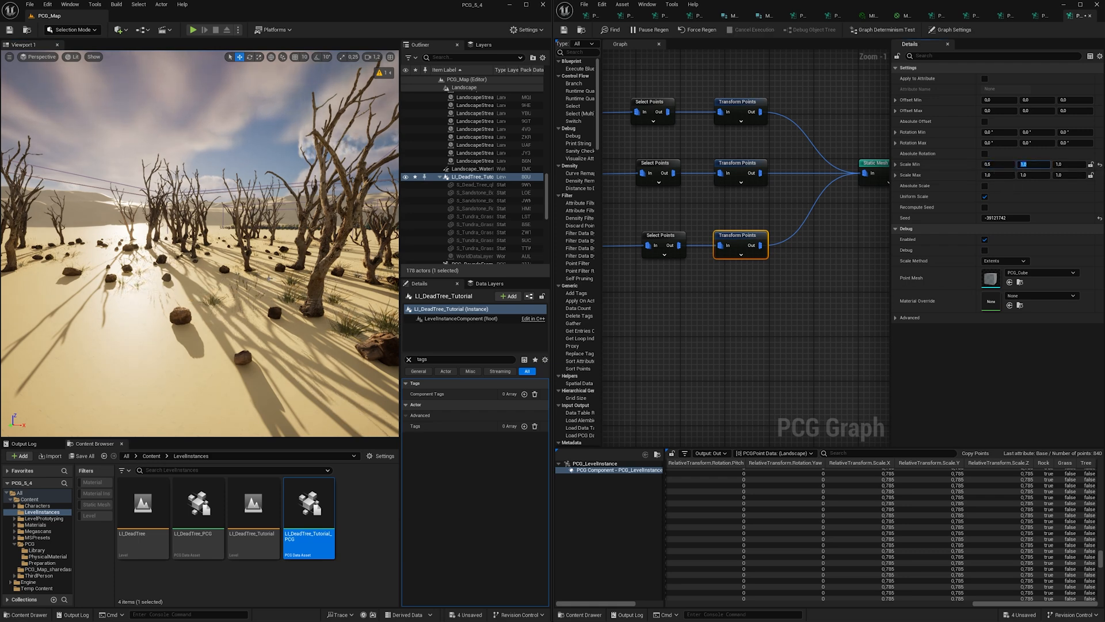
Set the Grass branch's rotation range to -5° to 5° on X and Y, with a maximum Z rotation of 360°
{"action": "left_click", "coordinate": [1070, 143]}
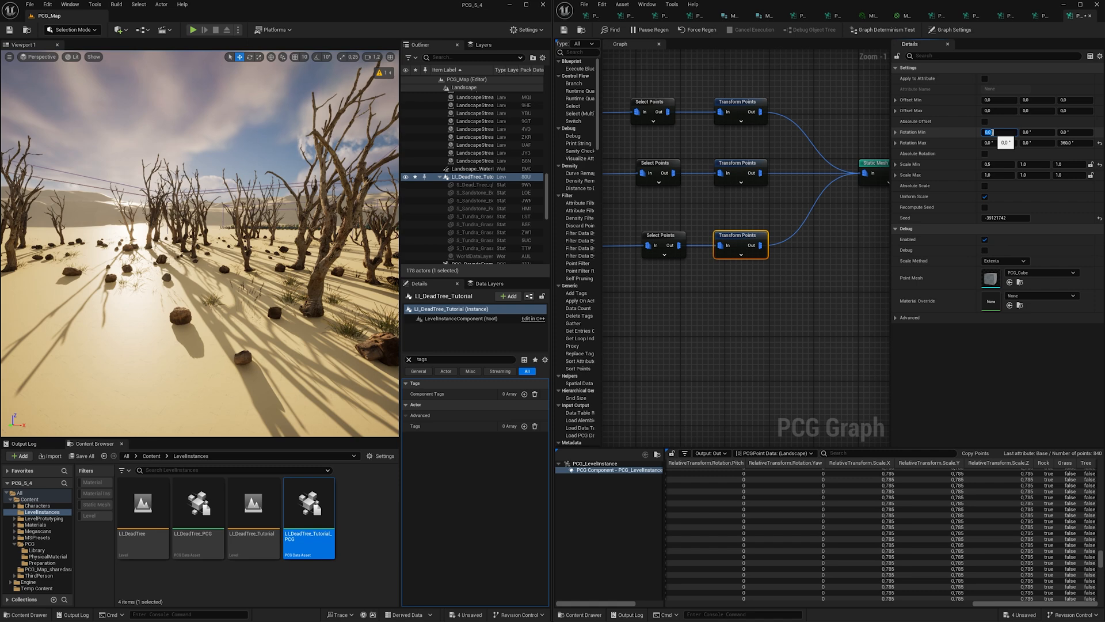
{"action": "left_click", "coordinate": [992, 132]}
{"action": "type", "text": "-5"}
{"action": "key", "text": "Tab"}
{"action": "type", "text": "-"}
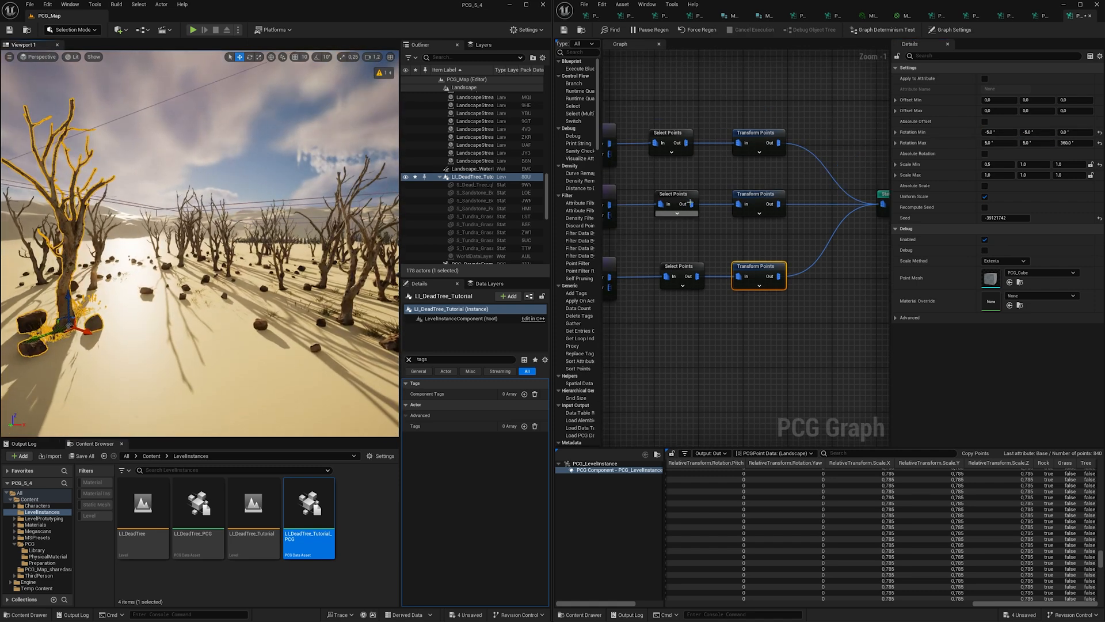
Set the ratio of the Tree branch's Select Points node to 0.75
{"action": "right_click_drag", "start_coordinate": [692, 182], "coordinate": [750, 205]}
{"action": "left_click", "coordinate": [729, 161]}
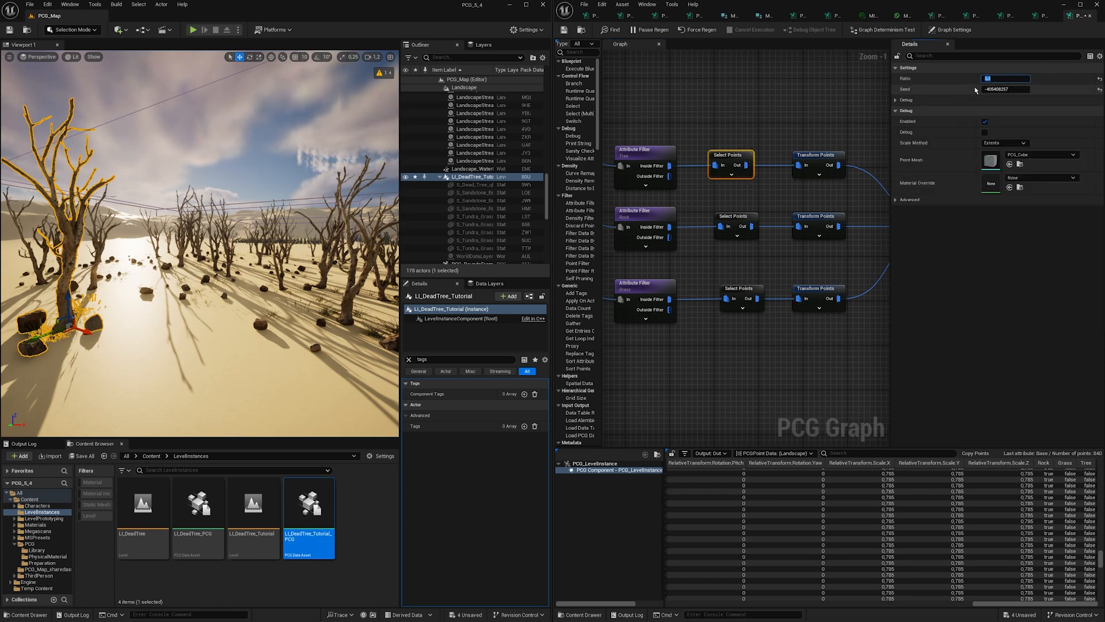
{"action": "left_click", "coordinate": [1008, 79]}
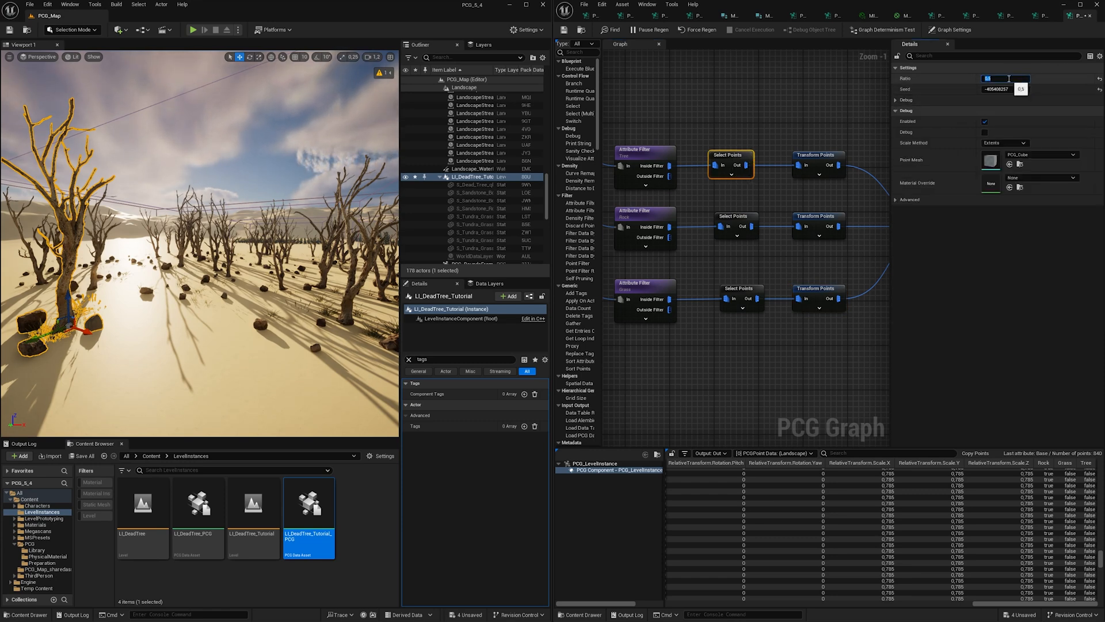
{"action": "type", "text": "0.75"}
{"action": "key", "text": "Return"}
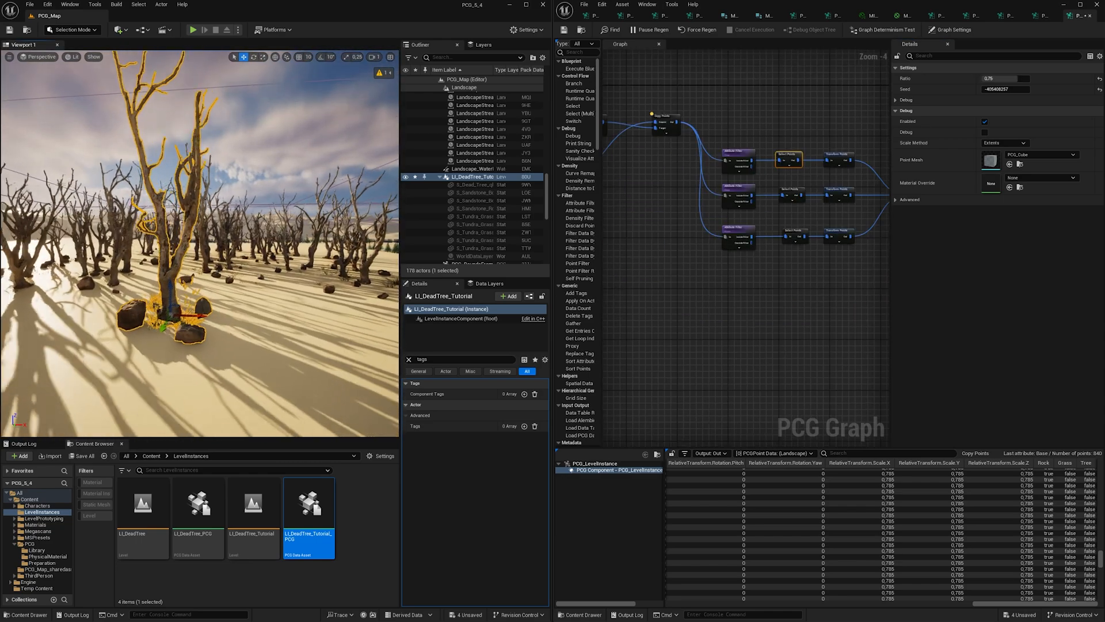
Examine the scattered trees, rocks and grass in the level and review the three filter branches in the graph
{"action": "key", "text": "w"}
{"action": "right_click_drag", "start_coordinate": [155, 306], "coordinate": [147, 302]}
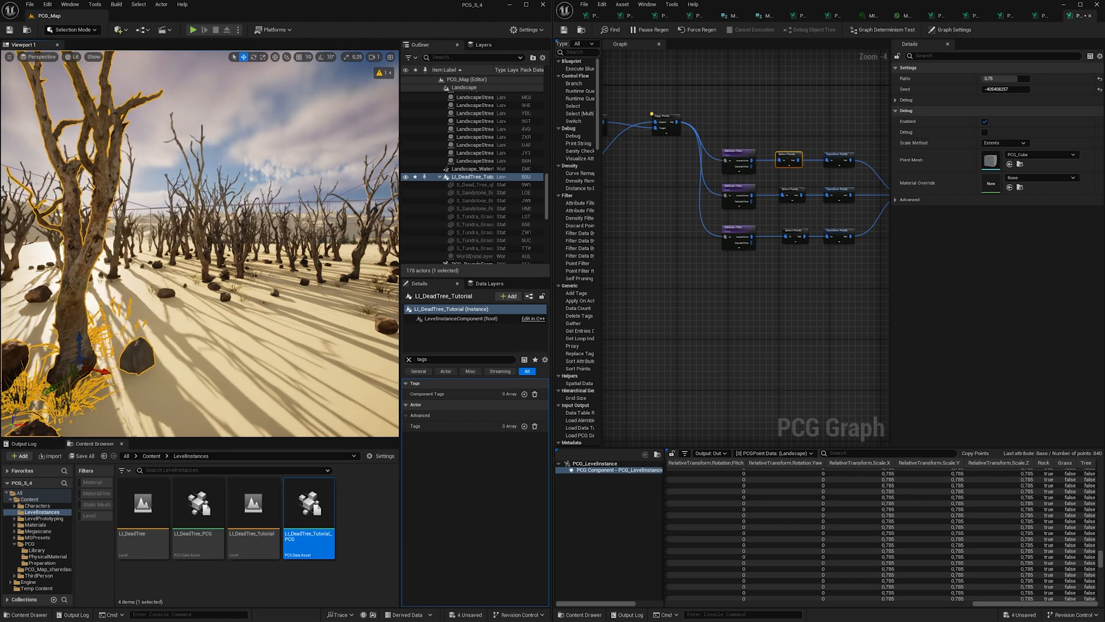
{"action": "right_click_drag", "start_coordinate": [254, 276], "coordinate": [260, 277]}
{"action": "key", "text": "w"}
{"action": "right_click_drag", "start_coordinate": [670, 274], "coordinate": [777, 306]}
{"action": "right_click_drag", "start_coordinate": [746, 259], "coordinate": [696, 256]}
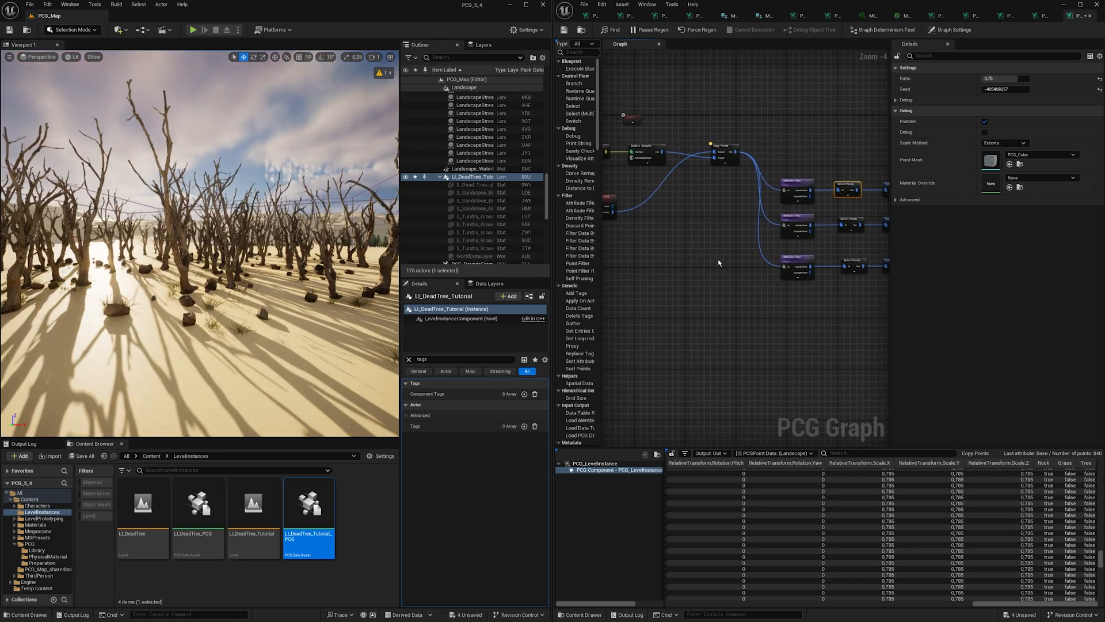
{"action": "right_click_drag", "start_coordinate": [770, 281], "coordinate": [629, 278]}
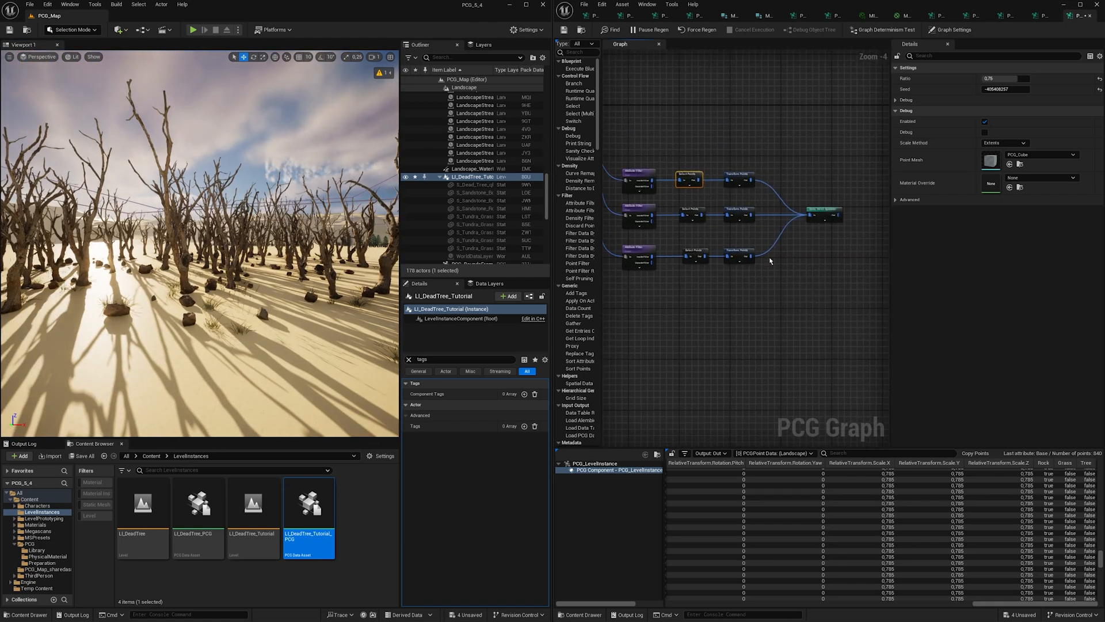
{"action": "scroll", "coordinate": [770, 260], "scroll_direction": "up", "scroll_amount": 2}
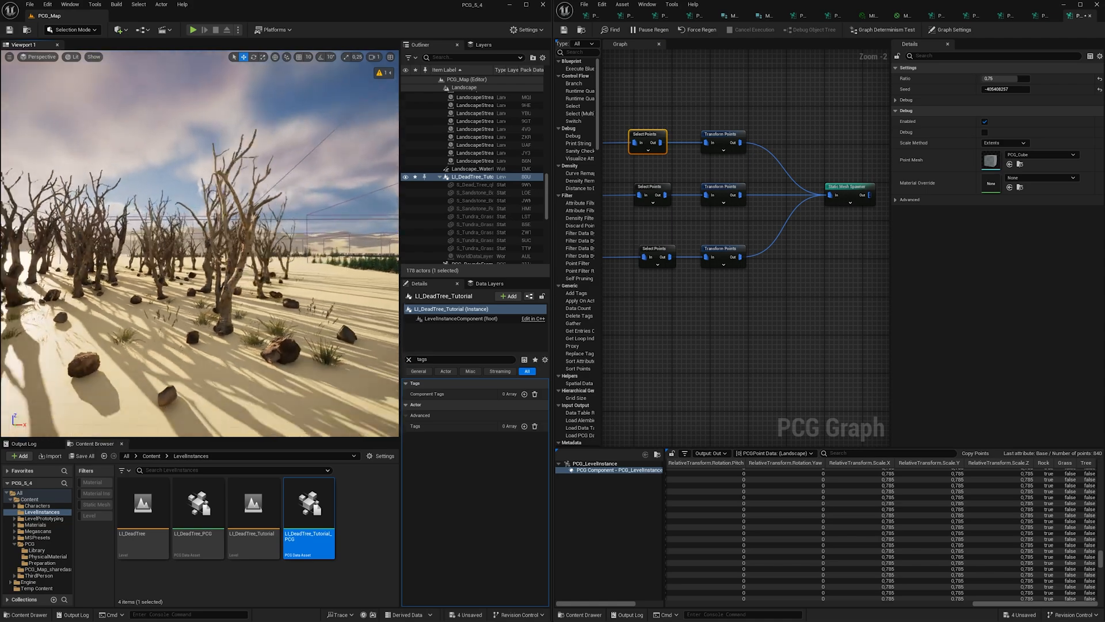
{"action": "key", "text": "w"}
{"action": "right_click_drag", "start_coordinate": [199, 243], "coordinate": [72, 244]}
{"action": "key", "text": "w"}
{"action": "scroll", "coordinate": [107, 244], "scroll_direction": "down", "scroll_amount": 1}
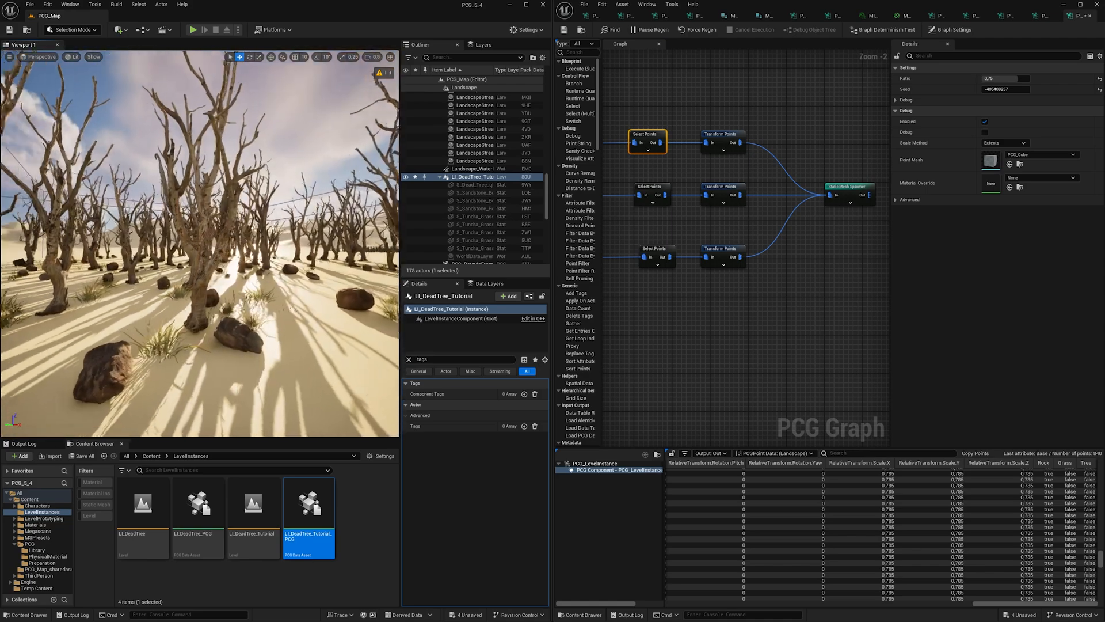
{"action": "key", "text": "d"}
{"action": "right_click_drag", "start_coordinate": [326, 264], "coordinate": [326, 264]}
{"action": "key", "text": "w"}
{"action": "right_click_drag", "start_coordinate": [221, 282], "coordinate": [186, 312]}
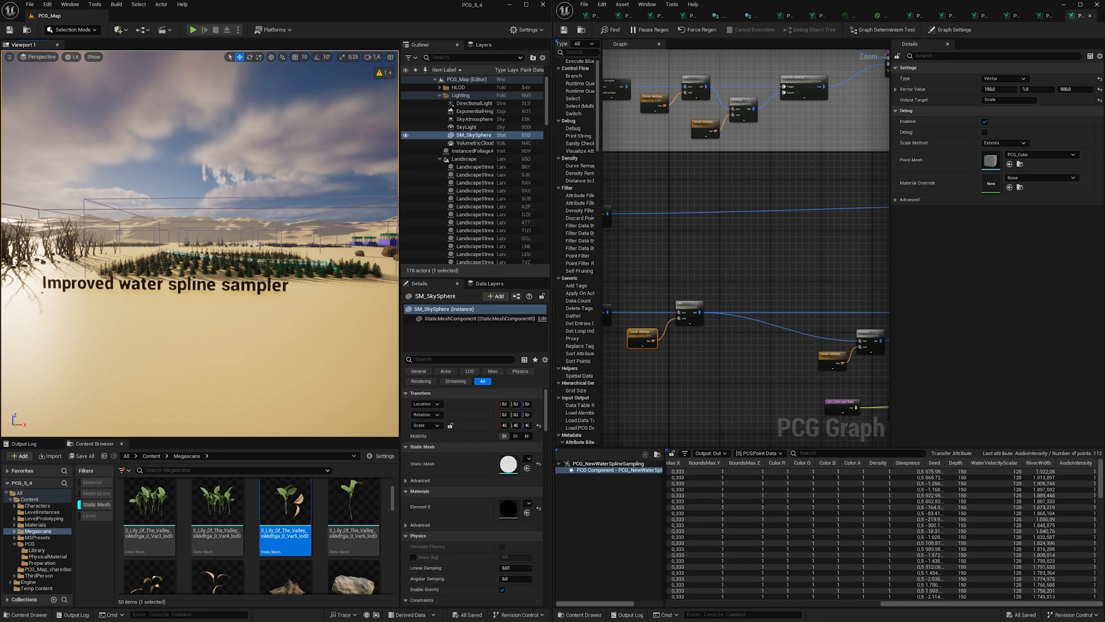
Examine the improved water spline sampler example along the river, including the surrounding trees and the plants underwater
{"action": "key", "text": "w"}
{"action": "right_click_drag", "start_coordinate": [252, 237], "coordinate": [252, 238]}
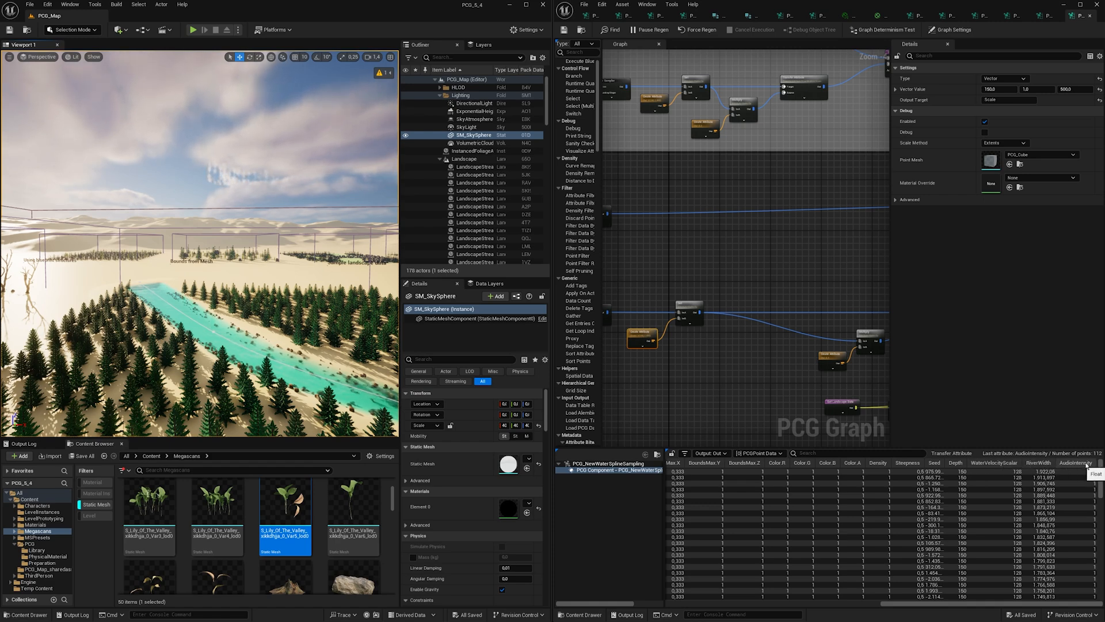
{"action": "key", "text": "w"}
{"action": "mouse_move", "coordinate": [301, 329]}
{"action": "right_mouse_down"}
{"action": "mouse_move", "coordinate": [345, 345]}
{"action": "mouse_move", "coordinate": [301, 329]}
{"action": "right_mouse_up"}
{"action": "key", "text": "w"}
{"action": "right_click_drag", "start_coordinate": [237, 297], "coordinate": [198, 304]}
{"action": "key", "text": "q"}
{"action": "scroll", "coordinate": [198, 304], "scroll_direction": "down", "scroll_amount": 1}
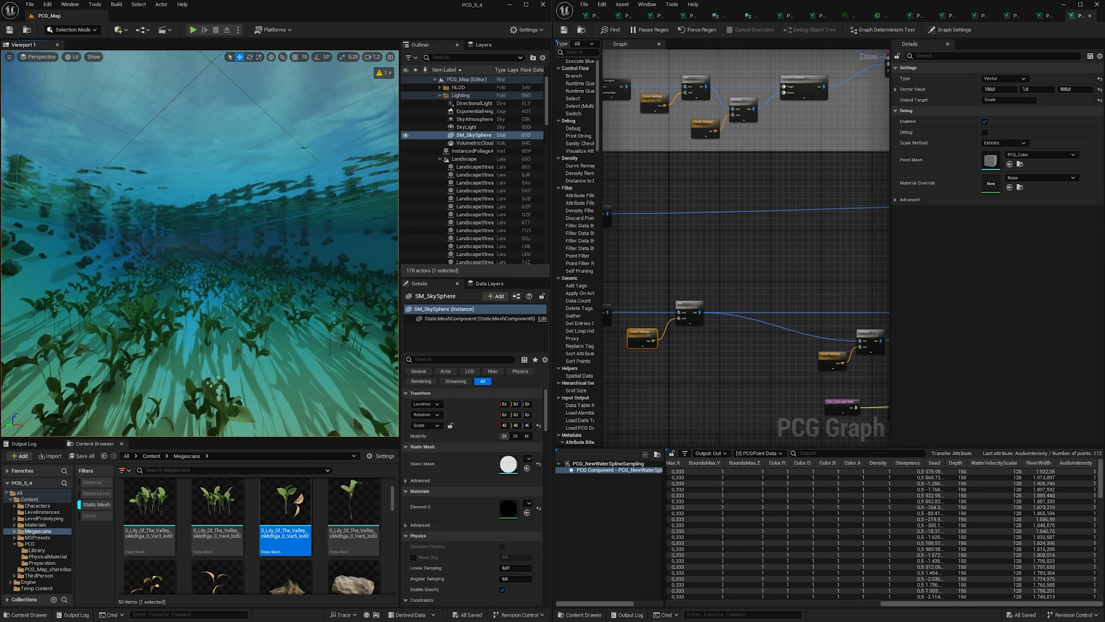
{"action": "key", "text": "e"}
{"action": "right_click_drag", "start_coordinate": [186, 268], "coordinate": [183, 295]}
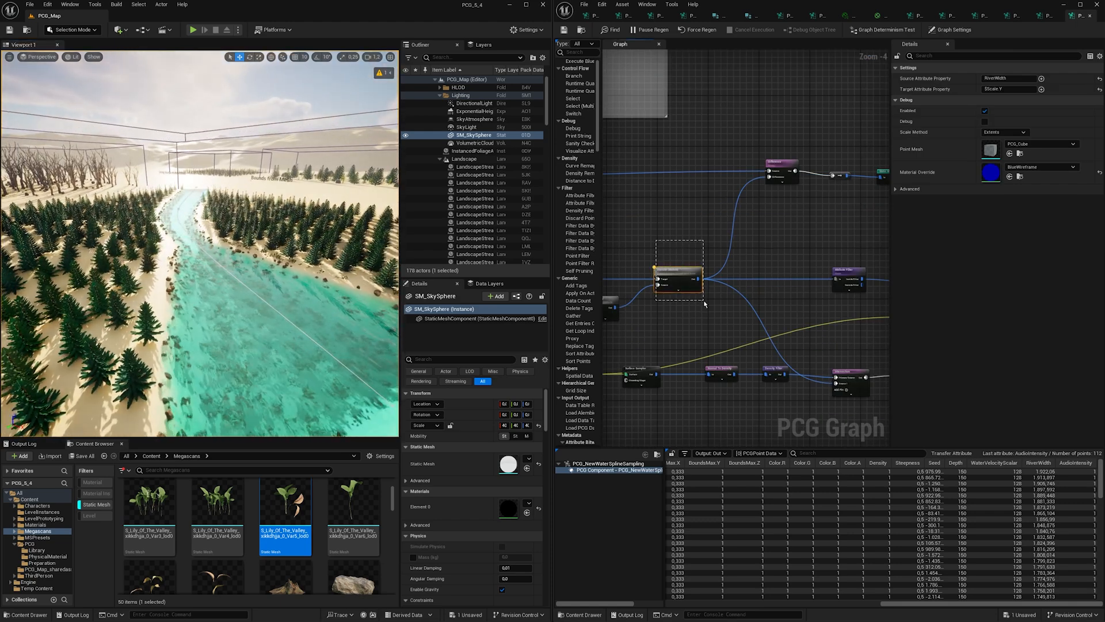
{"action": "key", "text": "e"}
{"action": "right_click_drag", "start_coordinate": [199, 243], "coordinate": [162, 241]}
{"action": "key", "text": "w"}
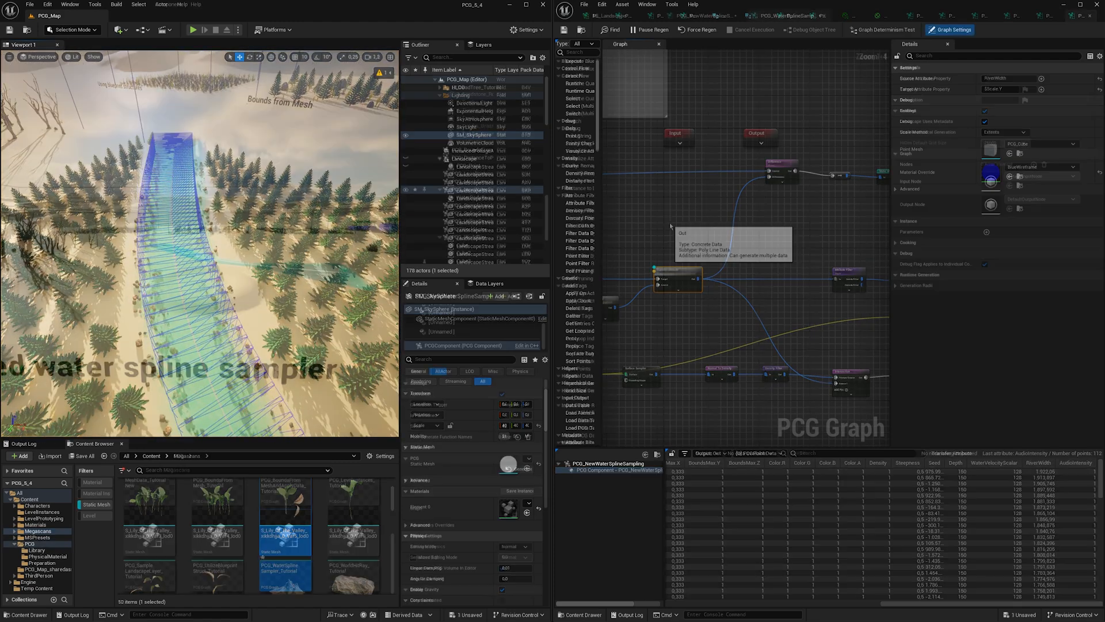
Add a Get Water Spline Data node to the empty graph
{"action": "right_click", "coordinate": [670, 226]}
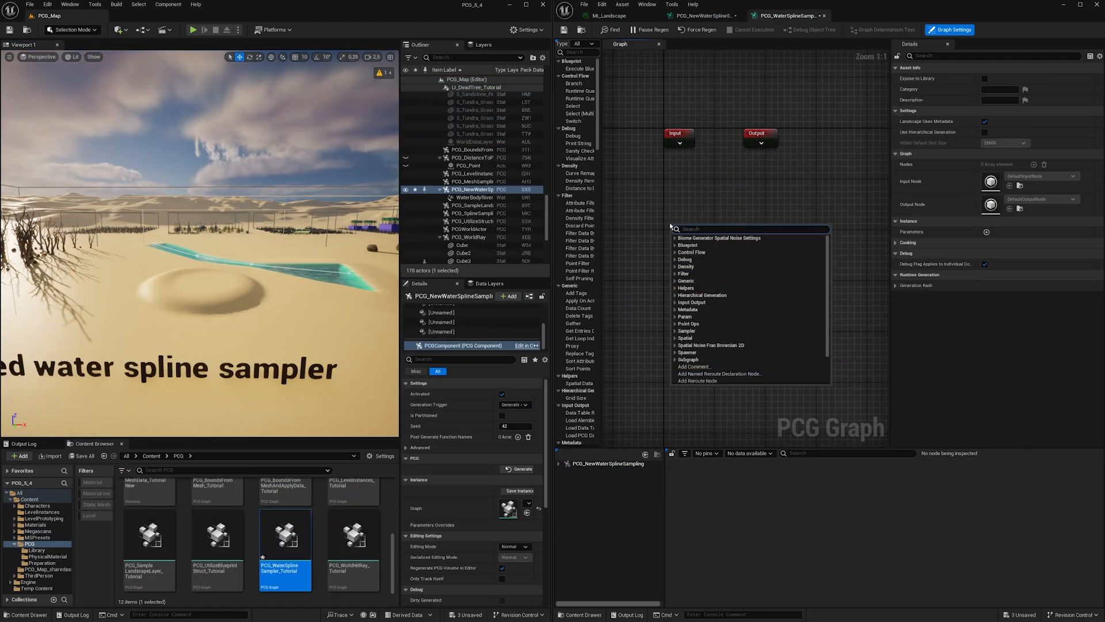
{"action": "type", "text": "get spline"}
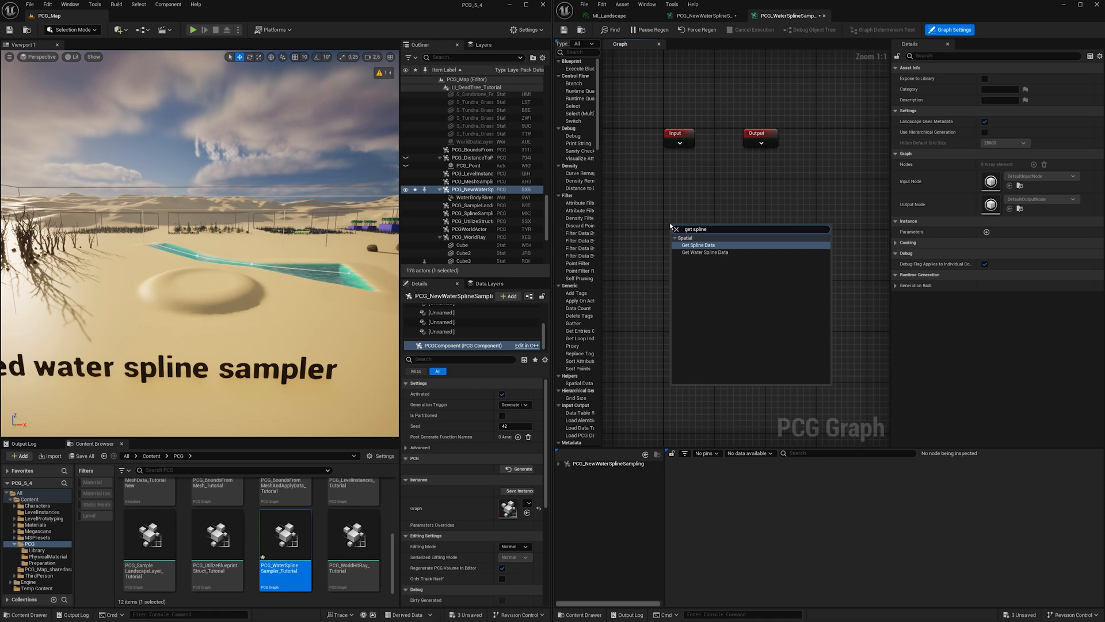
{"action": "left_click", "coordinate": [704, 252]}
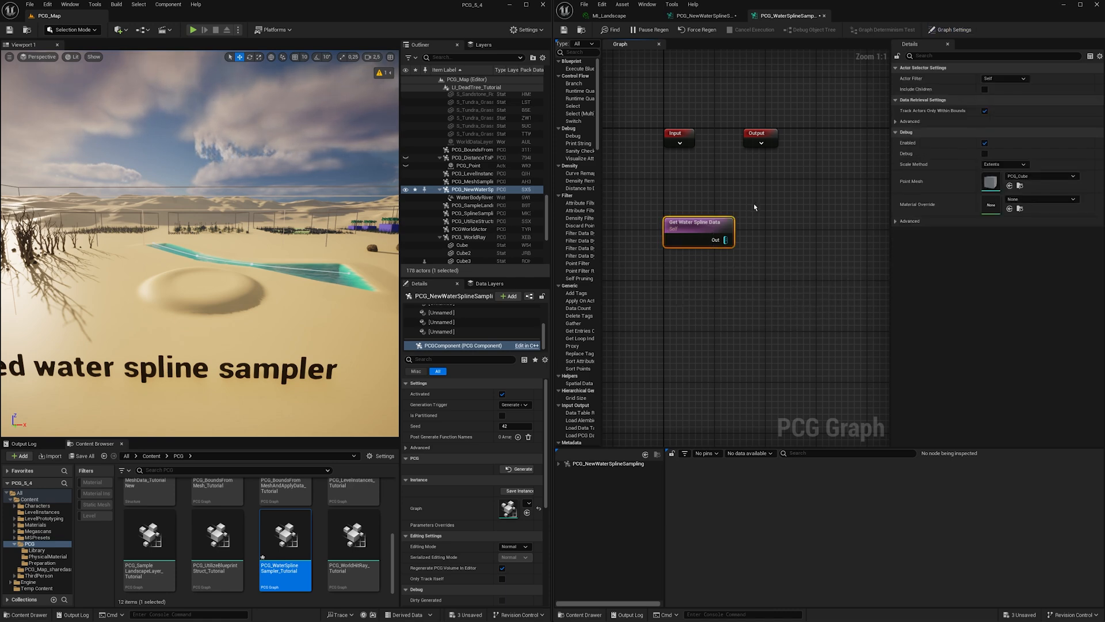
Make the Get Water Spline Data node search All World Actors, selecting by class WaterBodyRiver
{"action": "left_click", "coordinate": [1004, 79]}
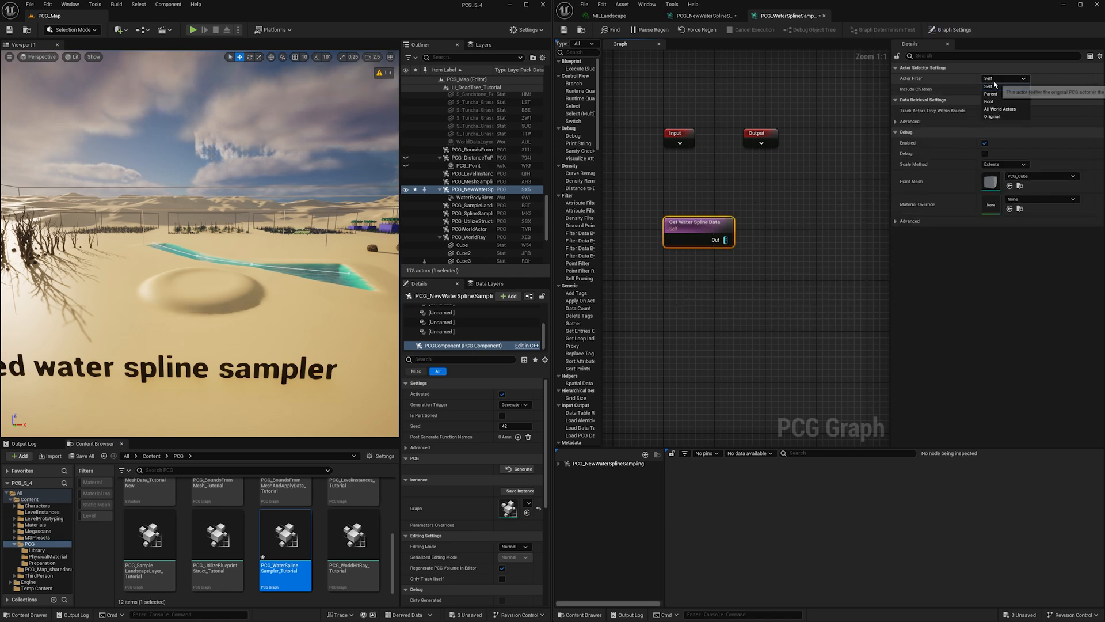
{"action": "left_click", "coordinate": [1012, 109]}
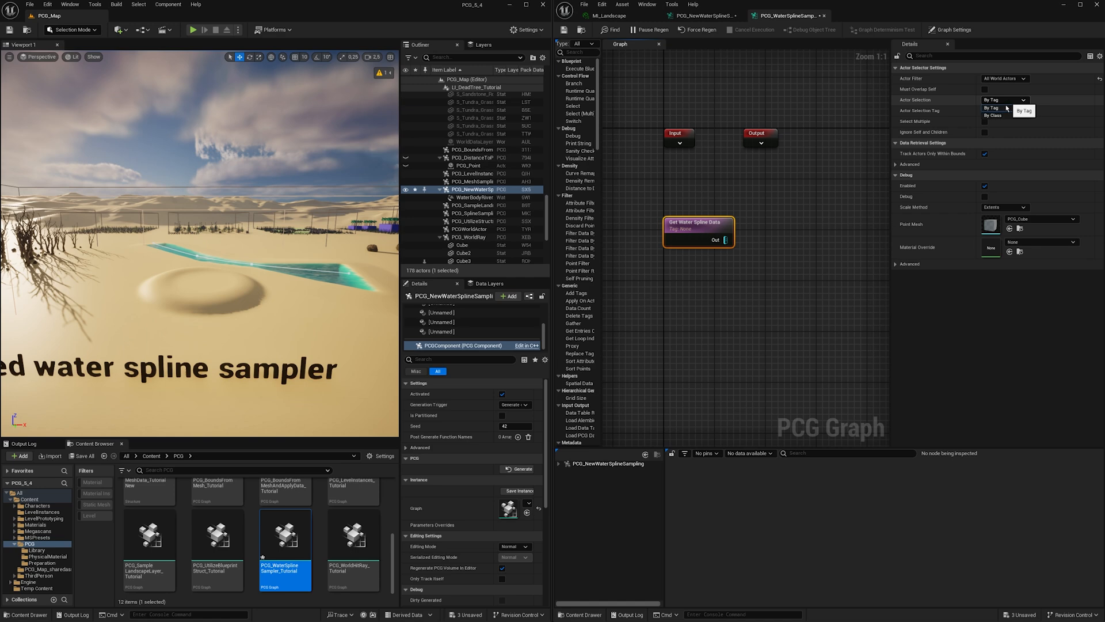
{"action": "left_click", "coordinate": [992, 115]}
{"action": "left_click", "coordinate": [999, 110]}
{"action": "type", "text": "riv"}
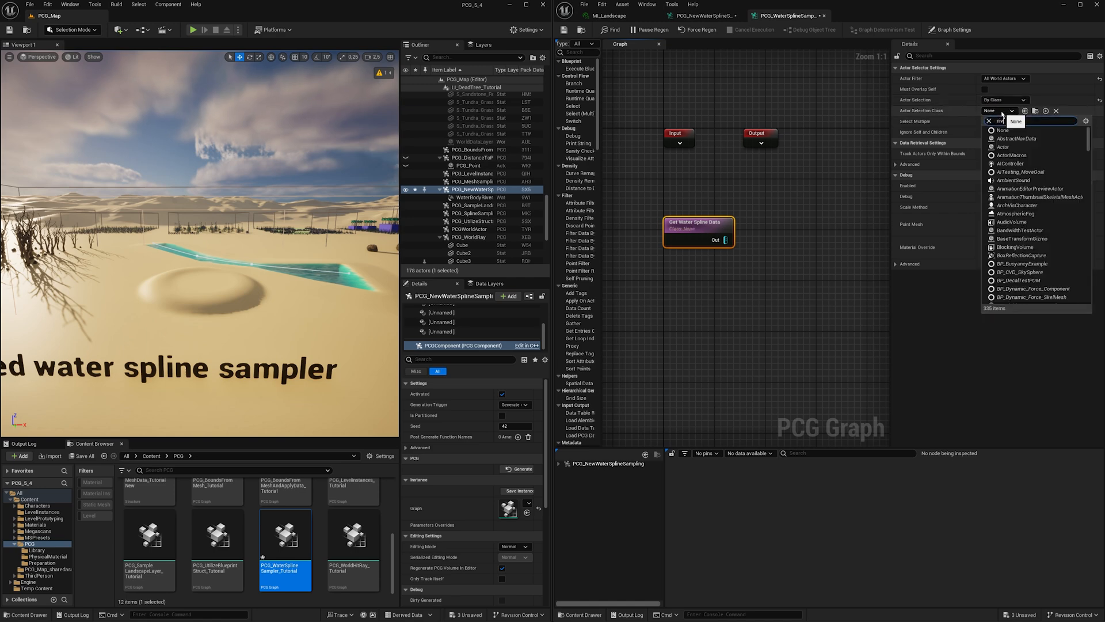
{"action": "type", "text": "er"}
{"action": "left_click", "coordinate": [1033, 148]}
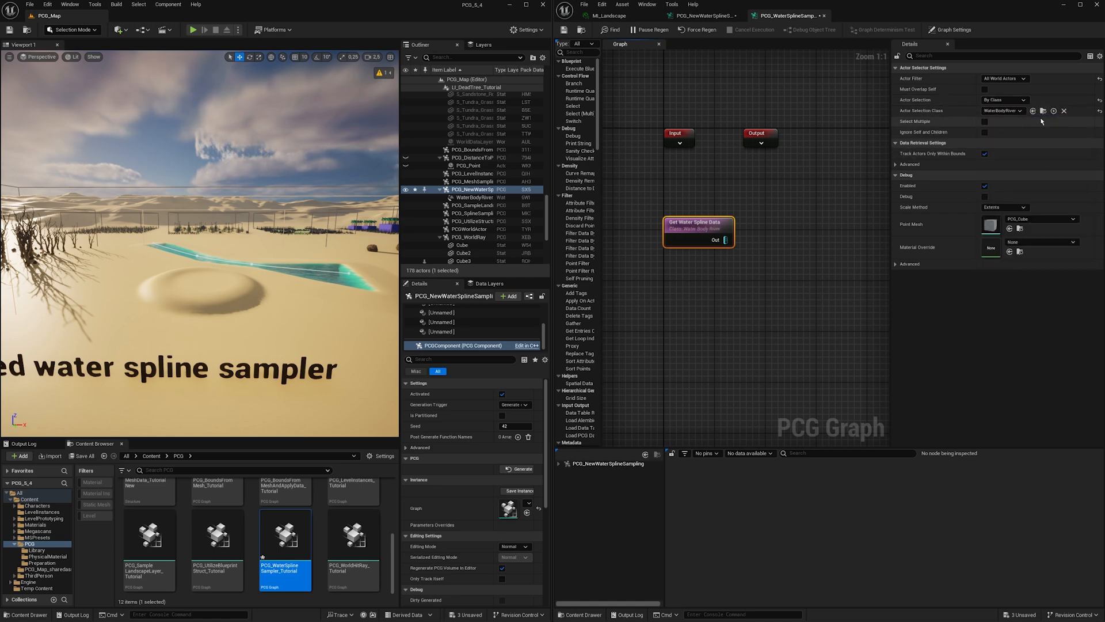
Feed the water spline data into a Spline Sampler, line the node up and turn on its debug display
{"action": "right_click_drag", "start_coordinate": [744, 223], "coordinate": [710, 234]}
{"action": "left_click_drag", "start_coordinate": [670, 242], "coordinate": [720, 241]}
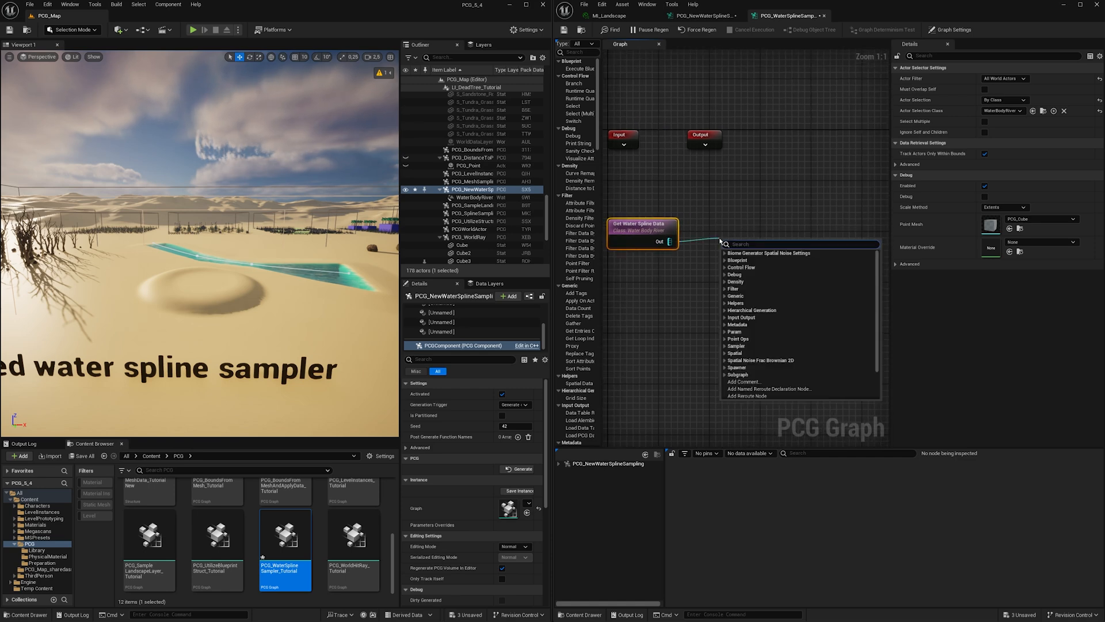
{"action": "type", "text": "spline sampler"}
{"action": "key", "text": "Return"}
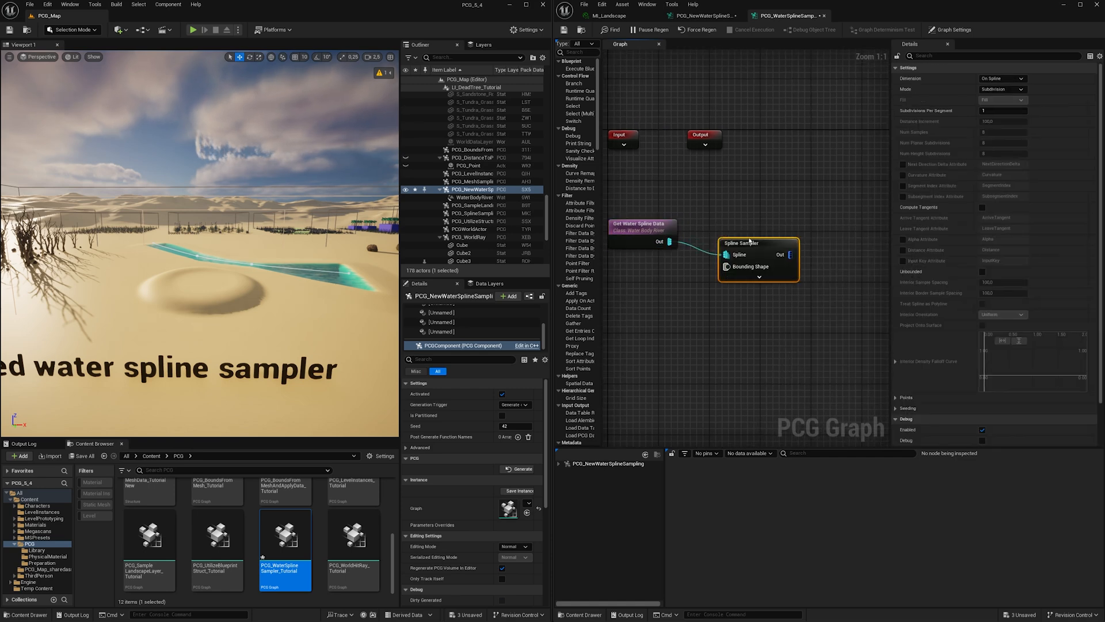
{"action": "left_click_drag", "start_coordinate": [749, 242], "coordinate": [752, 229]}
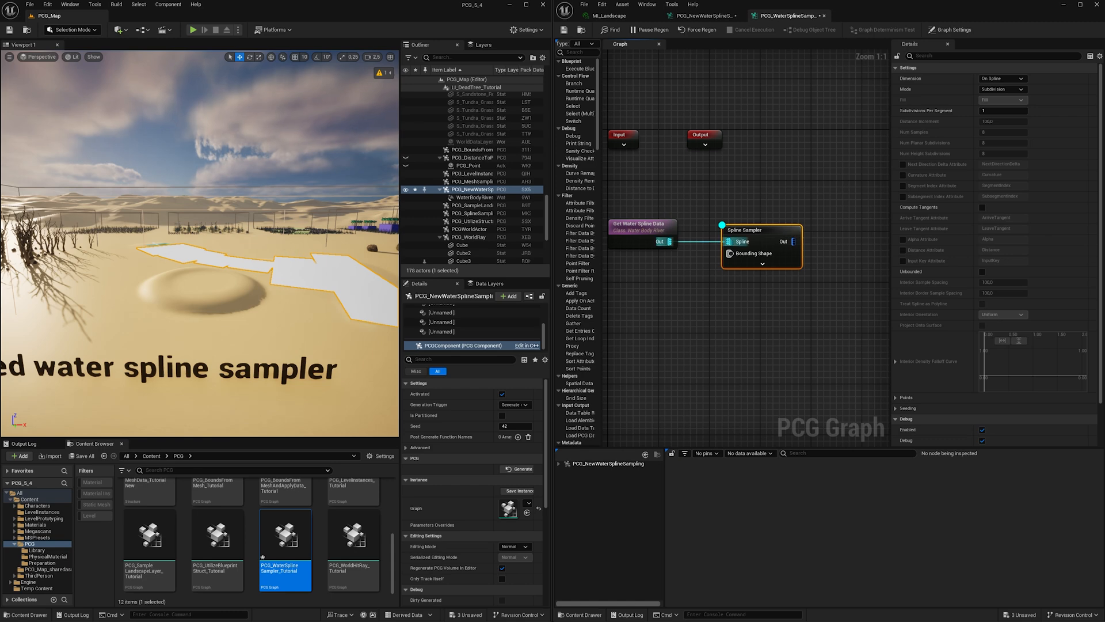
Examine from several angles how the Spline Sampler's debug points cover the river
{"action": "right_click_drag", "start_coordinate": [200, 243], "coordinate": [184, 282]}
{"action": "right_click_drag", "start_coordinate": [267, 292], "coordinate": [282, 330]}
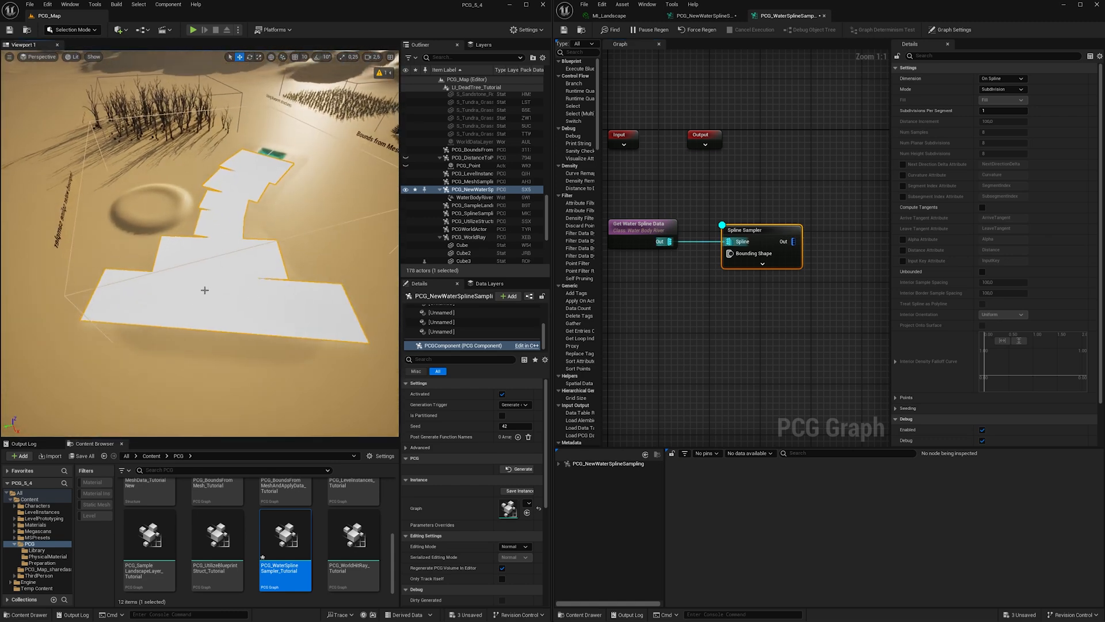
{"action": "mouse_move", "coordinate": [204, 290]}
{"action": "right_mouse_down"}
{"action": "mouse_move", "coordinate": [112, 290]}
{"action": "mouse_move", "coordinate": [202, 296]}
{"action": "right_mouse_up"}
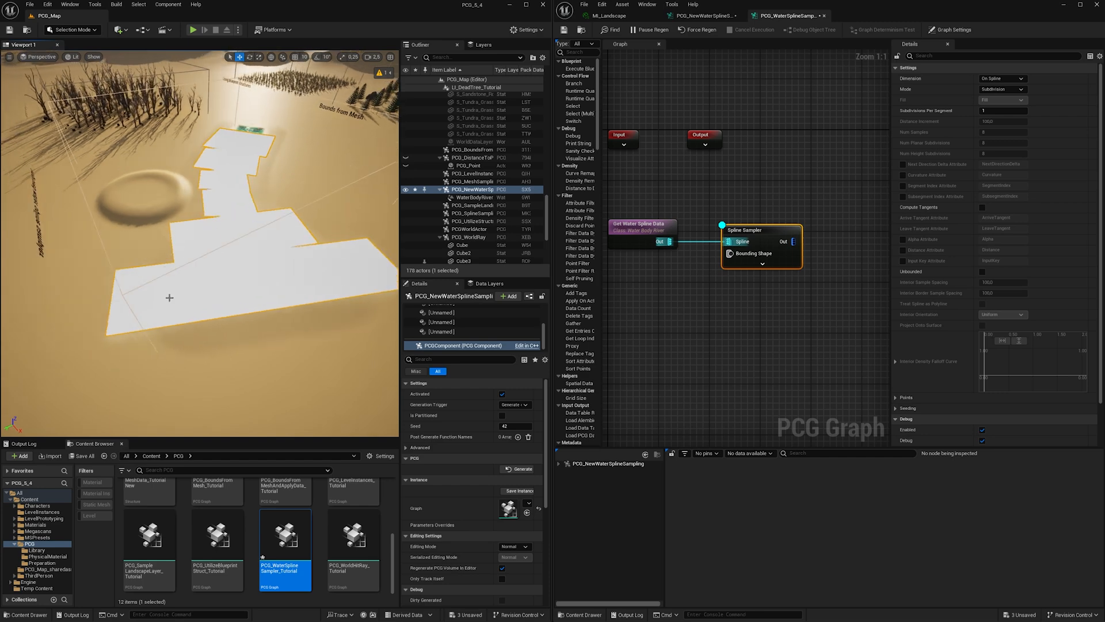
{"action": "left_click_drag", "start_coordinate": [766, 338], "coordinate": [745, 220]}
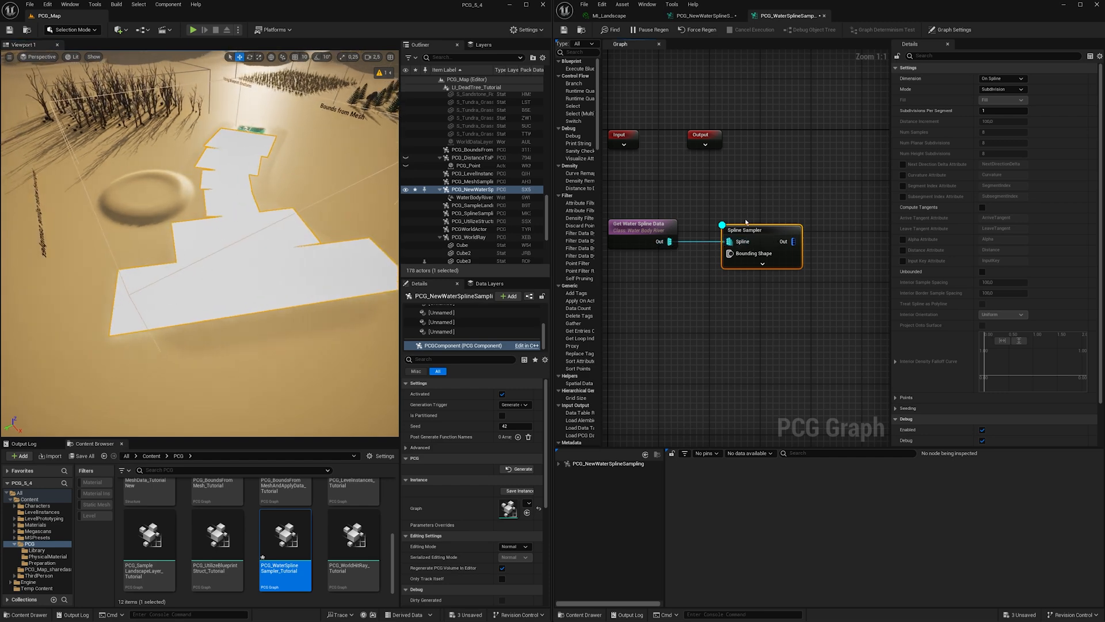
{"action": "right_click_drag", "start_coordinate": [202, 234], "coordinate": [247, 247]}
{"action": "right_click_drag", "start_coordinate": [332, 262], "coordinate": [265, 261]}
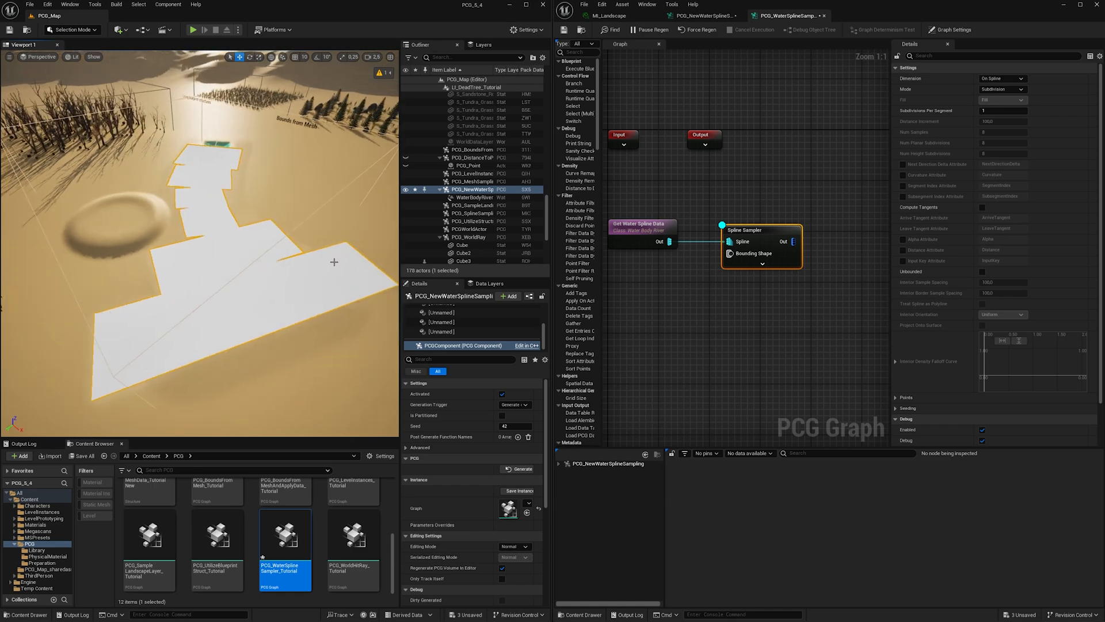
{"action": "left_click_drag", "start_coordinate": [257, 299], "coordinate": [222, 290], "text": "alt"}
Add a Get Landscape Data node below the Get Water Spline Data node
{"action": "right_click_drag", "start_coordinate": [656, 304], "coordinate": [698, 244]}
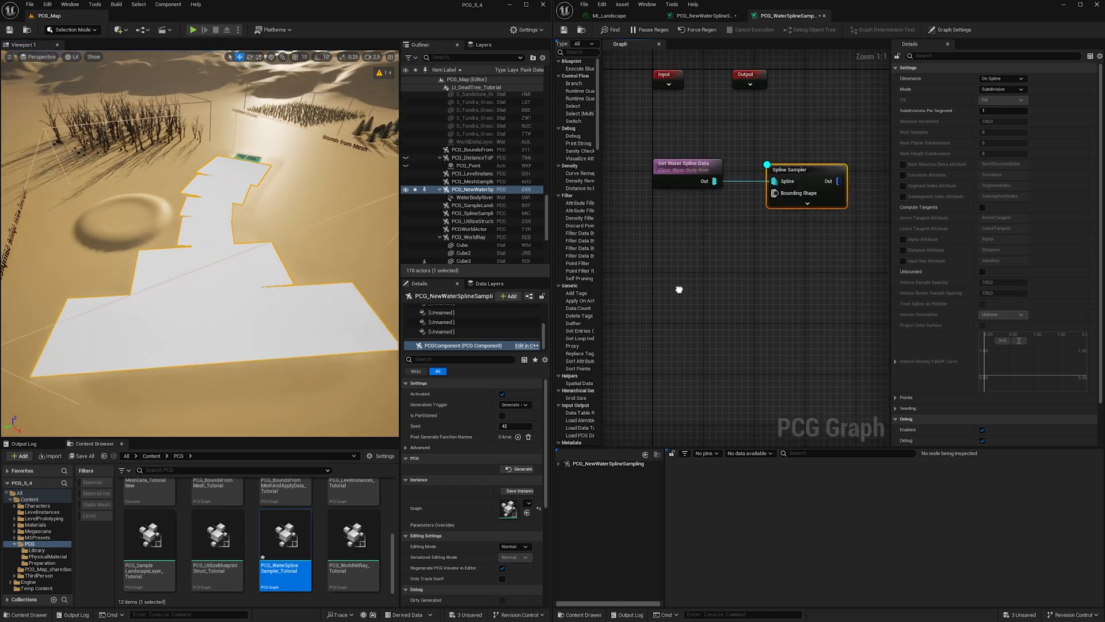
{"action": "right_click_drag", "start_coordinate": [678, 289], "coordinate": [672, 262]}
{"action": "left_click", "coordinate": [668, 263]}
{"action": "right_click", "coordinate": [668, 263]}
{"action": "type", "text": "get la"}
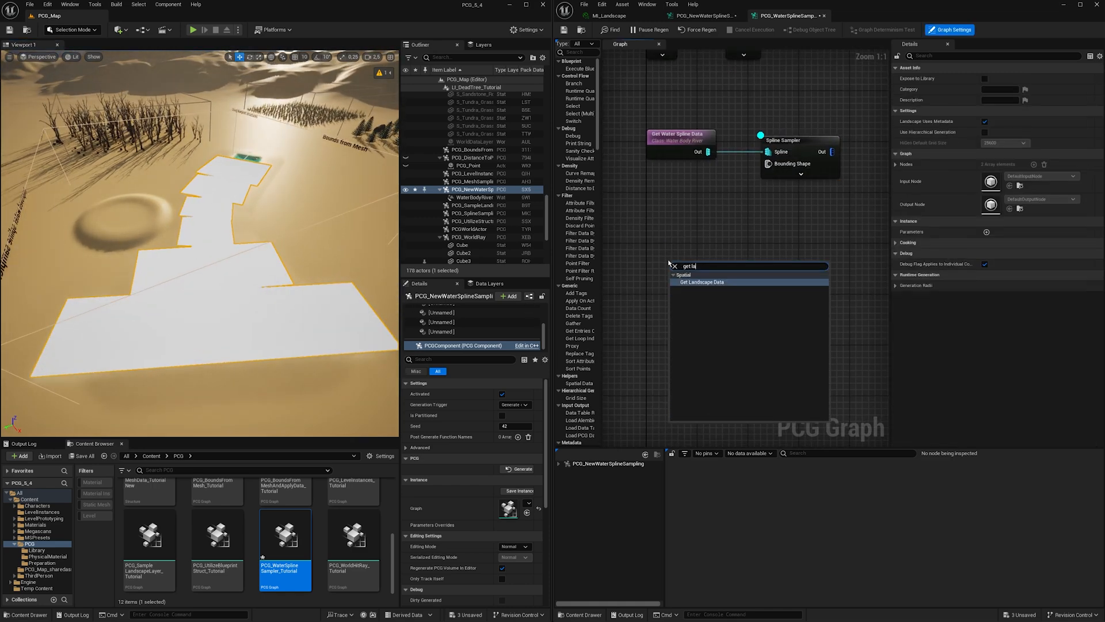
{"action": "key", "text": "Return"}
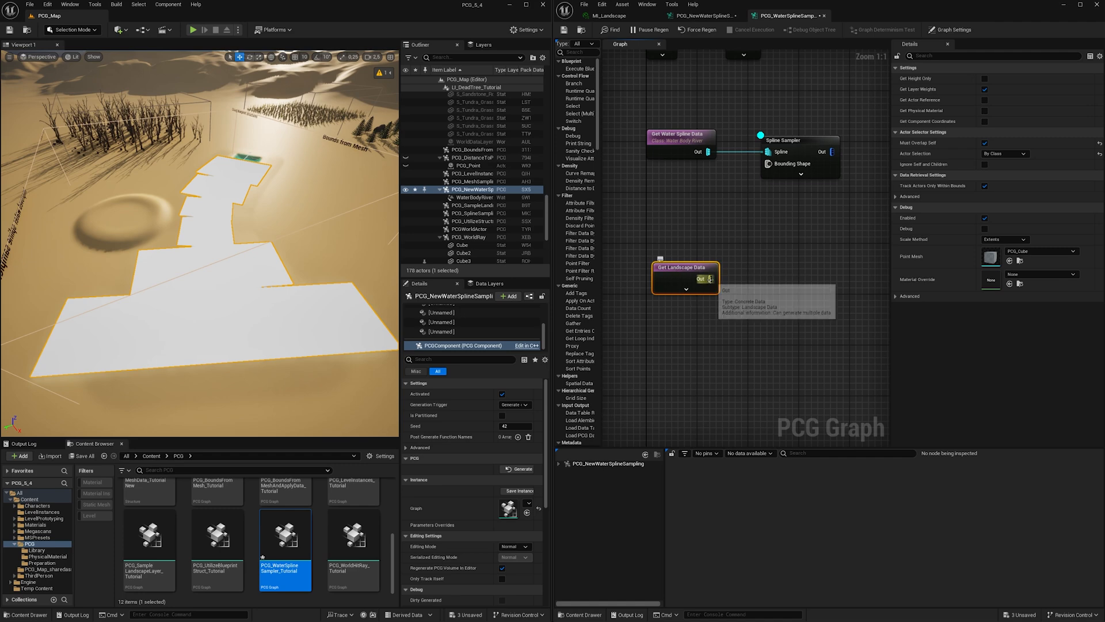
Feed the landscape data into a Surface Sampler and show debug points for that node only
{"action": "left_click_drag", "start_coordinate": [710, 278], "coordinate": [801, 269]}
{"action": "type", "text": "surfa"}
{"action": "key", "text": "Return"}
{"action": "key", "text": "alt+d"}
Add a Difference node after the samplers and set its density function to Binary
{"action": "right_click_drag", "start_coordinate": [887, 278], "coordinate": [747, 269]}
{"action": "right_click", "coordinate": [778, 265]}
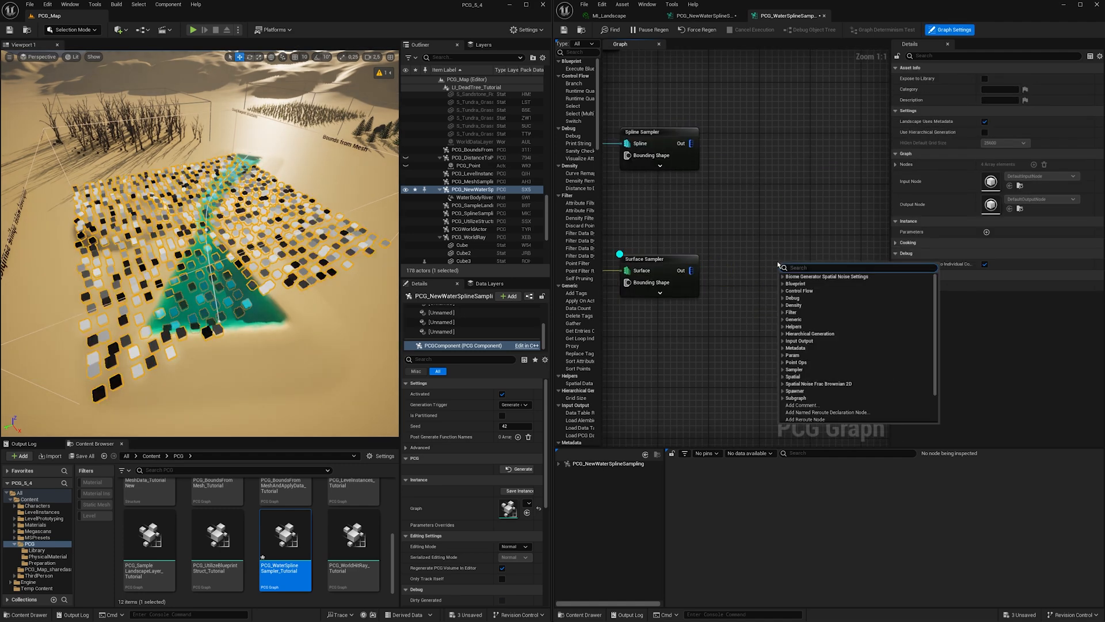
{"action": "type", "text": "diff"}
{"action": "key", "text": "Return"}
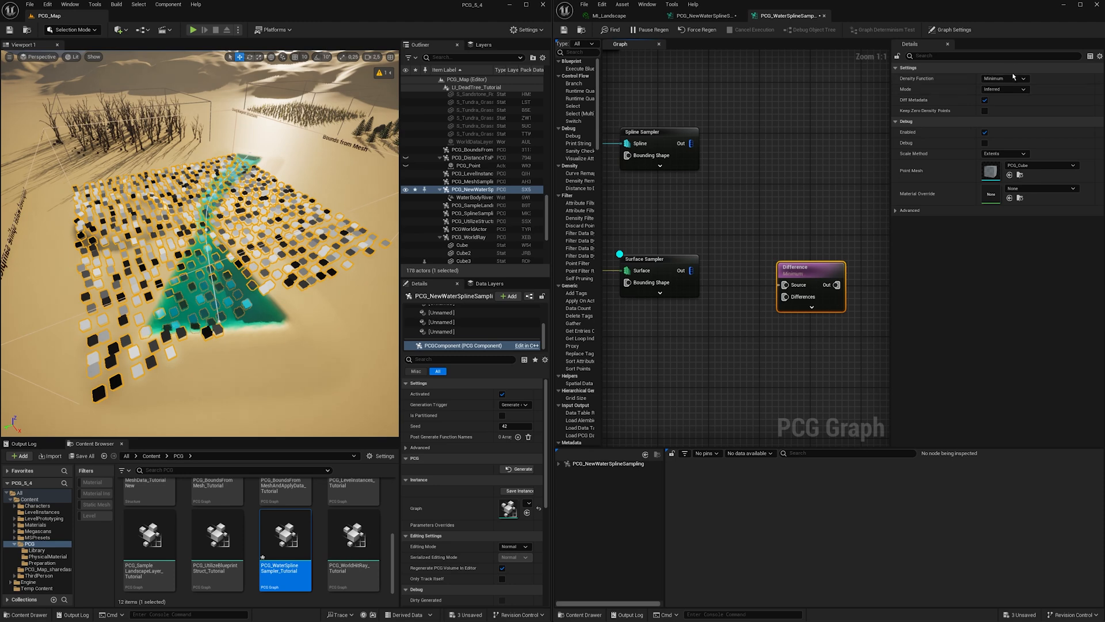
{"action": "left_click", "coordinate": [1005, 78]}
{"action": "left_click", "coordinate": [982, 119]}
Connect the Surface Sampler to the Difference's source and the Spline Sampler to its differences, and show the Difference's debug points
{"action": "left_click_drag", "start_coordinate": [690, 270], "coordinate": [826, 247]}
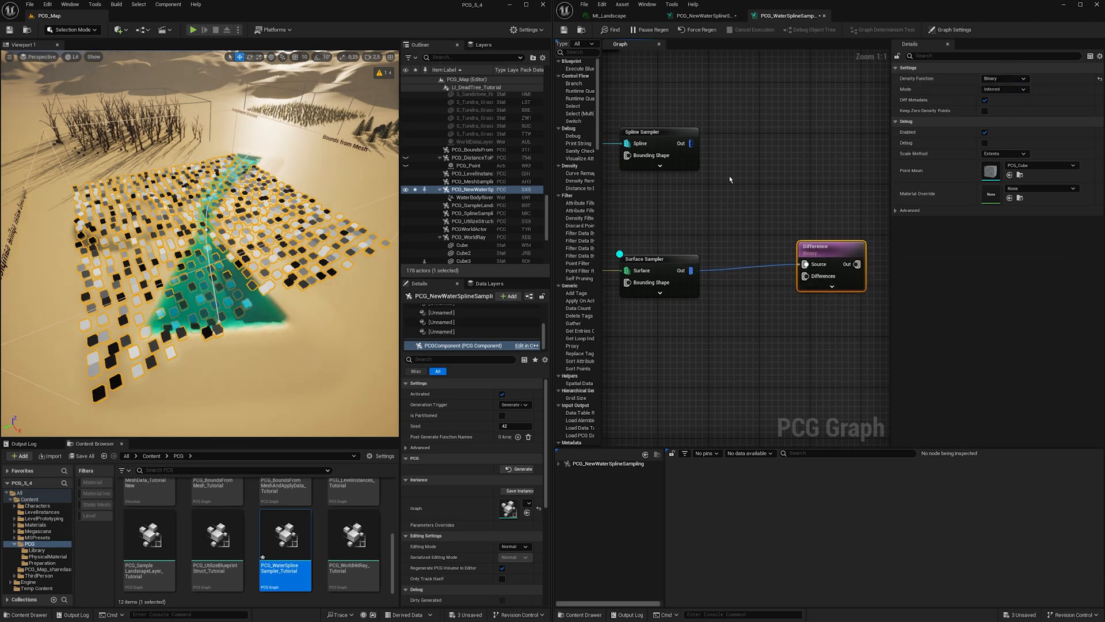
{"action": "left_click_drag", "start_coordinate": [690, 144], "coordinate": [806, 276]}
{"action": "right_click_drag", "start_coordinate": [200, 243], "coordinate": [214, 238]}
Set the Surface Sampler's point extents to 50 on all three axes
{"action": "right_click_drag", "start_coordinate": [643, 223], "coordinate": [687, 223]}
{"action": "left_click", "coordinate": [694, 265]}
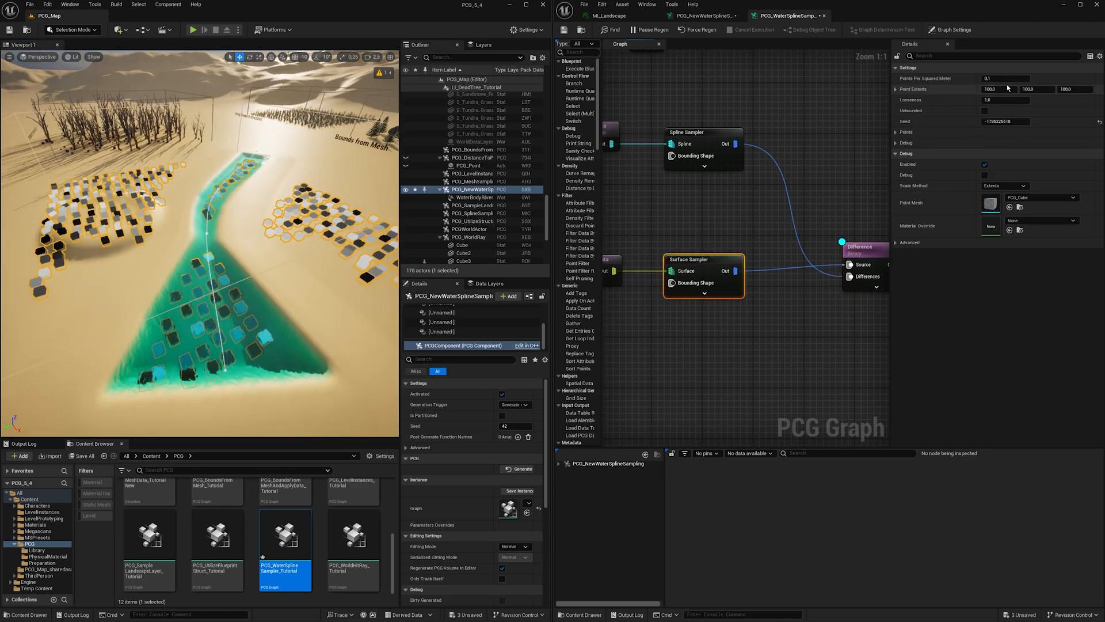
{"action": "type", "text": "50"}
{"action": "key", "text": "Tab"}
{"action": "type", "text": "50"}
{"action": "key", "text": "Tab"}
{"action": "type", "text": "50"}
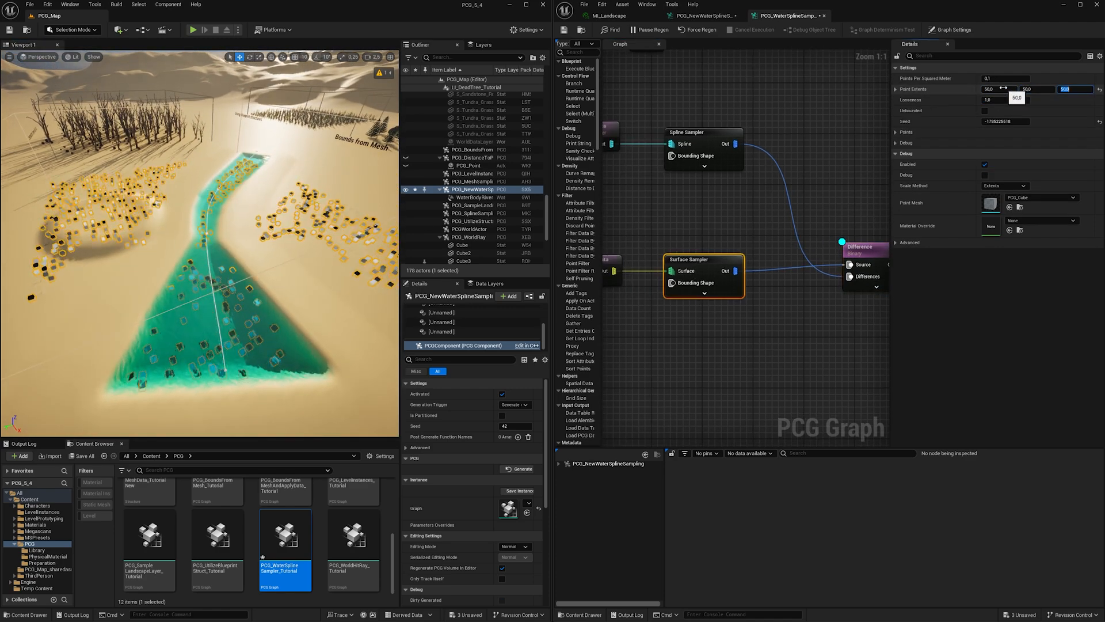
{"action": "key", "text": "Return"}
{"action": "right_click_drag", "start_coordinate": [192, 225], "coordinate": [285, 199]}
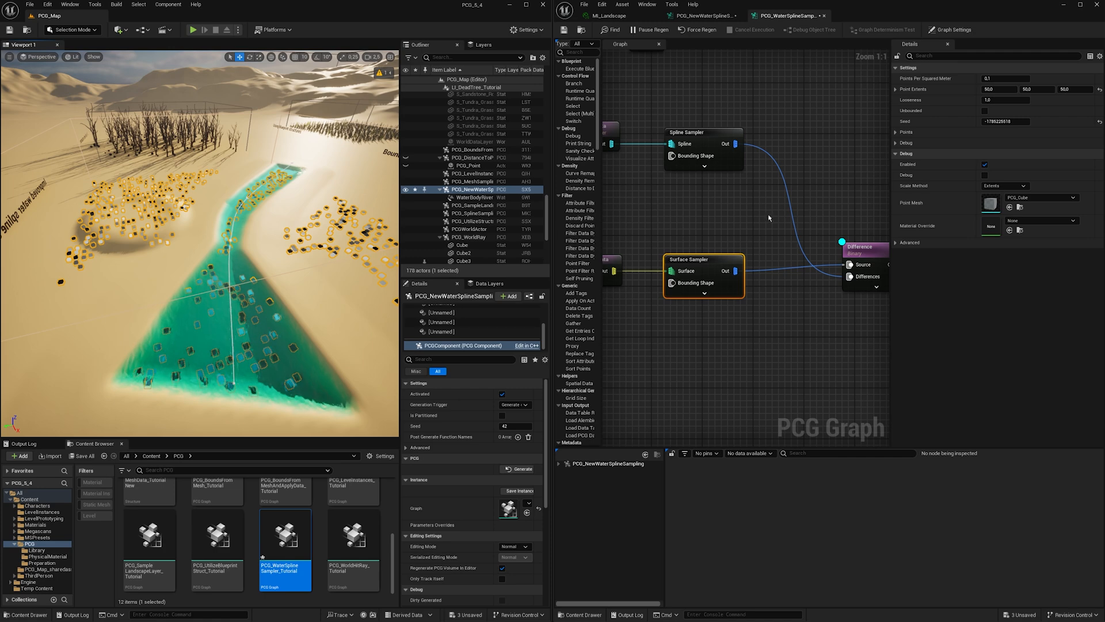
Turn on the Spline Sampler's debug display and inspect its points along the river from the side
{"action": "left_click", "coordinate": [710, 153]}
{"action": "key", "text": "d"}
{"action": "right_click_drag", "start_coordinate": [320, 212], "coordinate": [337, 211]}
{"action": "right_click_drag", "start_coordinate": [198, 309], "coordinate": [230, 314]}
{"action": "right_click_drag", "start_coordinate": [151, 242], "coordinate": [150, 219]}
{"action": "right_click_drag", "start_coordinate": [109, 285], "coordinate": [213, 310]}
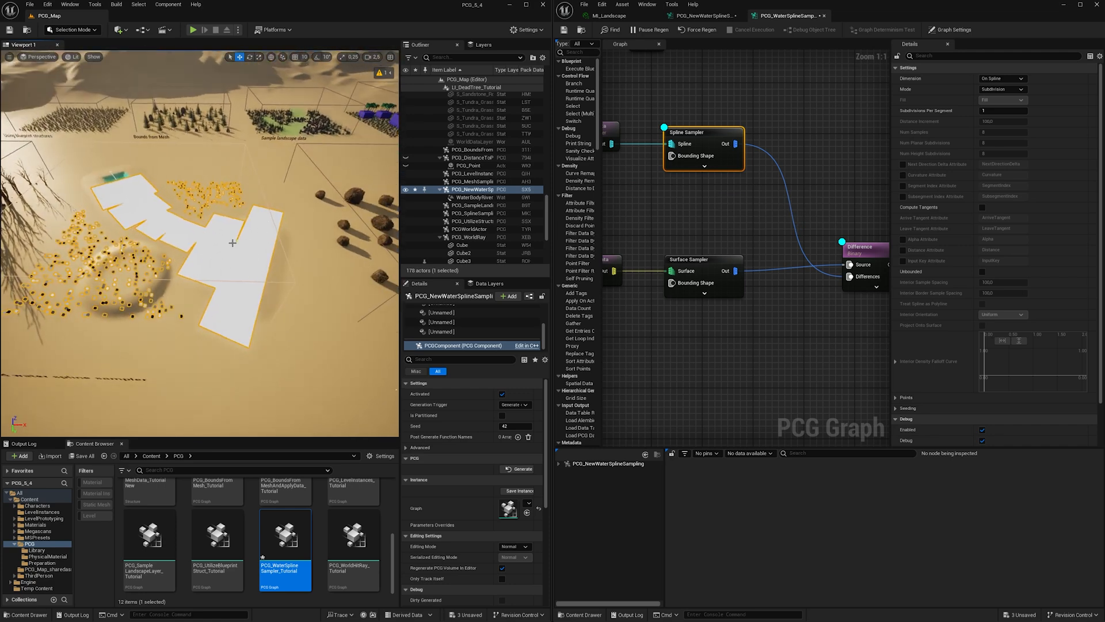
{"action": "scroll", "coordinate": [232, 243], "scroll_direction": "up", "scroll_amount": 4}
{"action": "right_click_drag", "start_coordinate": [222, 214], "coordinate": [199, 210]}
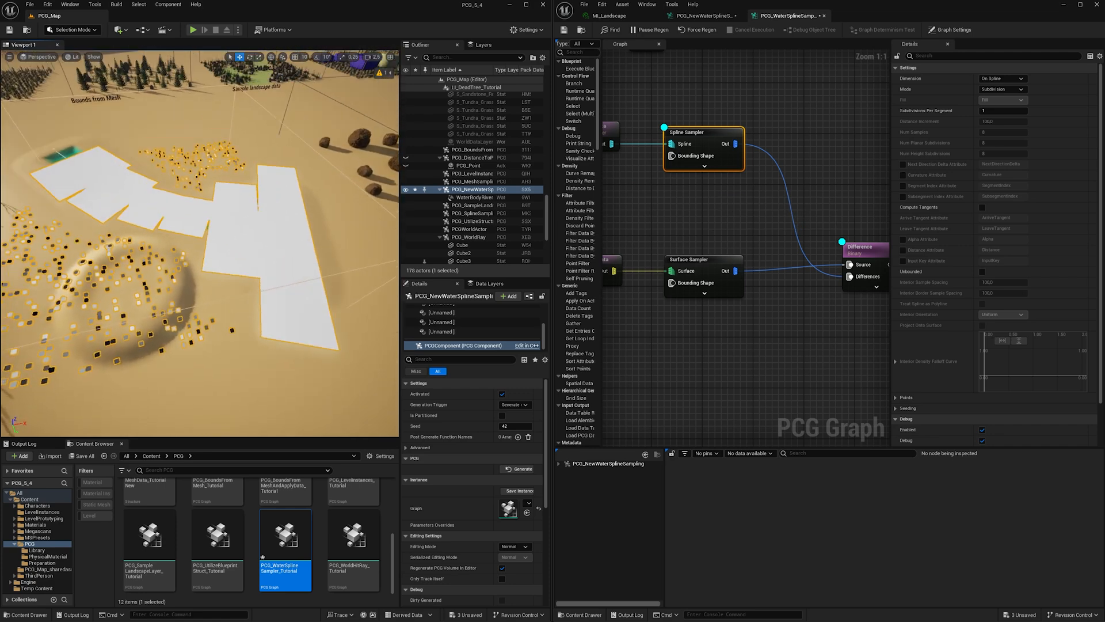
Set the Spline Sampler's mode to Distance and check the river coverage
{"action": "left_click", "coordinate": [1015, 91]}
{"action": "left_click", "coordinate": [1008, 104]}
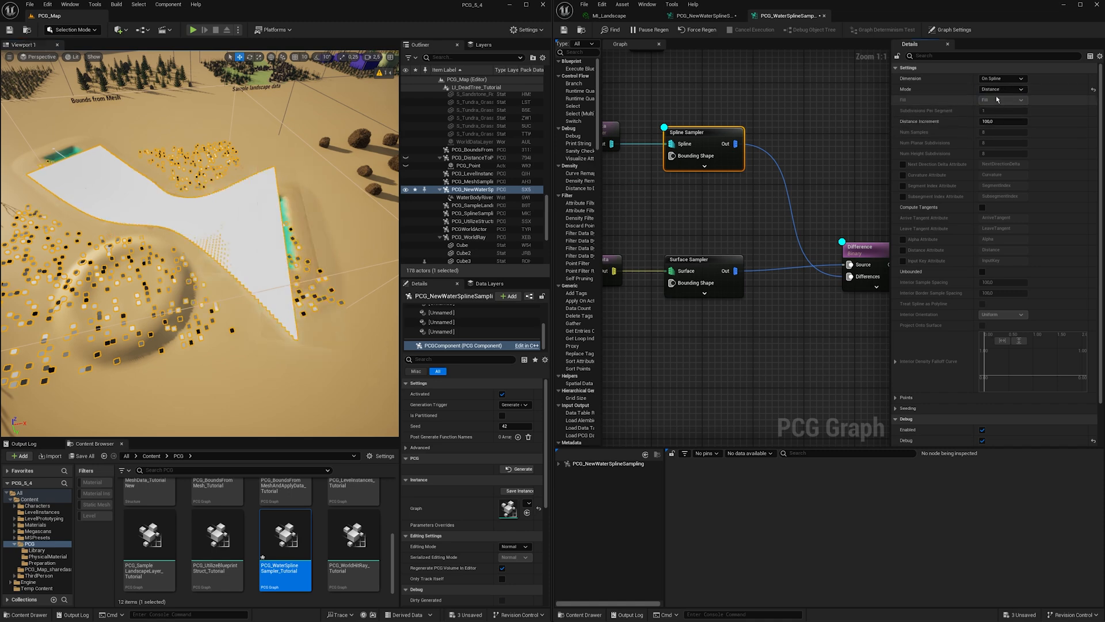
{"action": "left_click", "coordinate": [1007, 90]}
{"action": "left_click", "coordinate": [1003, 105]}
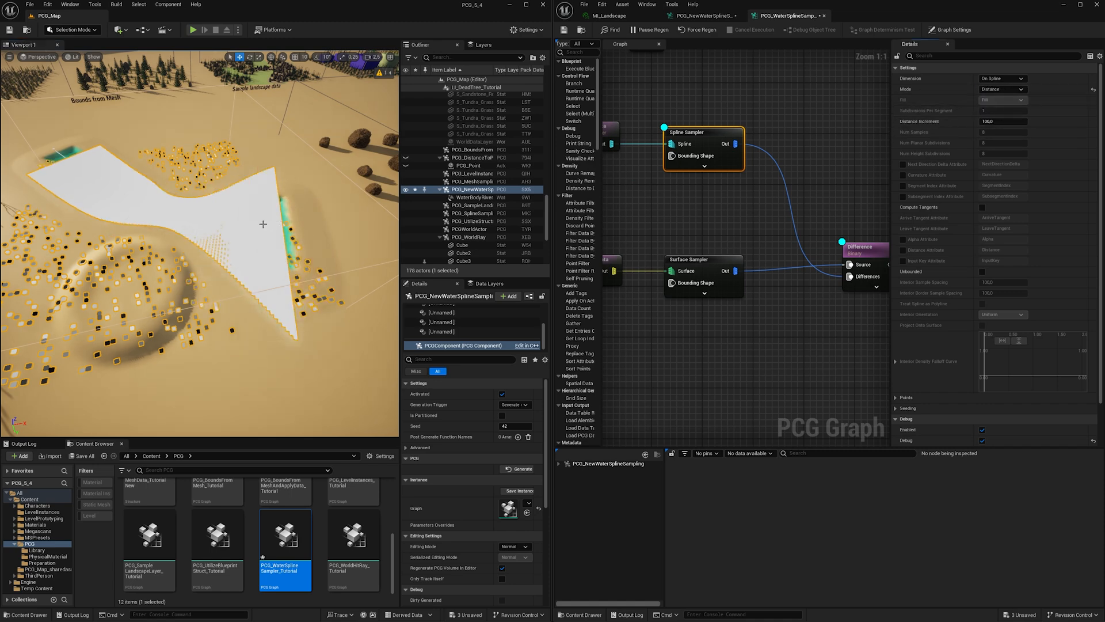
{"action": "right_click_drag", "start_coordinate": [264, 224], "coordinate": [289, 260]}
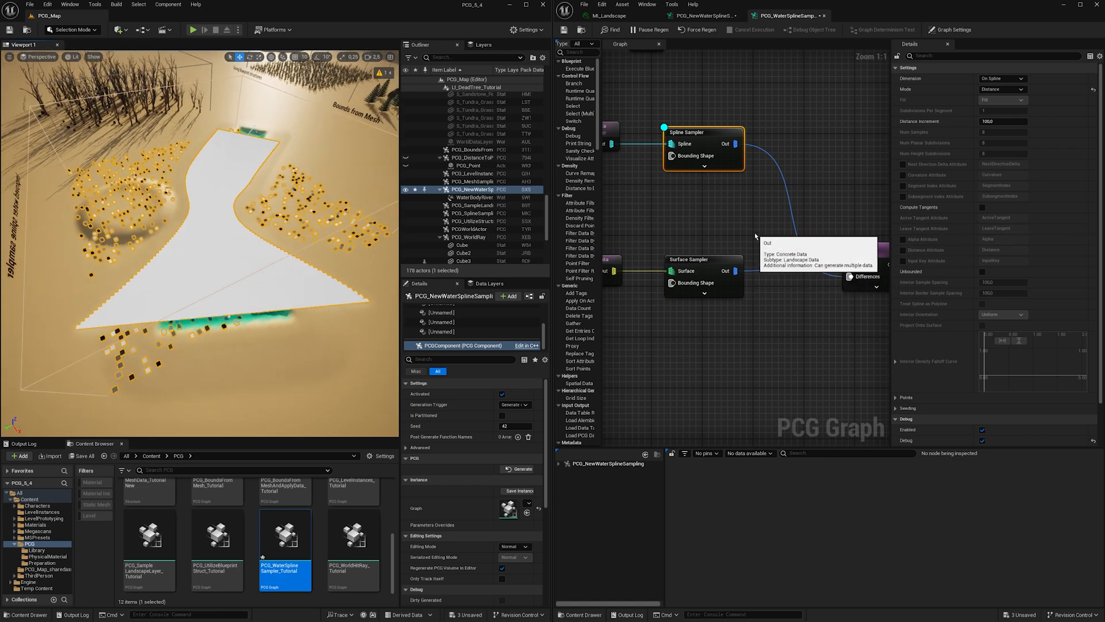
Add an Attribute Maths Op Set node after the Spline Sampler, with Scale as its first input source
{"action": "scroll", "coordinate": [756, 236], "scroll_direction": "down", "scroll_amount": 3}
{"action": "right_click", "coordinate": [759, 162]}
{"action": "type", "text": "set"}
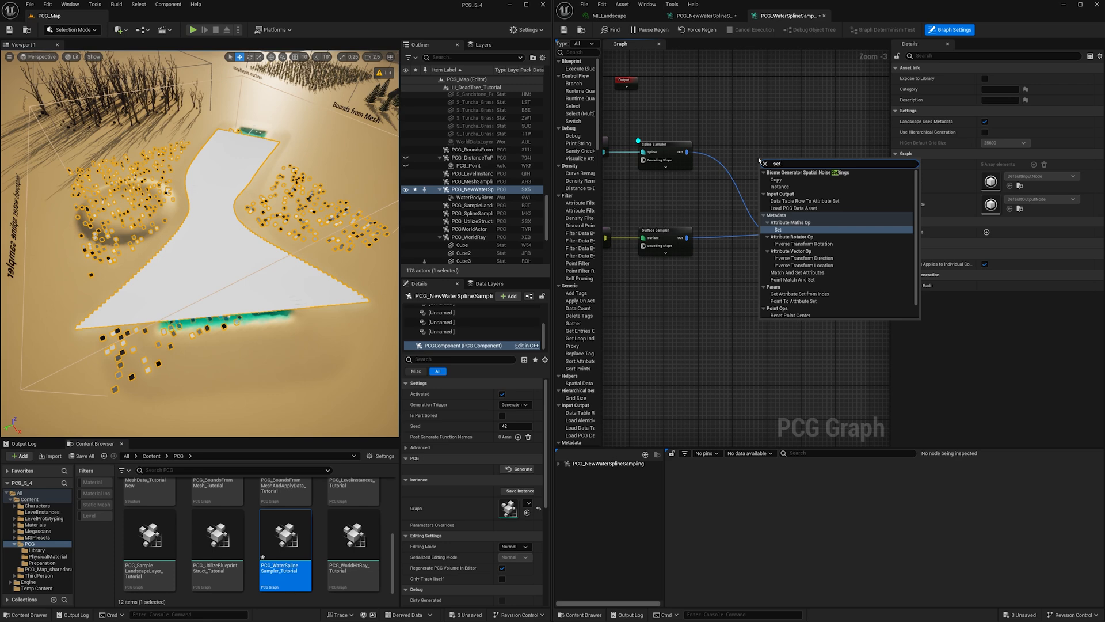
{"action": "key", "text": "Return"}
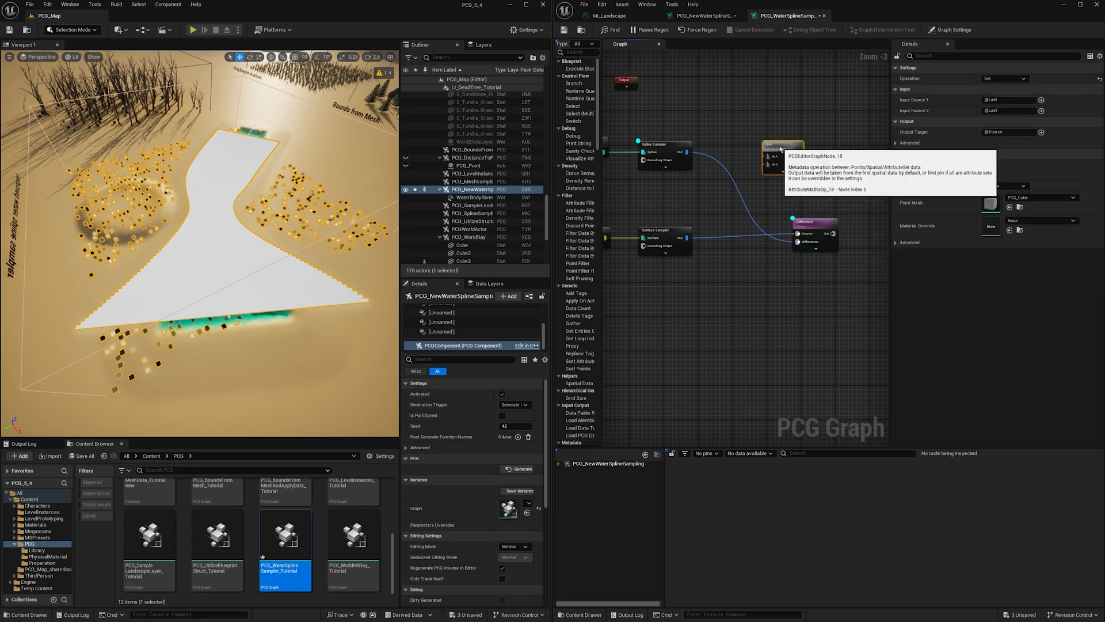
{"action": "left_click_drag", "start_coordinate": [777, 166], "coordinate": [781, 150]}
{"action": "left_click", "coordinate": [1041, 101]}
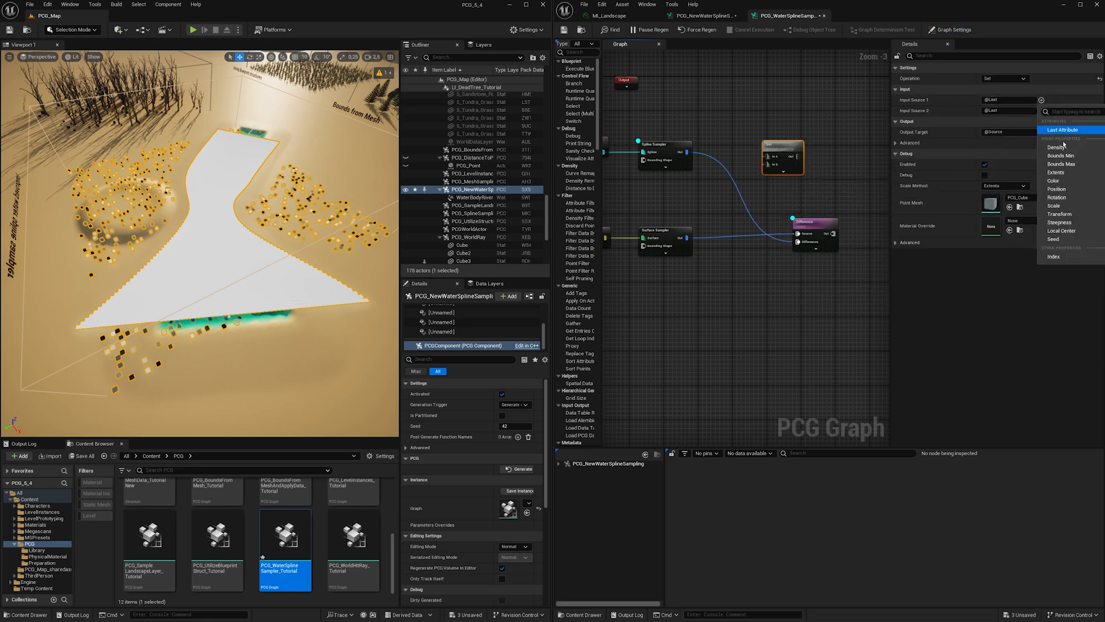
{"action": "left_click", "coordinate": [1062, 206]}
Add a Create Attribute node below the Set node, with type Vector and output target Out
{"action": "scroll", "coordinate": [738, 159], "scroll_direction": "up", "scroll_amount": 1}
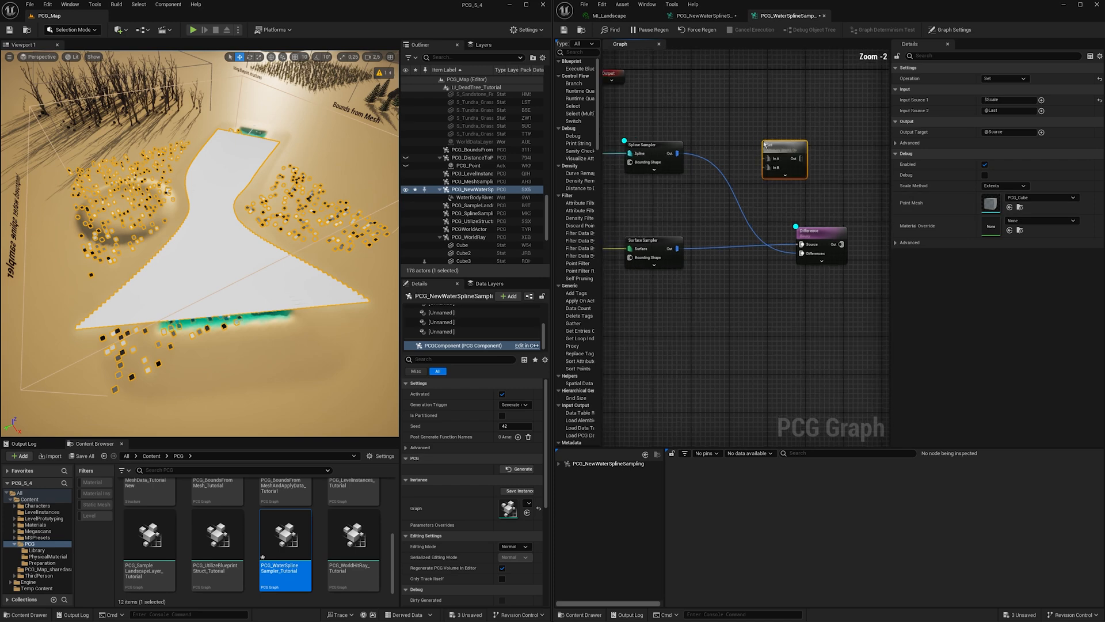
{"action": "right_click", "coordinate": [728, 198]}
{"action": "type", "text": "create"}
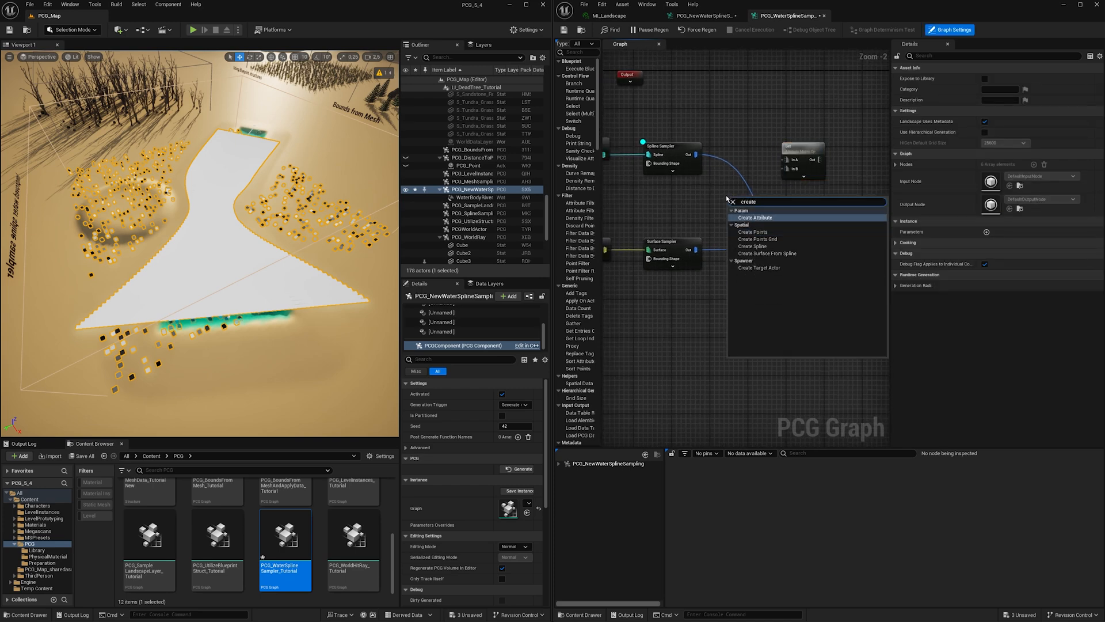
{"action": "key", "text": "Return"}
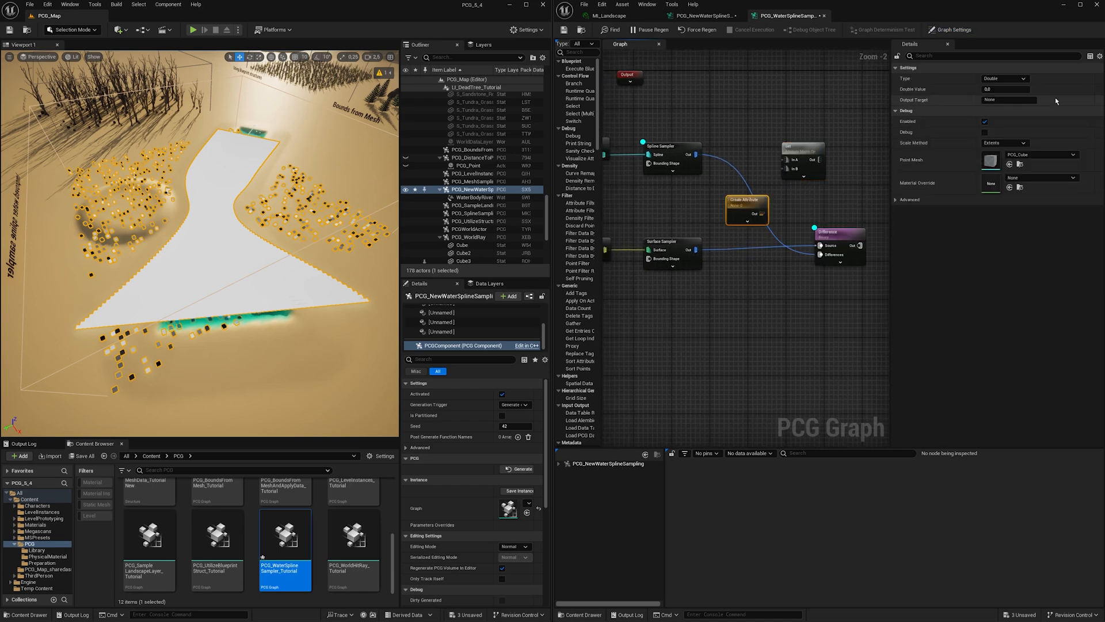
{"action": "left_click", "coordinate": [1004, 78]}
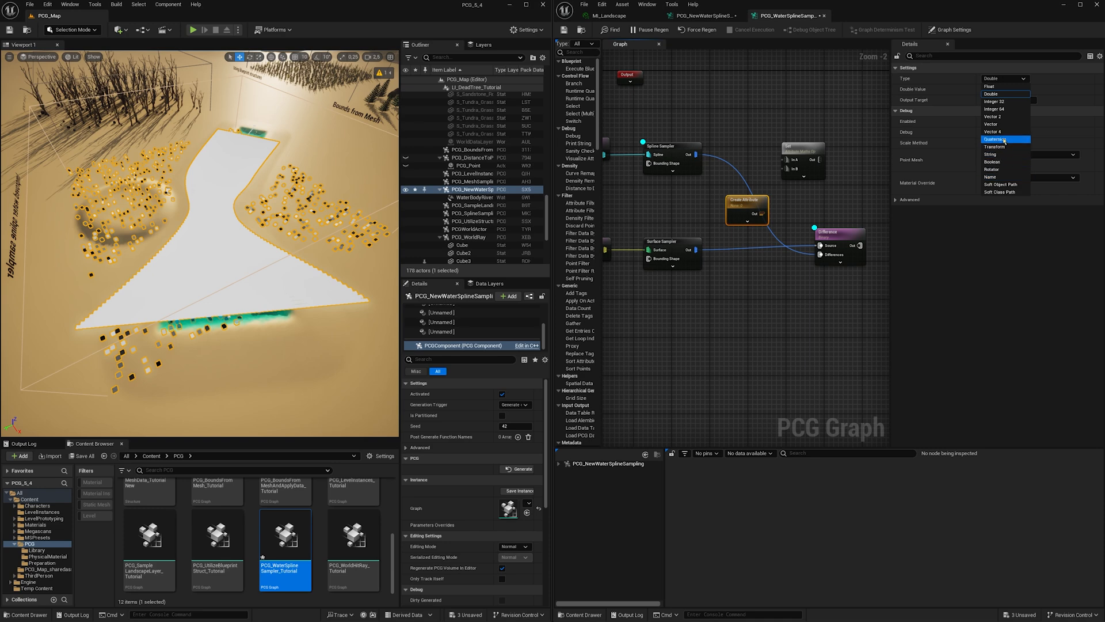
{"action": "left_click", "coordinate": [1002, 124]}
{"action": "left_click", "coordinate": [1003, 99]}
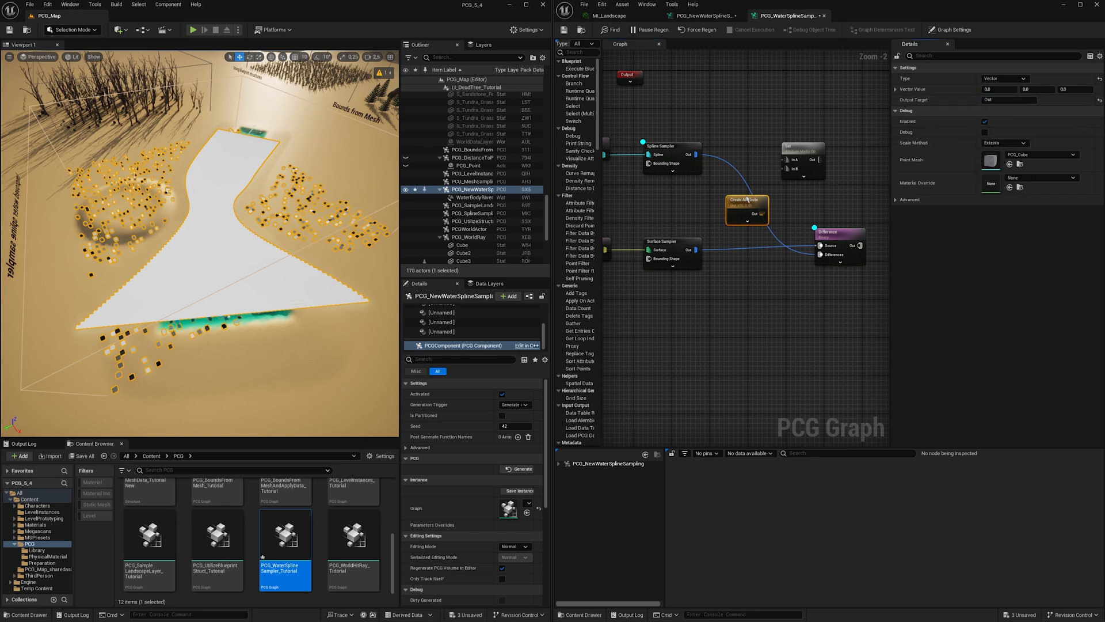
{"action": "left_click_drag", "start_coordinate": [749, 200], "coordinate": [741, 199]}
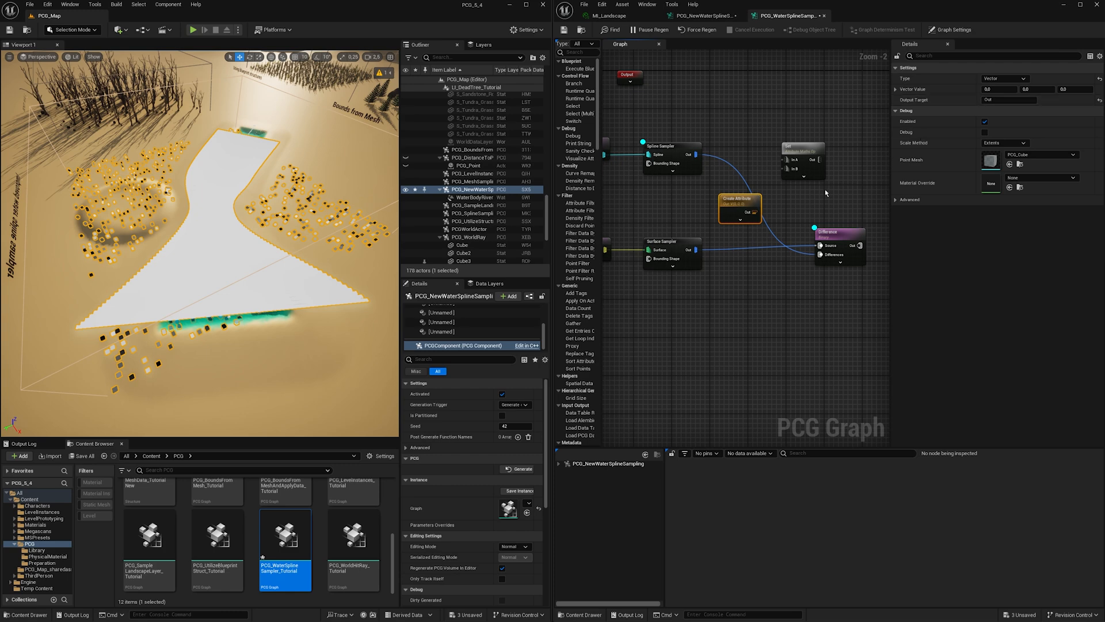
Inspect the vector Create Attribute node's data on the PCG component and connect its output to the Set node's In B
{"action": "left_click", "coordinate": [803, 149]}
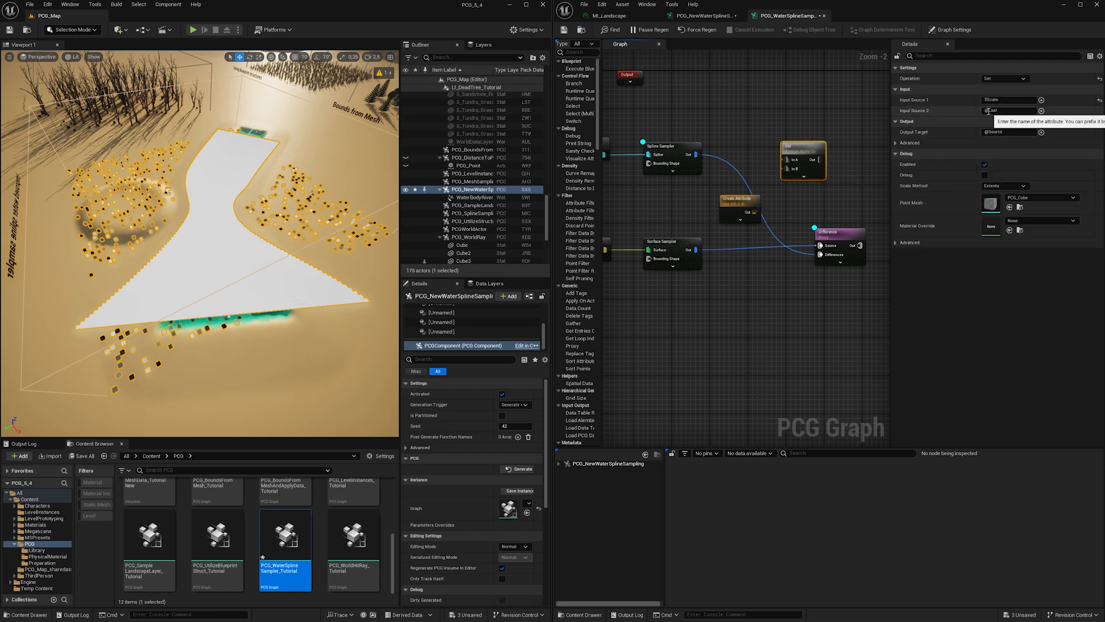
{"action": "left_click", "coordinate": [736, 201]}
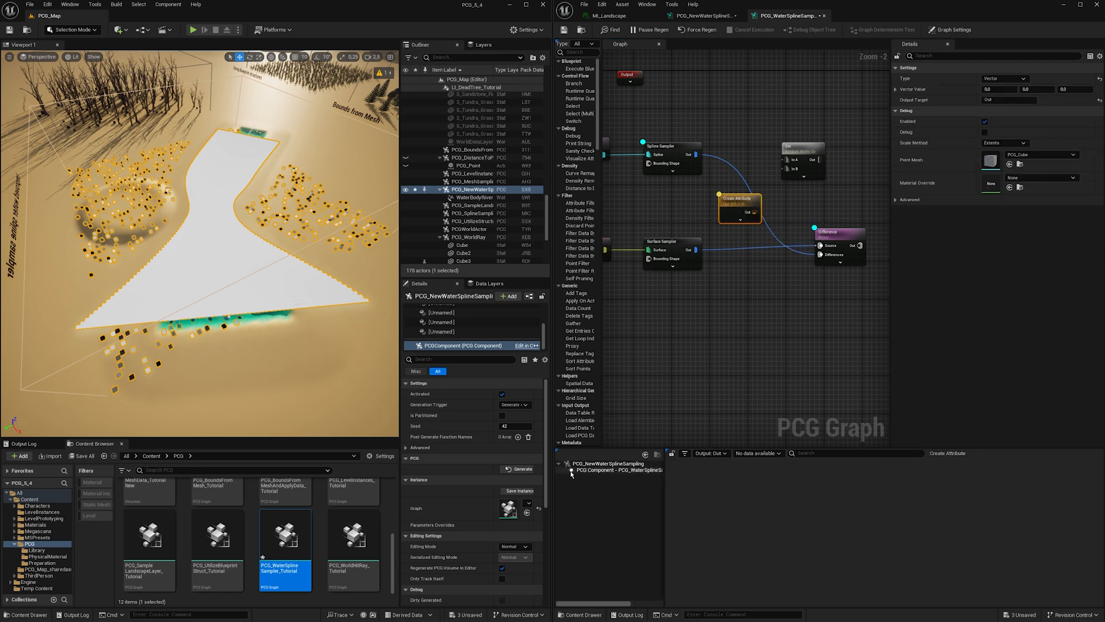
{"action": "left_click", "coordinate": [581, 470]}
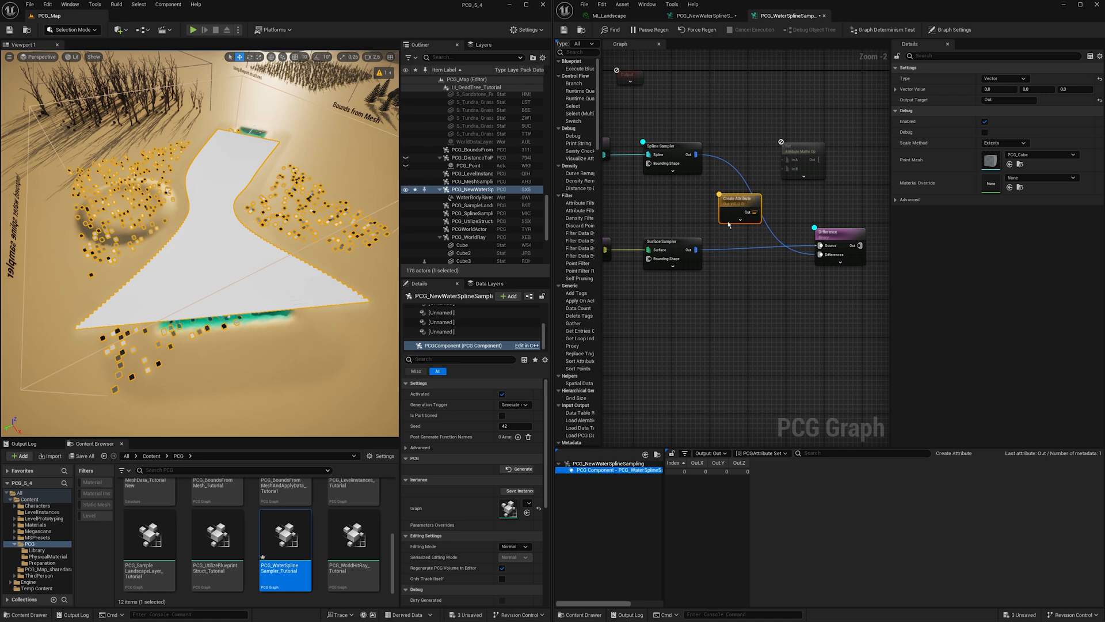
{"action": "left_click", "coordinate": [798, 154]}
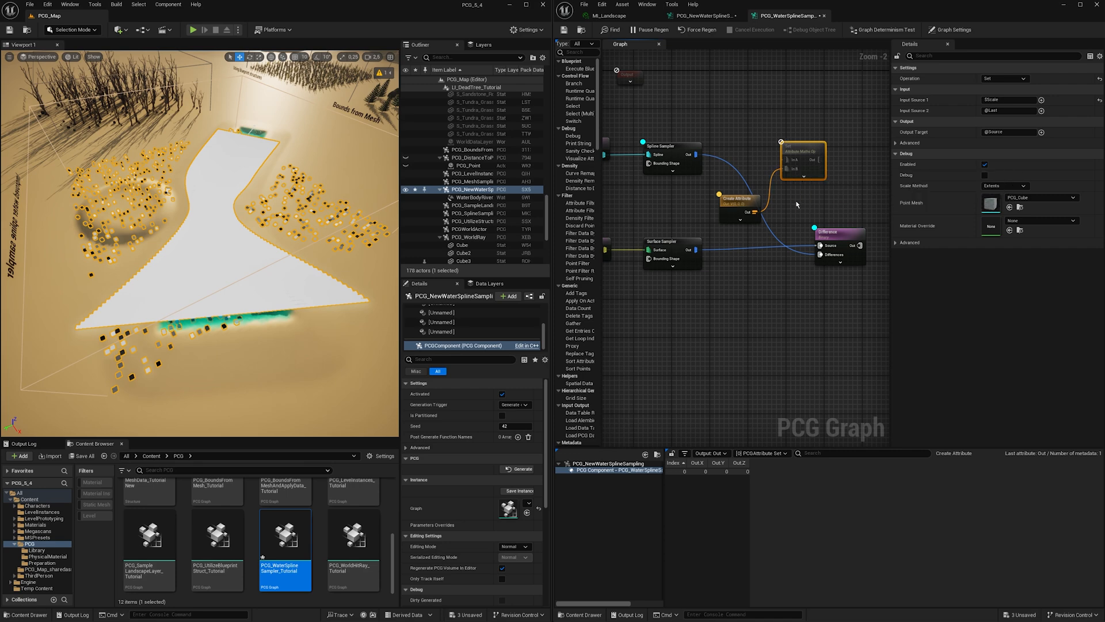
{"action": "left_click", "coordinate": [742, 202]}
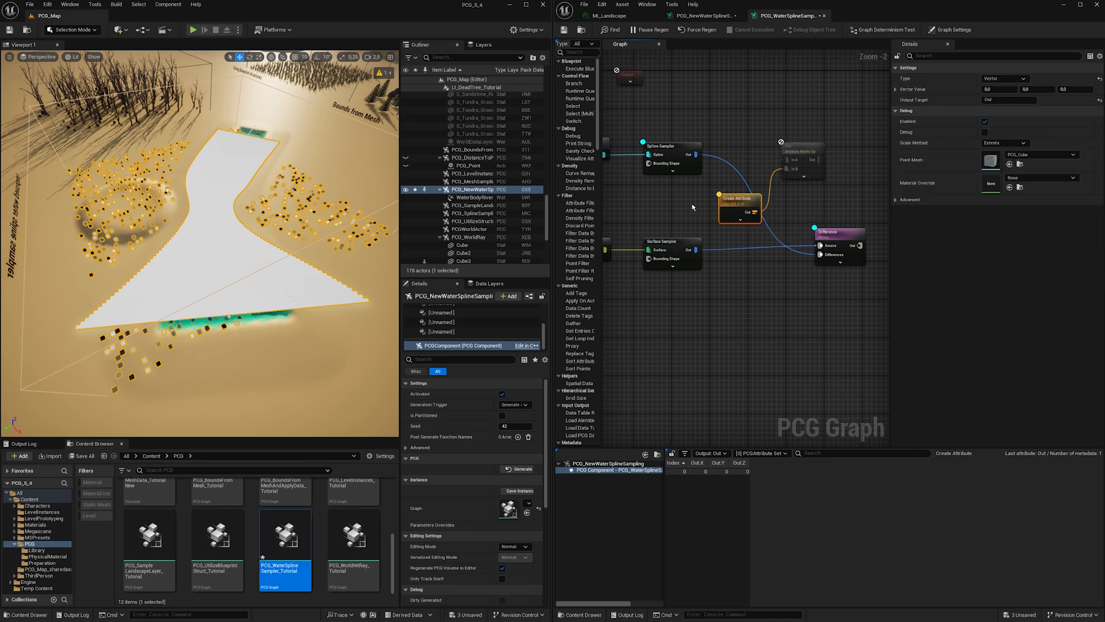
{"action": "left_click_drag", "start_coordinate": [691, 195], "coordinate": [763, 208]}
Set the Set node's second input source to Last Attribute, with the Spline Sampler feeding In A and debug display on
{"action": "left_click", "coordinate": [805, 166]}
{"action": "left_click", "coordinate": [1007, 110]}
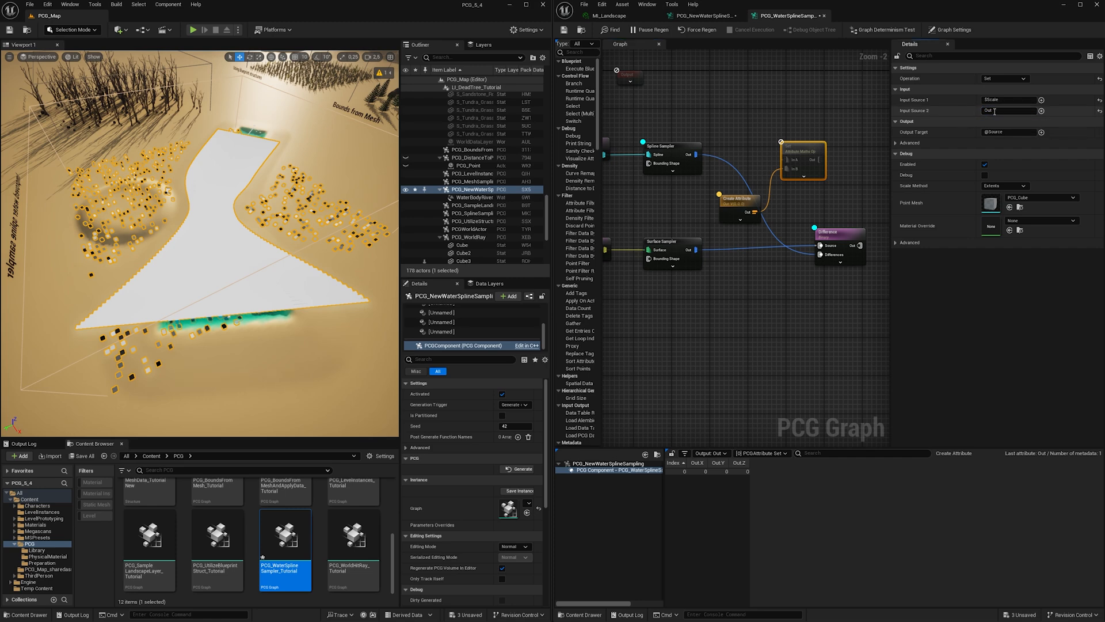
{"action": "left_click", "coordinate": [1041, 111]}
{"action": "left_click", "coordinate": [1058, 140]}
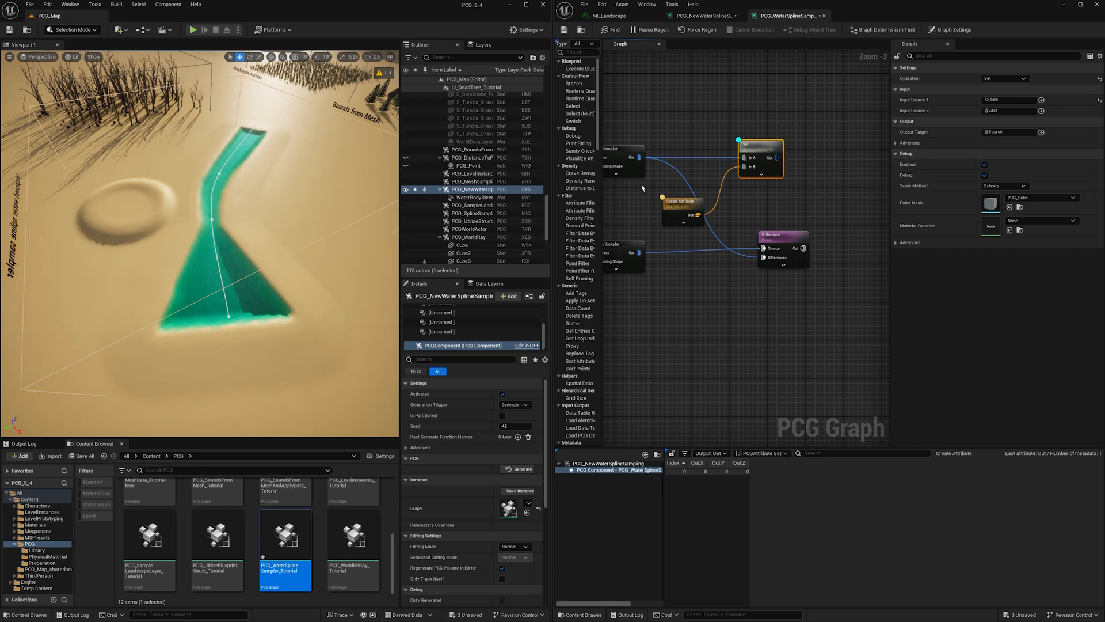
Set the vector Create Attribute value to 150, 50, 500 and check the scaled points along the river
{"action": "left_click_drag", "start_coordinate": [691, 213], "coordinate": [691, 214]}
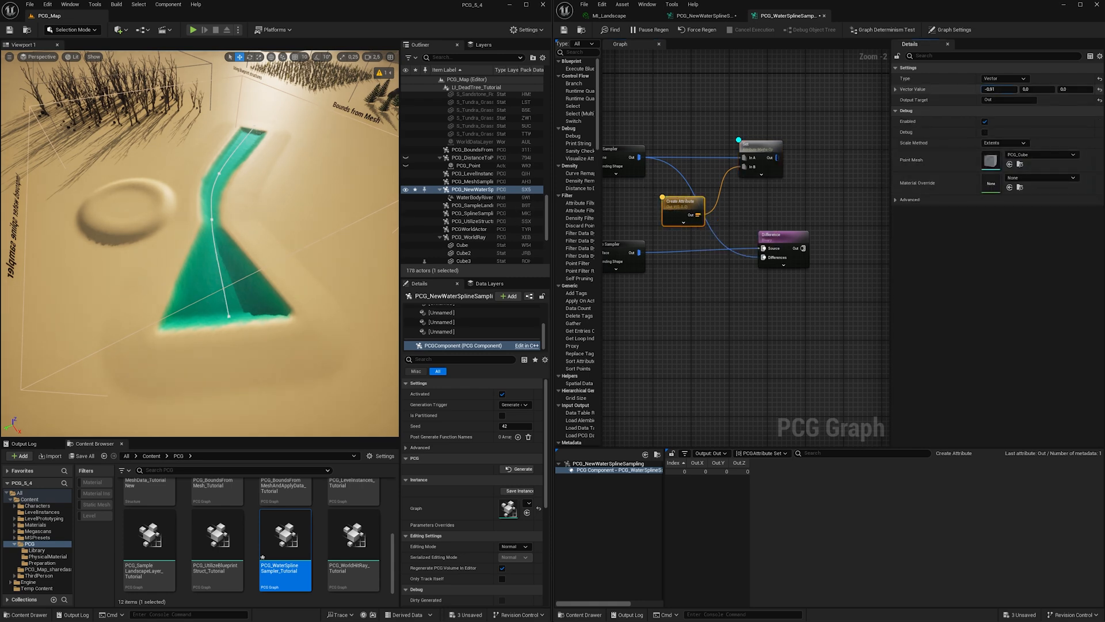
{"action": "left_click", "coordinate": [999, 89]}
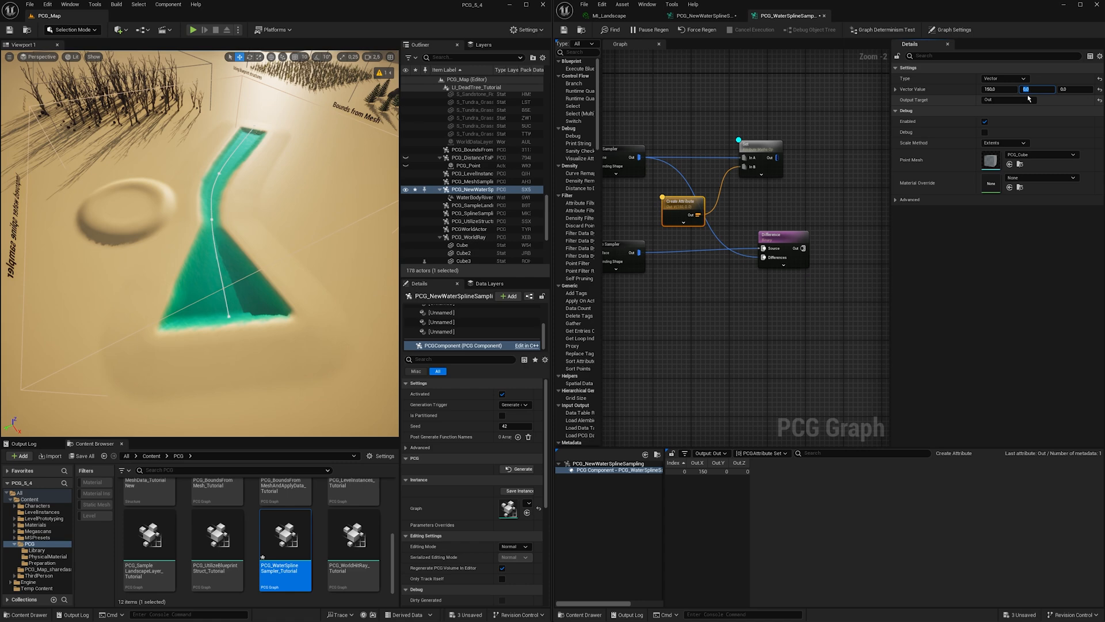
{"action": "type", "text": "0"}
{"action": "key", "text": "Return"}
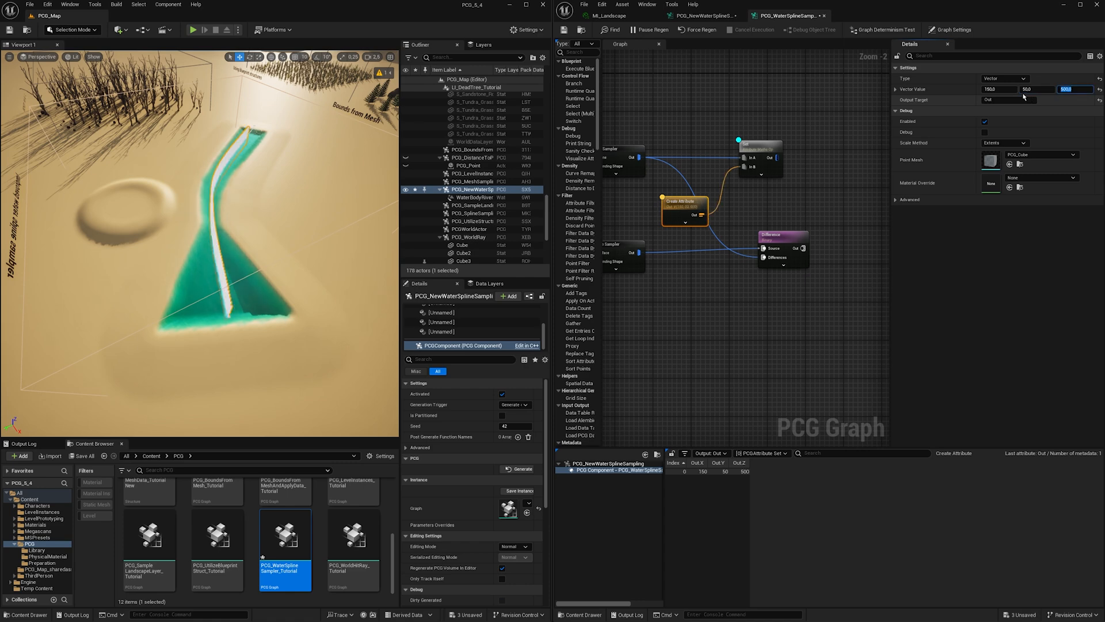
{"action": "right_click_drag", "start_coordinate": [241, 173], "coordinate": [334, 115]}
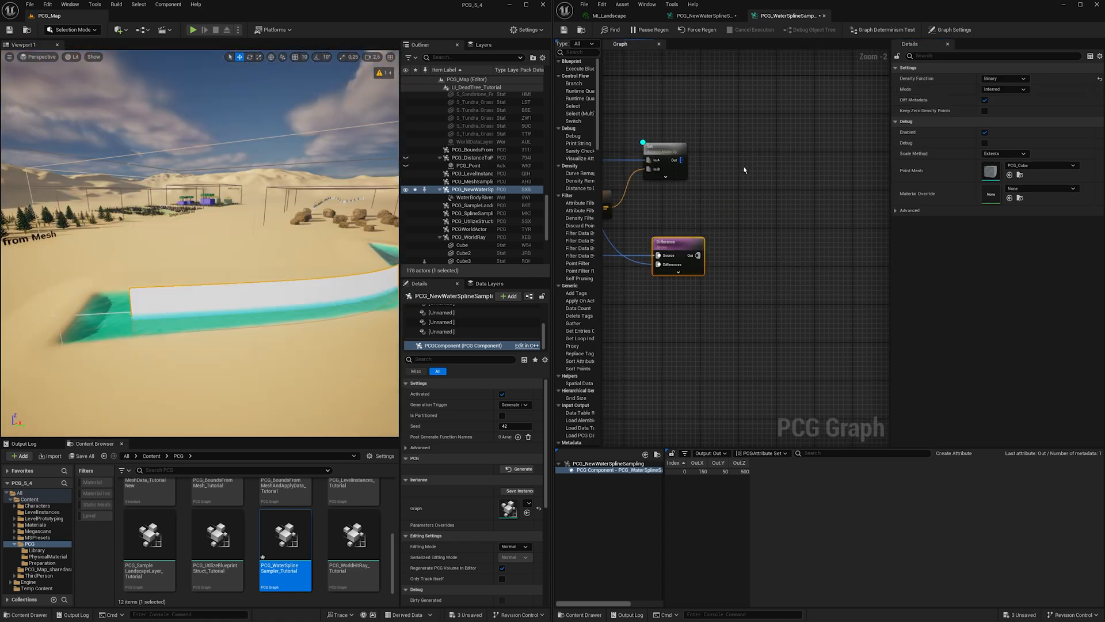
Add an Attribute Maths Op Multiply node after the Set node
{"action": "right_click", "coordinate": [744, 169]}
{"action": "type", "text": "mu"}
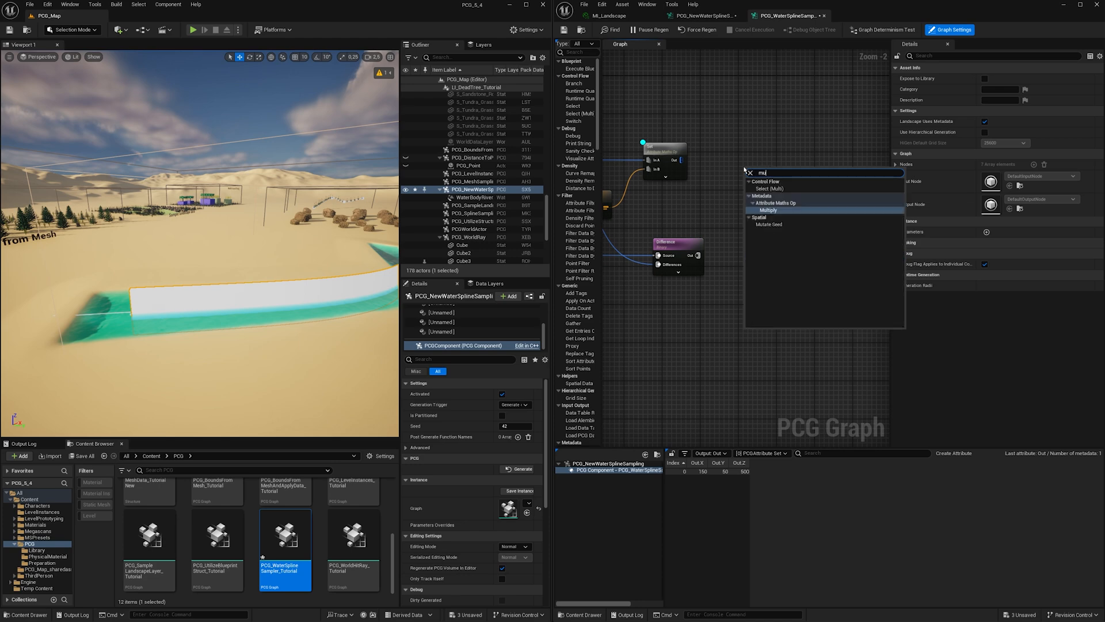
{"action": "key", "text": "Return"}
{"action": "right_click_drag", "start_coordinate": [710, 208], "coordinate": [736, 194]}
Add a Create Attribute node below the Multiply node, with type Float, value 0.25 and output target Out
{"action": "right_click", "coordinate": [737, 194]}
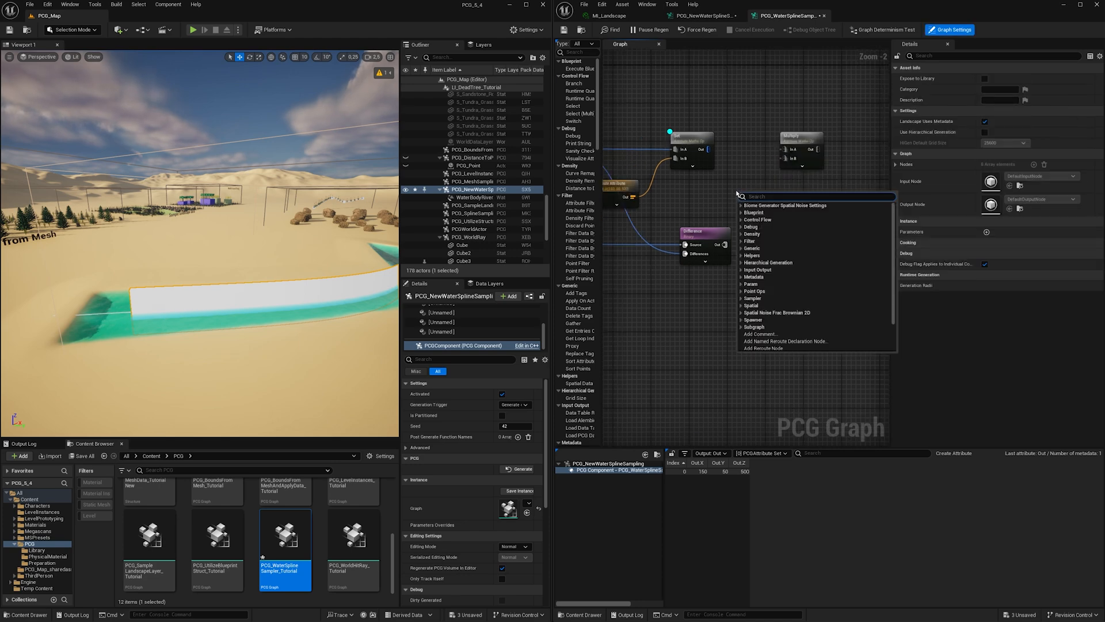
{"action": "type", "text": "creat"}
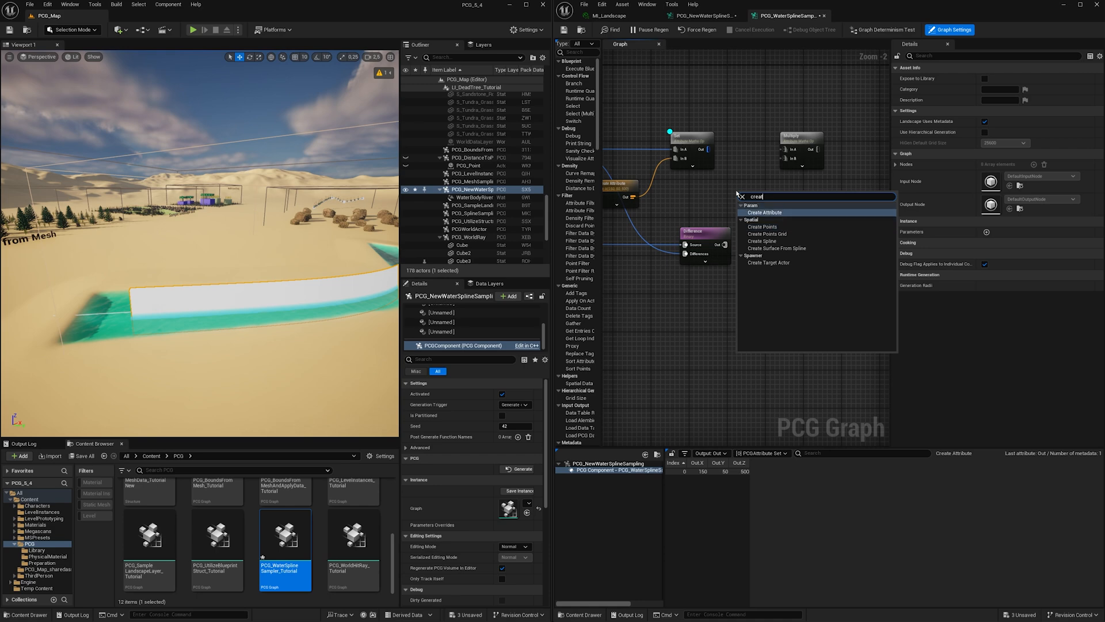
{"action": "left_click", "coordinate": [764, 213]}
{"action": "left_click", "coordinate": [1004, 78]}
{"action": "left_click", "coordinate": [1016, 88]}
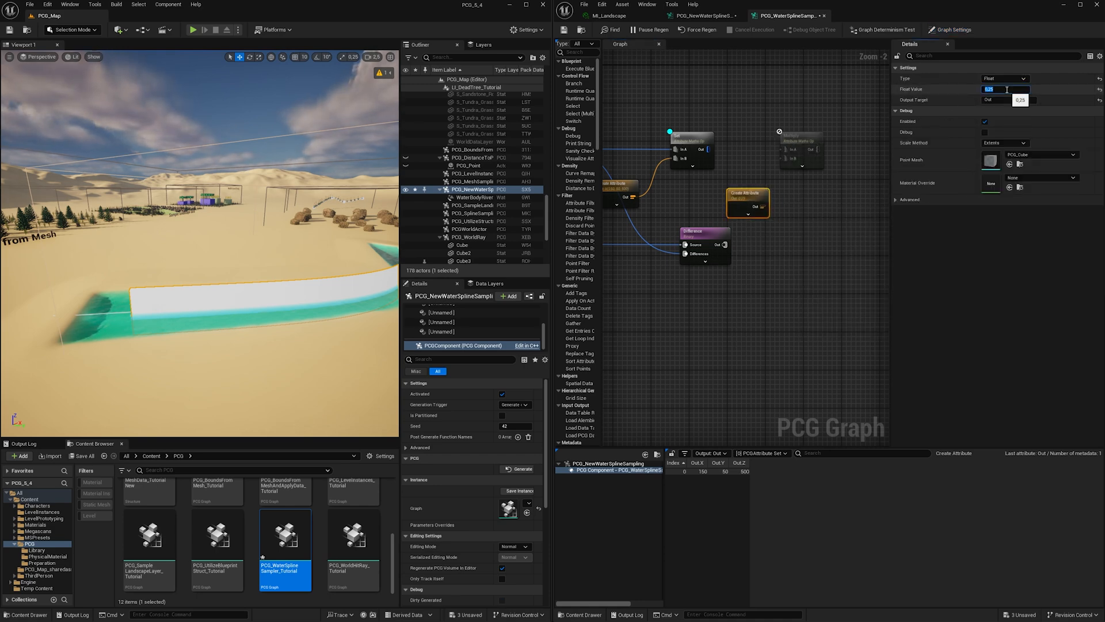
Set the Multiply node's first input source to the RiverWidth attribute
{"action": "right_click_drag", "start_coordinate": [804, 131], "coordinate": [785, 130]}
{"action": "left_click", "coordinate": [784, 131]}
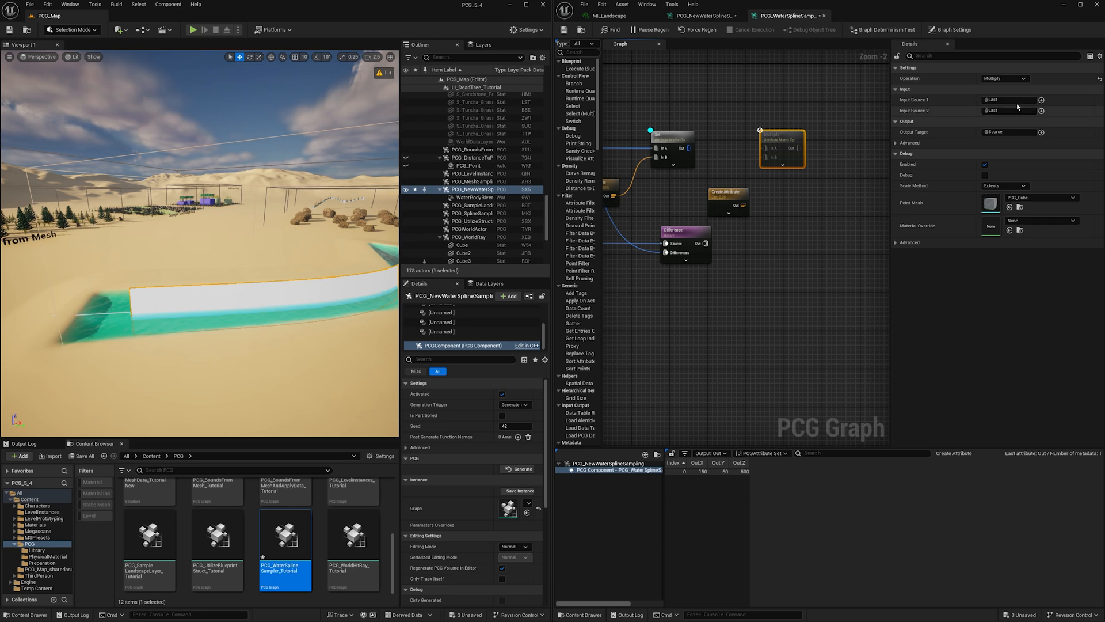
{"action": "left_click", "coordinate": [1041, 100]}
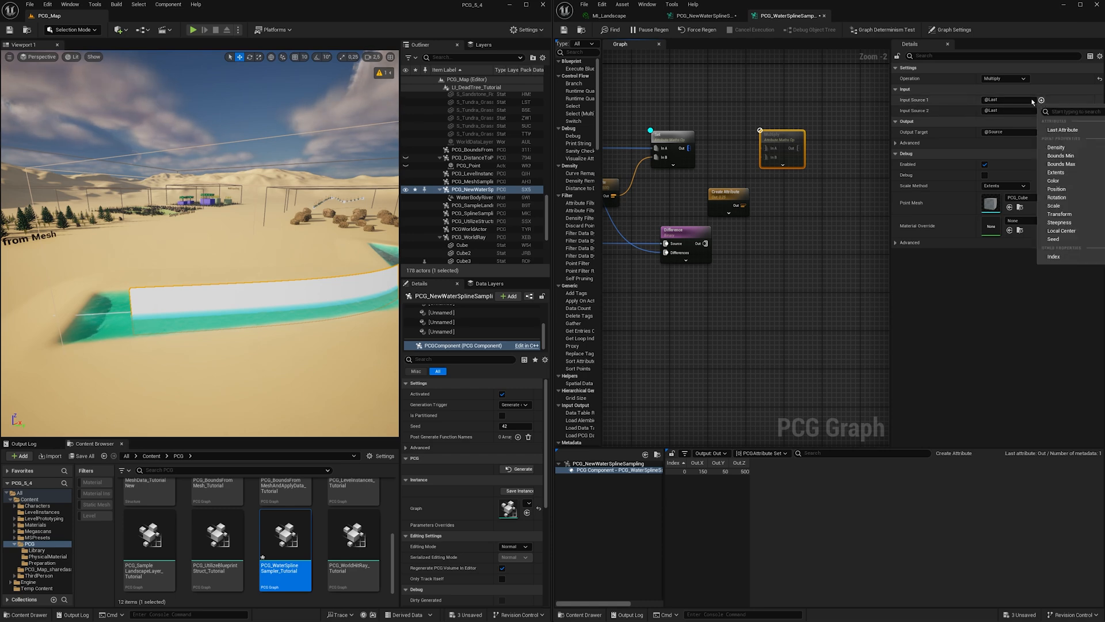
{"action": "left_click", "coordinate": [1015, 99]}
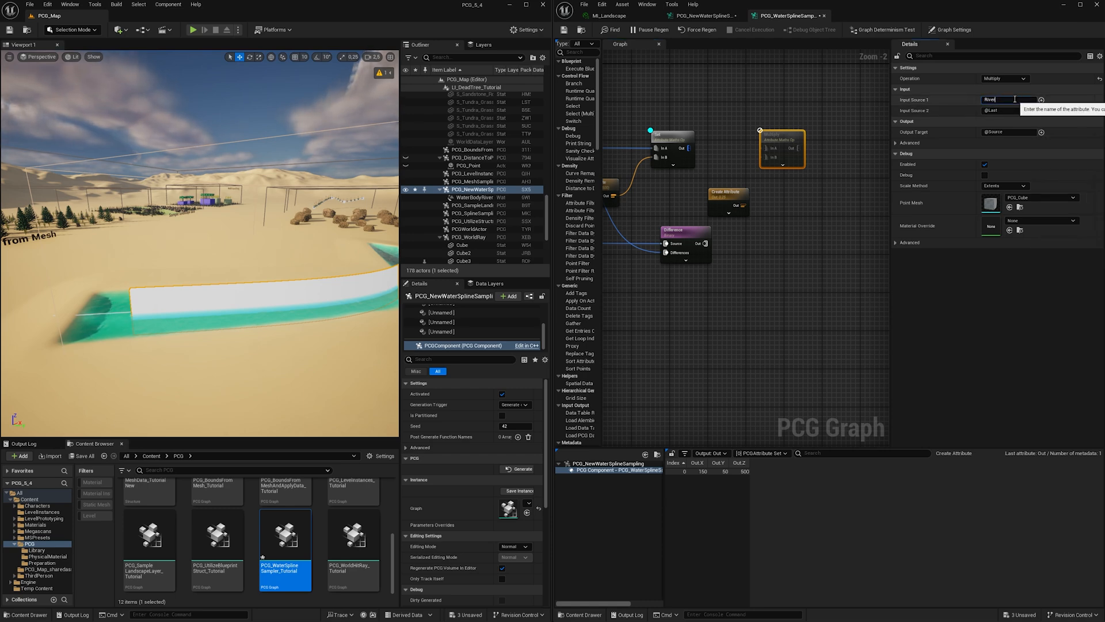
{"action": "right_click_drag", "start_coordinate": [750, 143], "coordinate": [852, 137]}
Inspect the Spline Sampler's output data and look up the RiverWidth attribute in its columns
{"action": "right_click_drag", "start_coordinate": [656, 118], "coordinate": [759, 179]}
{"action": "left_click", "coordinate": [678, 155]}
{"action": "key", "text": "a"}
{"action": "left_click", "coordinate": [673, 172]}
{"action": "left_click", "coordinate": [756, 183]}
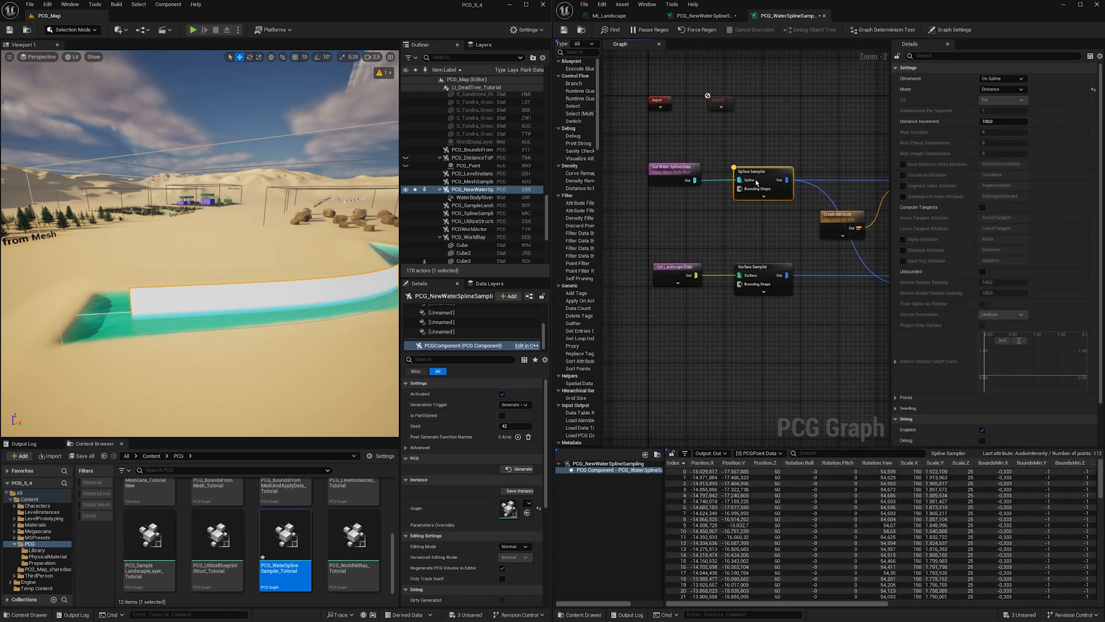
{"action": "left_click_drag", "start_coordinate": [877, 604], "coordinate": [1092, 606]}
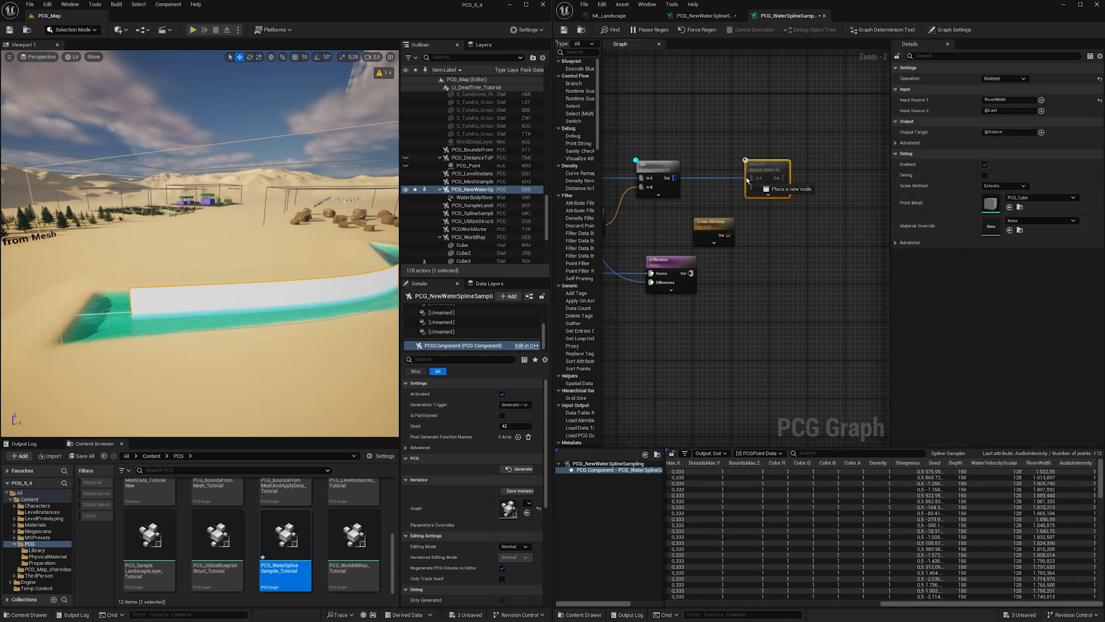
Place the 0.25 Create Attribute node below the Multiply node and connect it to the Multiply node's In B
{"action": "left_click", "coordinate": [720, 226]}
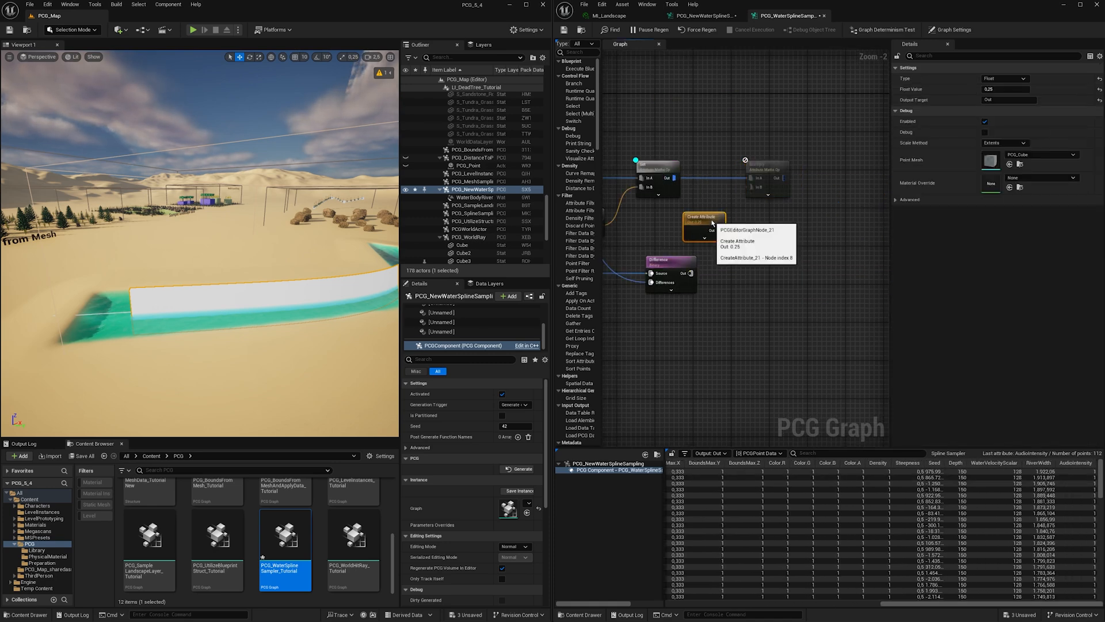
{"action": "left_click_drag", "start_coordinate": [728, 231], "coordinate": [763, 153]}
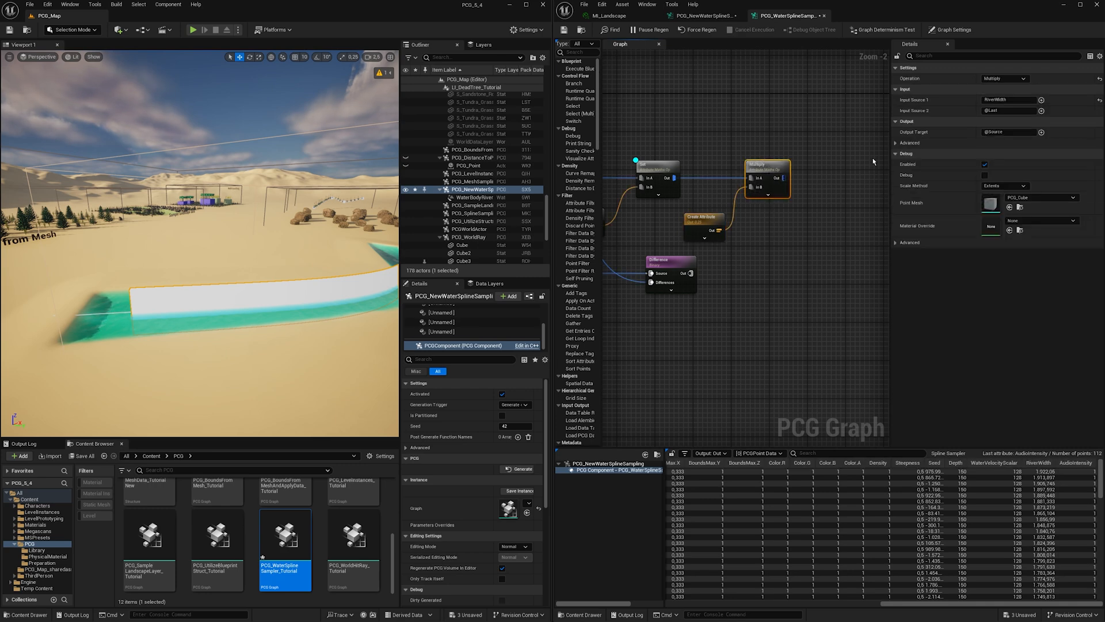
Try RiverWidth as the Multiply node's output target and restore it to Source Attribute
{"action": "left_click", "coordinate": [1007, 133]}
{"action": "left_click", "coordinate": [1009, 100]}
{"action": "key", "text": "ctrl+c"}
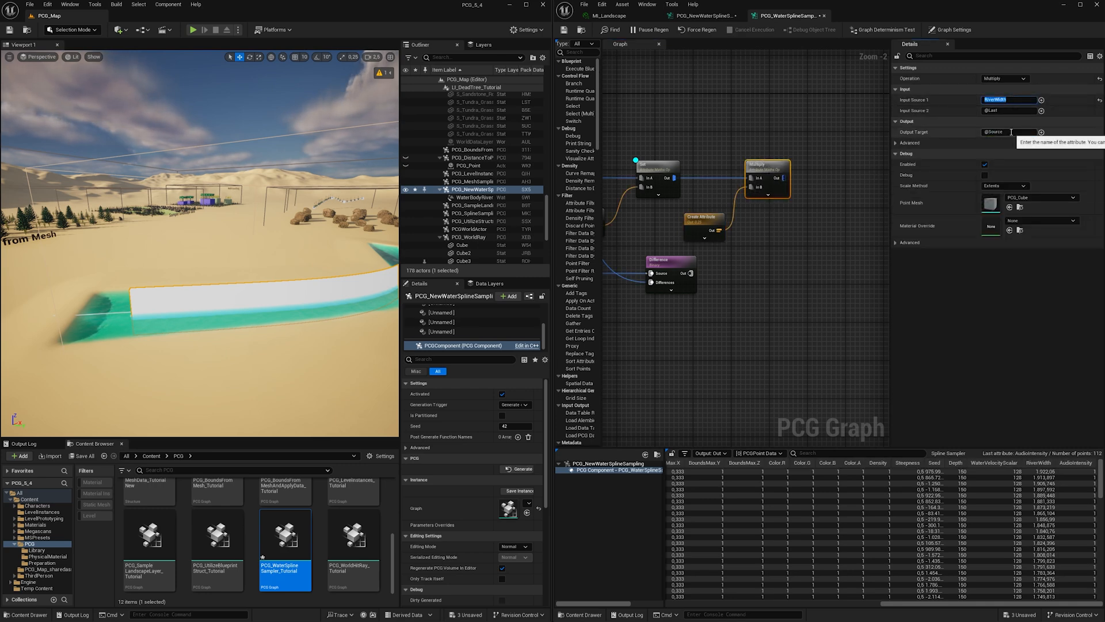
{"action": "key", "text": "ctrl+v"}
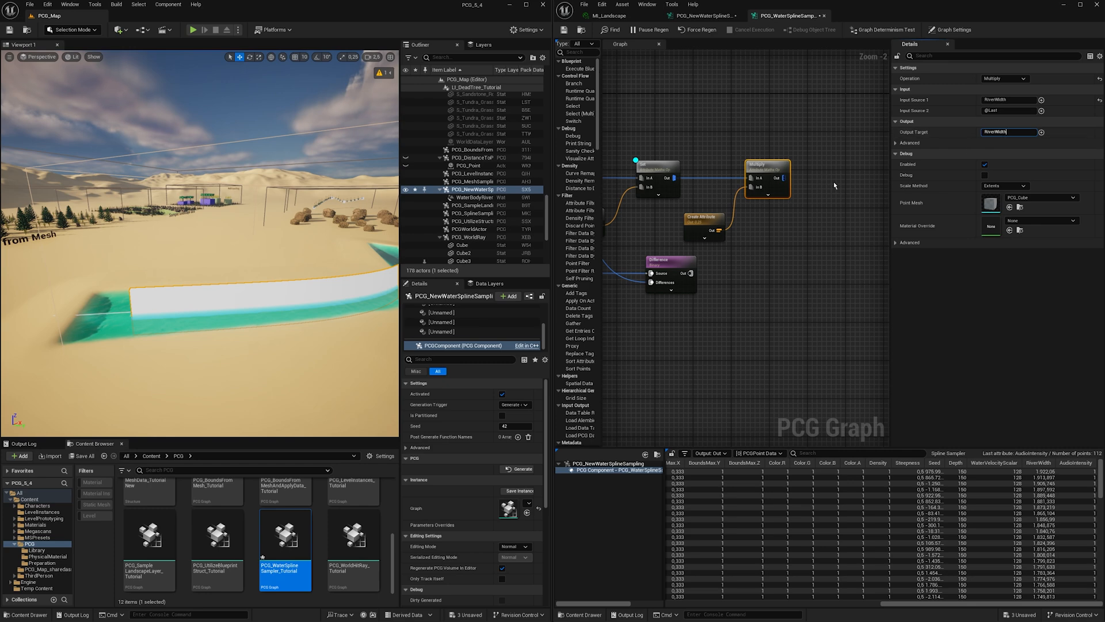
{"action": "scroll", "coordinate": [825, 183], "scroll_direction": "up", "scroll_amount": 1}
{"action": "left_click", "coordinate": [1041, 131]}
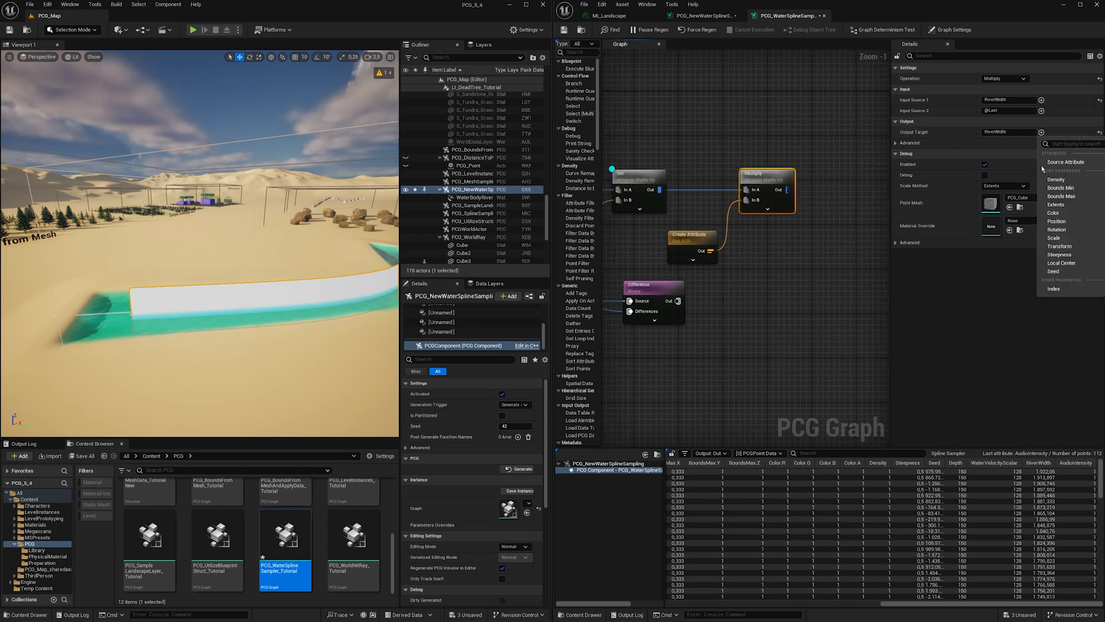
{"action": "left_click", "coordinate": [1069, 163]}
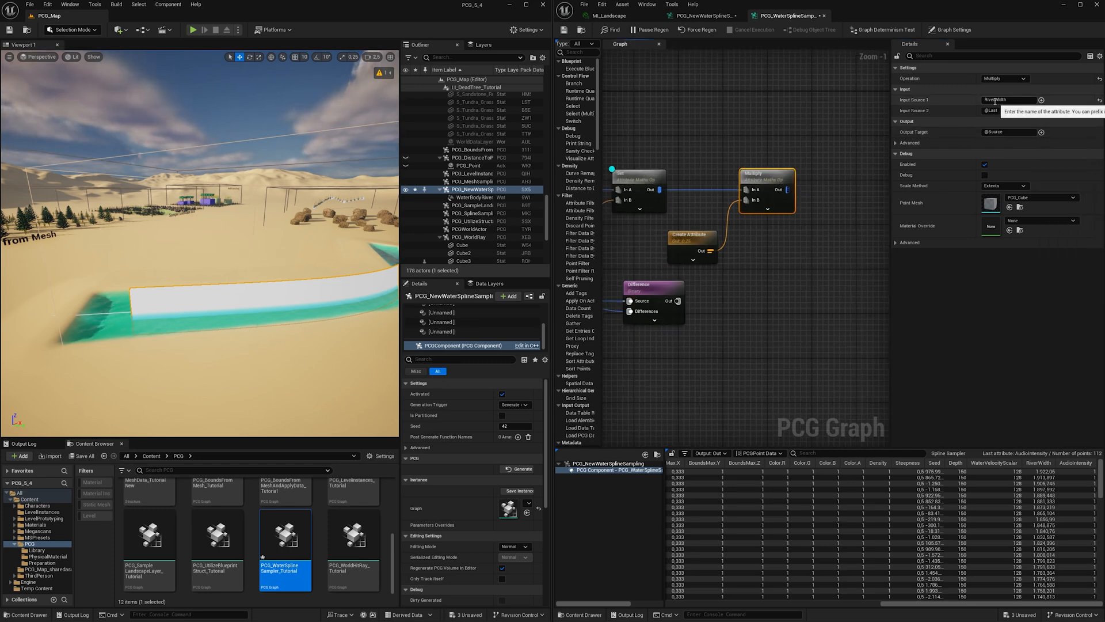
Turn off the Set node's debug display and move the Multiply node with its Create Attribute node lower in the graph
{"action": "right_click_drag", "start_coordinate": [819, 175], "coordinate": [737, 176]}
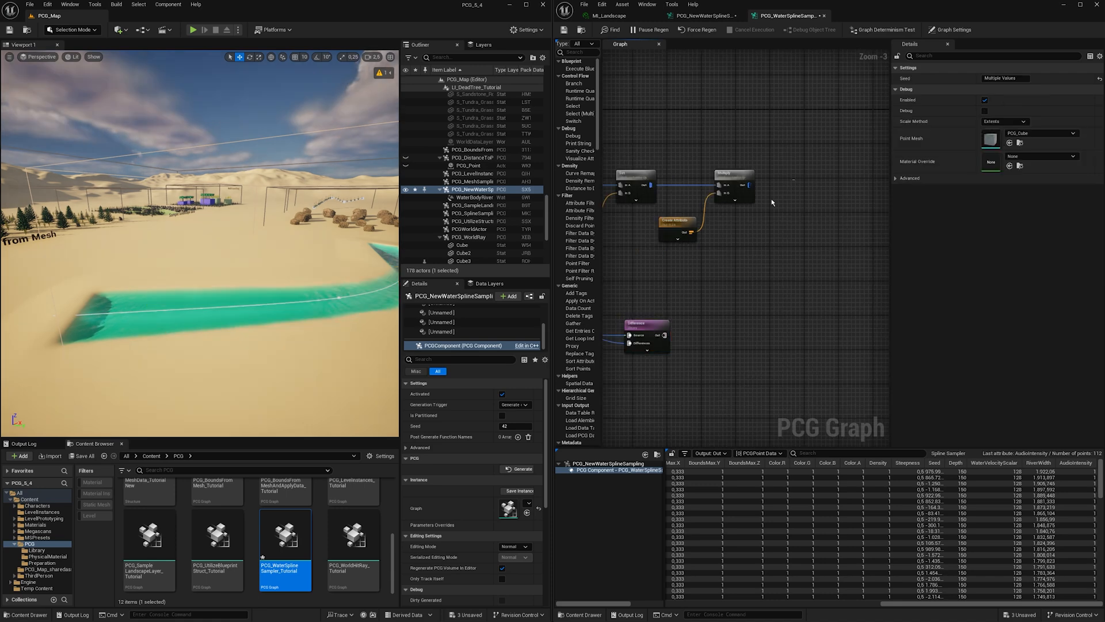
{"action": "left_click_drag", "start_coordinate": [700, 248], "coordinate": [697, 248]}
{"action": "left_click_drag", "start_coordinate": [737, 174], "coordinate": [737, 218]}
{"action": "right_click_drag", "start_coordinate": [783, 196], "coordinate": [748, 198]}
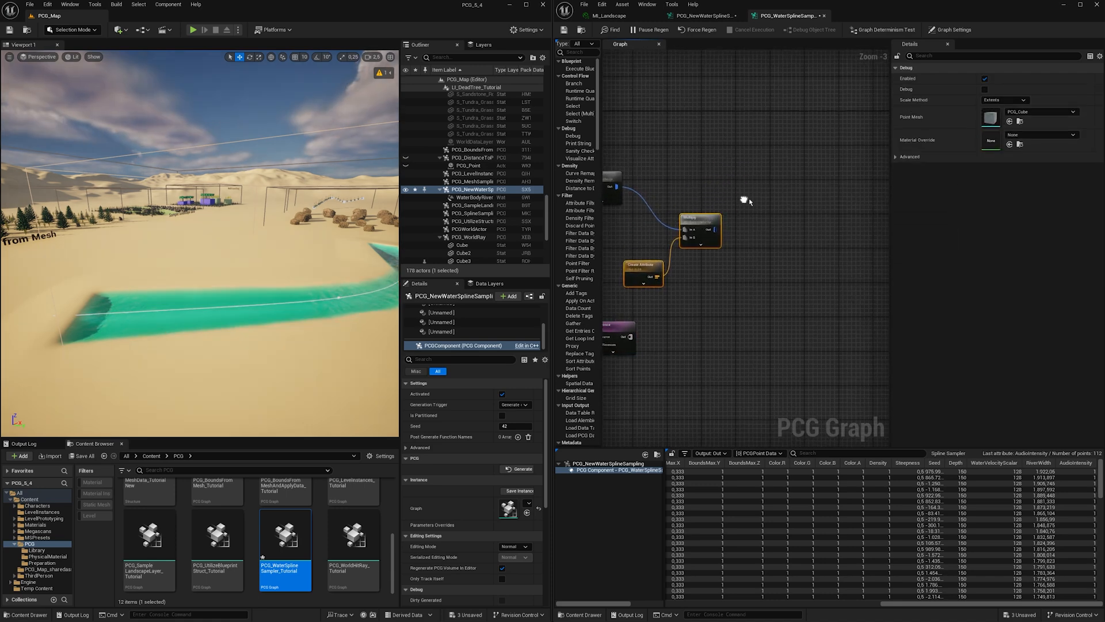
Add a Transfer Attribute node, wiring the Set node's output to its Target and the Multiply node's output to its Source
{"action": "right_click", "coordinate": [792, 198]}
{"action": "type", "text": "transfer"}
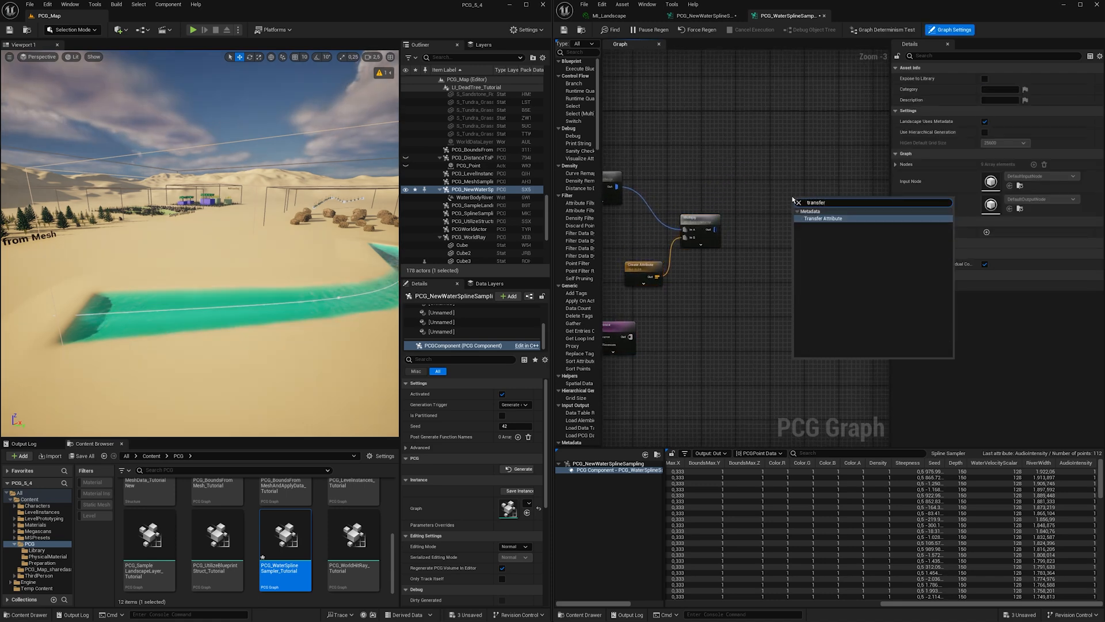
{"action": "key", "text": "Return"}
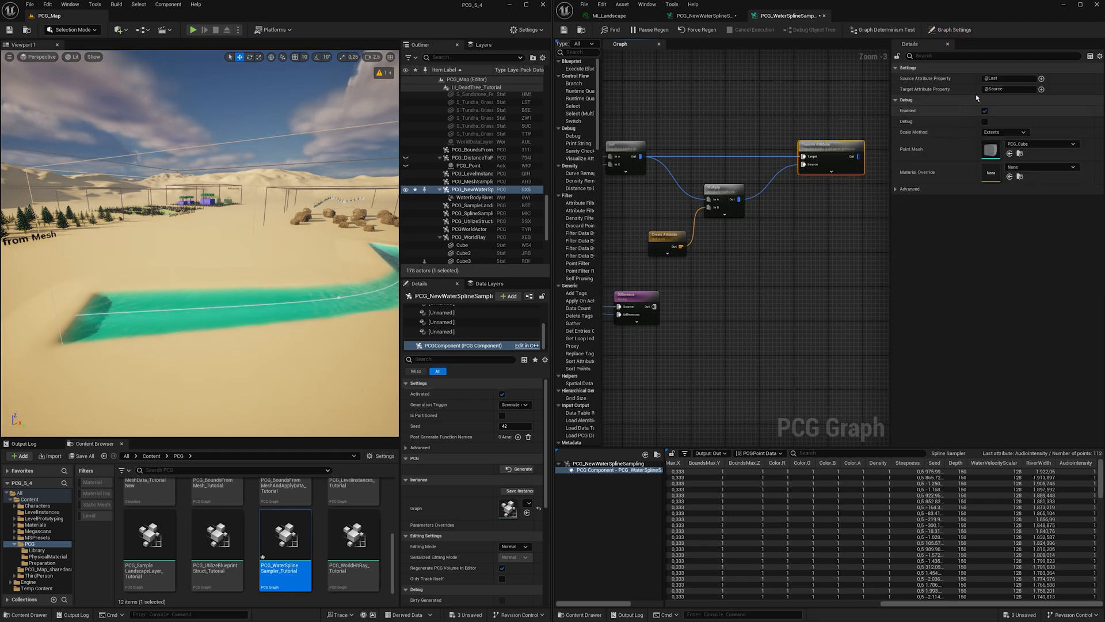
Set the Transfer Attribute node's source to RiverWidth and its target to $Scale.Y
{"action": "left_click", "coordinate": [968, 79]}
{"action": "type", "text": "River"}
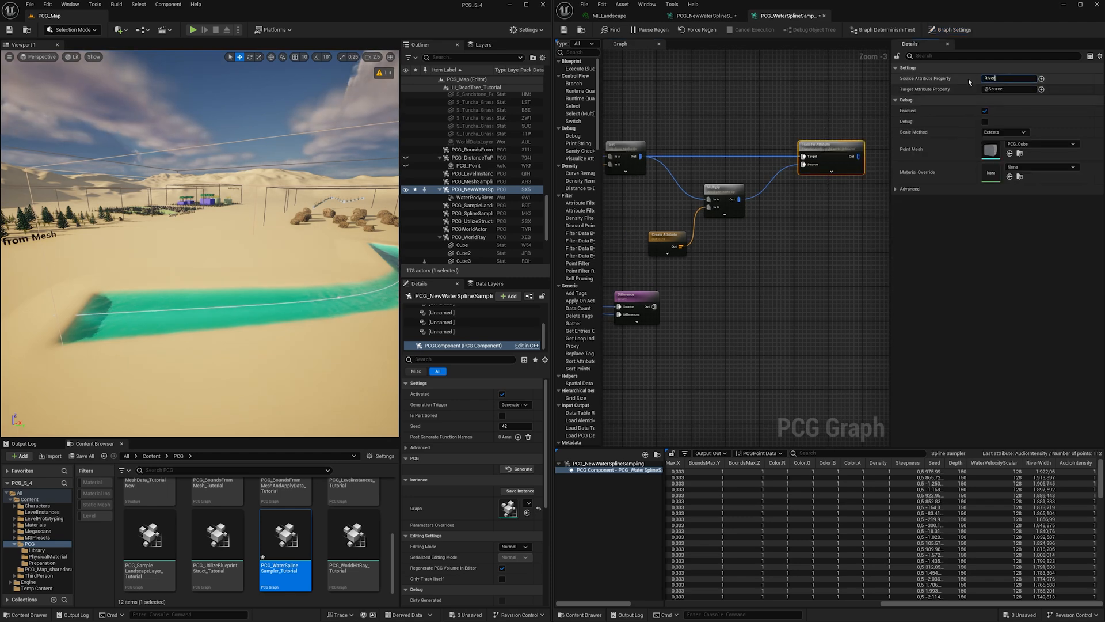
{"action": "type", "text": "Width"}
{"action": "key", "text": "Return"}
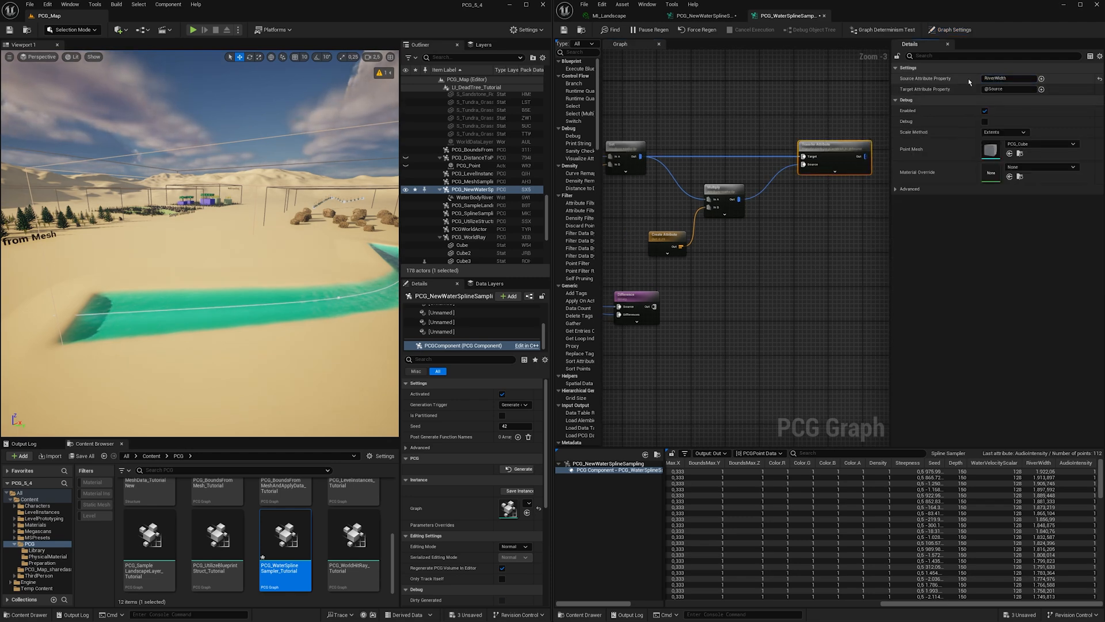
{"action": "left_click", "coordinate": [1041, 90]}
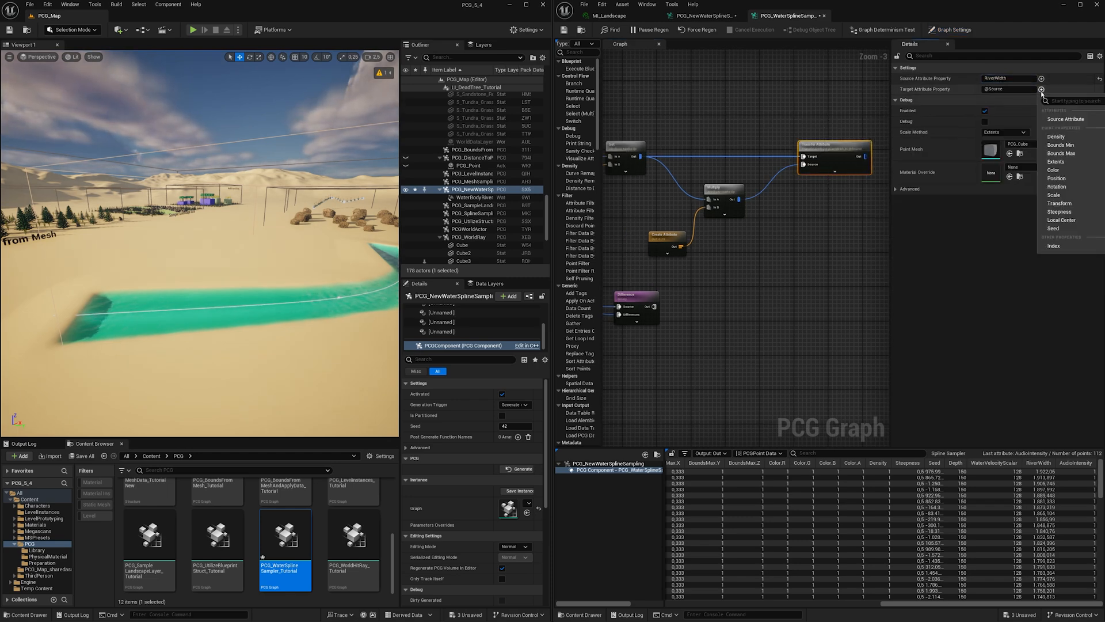
{"action": "left_click", "coordinate": [1070, 195]}
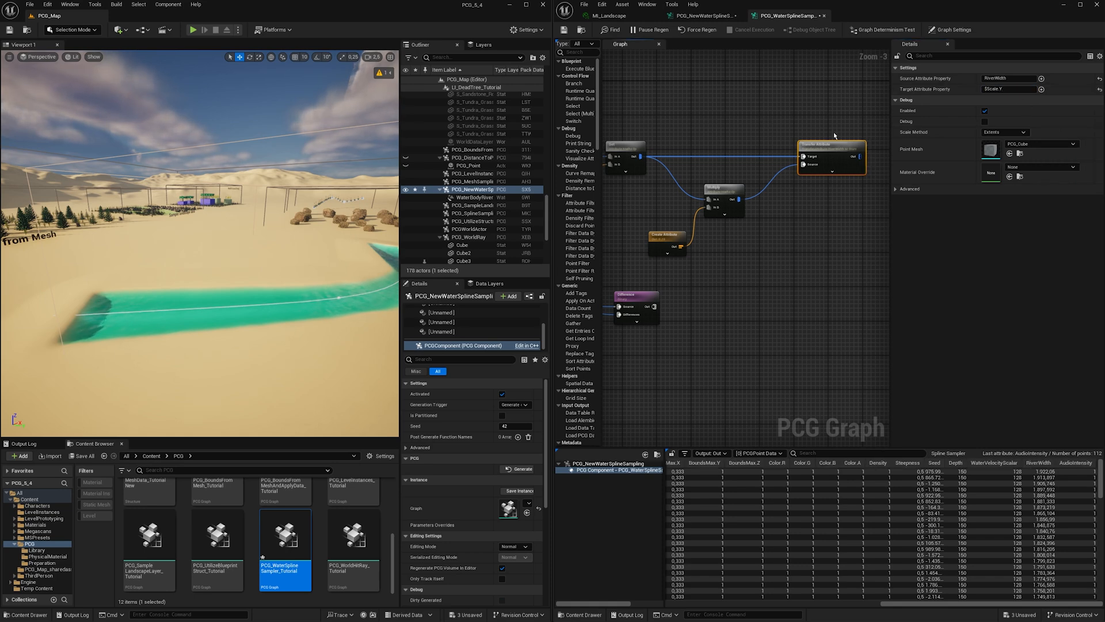
Turn on the Transfer Attribute node's debug display and set the vector Create Attribute node's X value to 500
{"action": "key", "text": "d"}
{"action": "right_click_drag", "start_coordinate": [230, 242], "coordinate": [132, 262]}
{"action": "right_click_drag", "start_coordinate": [631, 205], "coordinate": [717, 217]}
{"action": "left_click_drag", "start_coordinate": [655, 211], "coordinate": [654, 211]}
{"action": "left_click", "coordinate": [989, 89]}
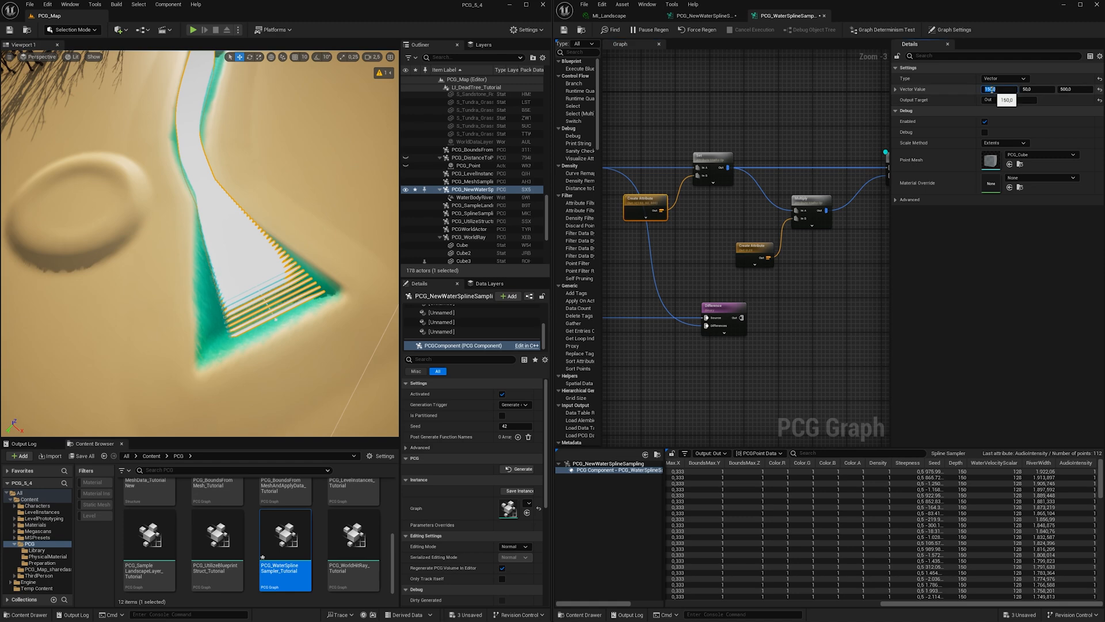
{"action": "type", "text": "250"}
{"action": "key", "text": "Return"}
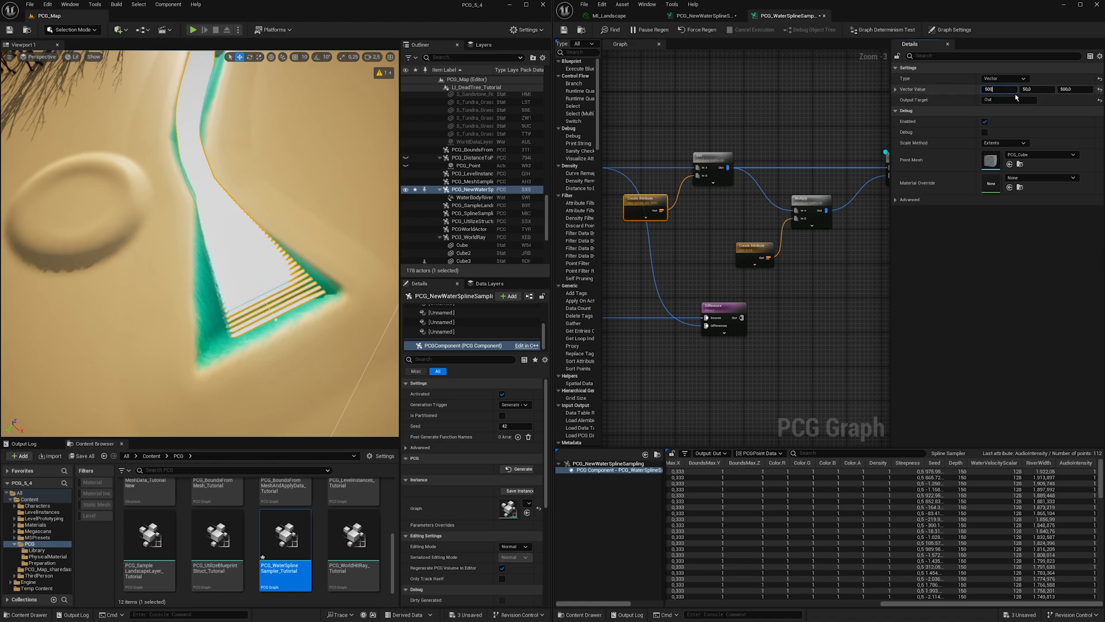
{"action": "key", "text": "Return"}
Move the float Create Attribute node farther left below the Multiply node
{"action": "right_click_drag", "start_coordinate": [703, 223], "coordinate": [666, 220]}
{"action": "scroll", "coordinate": [801, 245], "scroll_direction": "up", "scroll_amount": 2}
{"action": "right_click_drag", "start_coordinate": [801, 245], "coordinate": [774, 253]}
{"action": "left_click_drag", "start_coordinate": [774, 253], "coordinate": [685, 267]}
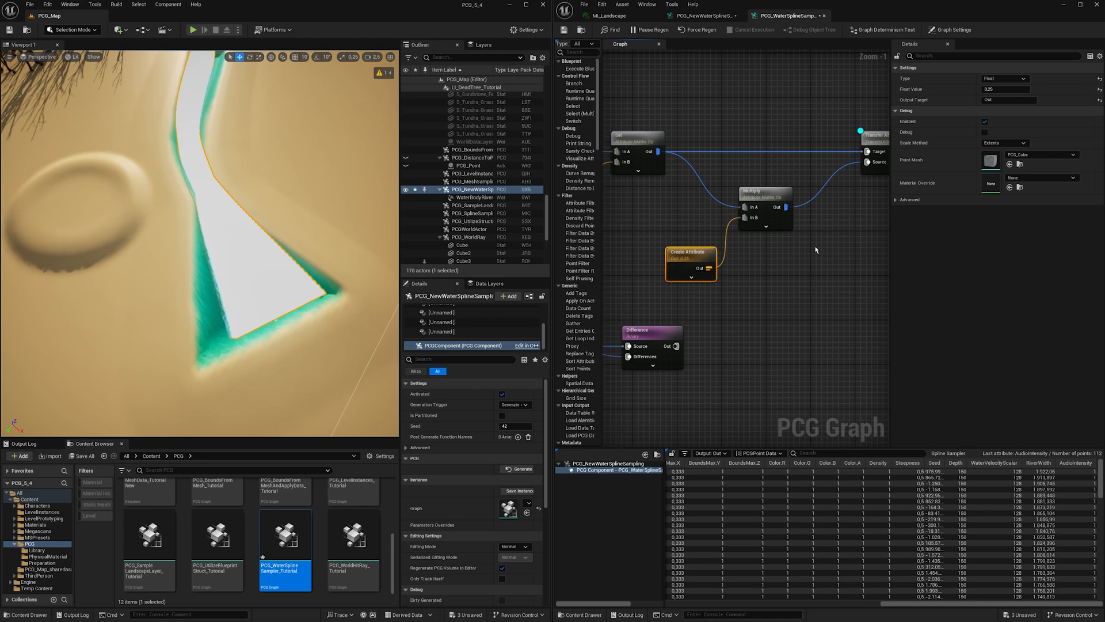
{"action": "right_click_drag", "start_coordinate": [816, 250], "coordinate": [776, 263]}
Try 0.4 as the float Create Attribute value and check how the debug points cover the river
{"action": "left_click", "coordinate": [1003, 89]}
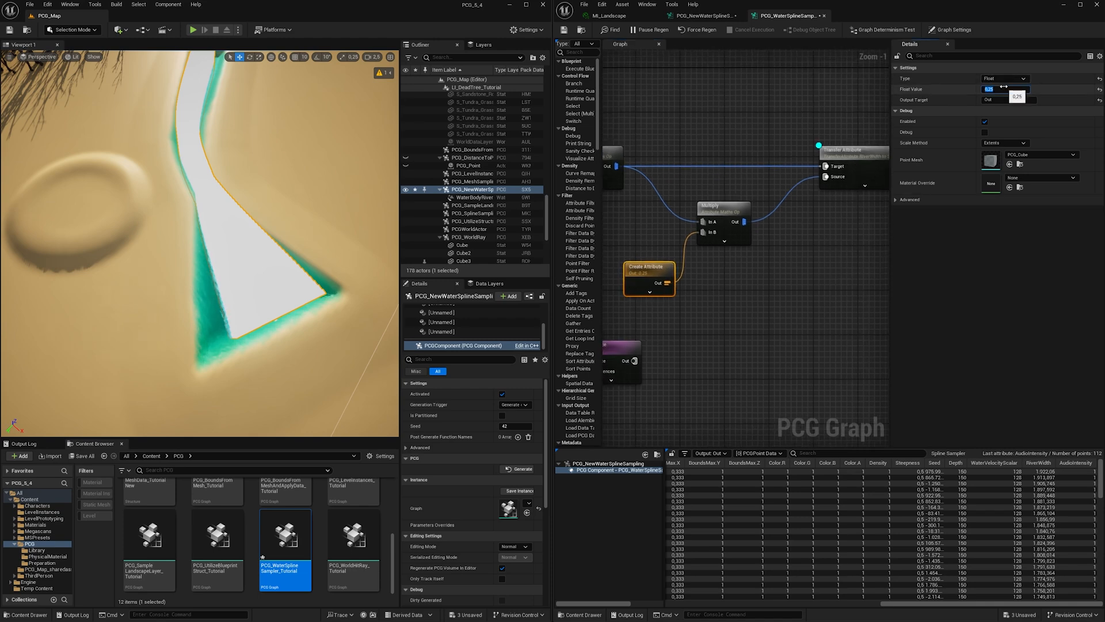
{"action": "right_click_drag", "start_coordinate": [200, 243], "coordinate": [178, 190]}
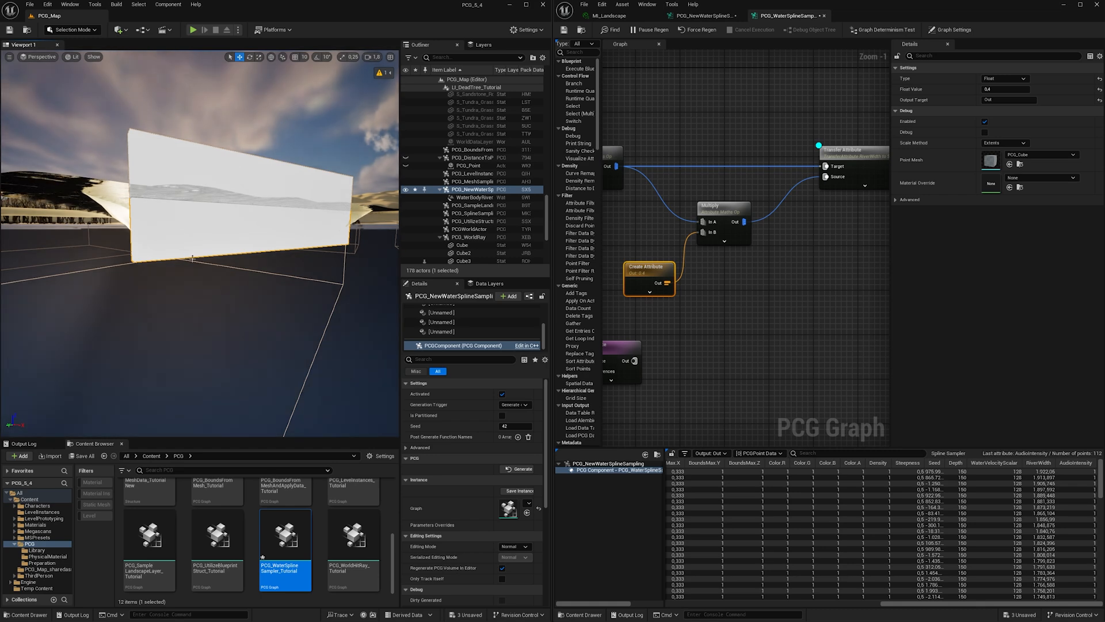
{"action": "scroll", "coordinate": [176, 120], "scroll_direction": "down", "scroll_amount": 2}
{"action": "right_click_drag", "start_coordinate": [178, 252], "coordinate": [207, 129]}
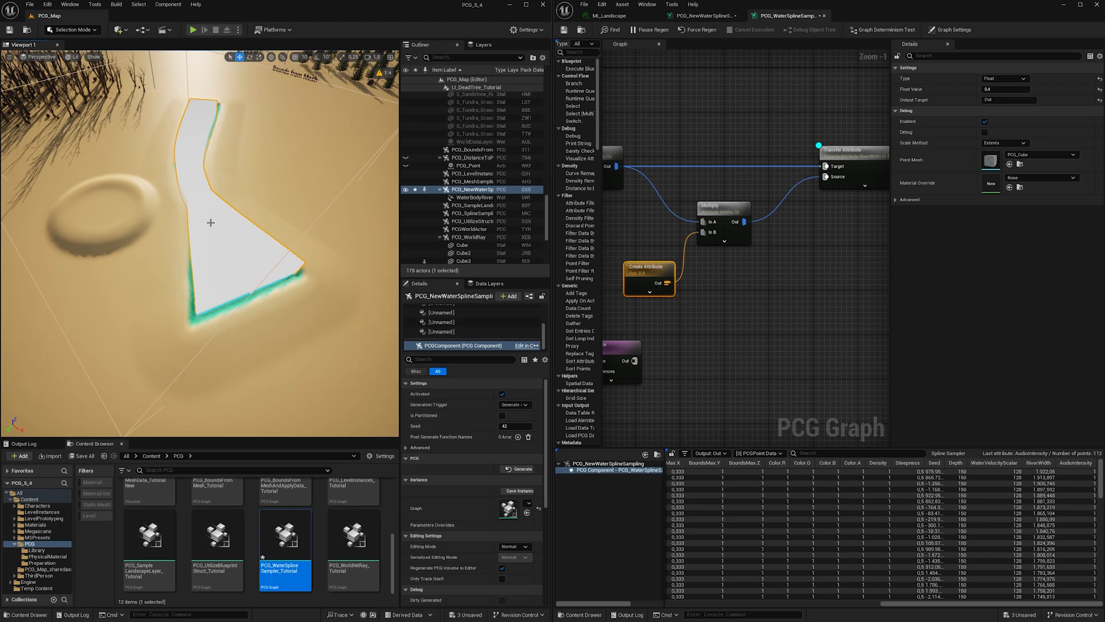
Move the Difference node farther right, connect the Transfer Attribute output to its Differences input, and switch the debug display to it
{"action": "scroll", "coordinate": [808, 318], "scroll_direction": "down", "scroll_amount": 4}
{"action": "left_click", "coordinate": [665, 261]}
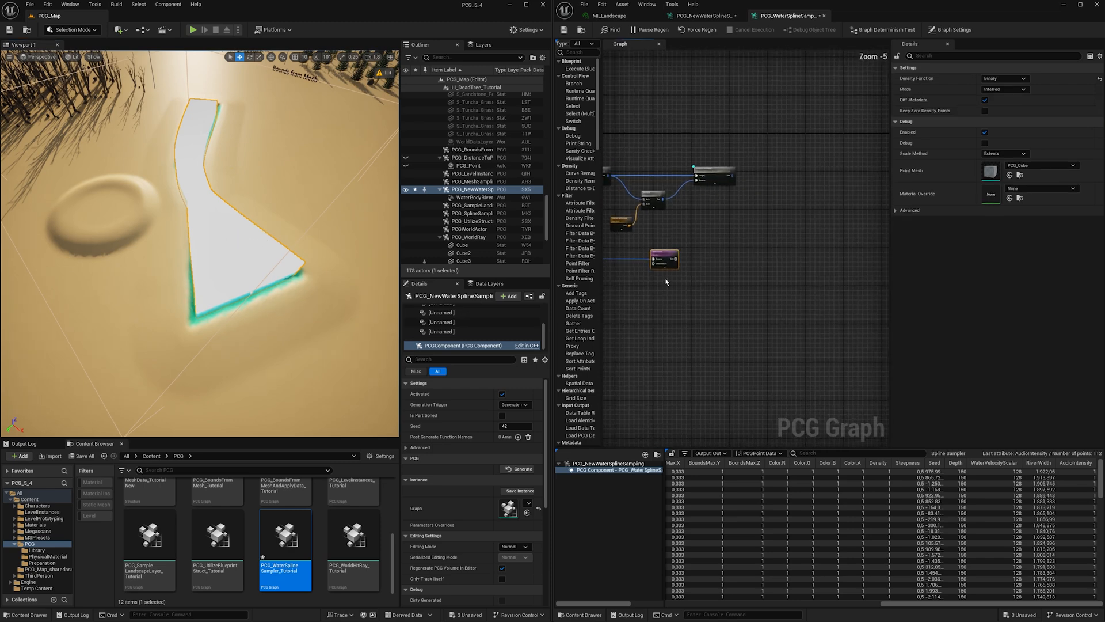
{"action": "left_click_drag", "start_coordinate": [662, 256], "coordinate": [785, 258]}
{"action": "scroll", "coordinate": [748, 224], "scroll_direction": "up", "scroll_amount": 1}
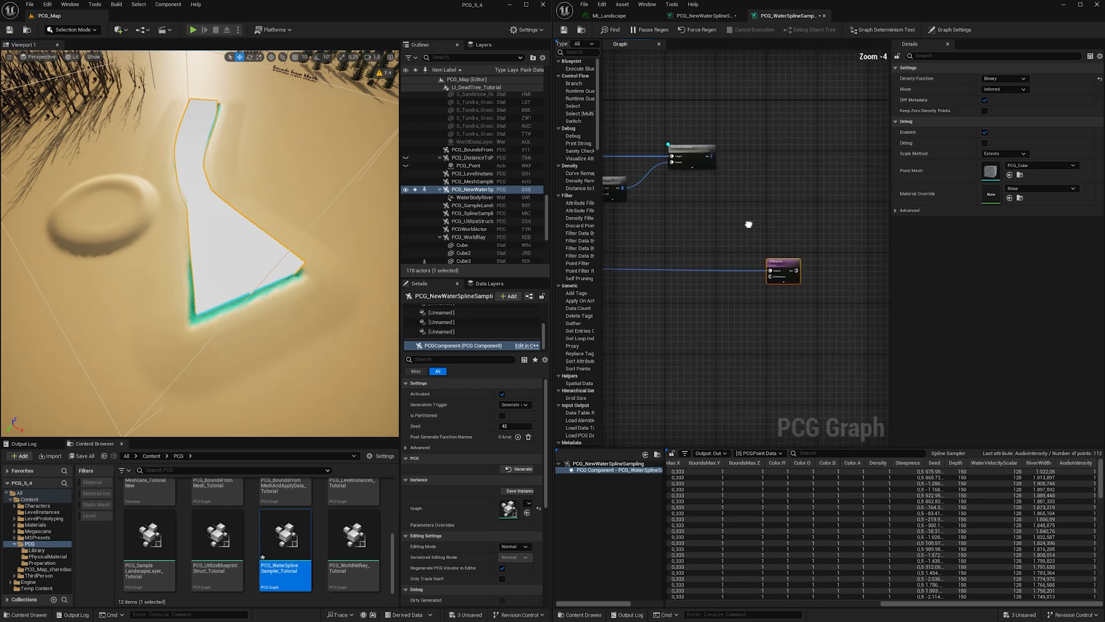
{"action": "left_click_drag", "start_coordinate": [710, 156], "coordinate": [770, 270]}
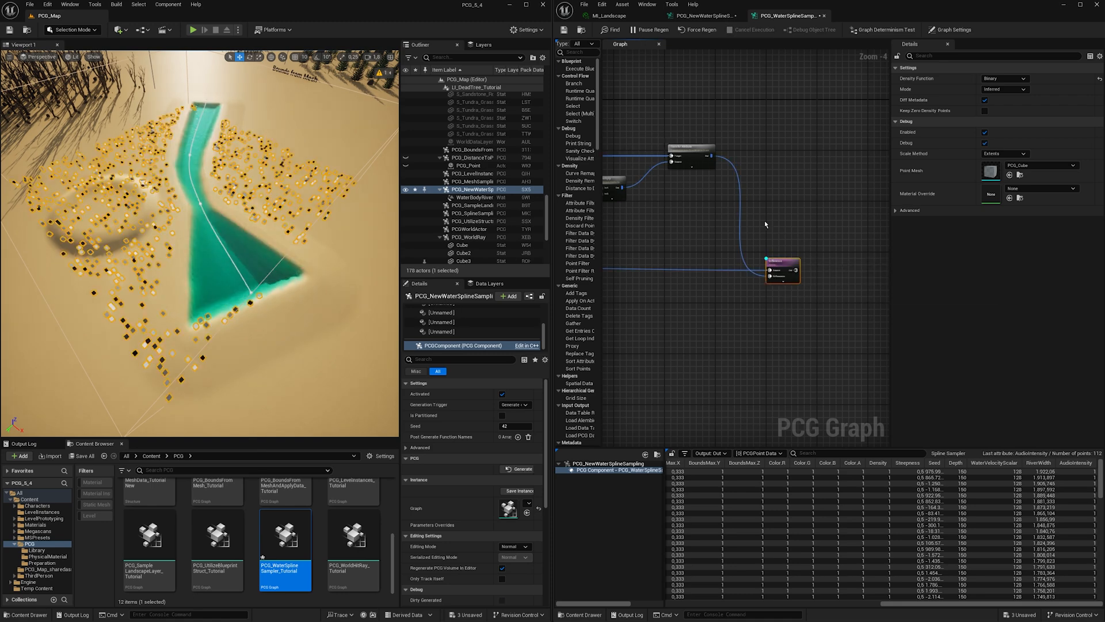
Turn the Transfer Attribute node's debug display back on and compare the river points with the surrounding surface points from several angles
{"action": "right_click_drag", "start_coordinate": [765, 224], "coordinate": [857, 199]}
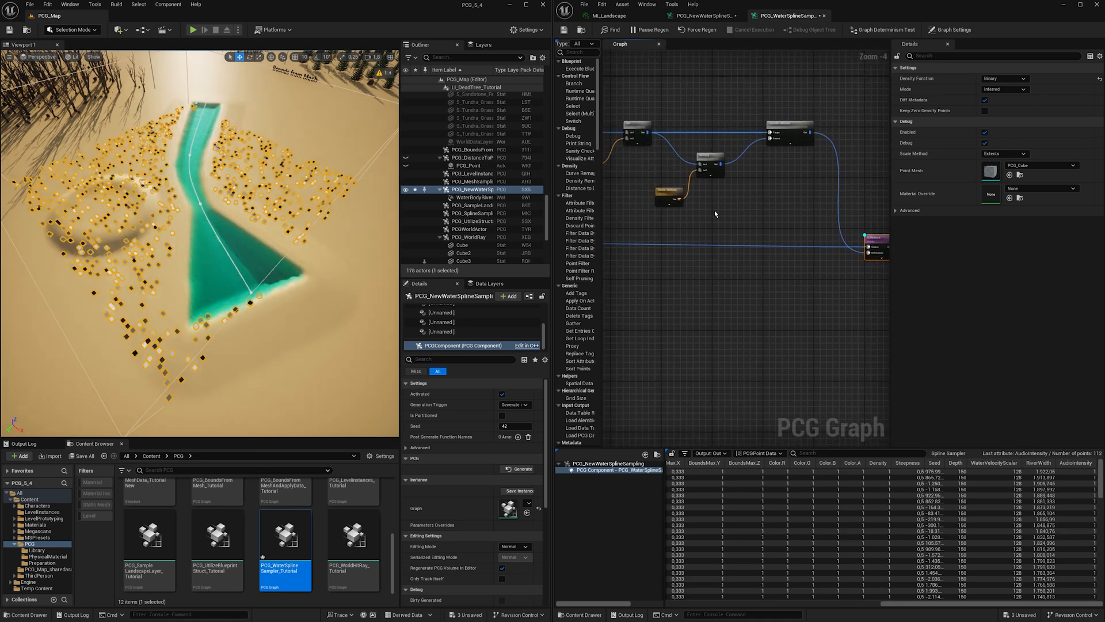
{"action": "right_click_drag", "start_coordinate": [164, 346], "coordinate": [127, 334]}
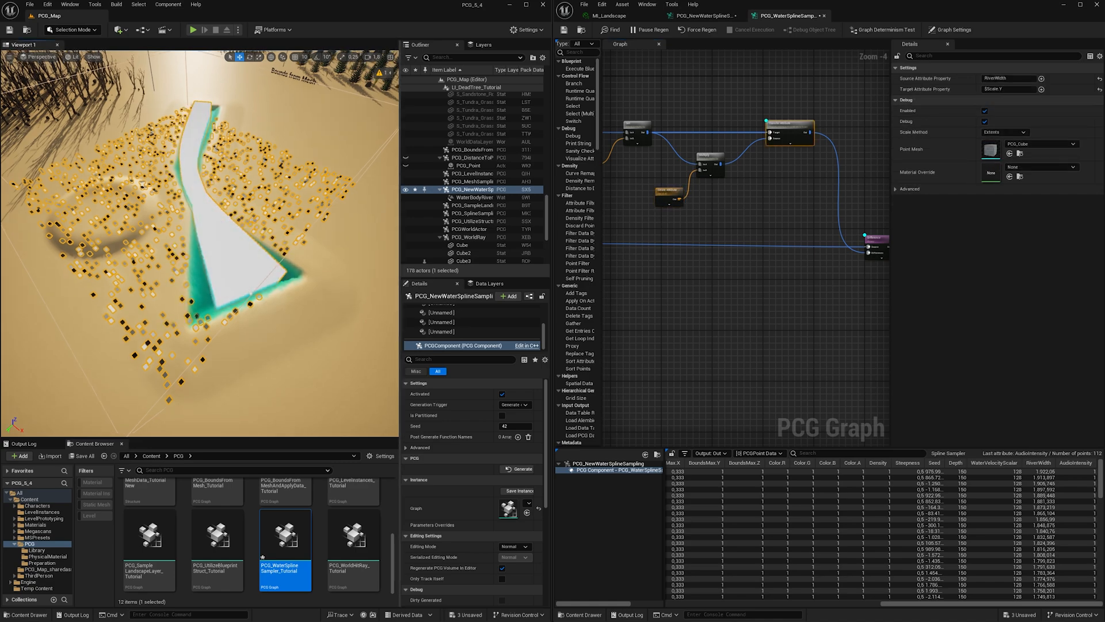
{"action": "right_click_drag", "start_coordinate": [206, 310], "coordinate": [206, 291]}
{"action": "left_click_drag", "start_coordinate": [218, 358], "coordinate": [230, 309], "text": "alt"}
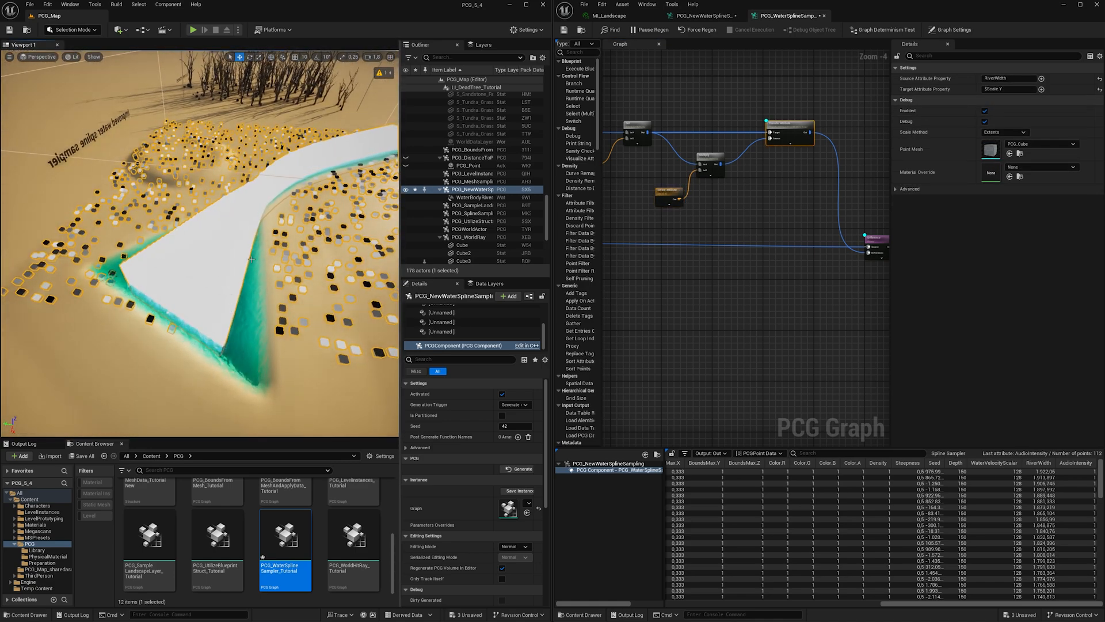
{"action": "left_click_drag", "start_coordinate": [251, 259], "coordinate": [182, 265], "text": "alt"}
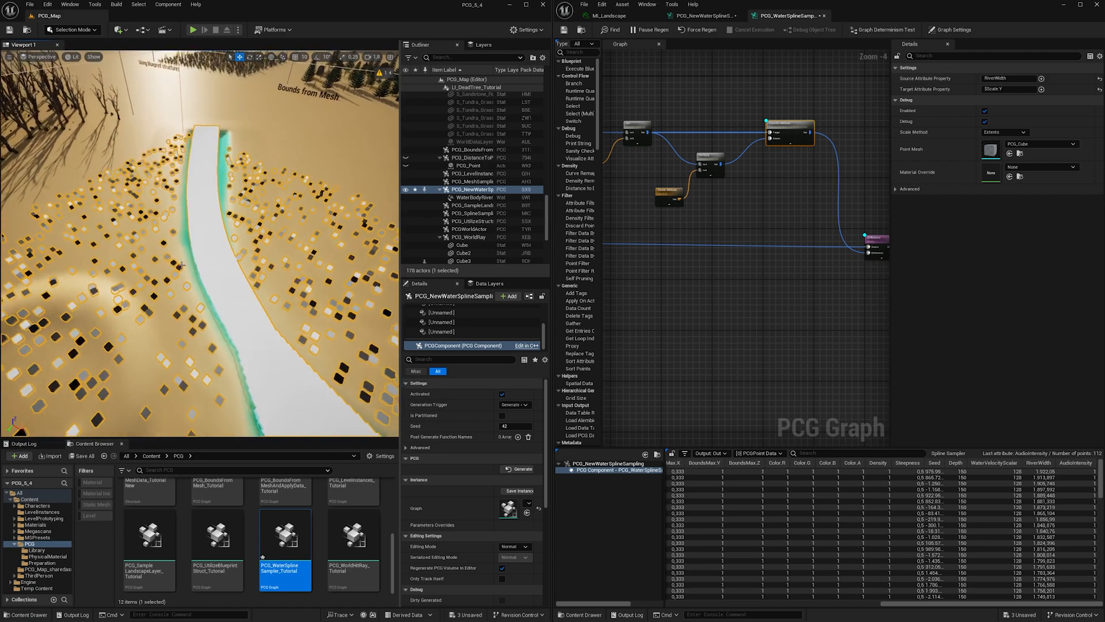
{"action": "right_click_drag", "start_coordinate": [182, 264], "coordinate": [115, 268]}
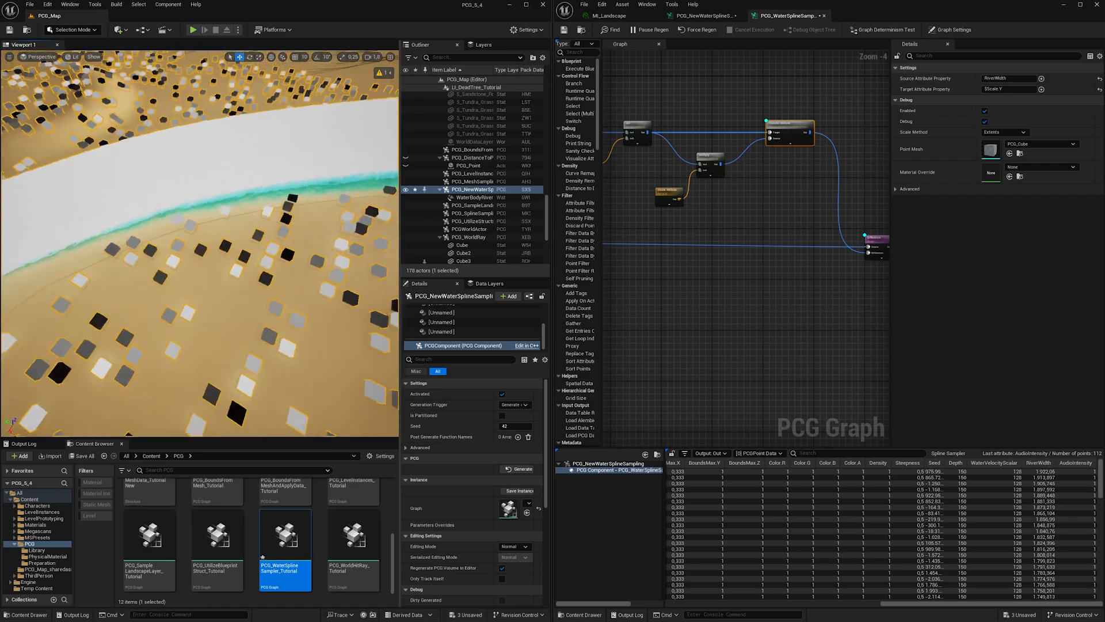
{"action": "right_click_drag", "start_coordinate": [230, 221], "coordinate": [136, 229]}
Try the multiplier's float value at 0.4 again and inspect the point coverage along both river banks
{"action": "left_click", "coordinate": [663, 202]}
{"action": "right_click_drag", "start_coordinate": [695, 213], "coordinate": [709, 219]}
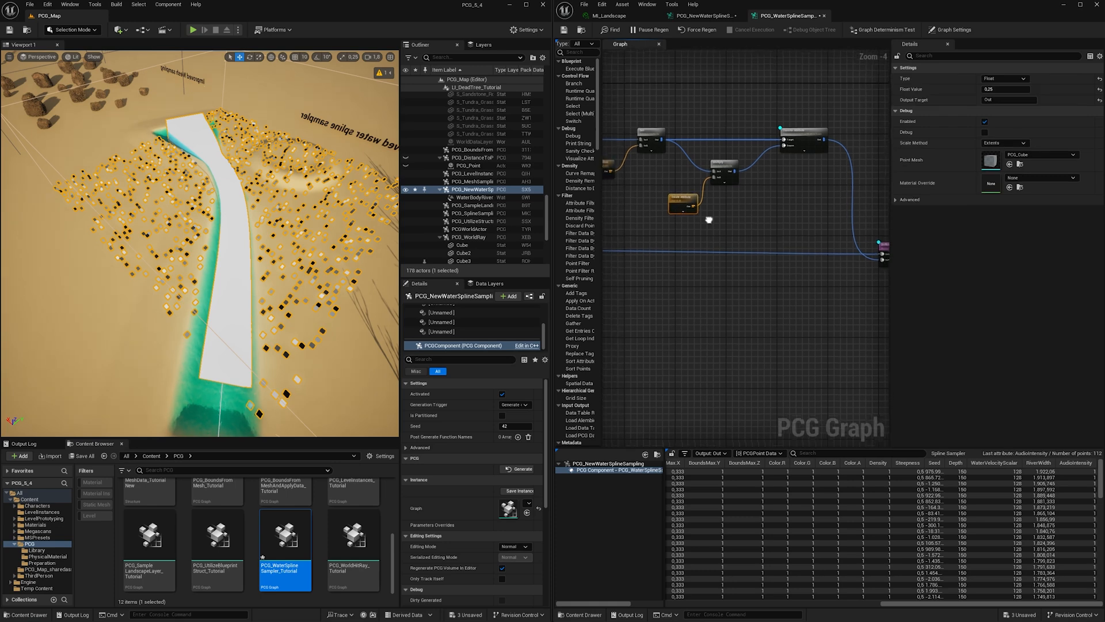
{"action": "scroll", "coordinate": [709, 220], "scroll_direction": "up", "scroll_amount": 1}
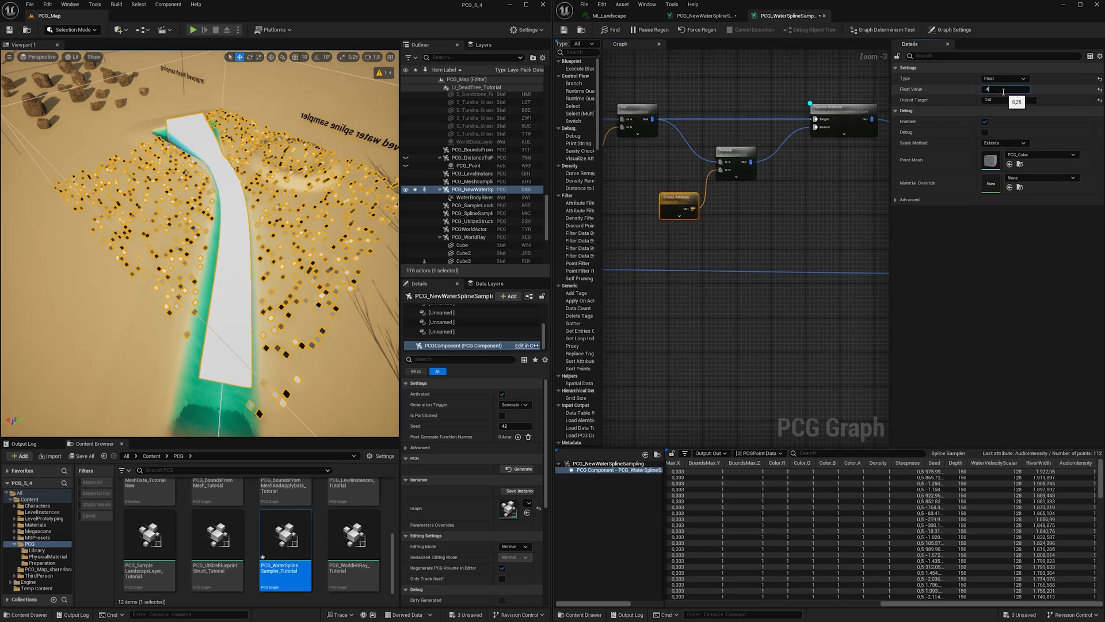
{"action": "right_click_drag", "start_coordinate": [199, 243], "coordinate": [199, 193]}
{"action": "right_click_drag", "start_coordinate": [251, 284], "coordinate": [190, 284]}
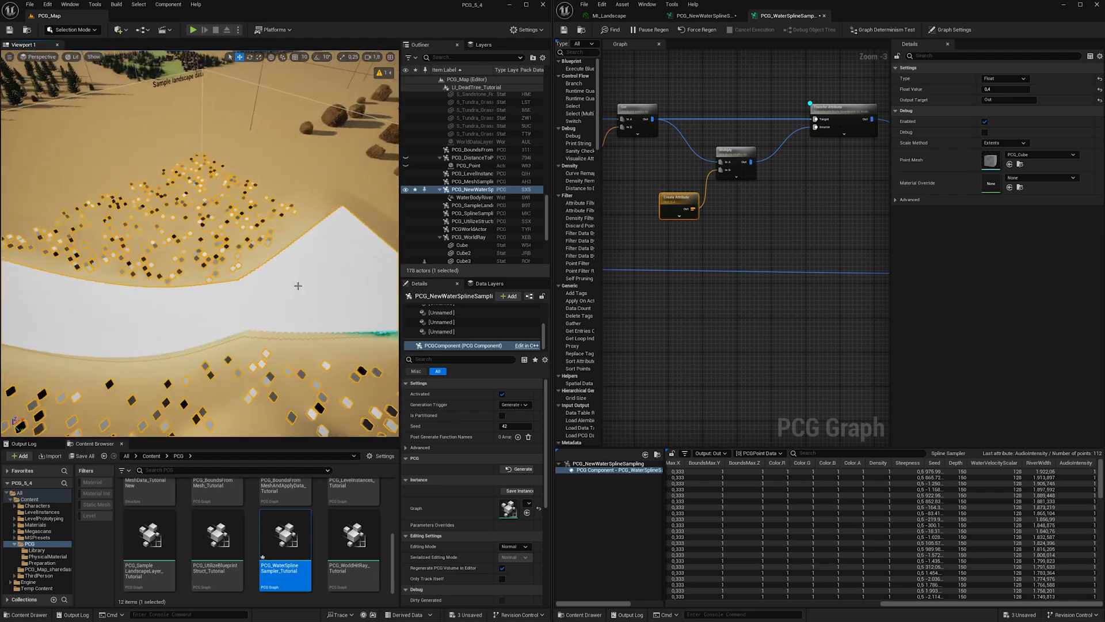
{"action": "right_click_drag", "start_coordinate": [298, 286], "coordinate": [179, 282]}
{"action": "right_click_drag", "start_coordinate": [199, 243], "coordinate": [213, 276]}
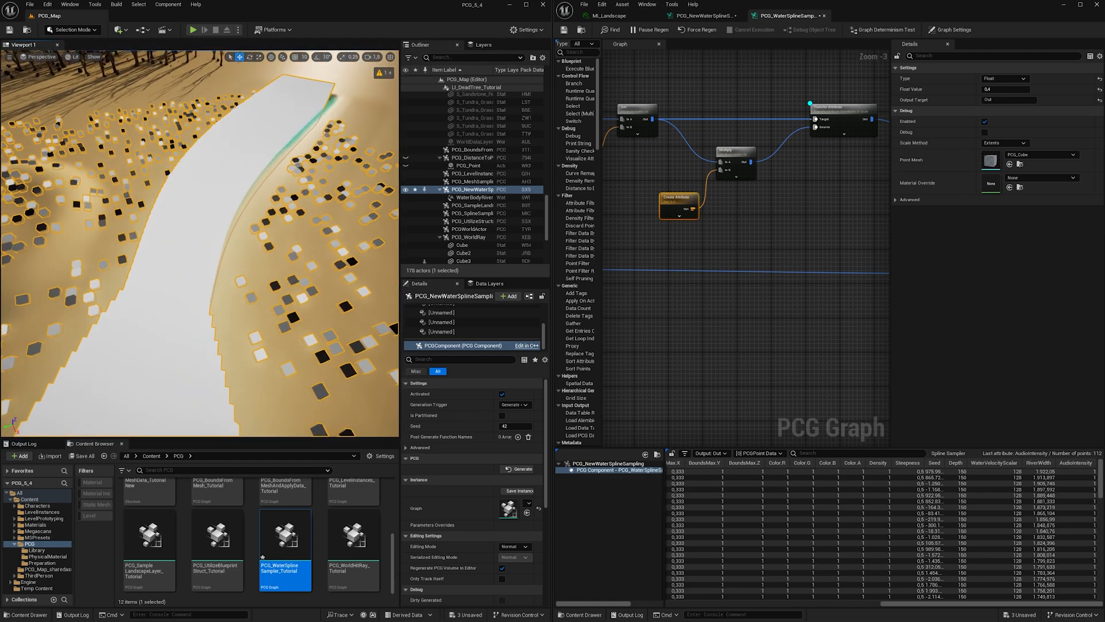
Try 0.25 as the float Create Attribute value, settle on 0.3, and check the river coverage
{"action": "left_click", "coordinate": [1005, 89]}
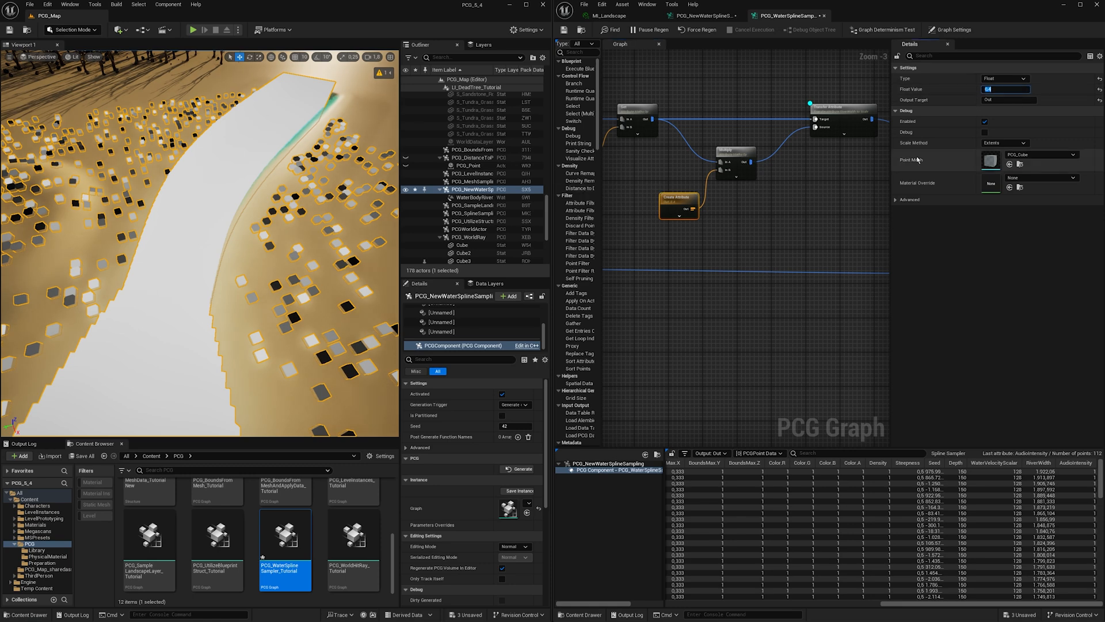
{"action": "key", "text": "Return"}
{"action": "right_click_drag", "start_coordinate": [200, 201], "coordinate": [206, 155]}
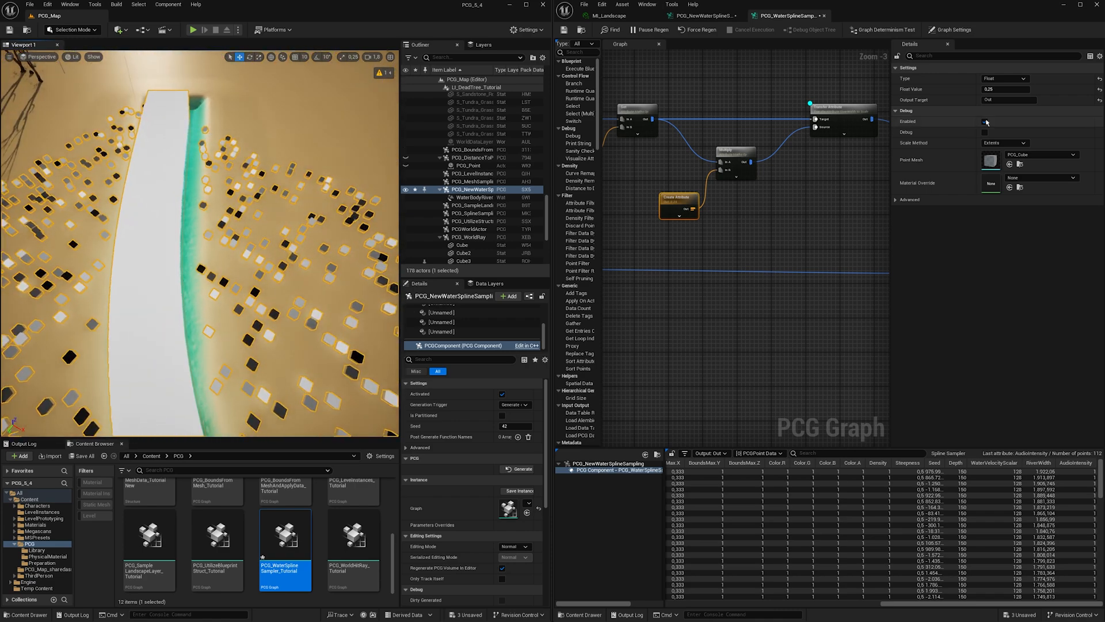
{"action": "type", "text": "0,3"}
{"action": "key", "text": "Return"}
{"action": "right_click_drag", "start_coordinate": [199, 230], "coordinate": [224, 268]}
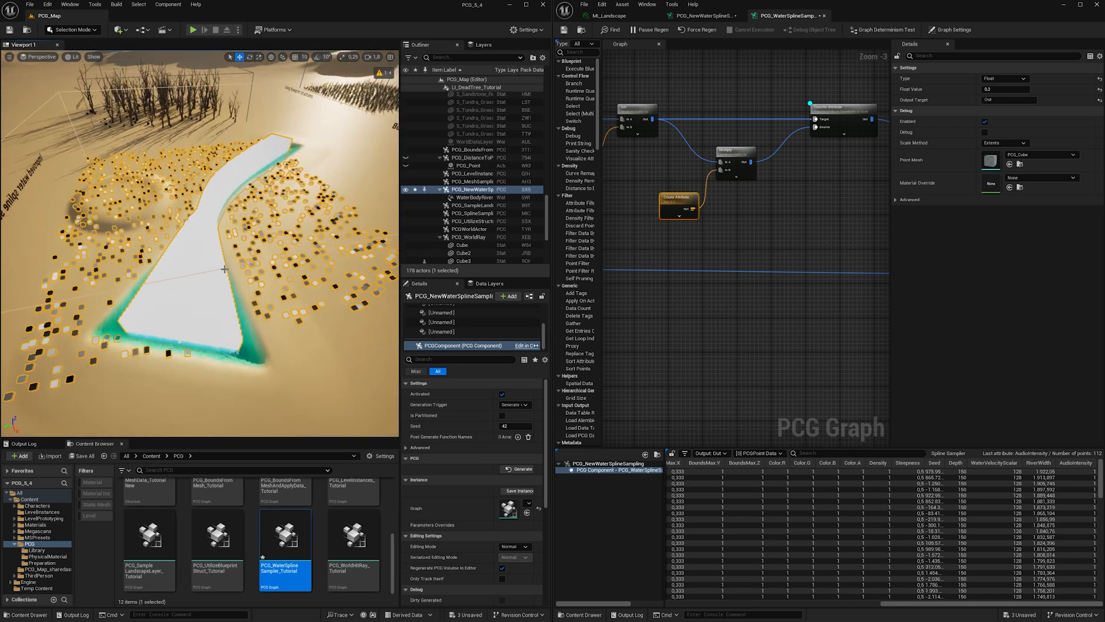
Review the node chain from the spline sampling through the Set, Multiply and Transfer Attribute nodes to the Difference node
{"action": "right_click_drag", "start_coordinate": [754, 211], "coordinate": [793, 213]}
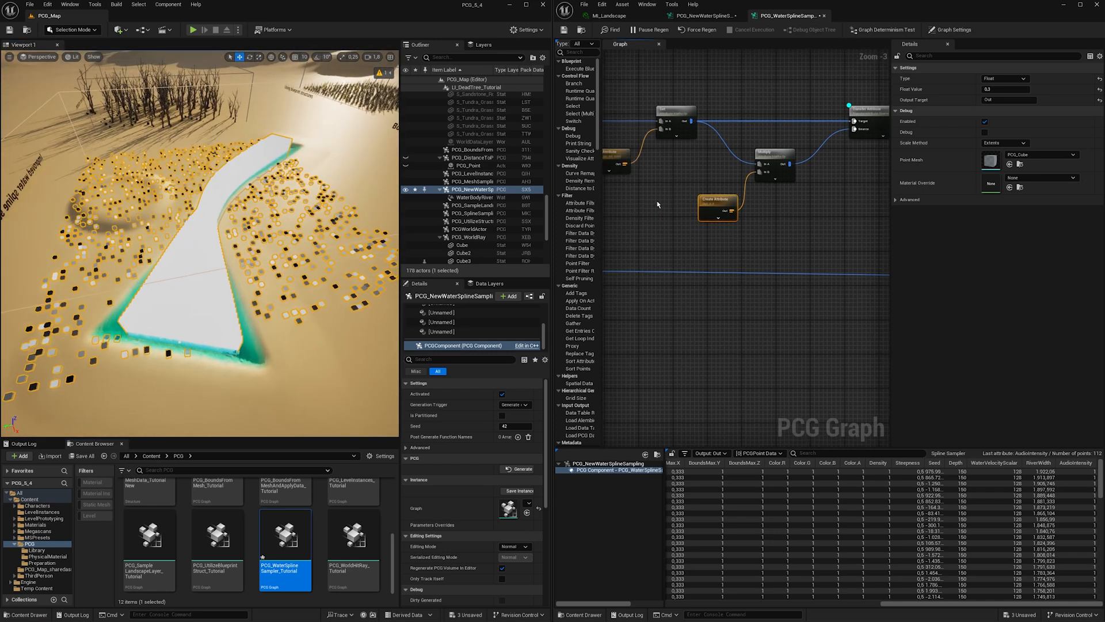
{"action": "mouse_move", "coordinate": [658, 205]}
{"action": "right_mouse_down"}
{"action": "mouse_move", "coordinate": [679, 215]}
{"action": "mouse_move", "coordinate": [650, 216]}
{"action": "right_mouse_up"}
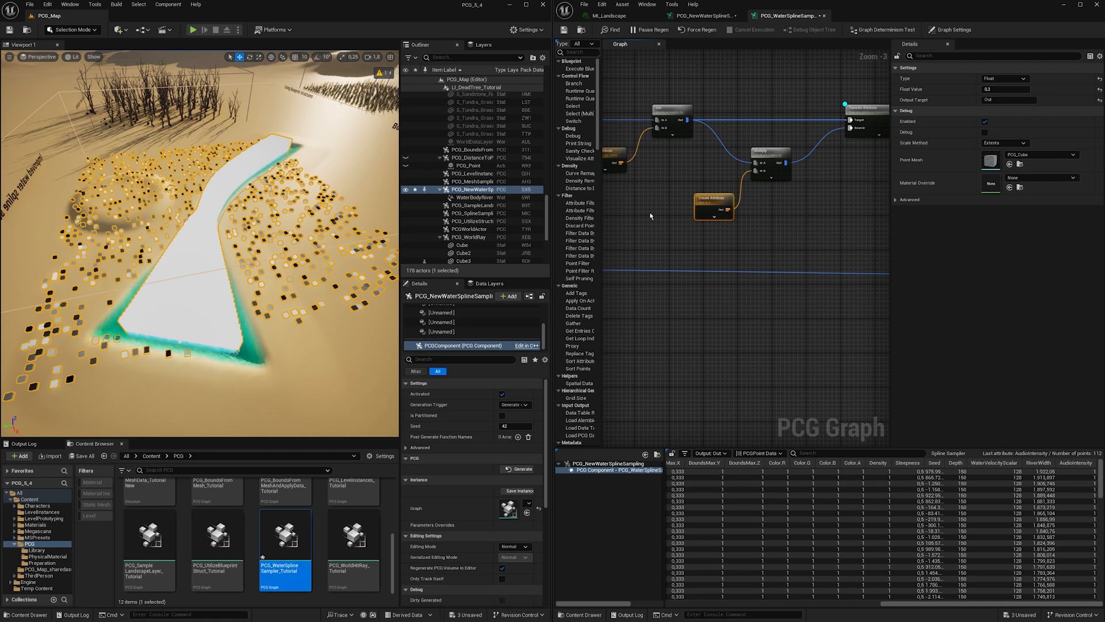
{"action": "scroll", "coordinate": [651, 216], "scroll_direction": "down", "scroll_amount": 3}
{"action": "scroll", "coordinate": [693, 213], "scroll_direction": "up", "scroll_amount": 2}
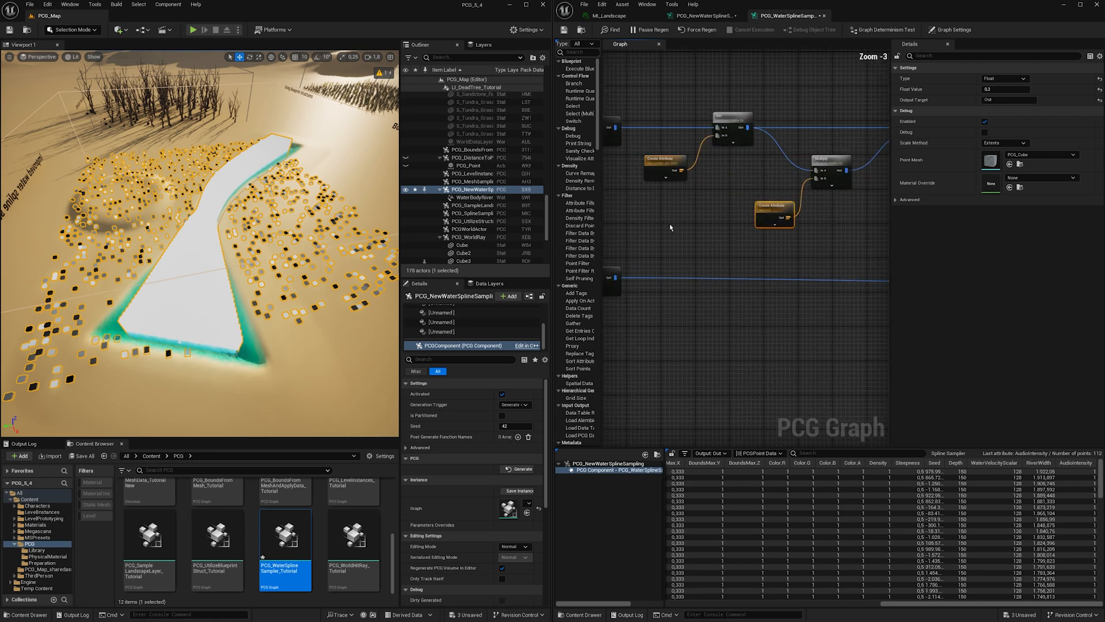
{"action": "scroll", "coordinate": [668, 224], "scroll_direction": "down", "scroll_amount": 1}
{"action": "right_click_drag", "start_coordinate": [661, 229], "coordinate": [652, 212]}
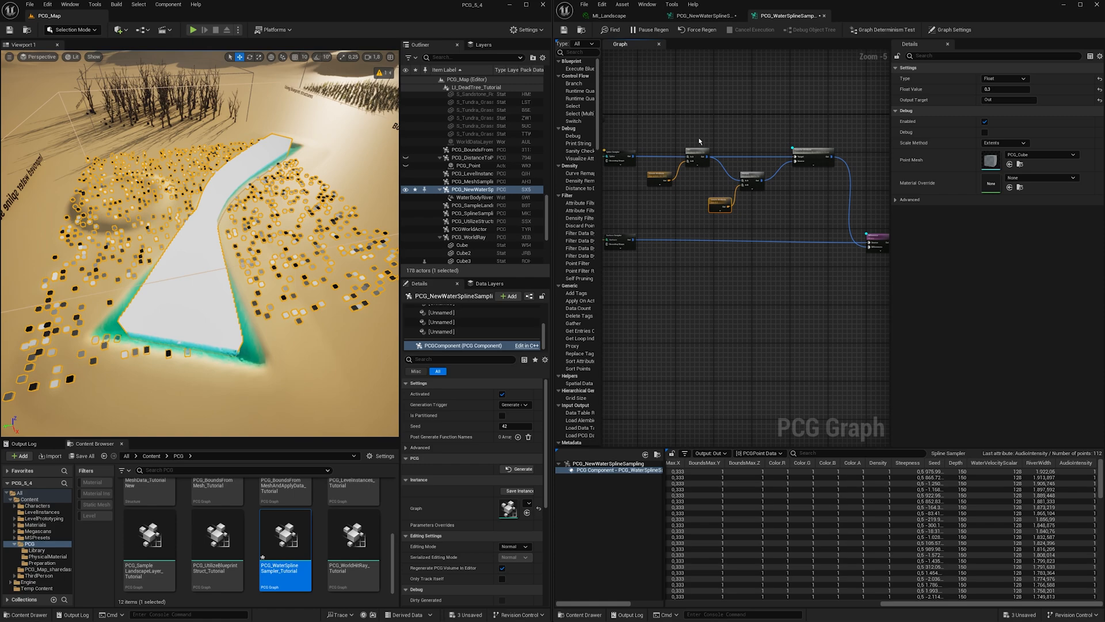
Add a Static Mesh Spawner fed by the Difference node's output and give it a PCG_Spruce_01 mesh entry
{"action": "right_click_drag", "start_coordinate": [698, 139], "coordinate": [732, 136]}
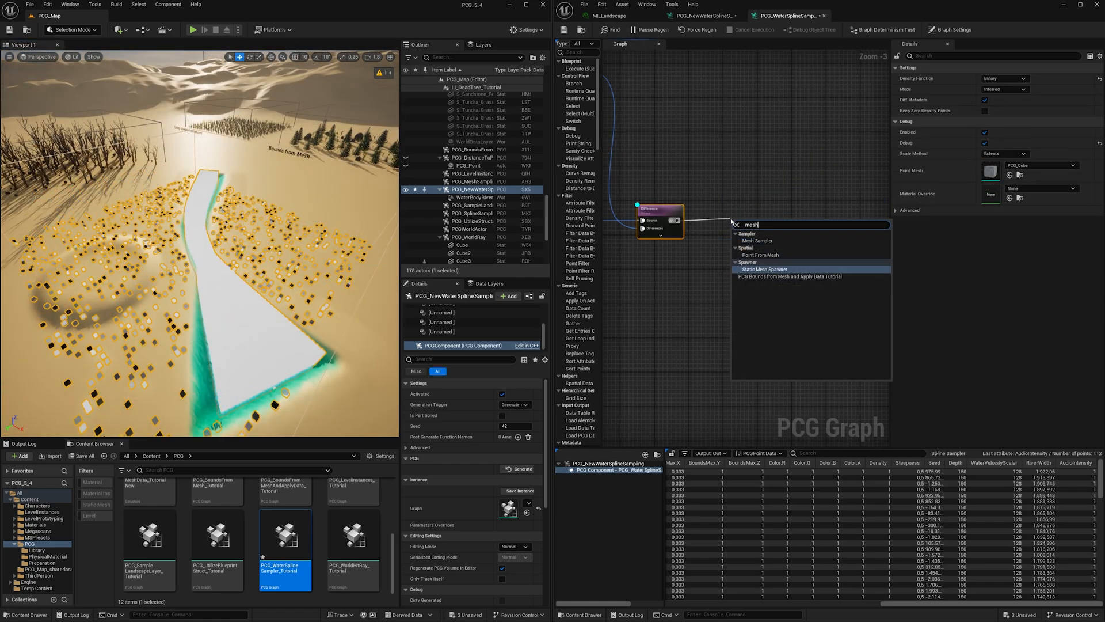
{"action": "key", "text": "Return"}
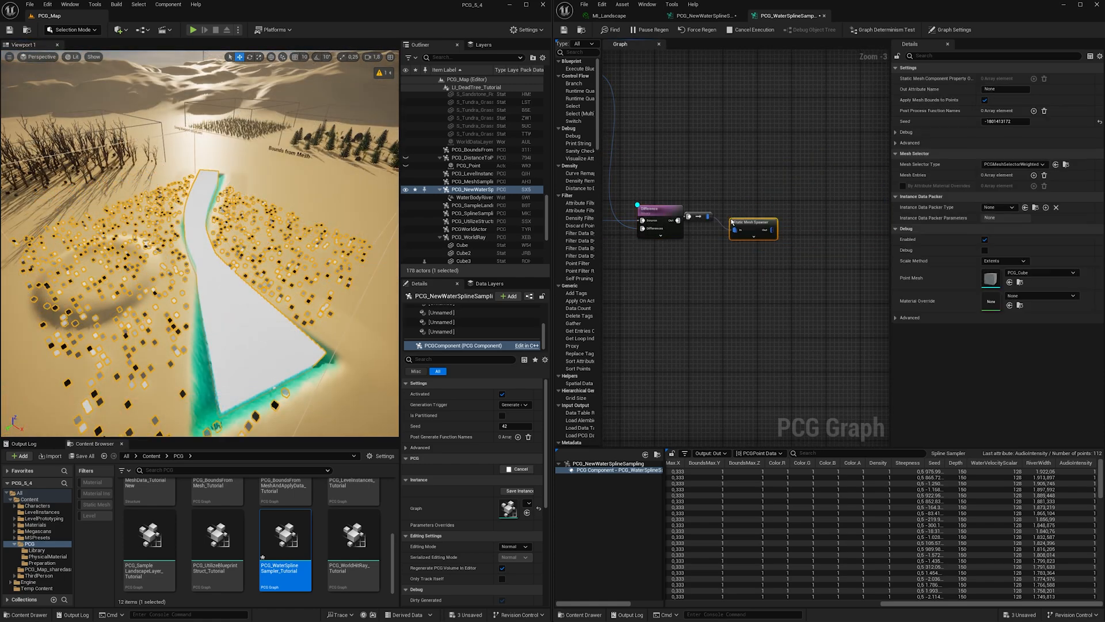
{"action": "left_click_drag", "start_coordinate": [739, 223], "coordinate": [780, 209]}
{"action": "left_click_drag", "start_coordinate": [701, 216], "coordinate": [733, 217]}
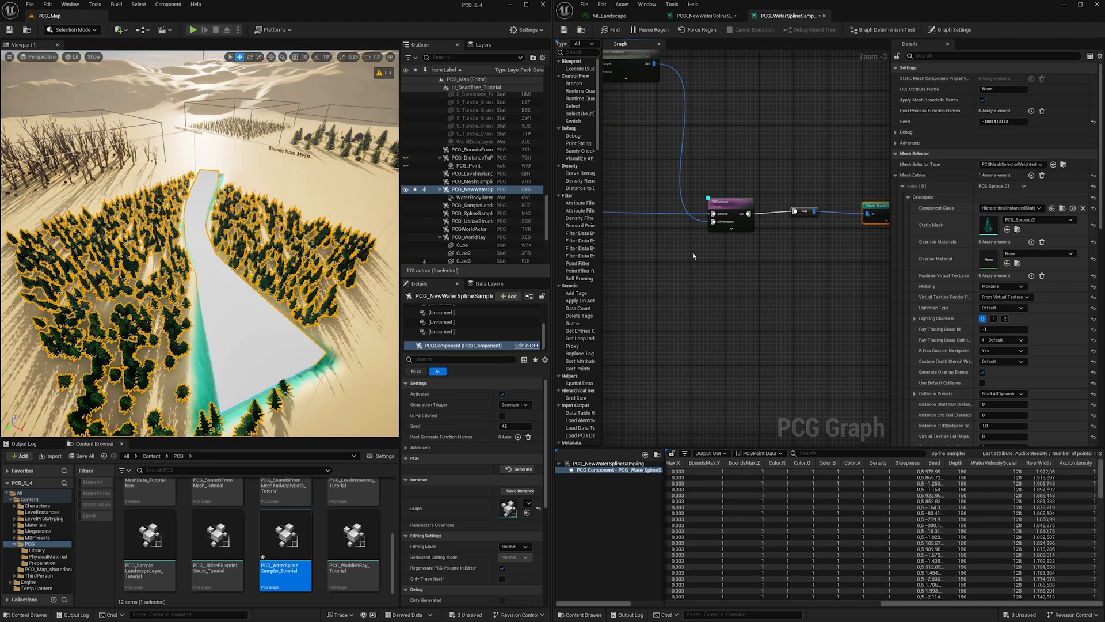
{"action": "scroll", "coordinate": [693, 253], "scroll_direction": "down", "scroll_amount": 3}
{"action": "right_click_drag", "start_coordinate": [698, 237], "coordinate": [769, 262]}
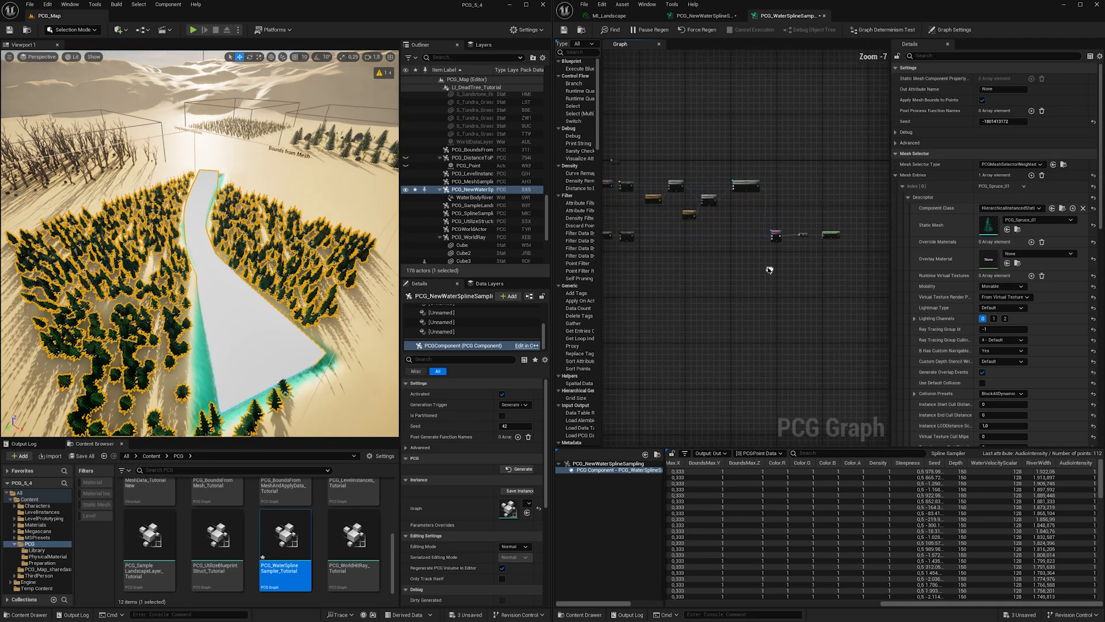
Turn off the Transfer Attribute node's debug display, inspect its point attributes, and view the spruces along the river
{"action": "scroll", "coordinate": [743, 245], "scroll_direction": "up", "scroll_amount": 1}
{"action": "right_click_drag", "start_coordinate": [737, 203], "coordinate": [685, 230]}
{"action": "scroll", "coordinate": [705, 175], "scroll_direction": "up", "scroll_amount": 2}
{"action": "left_click", "coordinate": [716, 194]}
{"action": "key", "text": "a"}
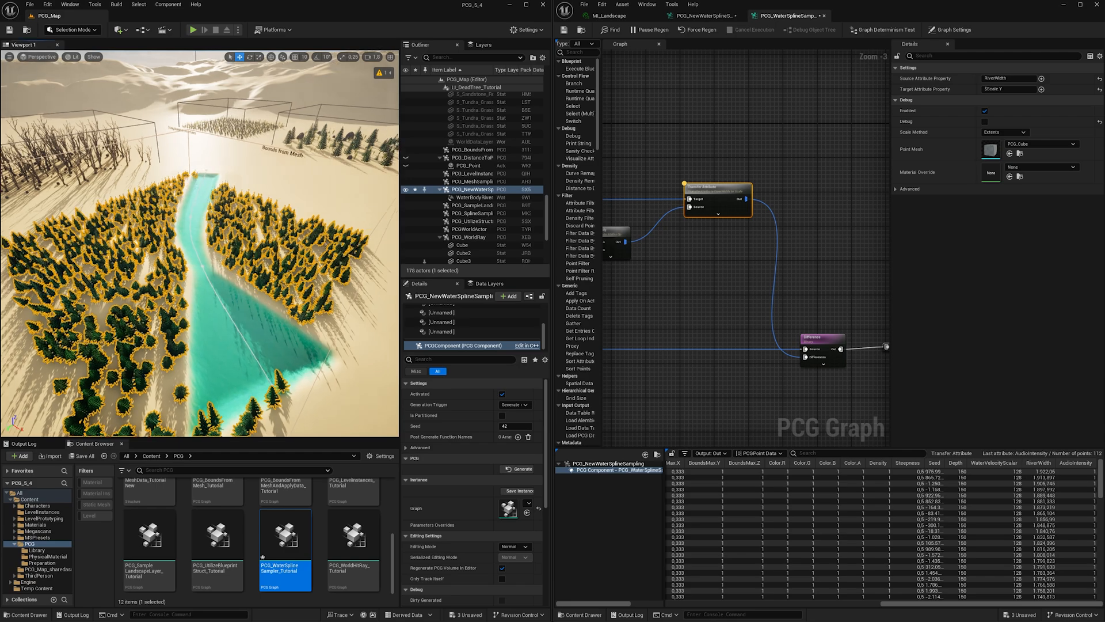
{"action": "right_click_drag", "start_coordinate": [200, 243], "coordinate": [173, 242]}
{"action": "scroll", "coordinate": [200, 243], "scroll_direction": "down", "scroll_amount": 2}
{"action": "right_click_drag", "start_coordinate": [655, 262], "coordinate": [625, 263]}
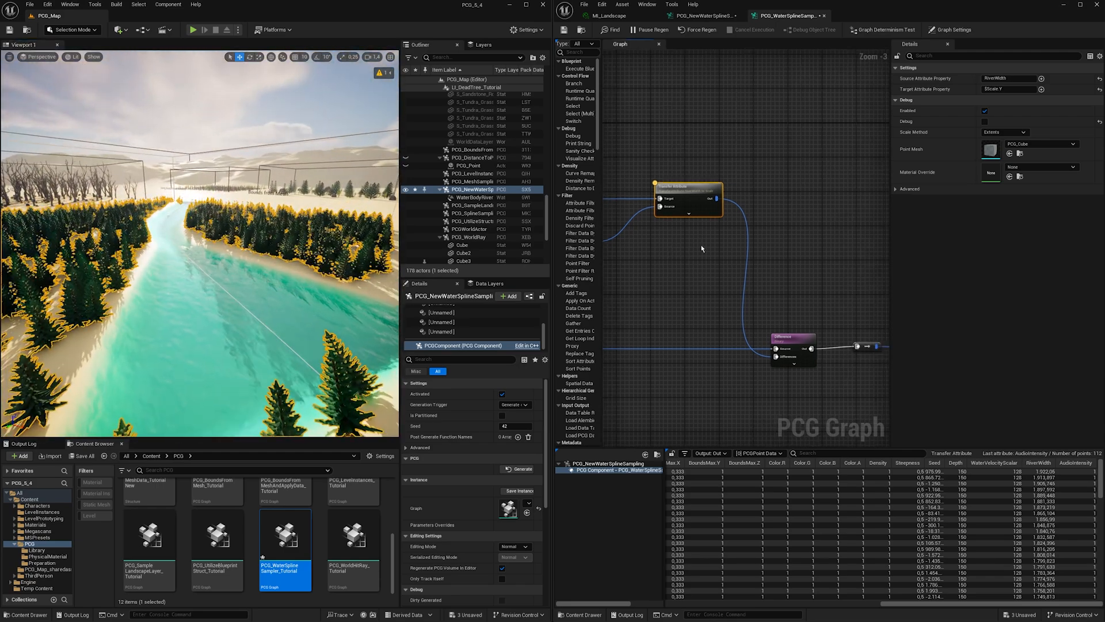
Add an Attribute Filter fed by the Transfer Attribute node's output and set its target attribute to Depth
{"action": "right_click_drag", "start_coordinate": [811, 222], "coordinate": [715, 228]}
{"action": "scroll", "coordinate": [715, 228], "scroll_direction": "down", "scroll_amount": 2}
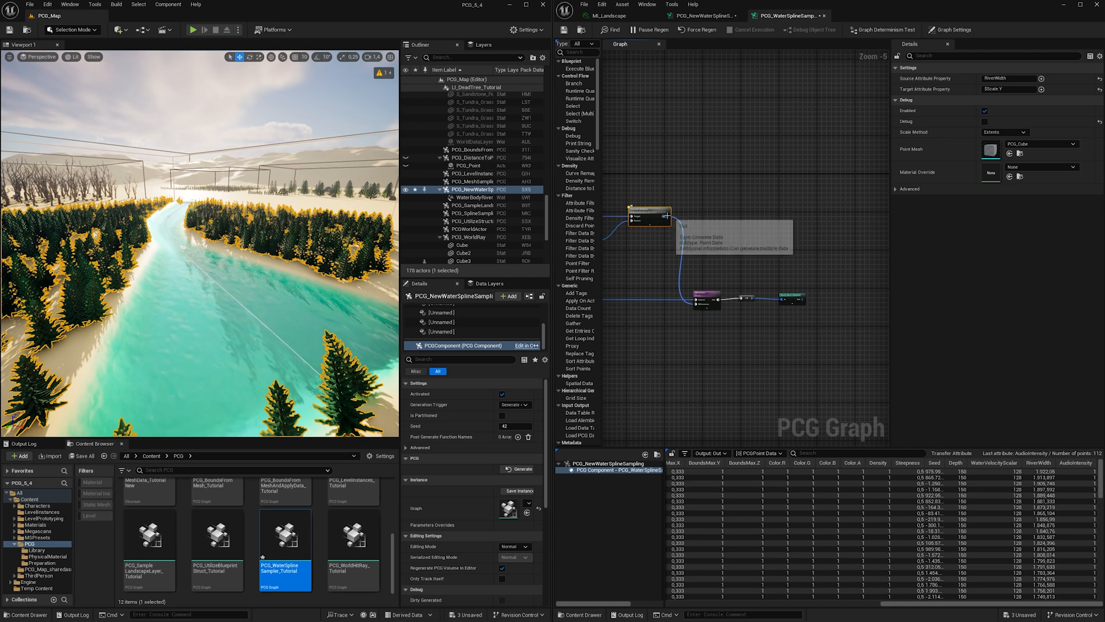
{"action": "left_click_drag", "start_coordinate": [667, 216], "coordinate": [726, 215]}
{"action": "type", "text": "attr"}
{"action": "key", "text": "Return"}
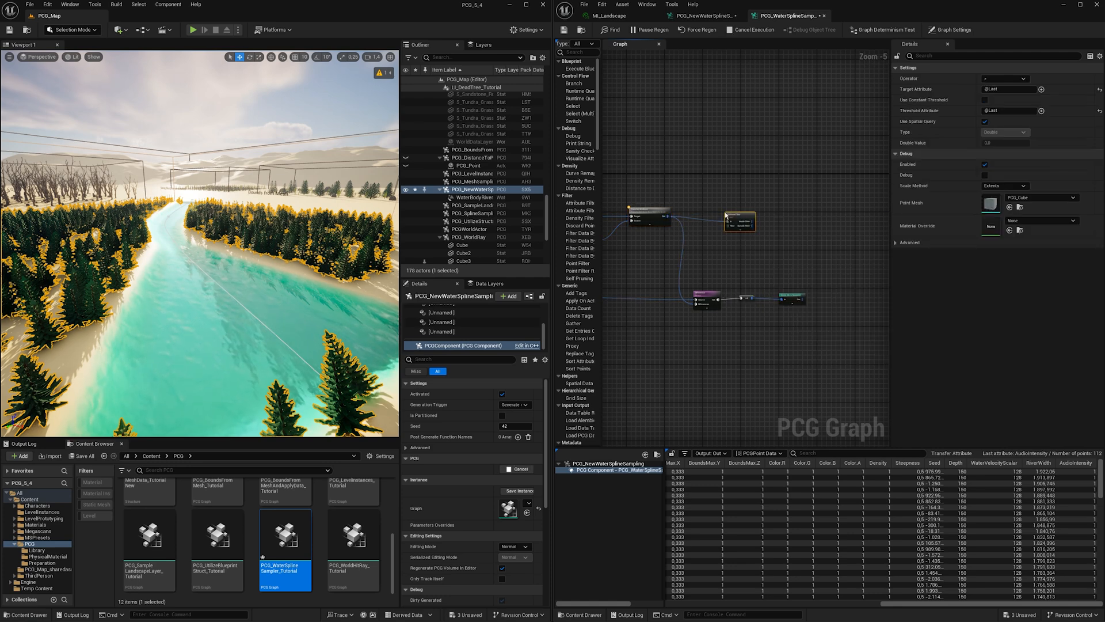
{"action": "scroll", "coordinate": [737, 237], "scroll_direction": "up", "scroll_amount": 2}
{"action": "left_click", "coordinate": [1012, 90]}
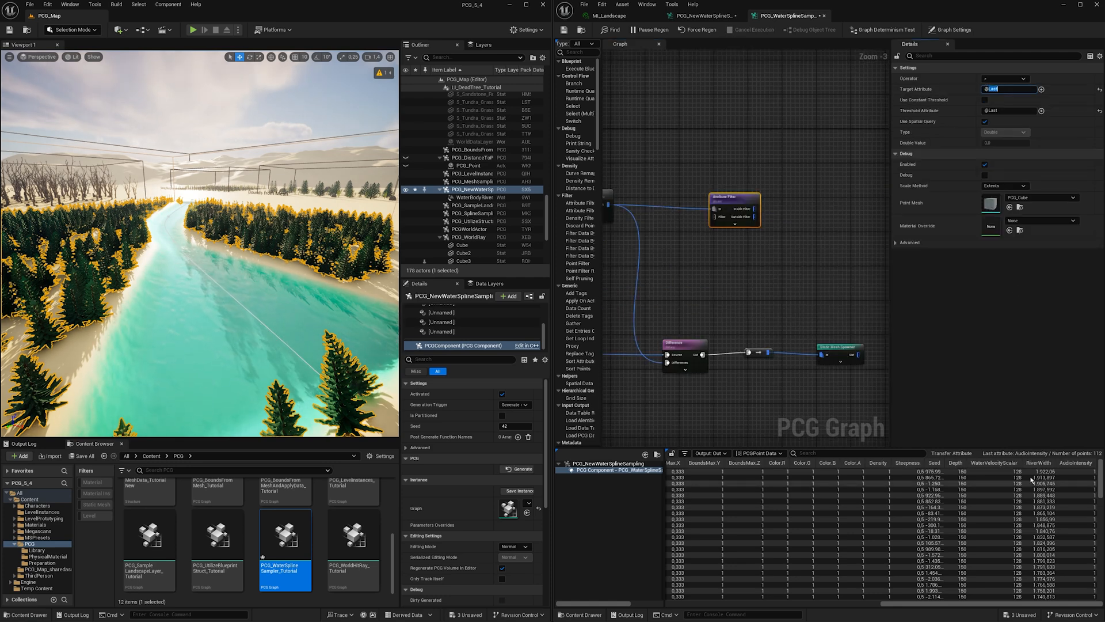
{"action": "type", "text": "D"}
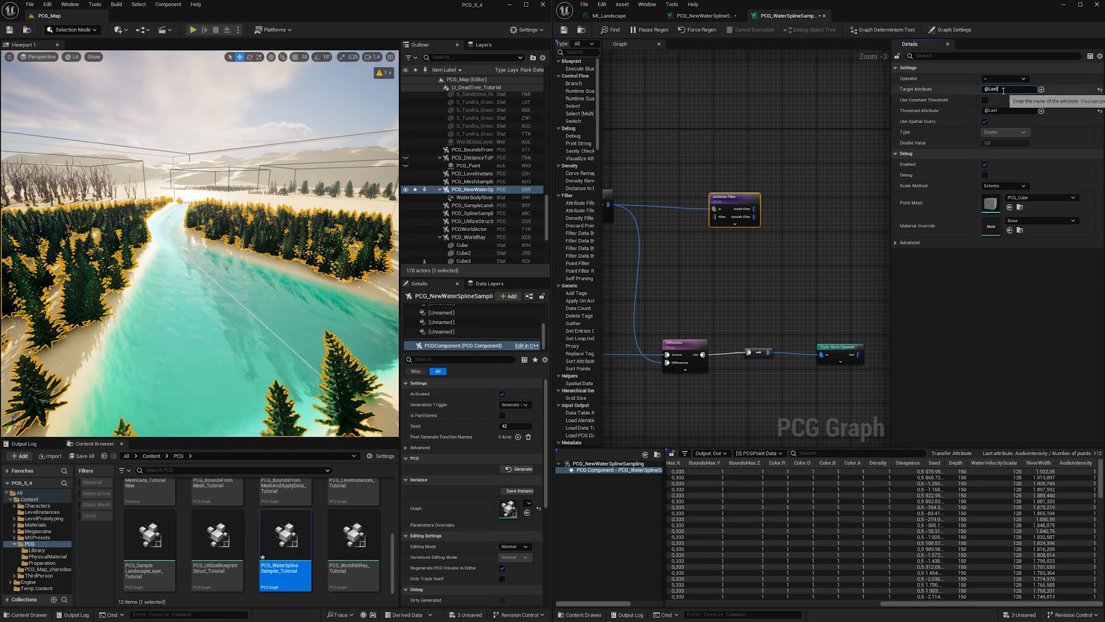
{"action": "type", "text": "epth"}
{"action": "key", "text": "Return"}
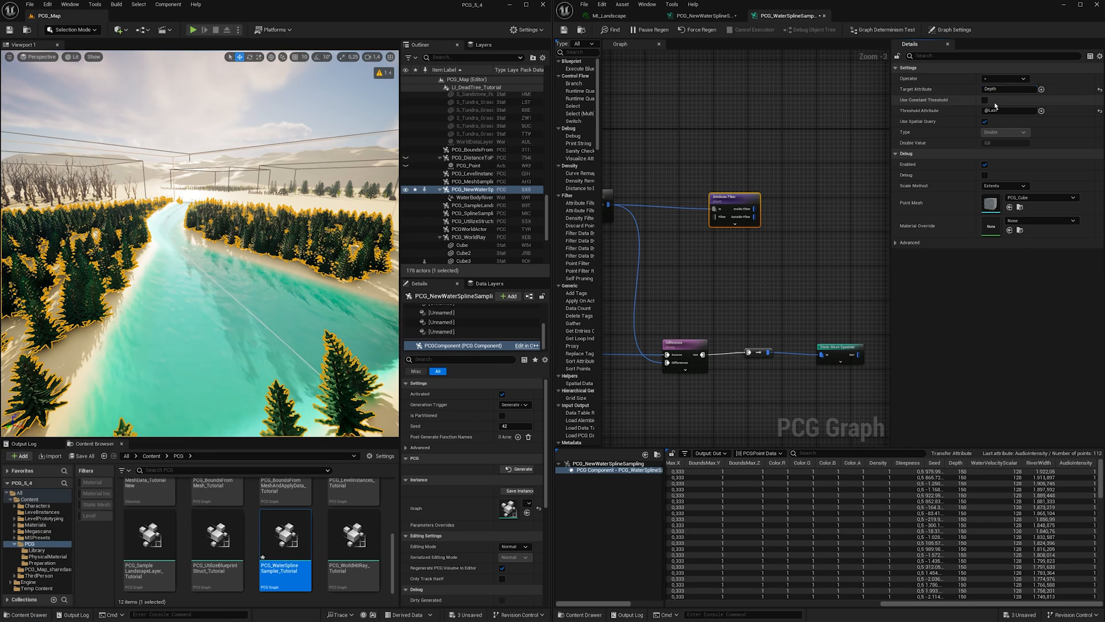
Make the Attribute Filter use a constant threshold with a double value of 200
{"action": "left_click", "coordinate": [985, 99]}
{"action": "left_click", "coordinate": [998, 121]}
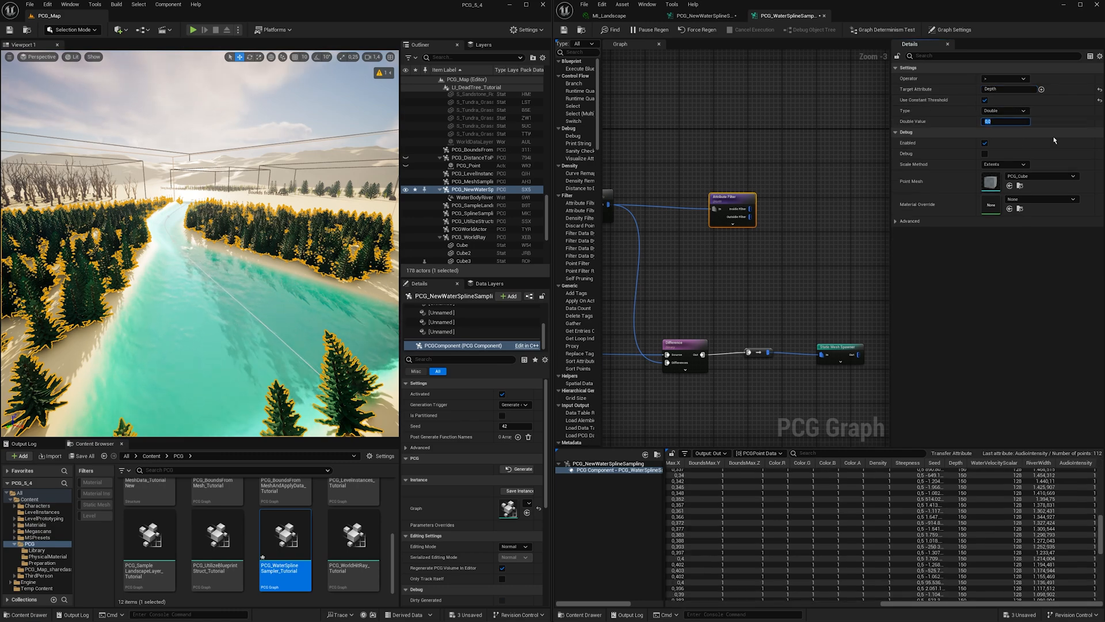
{"action": "type", "text": "200"}
{"action": "key", "text": "Return"}
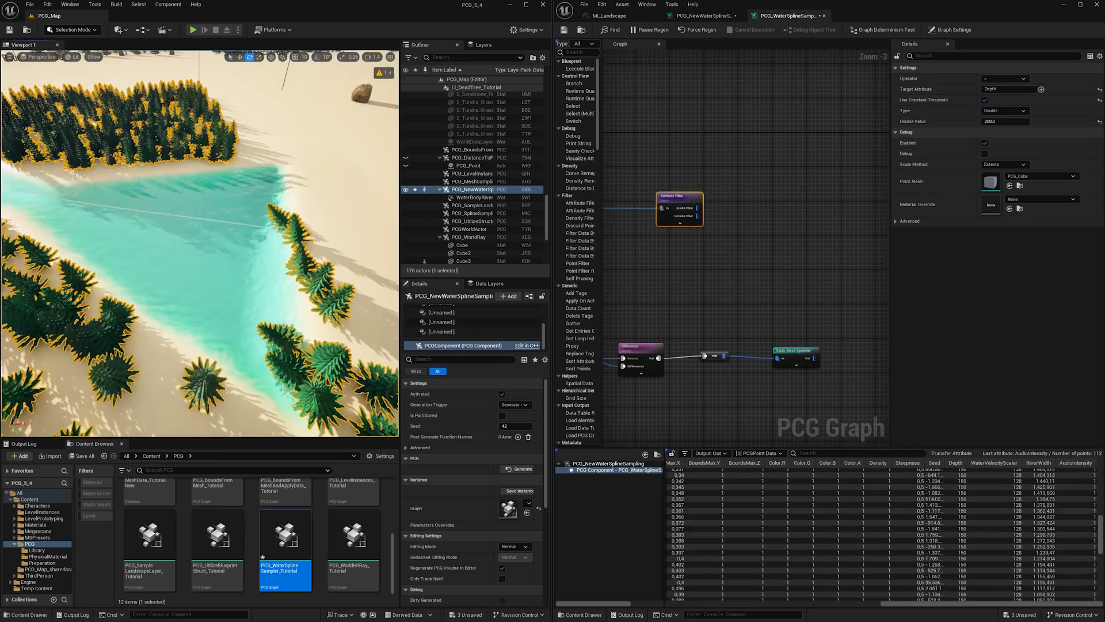
Add a Get Landscape Data node below the Attribute Filter in the PCG graph
{"action": "right_click_drag", "start_coordinate": [199, 217], "coordinate": [198, 217]}
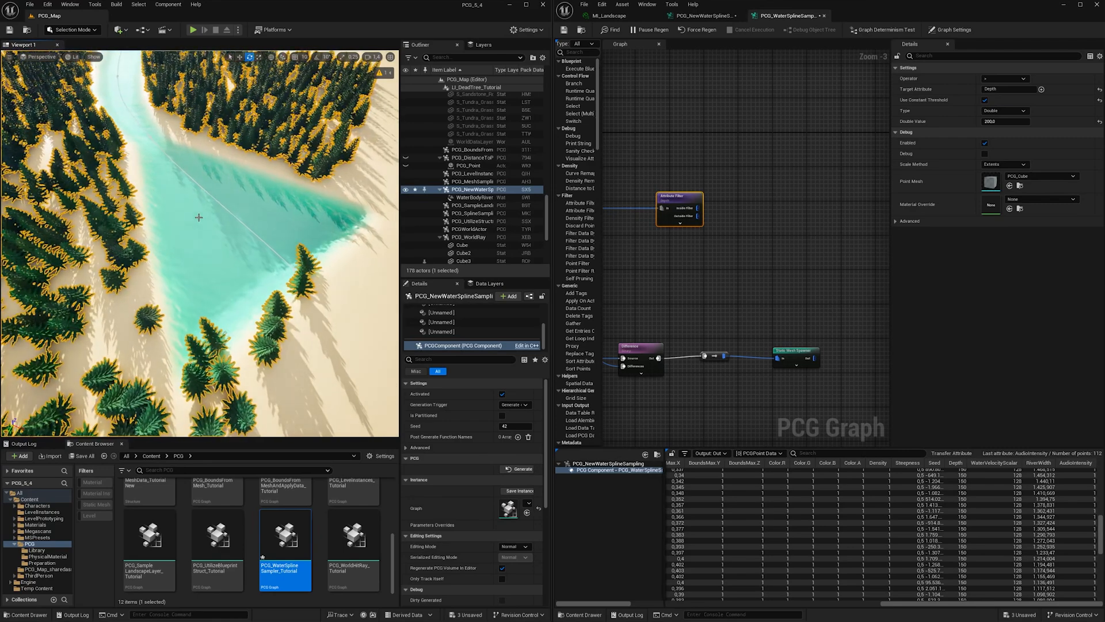
{"action": "right_click_drag", "start_coordinate": [151, 149], "coordinate": [162, 178]}
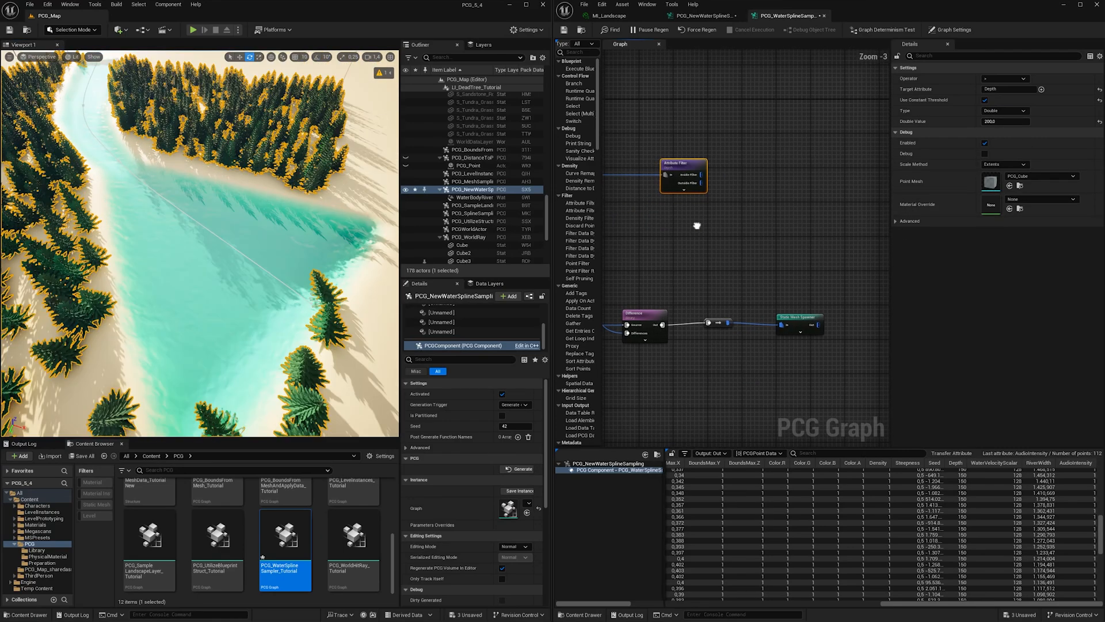
{"action": "left_click", "coordinate": [698, 225]}
{"action": "right_click", "coordinate": [665, 233]}
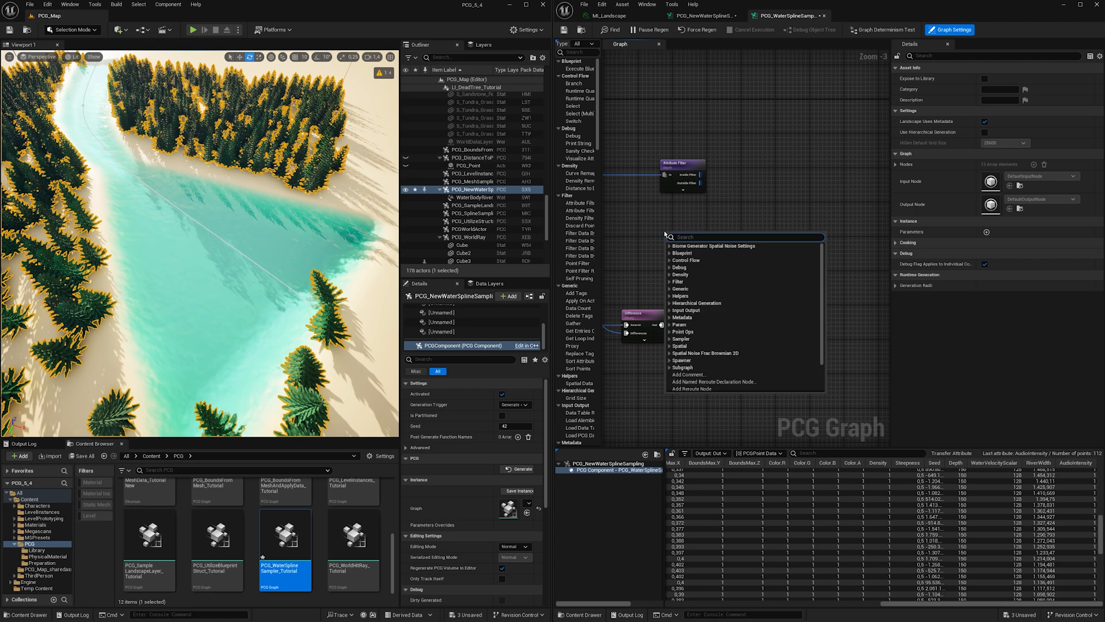
{"action": "type", "text": "get"}
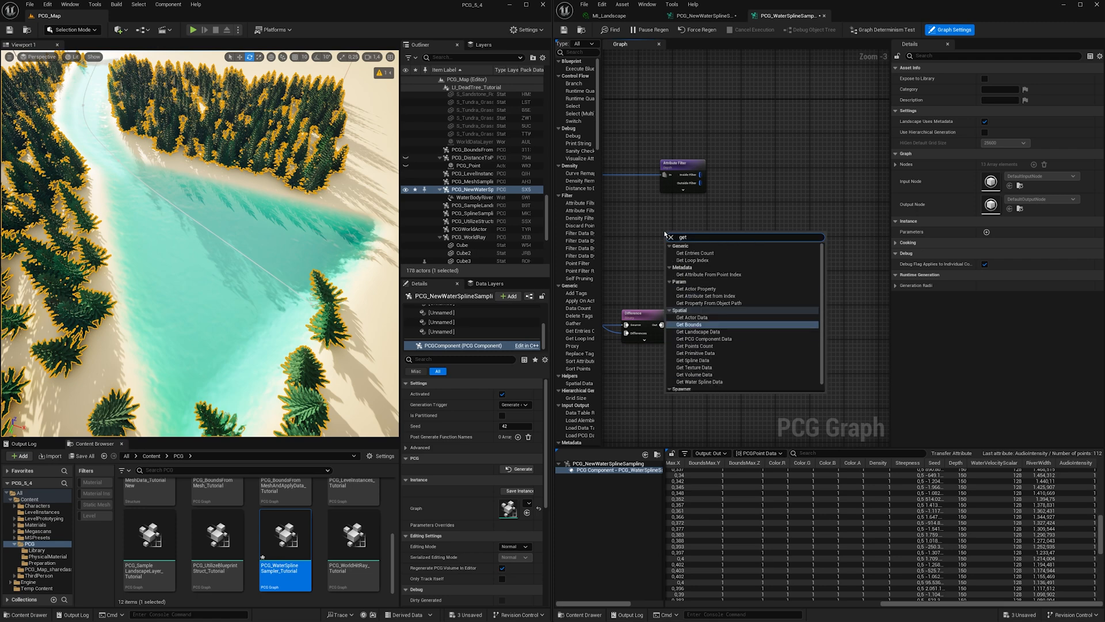
{"action": "left_click", "coordinate": [698, 331]}
Add a Surface Sampler fed by the Get Landscape Data output and turn on its debug display
{"action": "left_click_drag", "start_coordinate": [693, 233], "coordinate": [735, 242]}
{"action": "type", "text": "s"}
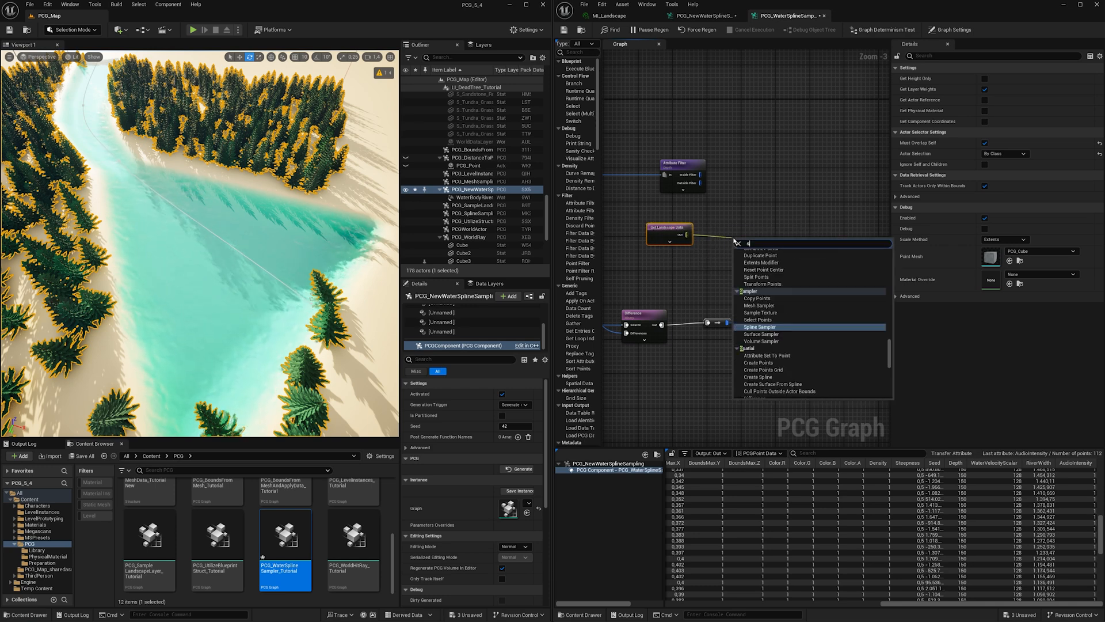
{"action": "type", "text": "urface"}
{"action": "key", "text": "Return"}
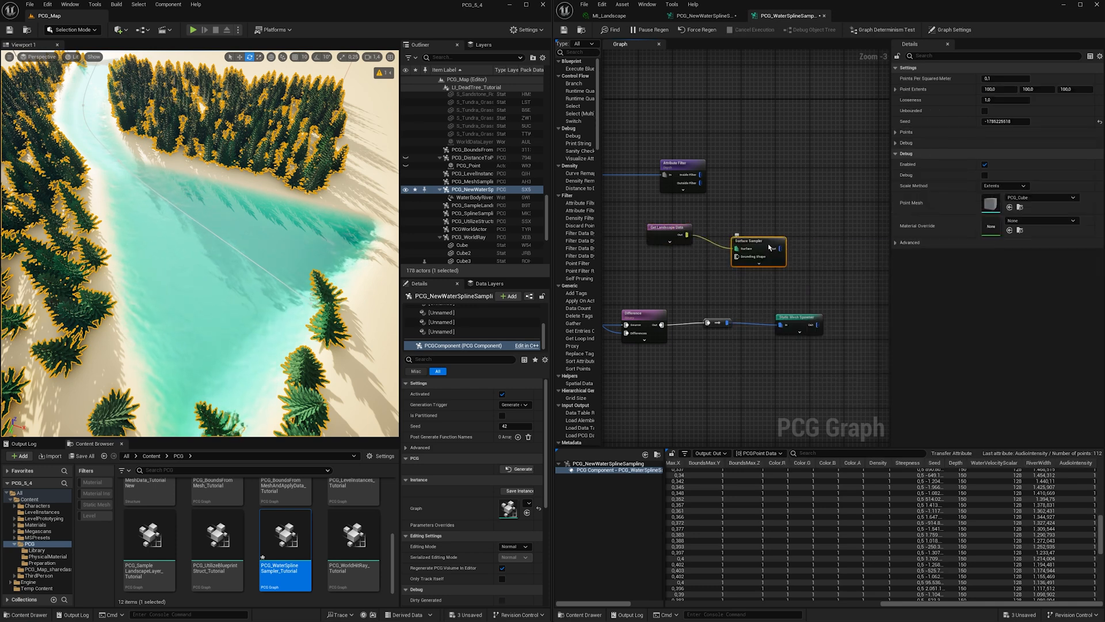
{"action": "key", "text": "d"}
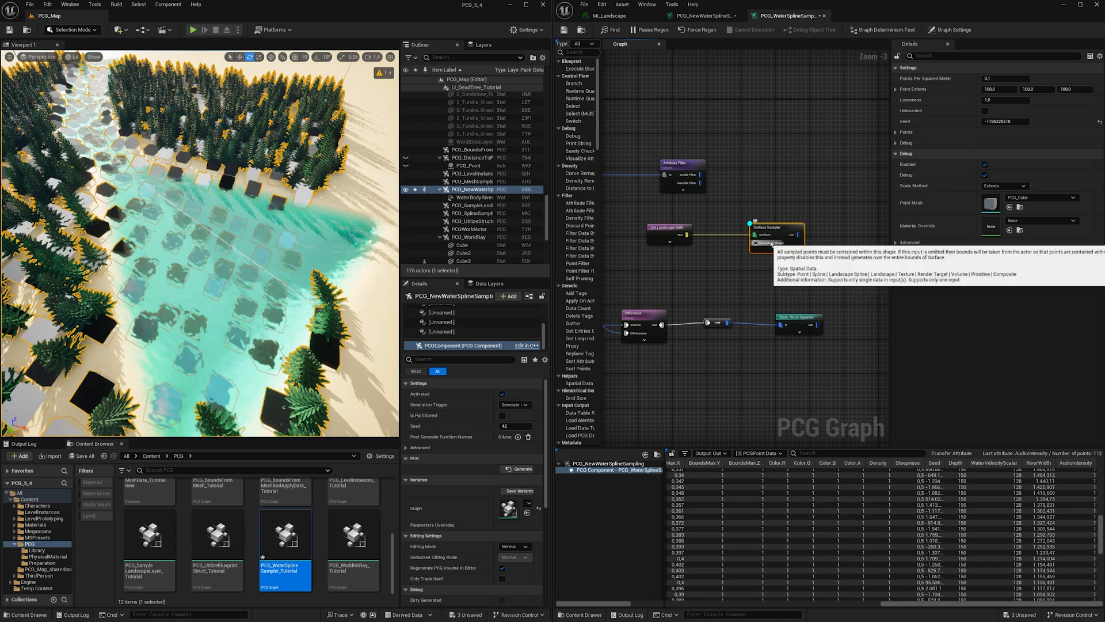
Set the Surface Sampler's point extents to 10 on all three axes
{"action": "left_click", "coordinate": [1001, 89]}
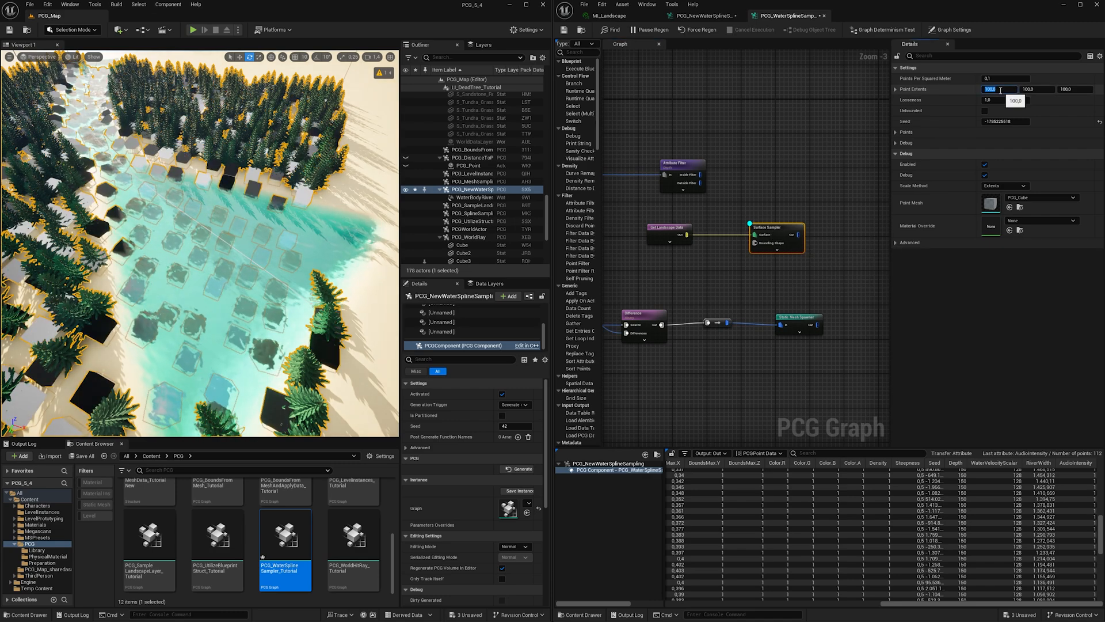
{"action": "type", "text": "10"}
{"action": "key", "text": "Tab"}
{"action": "type", "text": "10"}
{"action": "key", "text": "Tab"}
{"action": "type", "text": "10"}
{"action": "key", "text": "Return"}
Add an Intersection node taking the Surface Sampler as primary source and the Attribute Filter's Inside Filter output as Source 1, with debug display on
{"action": "left_click", "coordinate": [863, 209]}
{"action": "right_click_drag", "start_coordinate": [863, 209], "coordinate": [794, 200]}
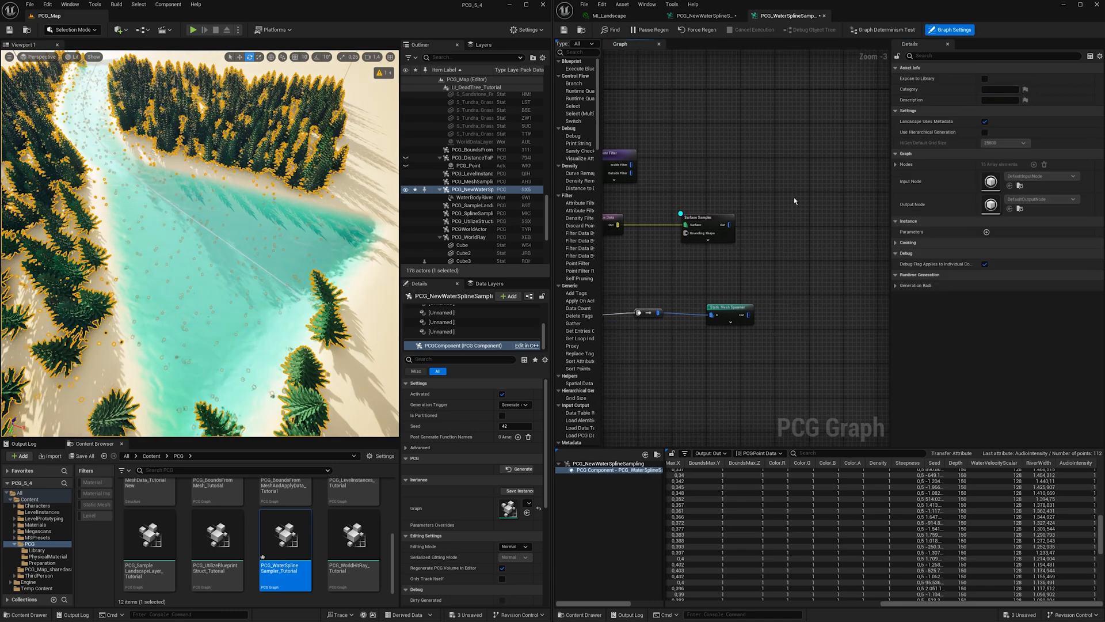
{"action": "right_click", "coordinate": [794, 199]}
{"action": "type", "text": "inter"}
{"action": "key", "text": "Return"}
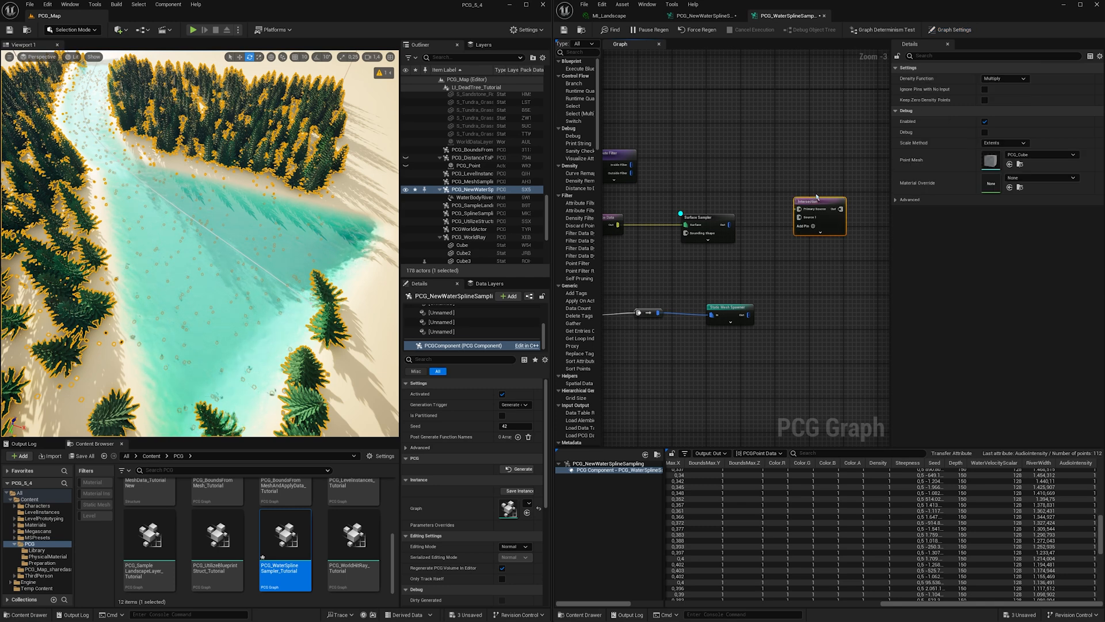
{"action": "left_click_drag", "start_coordinate": [816, 201], "coordinate": [814, 174]}
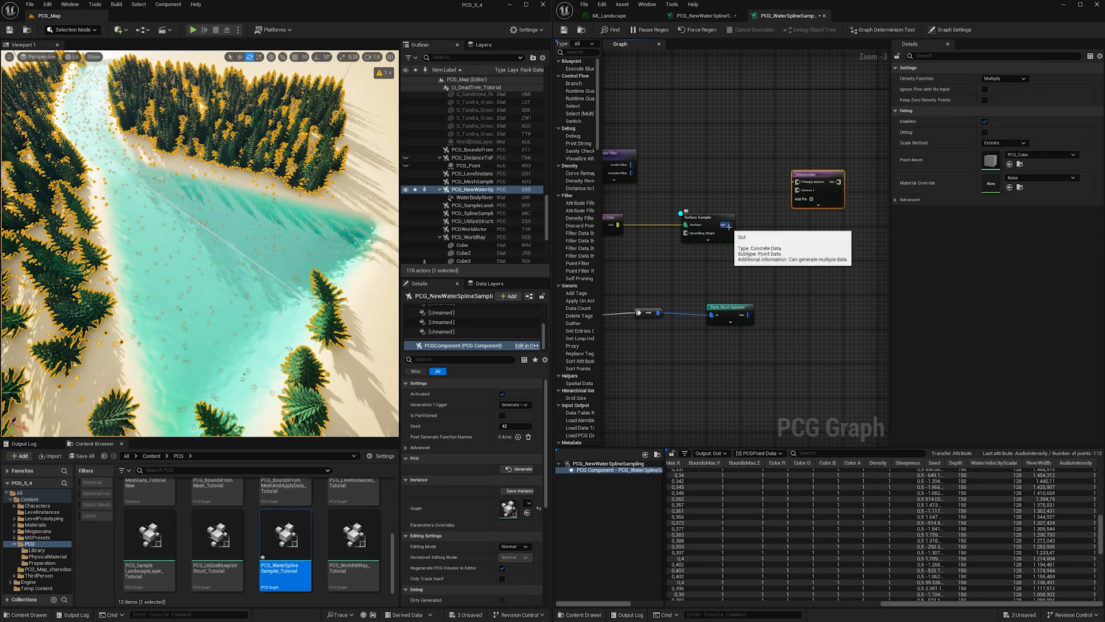
{"action": "left_click_drag", "start_coordinate": [726, 228], "coordinate": [798, 182]}
{"action": "left_click_drag", "start_coordinate": [631, 165], "coordinate": [797, 191]}
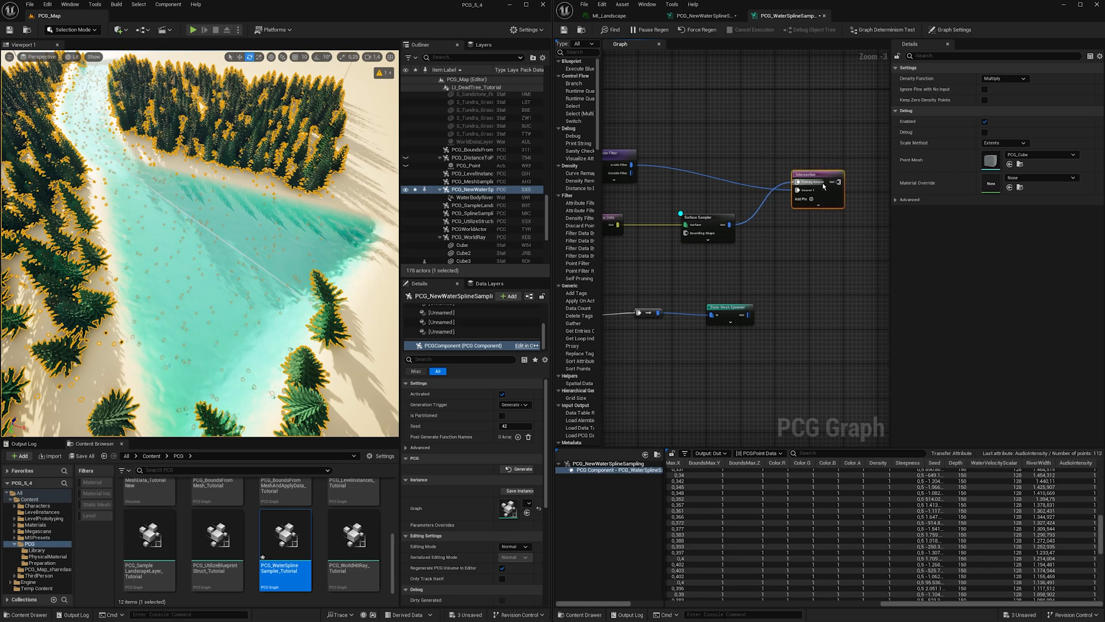
{"action": "key", "text": "d"}
Select spline points of the WaterBodyRiver and check their water depth against the filtered debug points
{"action": "right_click_drag", "start_coordinate": [143, 210], "coordinate": [222, 259]}
{"action": "left_click", "coordinate": [186, 257]}
{"action": "left_click", "coordinate": [187, 257]}
{"action": "left_click", "coordinate": [251, 256]}
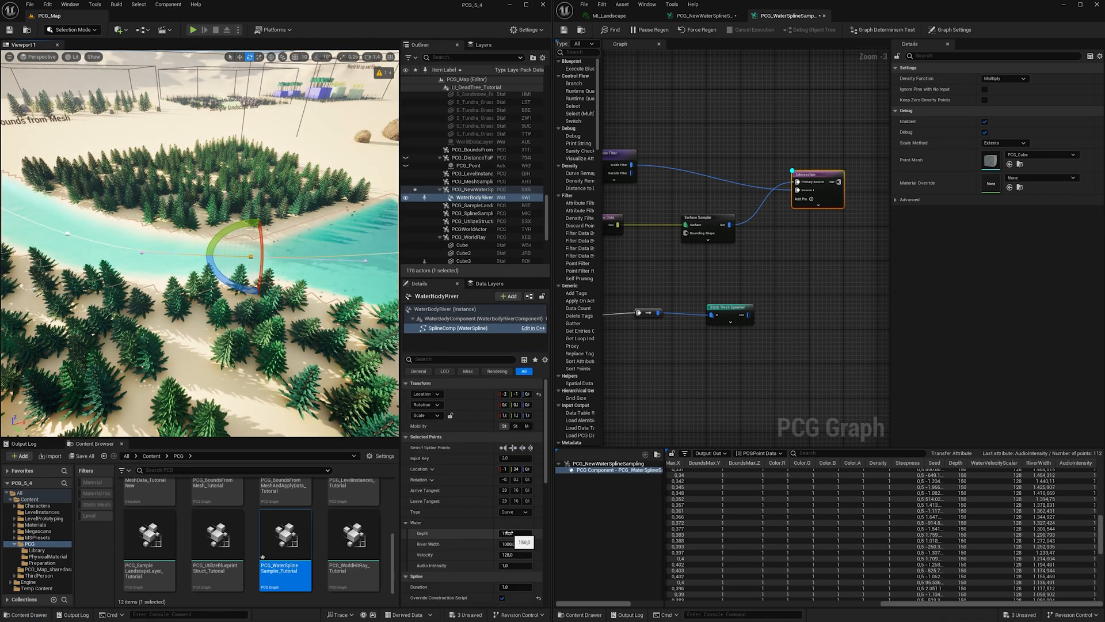
{"action": "mouse_move", "coordinate": [299, 247]}
{"action": "right_mouse_down"}
{"action": "mouse_move", "coordinate": [336, 257]}
{"action": "mouse_move", "coordinate": [299, 247]}
{"action": "right_mouse_up"}
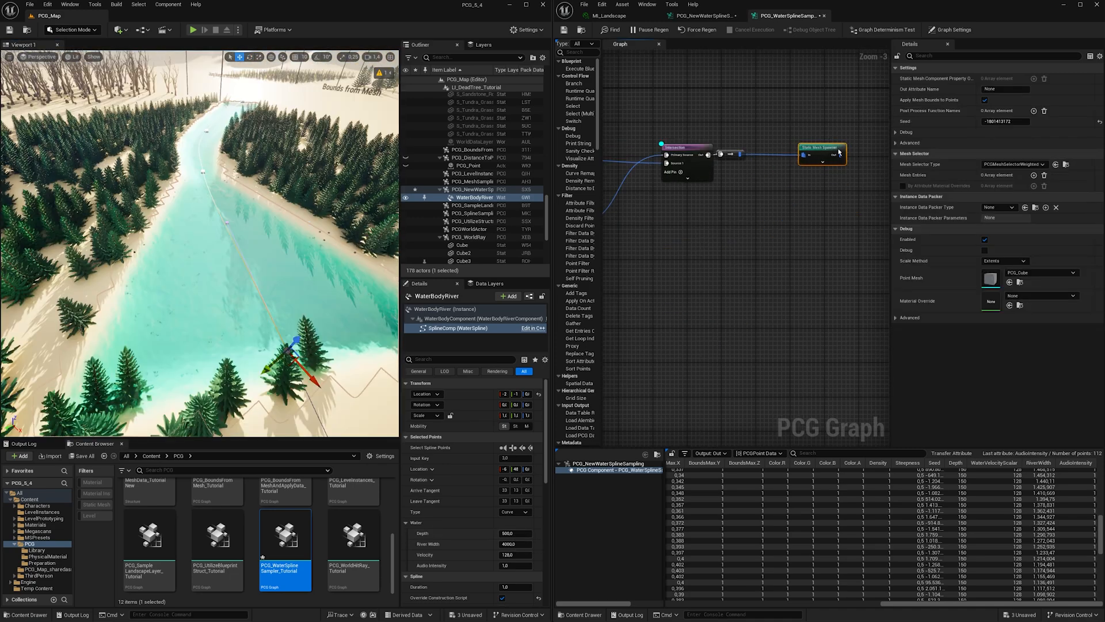
Assign Lily Of The Valley meshes to the three entries of the Intersection's Static Mesh Spawner and insert a Transform Points node before it
{"action": "left_click_drag", "start_coordinate": [733, 153], "coordinate": [779, 154]}
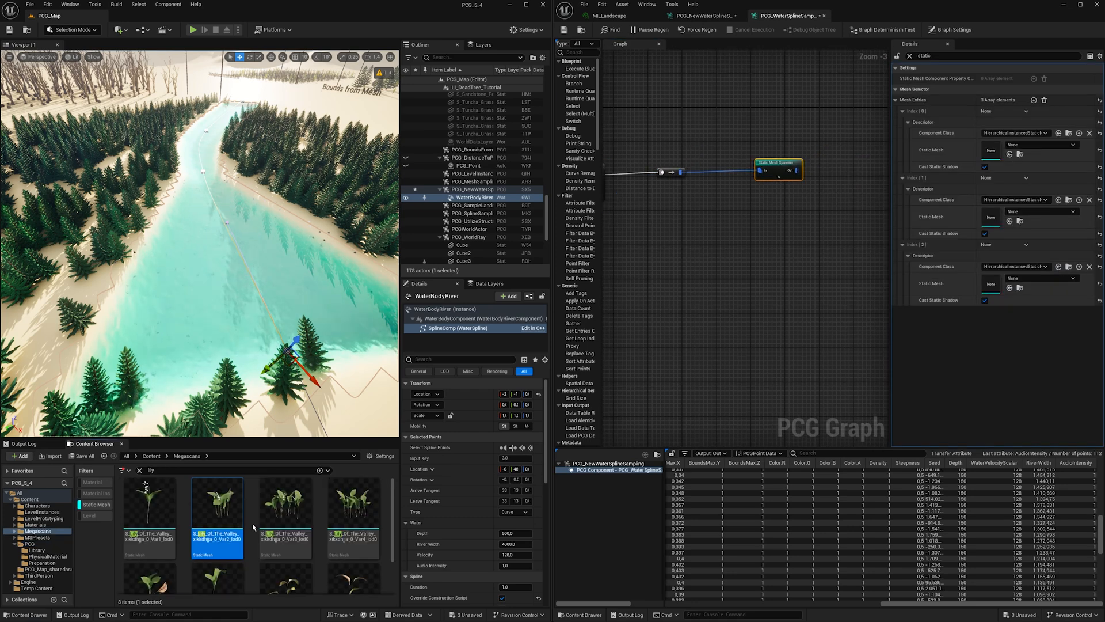
{"action": "left_click_drag", "start_coordinate": [218, 507], "coordinate": [991, 151]}
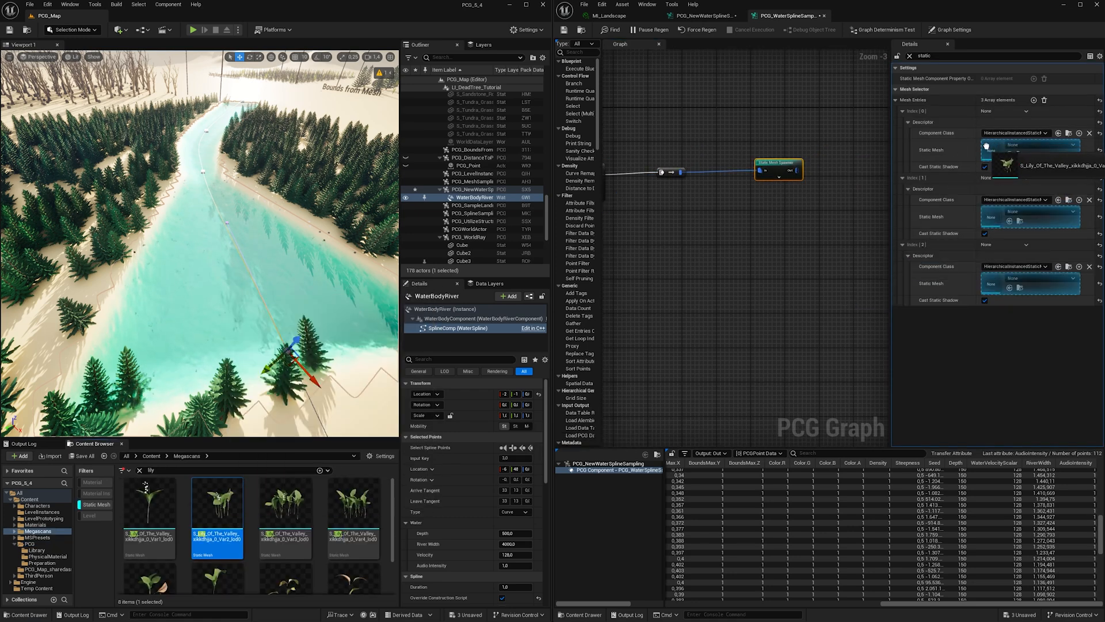
{"action": "left_click_drag", "start_coordinate": [285, 504], "coordinate": [990, 215]}
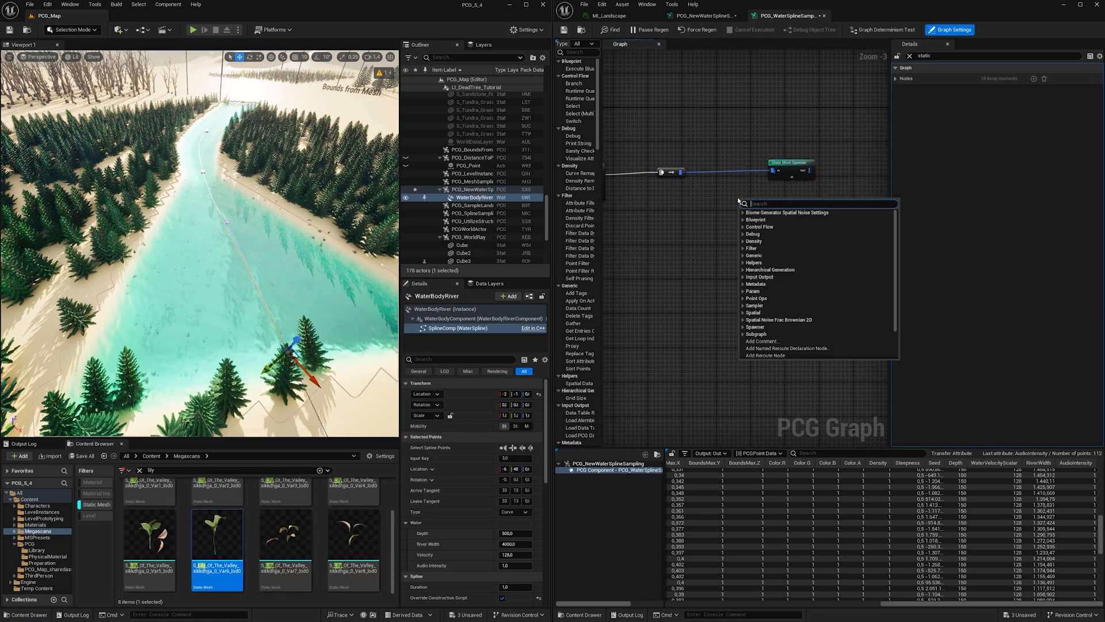
{"action": "type", "text": "transf"}
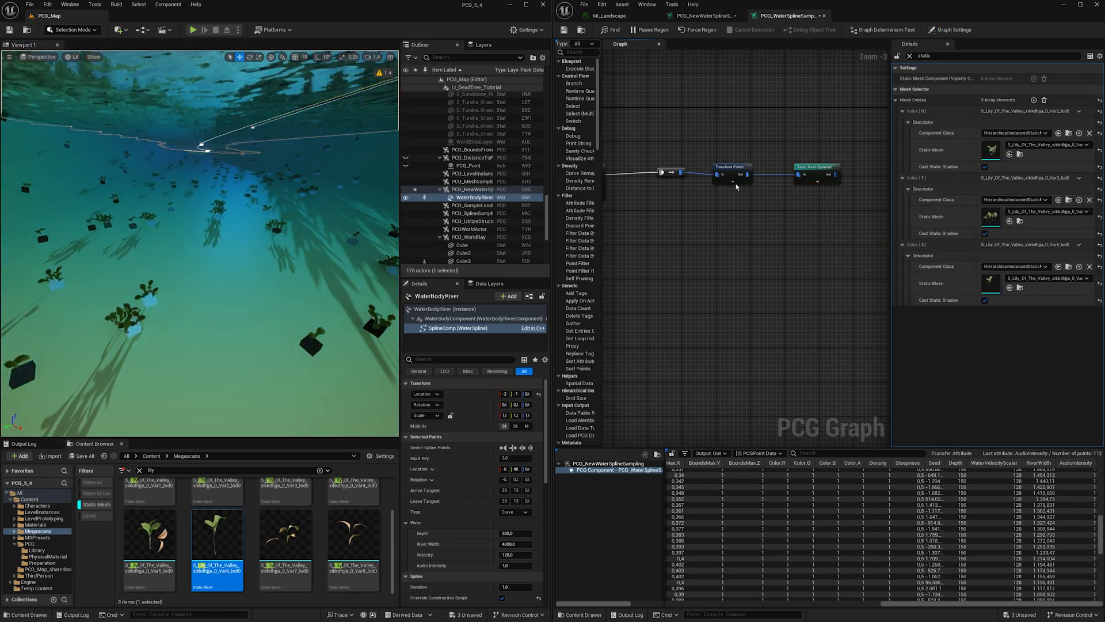
{"action": "left_click", "coordinate": [736, 187]}
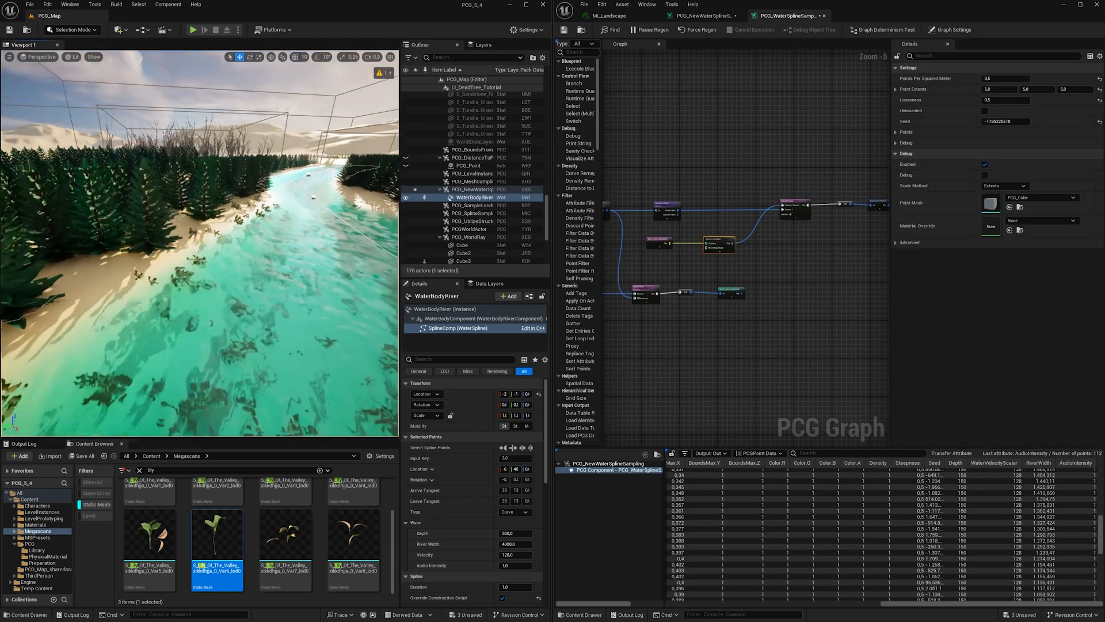
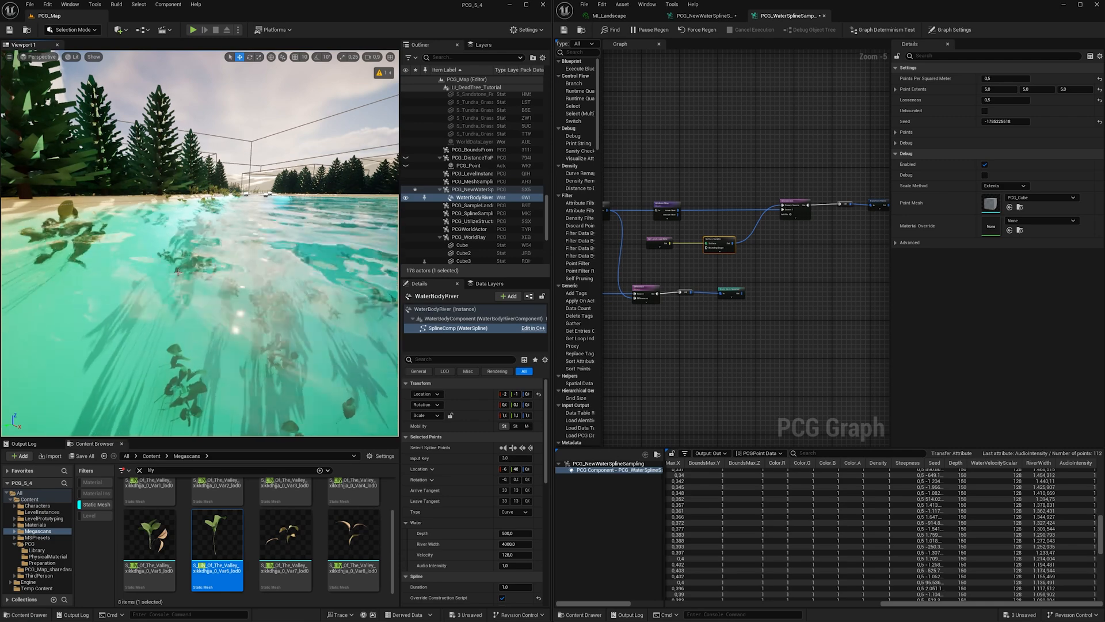
Review the underwater plants, make room between Transform Points and the Static Mesh Spawner, and add a Normal To Density node there
{"action": "key", "text": "q"}
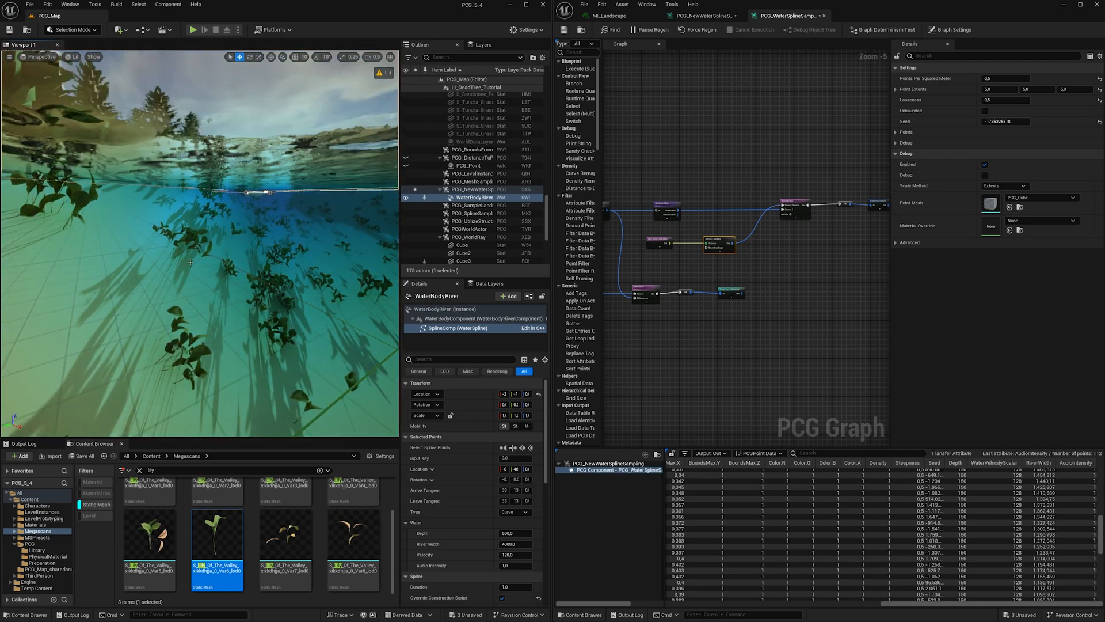
{"action": "key", "text": "e"}
{"action": "right_click_drag", "start_coordinate": [190, 262], "coordinate": [169, 262]}
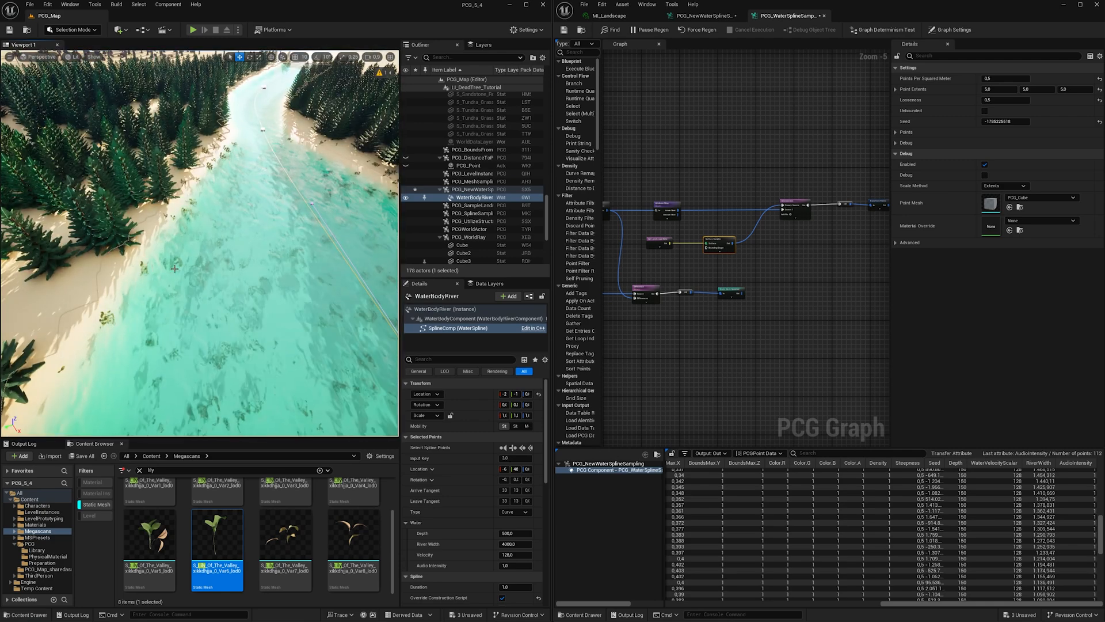
{"action": "key", "text": "s"}
{"action": "right_click_drag", "start_coordinate": [211, 273], "coordinate": [273, 255]}
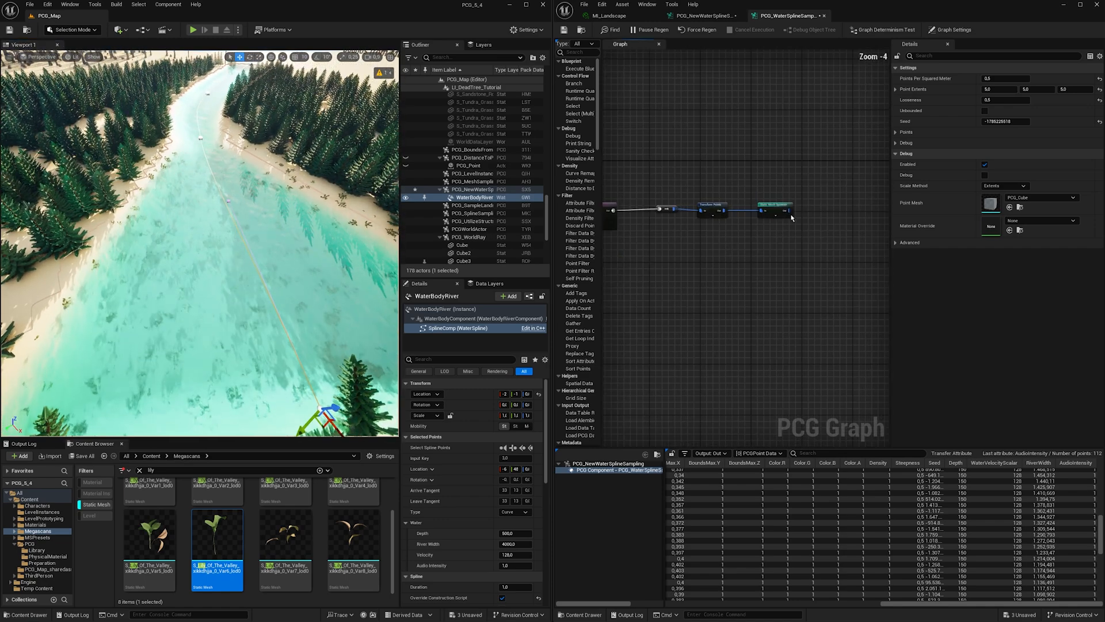
{"action": "left_click_drag", "start_coordinate": [773, 205], "coordinate": [837, 206]}
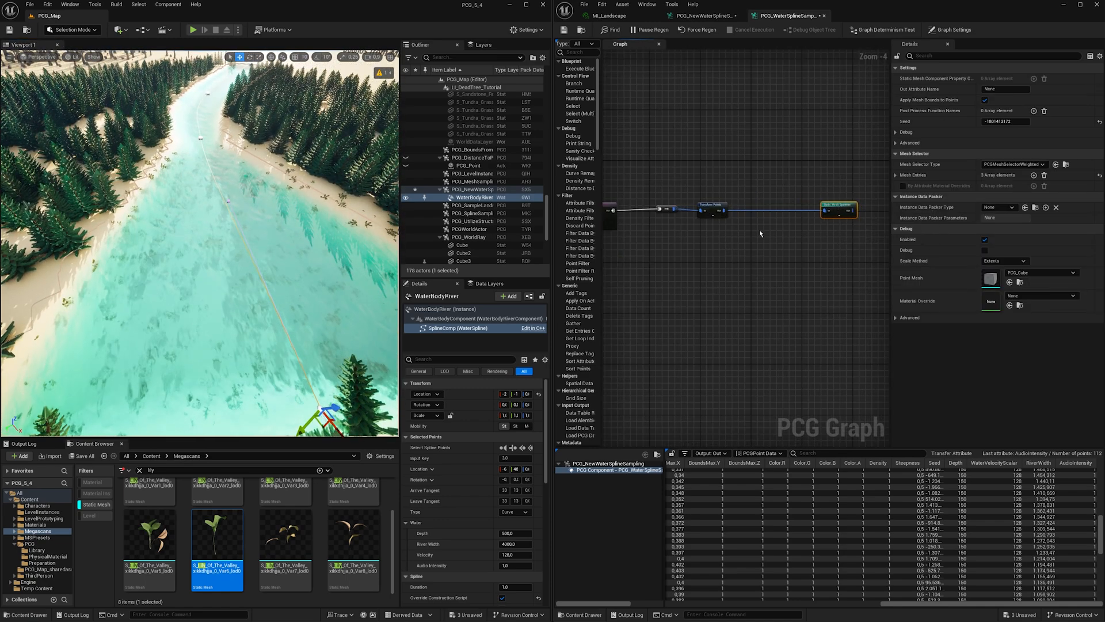
{"action": "right_click", "coordinate": [749, 241]}
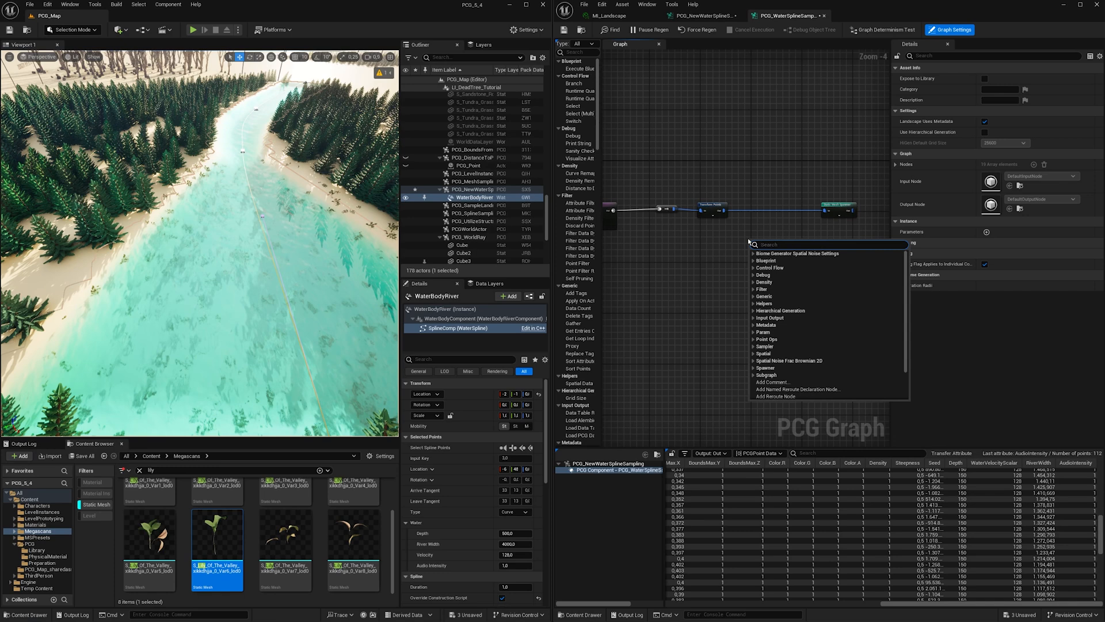
{"action": "type", "text": "normal"}
{"action": "key", "text": "Down"}
{"action": "key", "text": "Down"}
{"action": "key", "text": "Return"}
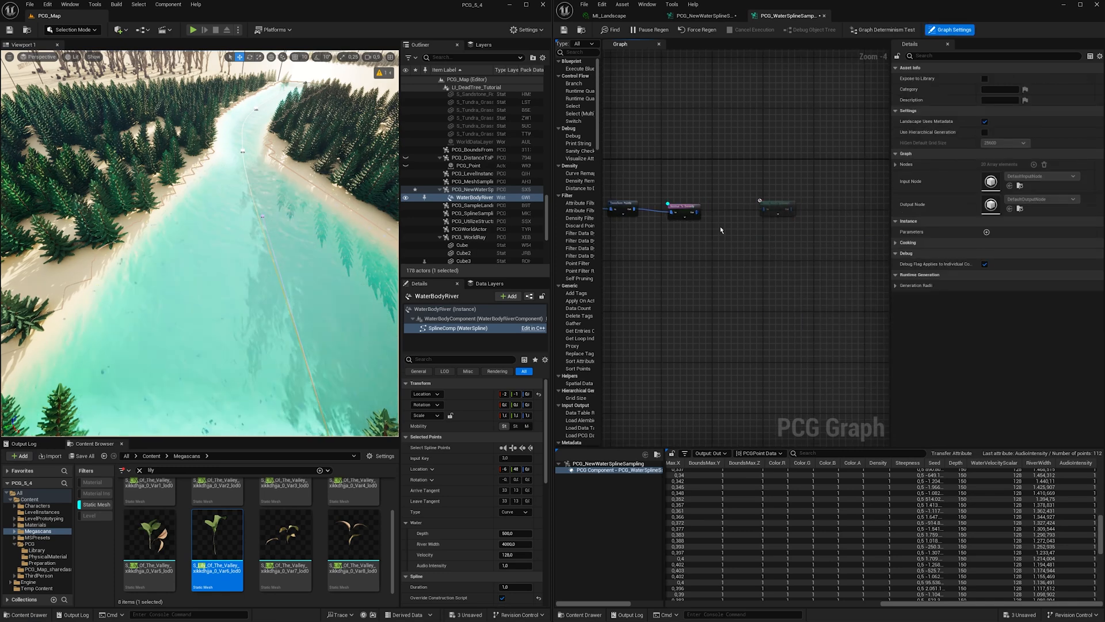
Add a Density Filter and link it between the Normal To Density node and the plants' Static Mesh Spawner
{"action": "right_click", "coordinate": [721, 229]}
{"action": "type", "text": "densit"}
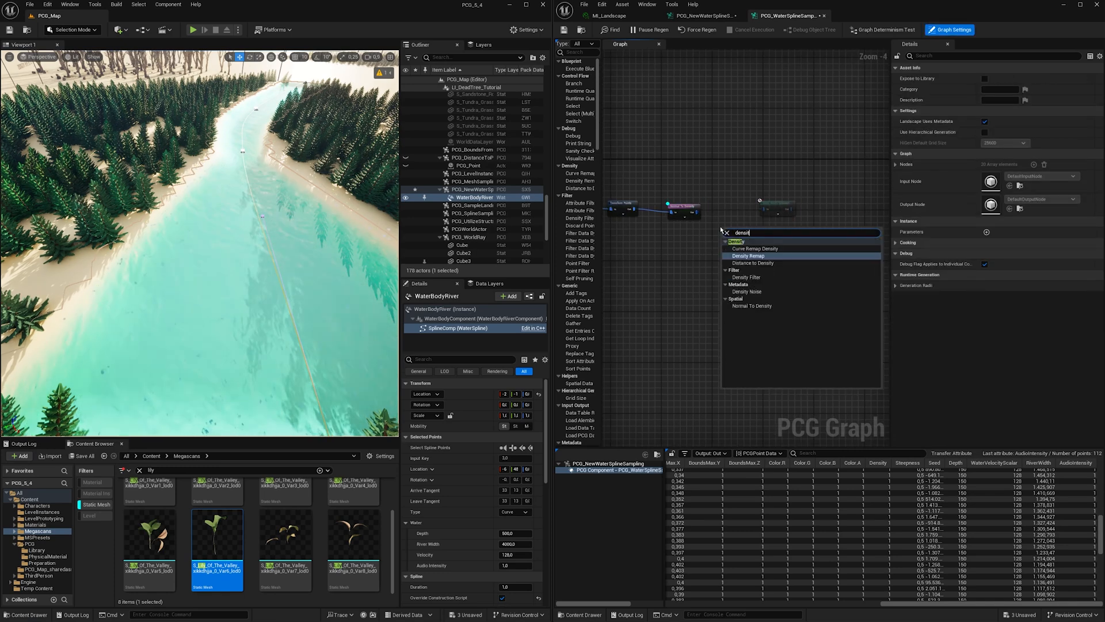
{"action": "key", "text": "Down"}
{"action": "key", "text": "Down"}
{"action": "key", "text": "Return"}
{"action": "left_click_drag", "start_coordinate": [779, 211], "coordinate": [795, 211]}
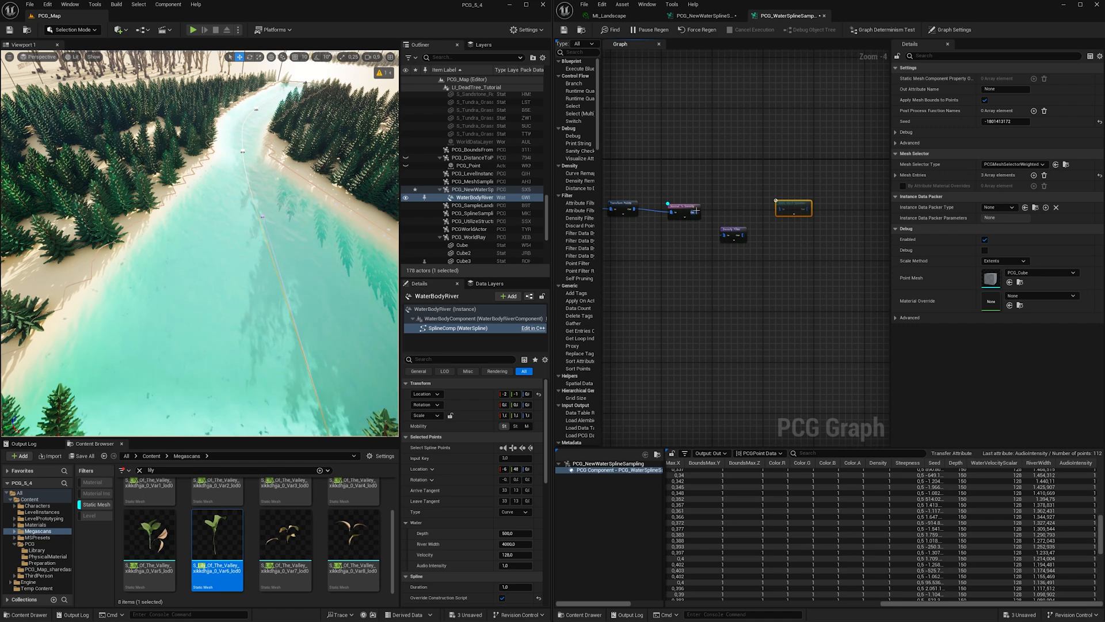
{"action": "left_click_drag", "start_coordinate": [696, 211], "coordinate": [782, 209]}
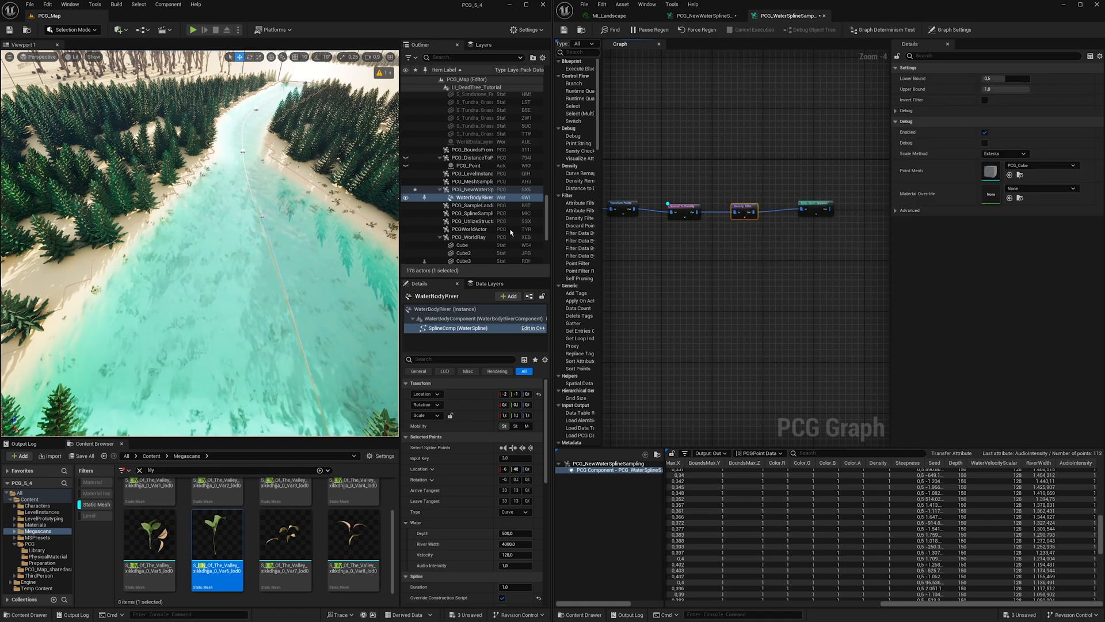
Raise the Density Filter's Lower Bound to about 0.83 while watching the underwater plants
{"action": "right_click_drag", "start_coordinate": [311, 242], "coordinate": [256, 135]}
{"action": "key", "text": "w"}
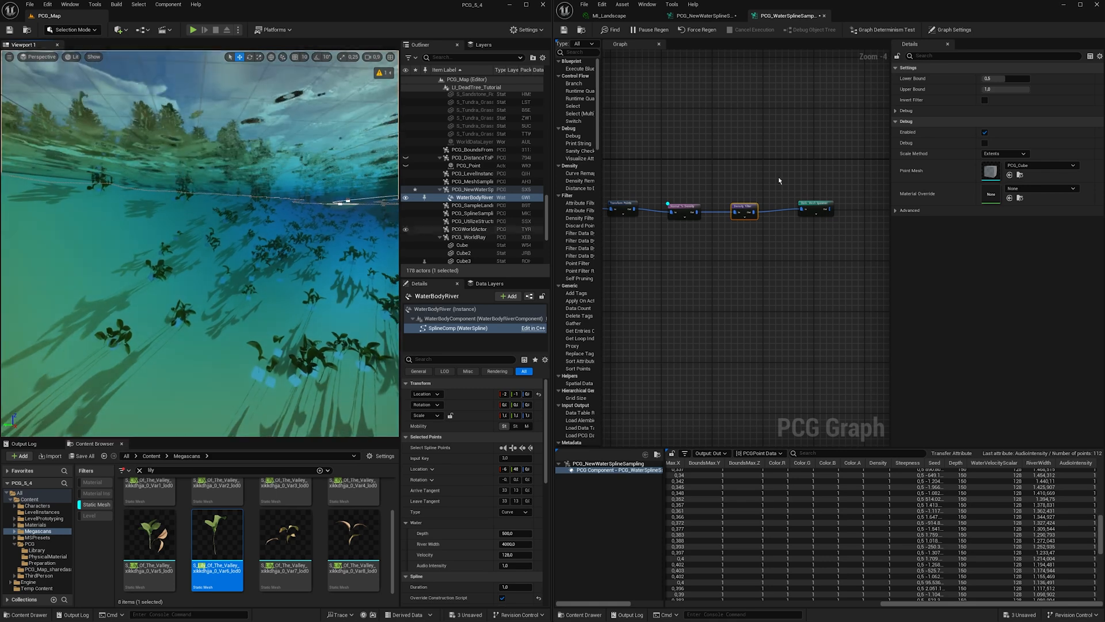
{"action": "left_click_drag", "start_coordinate": [1004, 79], "coordinate": [1017, 78]}
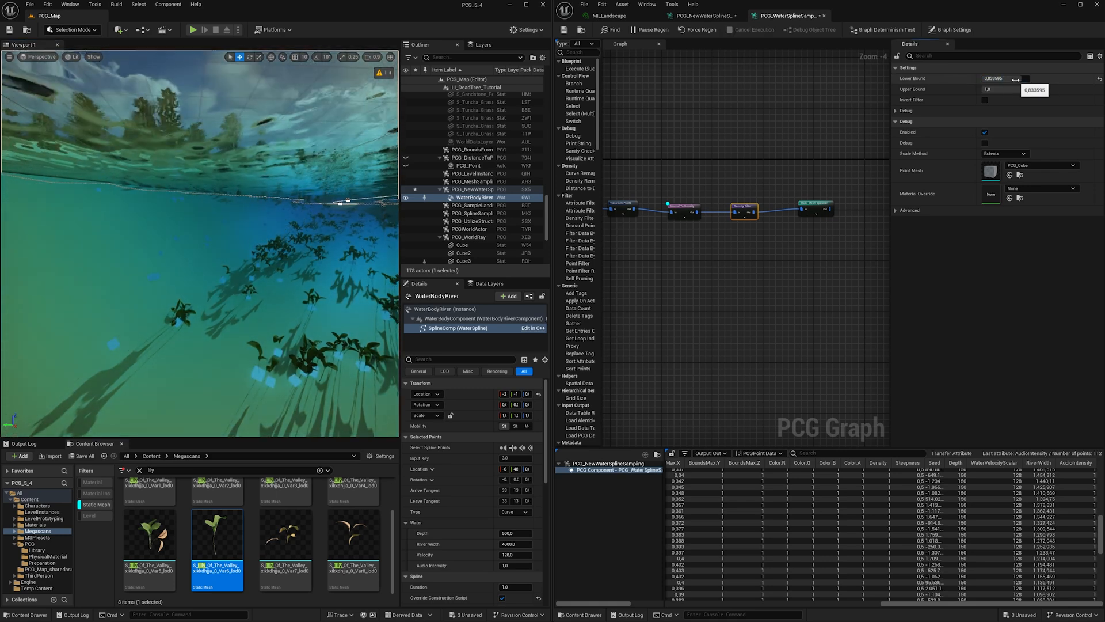
{"action": "left_click_drag", "start_coordinate": [1016, 78], "coordinate": [1018, 79]}
{"action": "right_click_drag", "start_coordinate": [259, 259], "coordinate": [349, 247]}
{"action": "left_click_drag", "start_coordinate": [743, 261], "coordinate": [746, 192]}
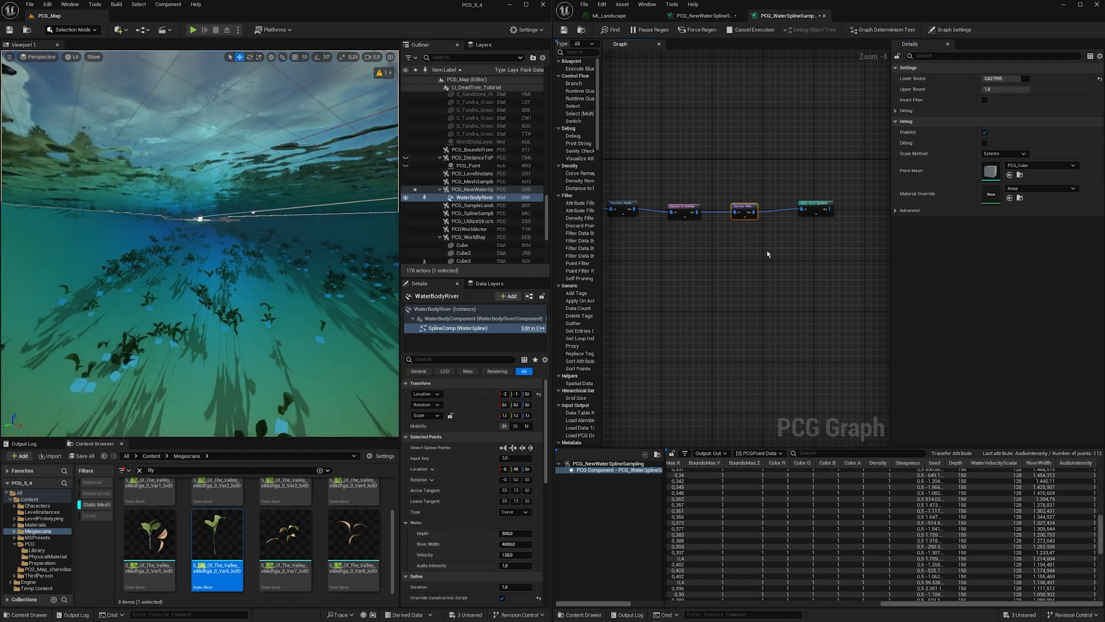
Move the trees' Static Mesh Spawner node farther from the reroute node that feeds it
{"action": "right_click_drag", "start_coordinate": [202, 286], "coordinate": [207, 259]}
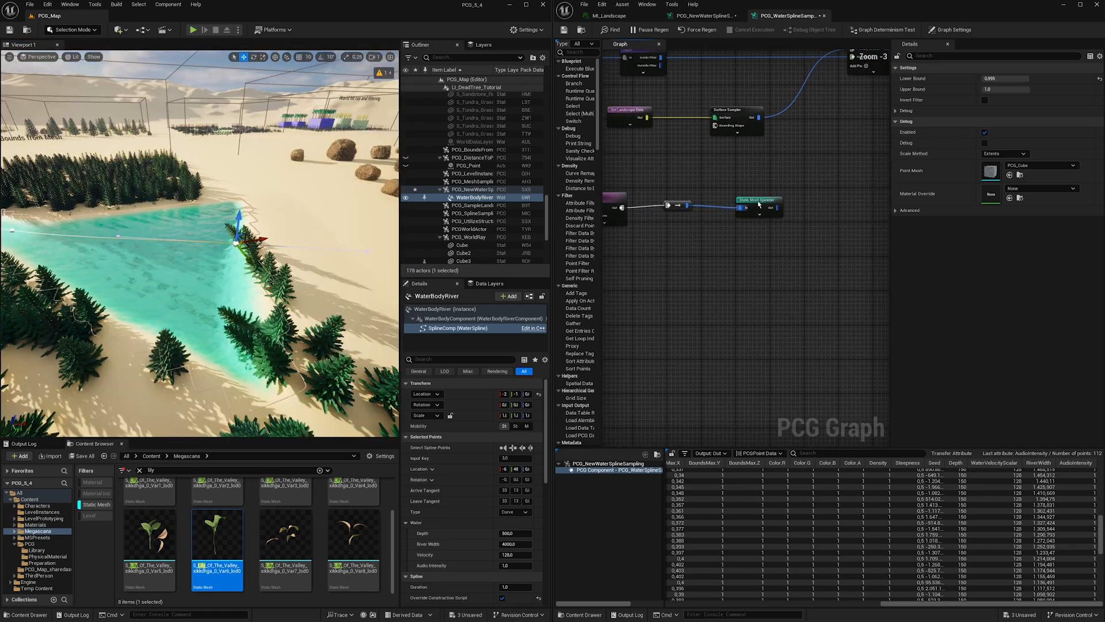
{"action": "left_click", "coordinate": [771, 198]}
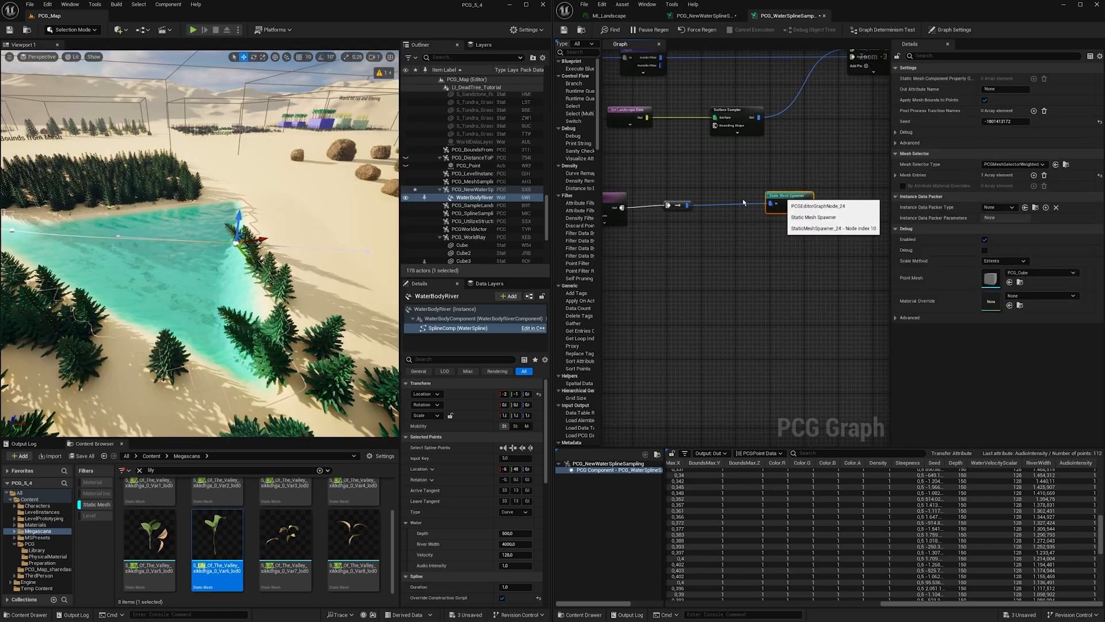
{"action": "right_click_drag", "start_coordinate": [268, 239], "coordinate": [305, 227]}
{"action": "scroll", "coordinate": [649, 256], "scroll_direction": "down", "scroll_amount": 2}
{"action": "right_click_drag", "start_coordinate": [813, 179], "coordinate": [693, 182]}
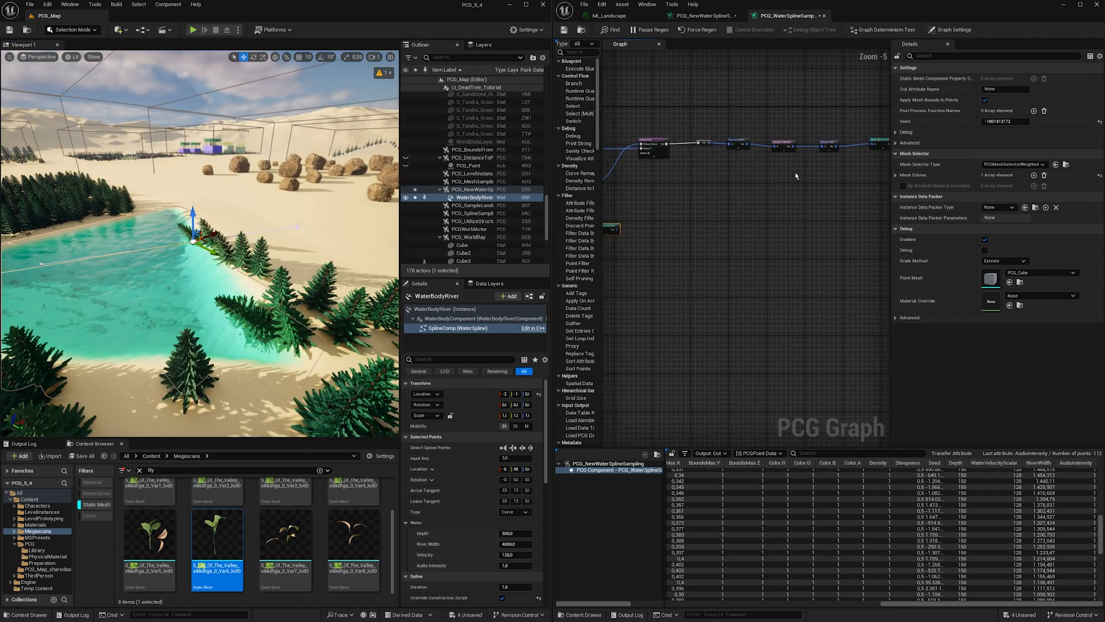
Duplicate the lily branch's Normal To Density and Density Filter nodes and insert the copies before the trees' Static Mesh Spawner
{"action": "left_click_drag", "start_coordinate": [796, 175], "coordinate": [837, 141]}
{"action": "key", "text": "ctrl+d"}
{"action": "right_click_drag", "start_coordinate": [682, 237], "coordinate": [788, 206]}
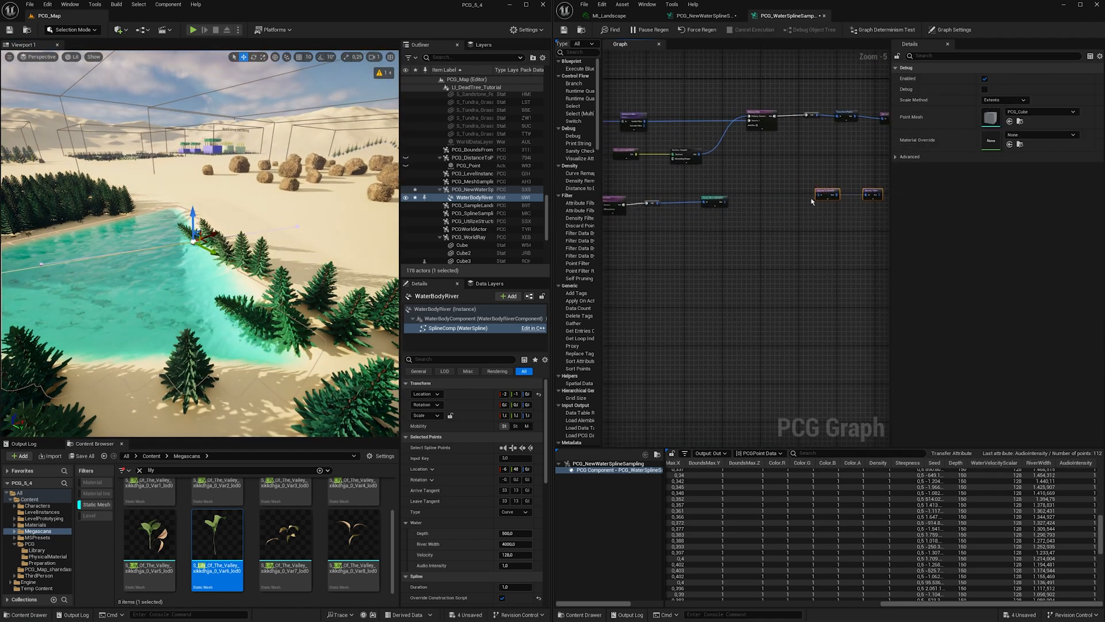
{"action": "left_click_drag", "start_coordinate": [822, 192], "coordinate": [696, 239]}
{"action": "scroll", "coordinate": [709, 209], "scroll_direction": "up", "scroll_amount": 2}
{"action": "right_click_drag", "start_coordinate": [707, 209], "coordinate": [748, 202]}
{"action": "left_click_drag", "start_coordinate": [761, 180], "coordinate": [724, 256]}
{"action": "left_click_drag", "start_coordinate": [833, 255], "coordinate": [856, 178]}
{"action": "right_click_drag", "start_coordinate": [786, 175], "coordinate": [629, 199]}
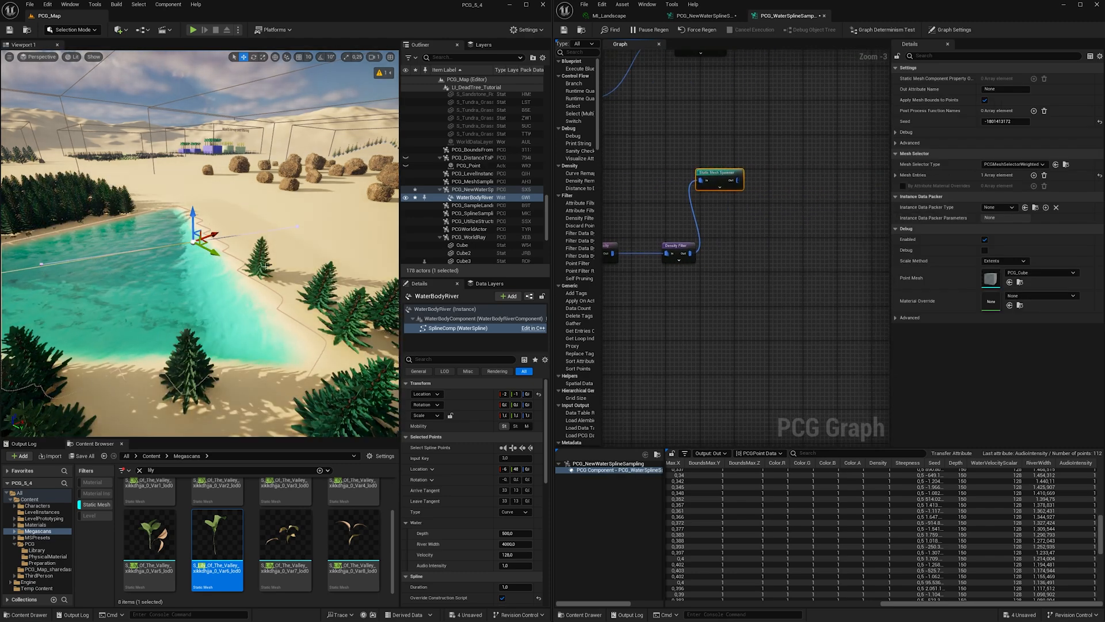
Enclose the tree branch nodes, from the first branch node through the Static Mesh Spawner, in a comment titled "Spruce"
{"action": "right_click_drag", "start_coordinate": [265, 265], "coordinate": [190, 266]}
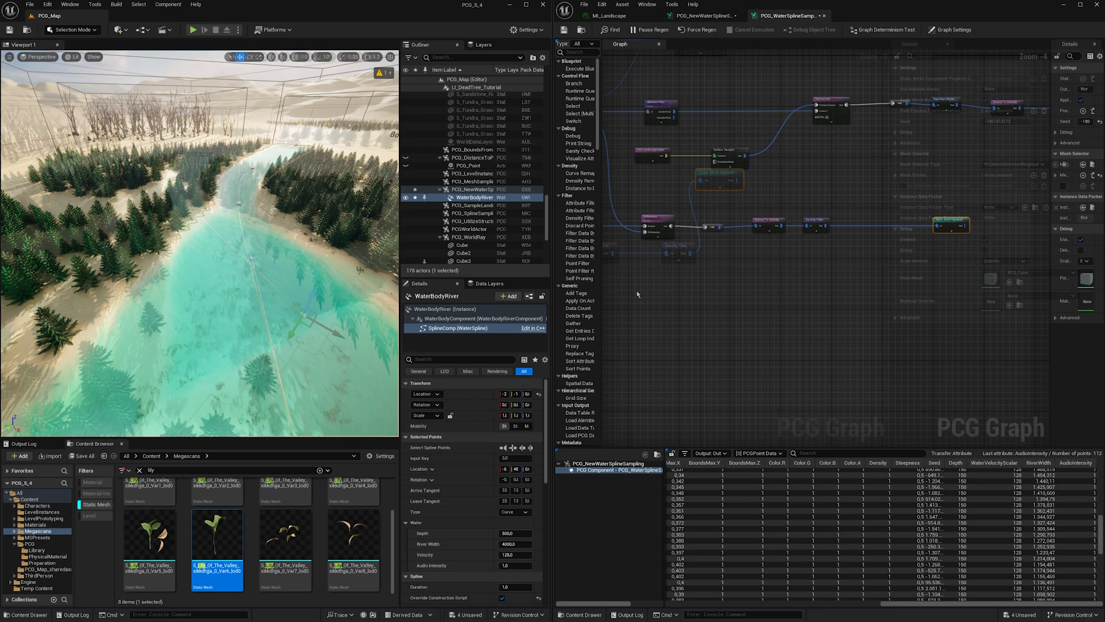
{"action": "left_click_drag", "start_coordinate": [637, 290], "coordinate": [957, 219]}
{"action": "key", "text": "c"}
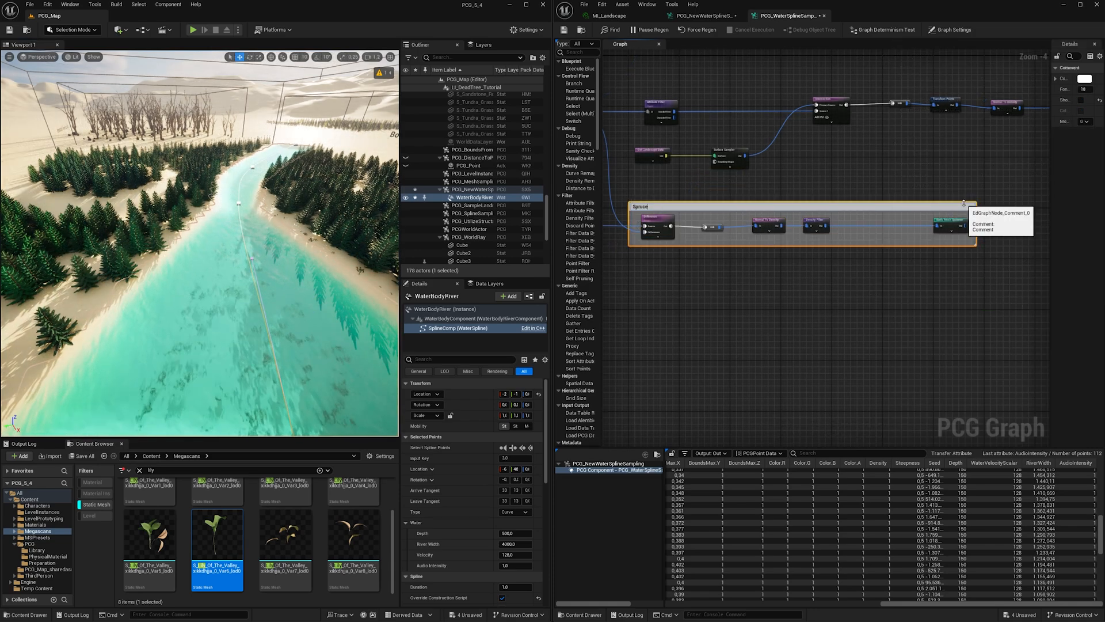
{"action": "key", "text": "Return"}
Enclose the underwater plant branch, up to its Static Mesh Spawner, in a comment titled "Lily of the valley"
{"action": "right_click_drag", "start_coordinate": [876, 173], "coordinate": [754, 189]}
{"action": "scroll", "coordinate": [734, 190], "scroll_direction": "down", "scroll_amount": 1}
{"action": "left_click_drag", "start_coordinate": [740, 202], "coordinate": [974, 133]}
{"action": "key", "text": "c"}
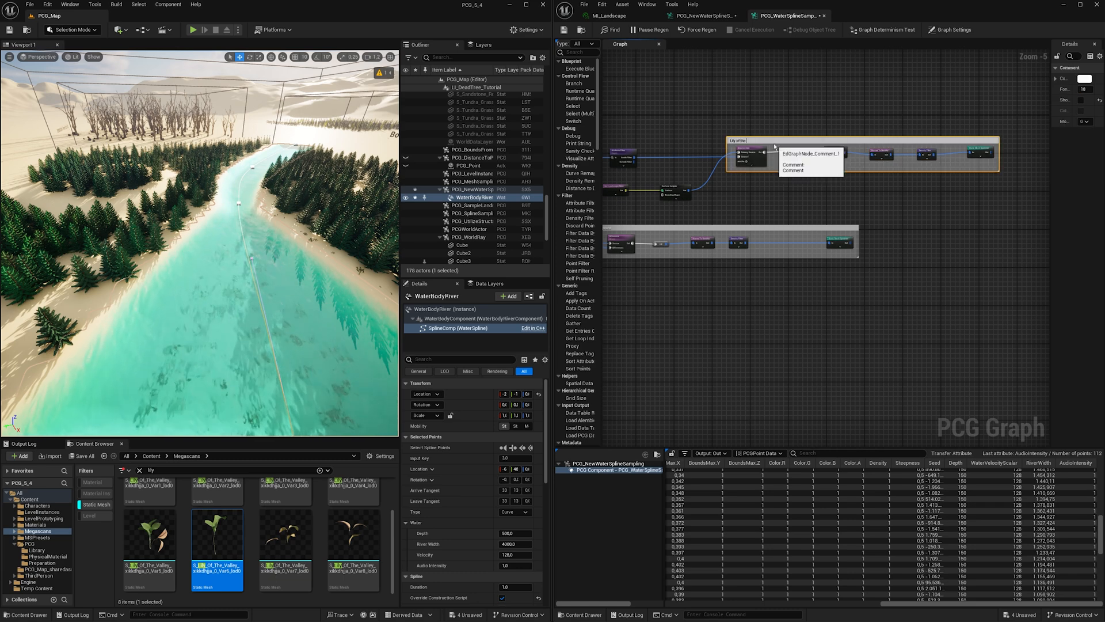
{"action": "type", "text": "Lily of the valley"}
{"action": "key", "text": "Return"}
Duplicate the Surface Sampler below the spruce group and feed it from the landscape data node
{"action": "scroll", "coordinate": [763, 173], "scroll_direction": "up", "scroll_amount": 1}
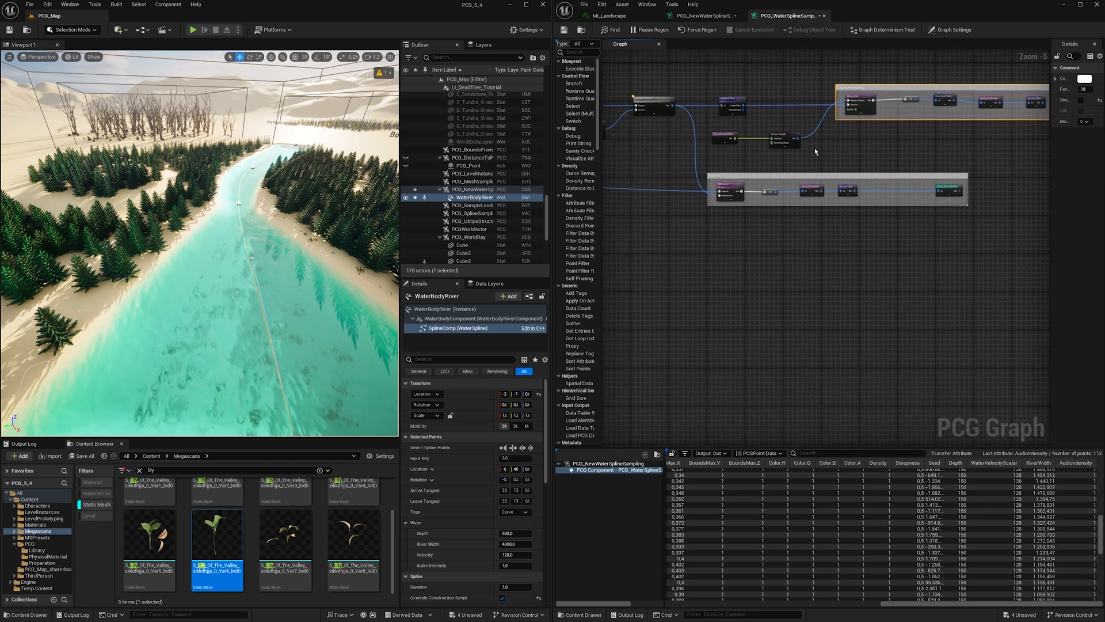
{"action": "right_click_drag", "start_coordinate": [768, 155], "coordinate": [806, 180]}
{"action": "left_click_drag", "start_coordinate": [851, 155], "coordinate": [864, 288]}
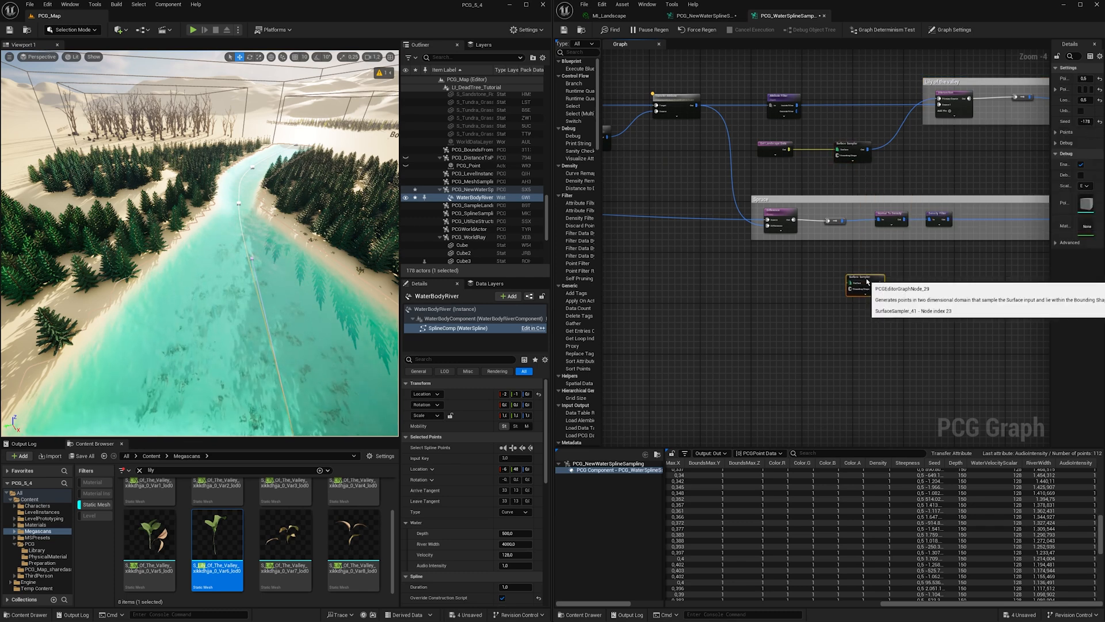
{"action": "left_click_drag", "start_coordinate": [789, 150], "coordinate": [851, 283]}
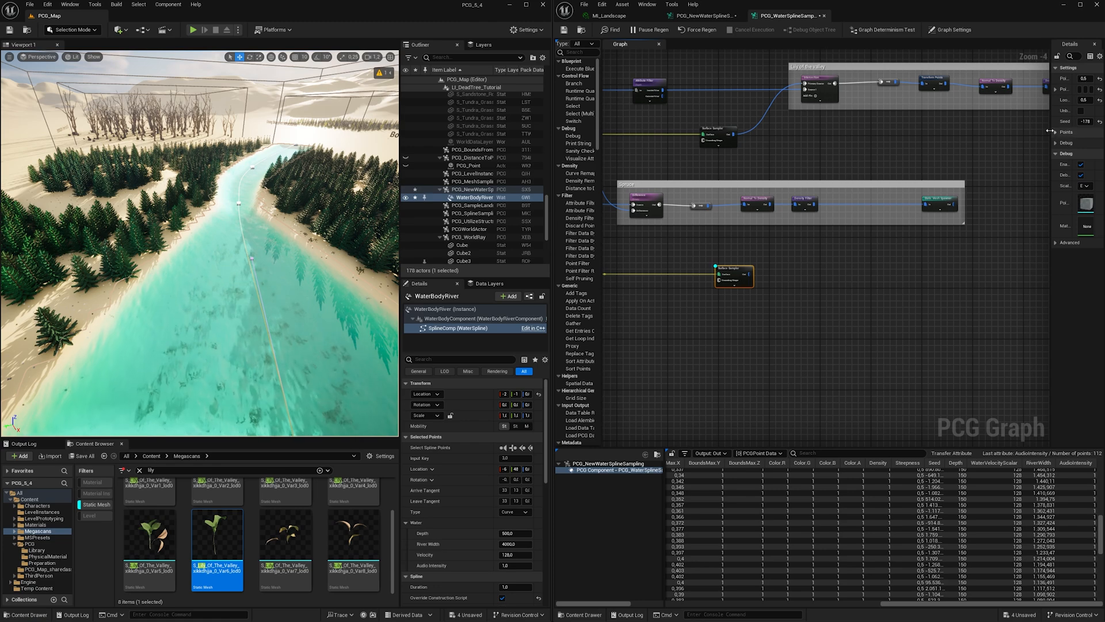
Chain copies of Normal To Density and Density Filter after the new Surface Sampler and enable debug on Normal To Density
{"action": "left_click", "coordinate": [1050, 130]}
{"action": "right_click", "coordinate": [804, 269]}
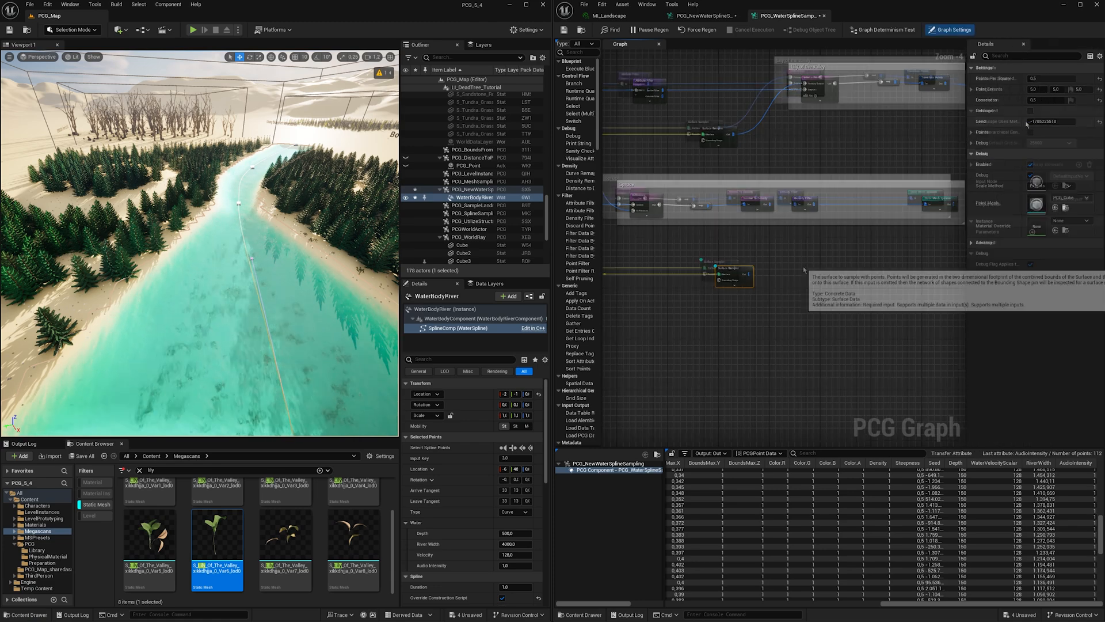
{"action": "left_click", "coordinate": [742, 266]}
{"action": "left_click_drag", "start_coordinate": [734, 227], "coordinate": [801, 192]}
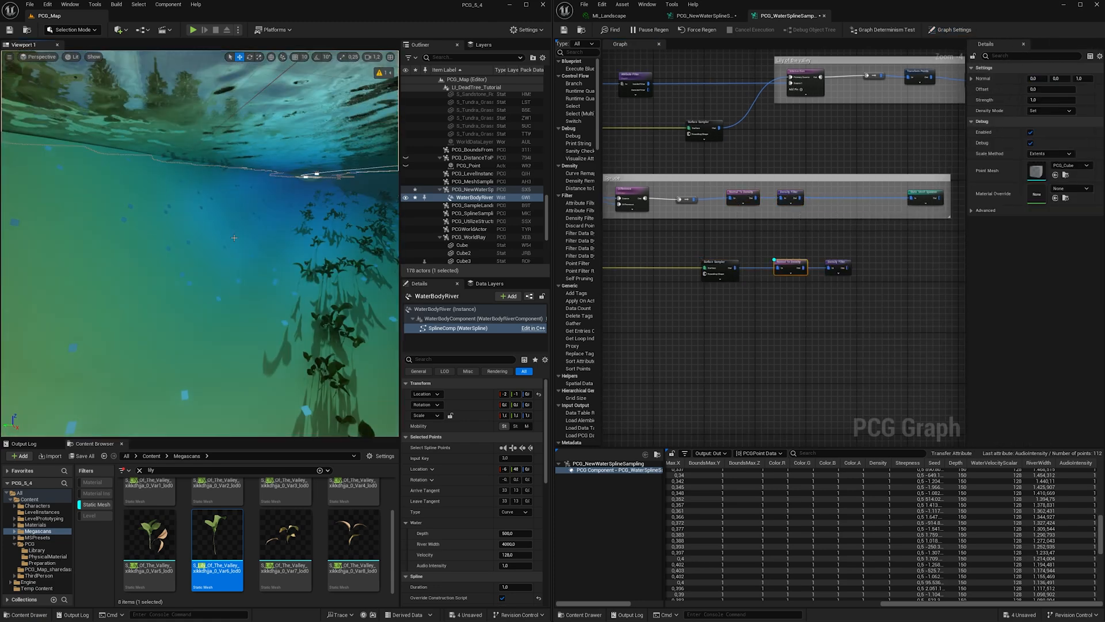
Check the debug points on the riverbed and set the new Surface Sampler's Point Extents to 50 in X and Y
{"action": "key", "text": "e"}
{"action": "right_click_drag", "start_coordinate": [234, 237], "coordinate": [322, 276]}
{"action": "key", "text": "w"}
{"action": "key", "text": "e"}
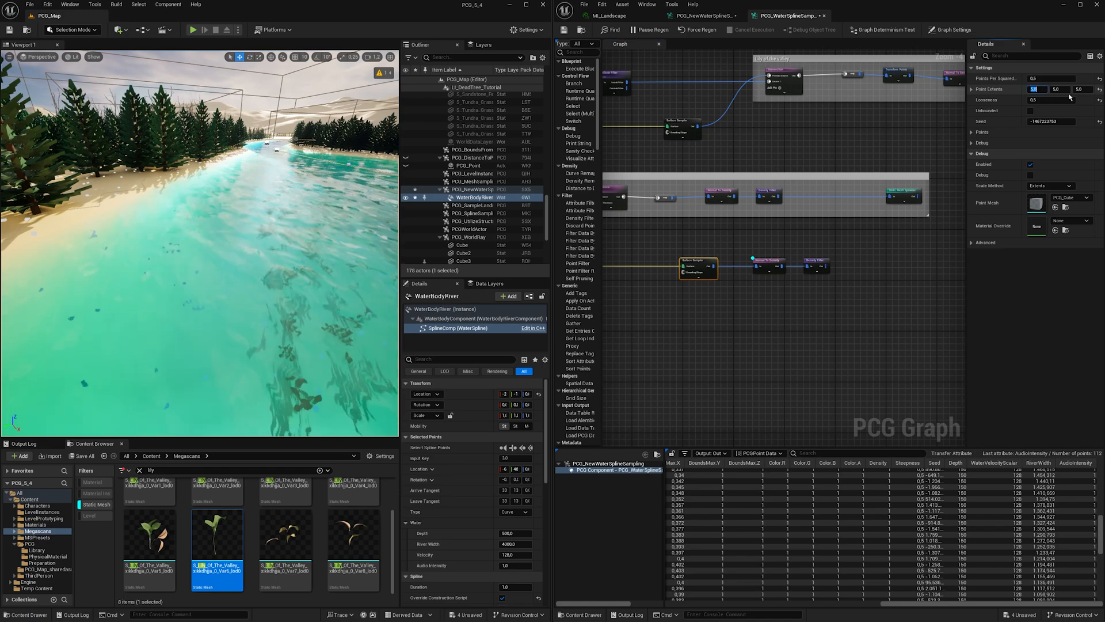
{"action": "type", "text": "50"}
{"action": "key", "text": "Tab"}
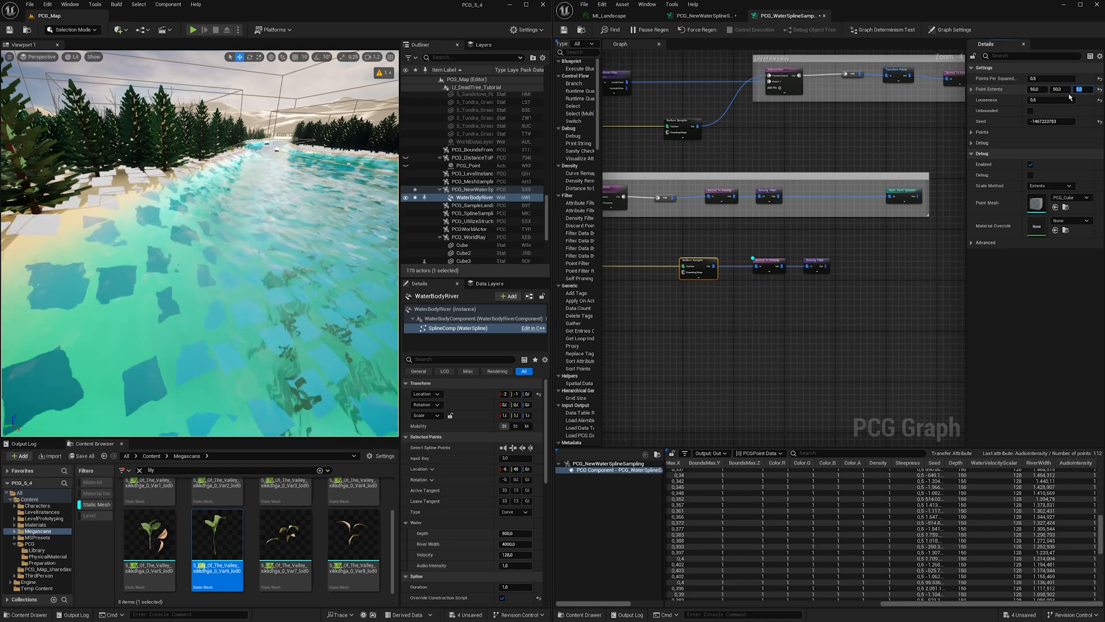
{"action": "key", "text": "e"}
{"action": "right_click_drag", "start_coordinate": [311, 241], "coordinate": [305, 265]}
Switch debugging to the new Density Filter, enable its Invert Filter option, and inspect the resulting points along the river
{"action": "left_click", "coordinate": [816, 266]}
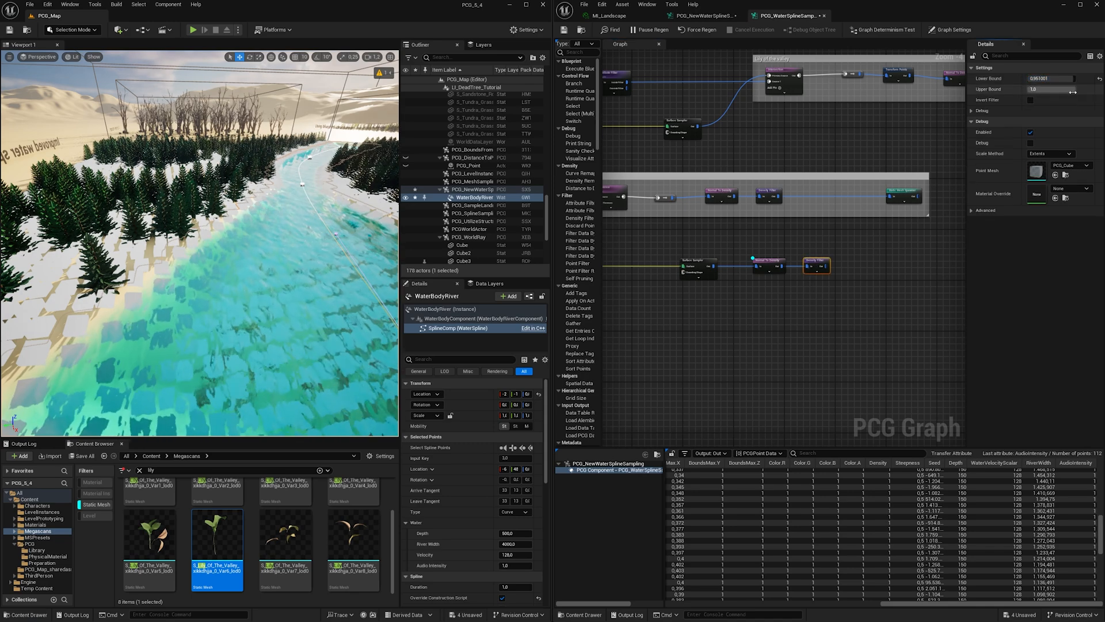
{"action": "left_click", "coordinate": [816, 262]}
{"action": "key", "text": "alt+d"}
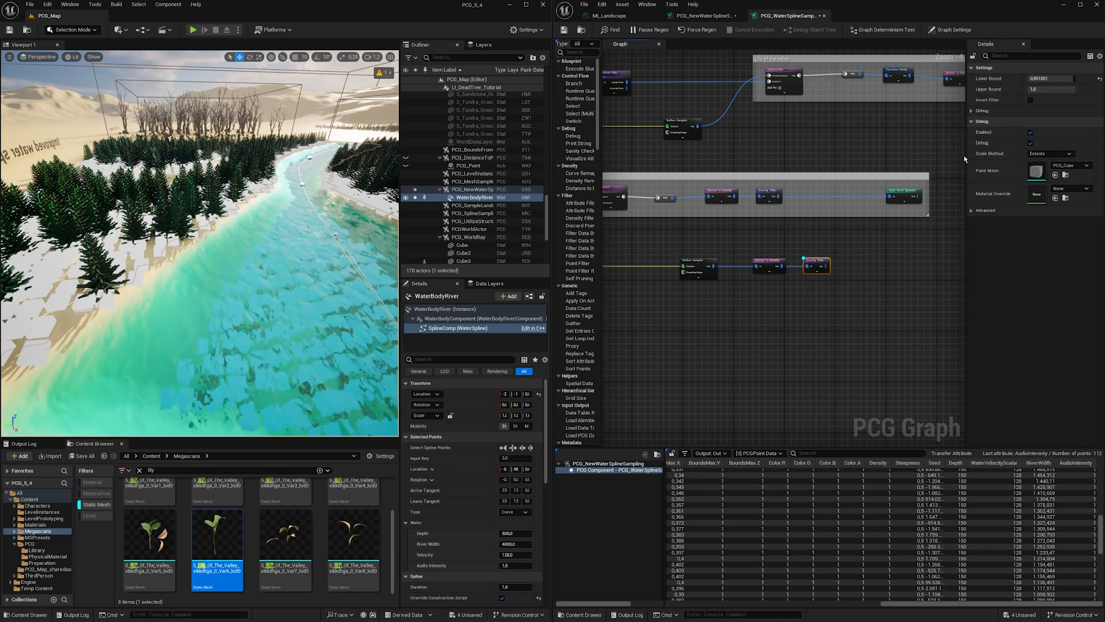
{"action": "left_click", "coordinate": [1030, 99]}
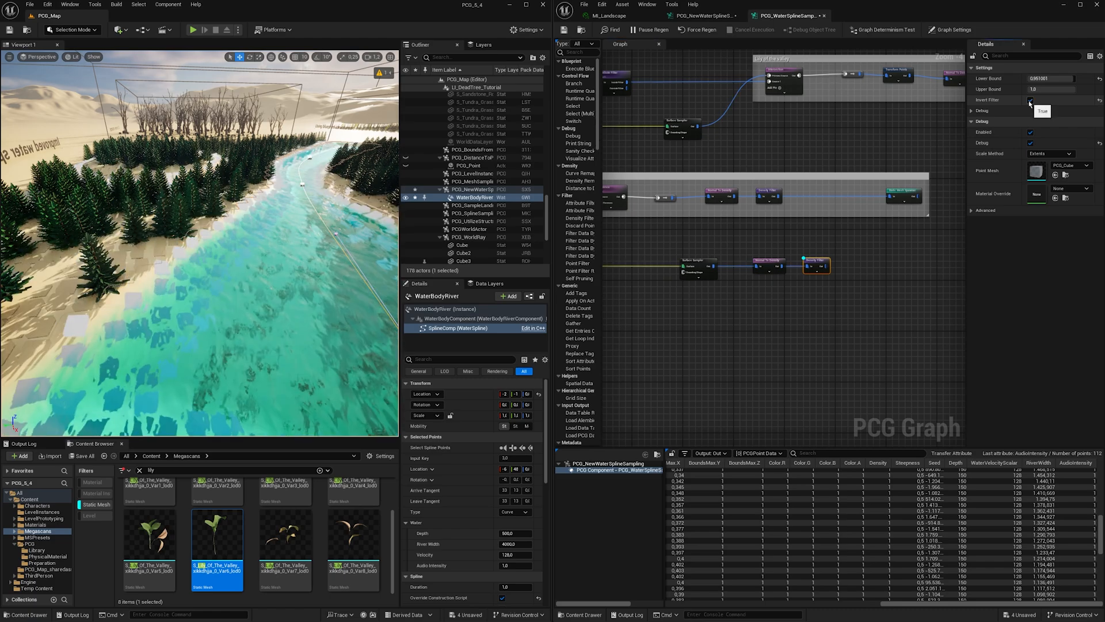
{"action": "left_click_drag", "start_coordinate": [337, 260], "coordinate": [368, 293]}
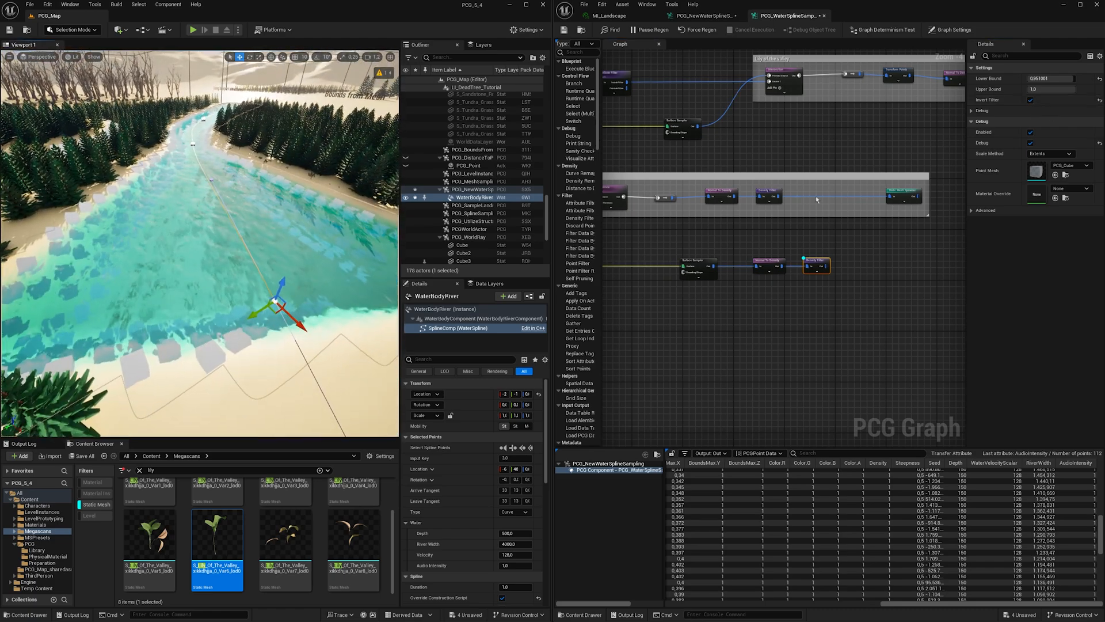
{"action": "right_click_drag", "start_coordinate": [230, 259], "coordinate": [203, 281]}
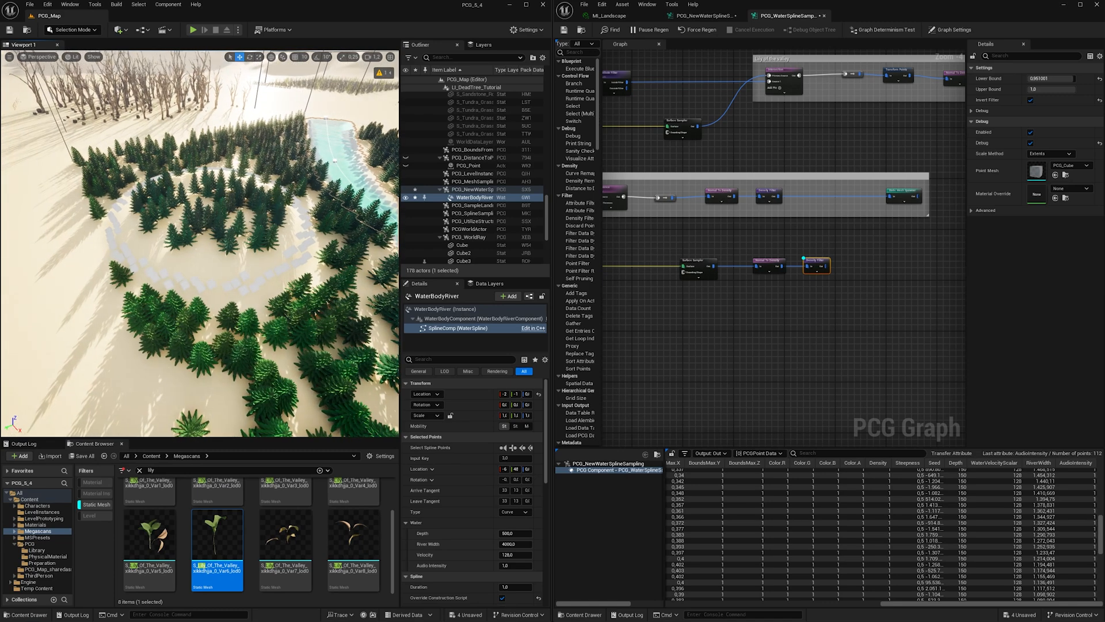
{"action": "right_click_drag", "start_coordinate": [241, 242], "coordinate": [201, 242]}
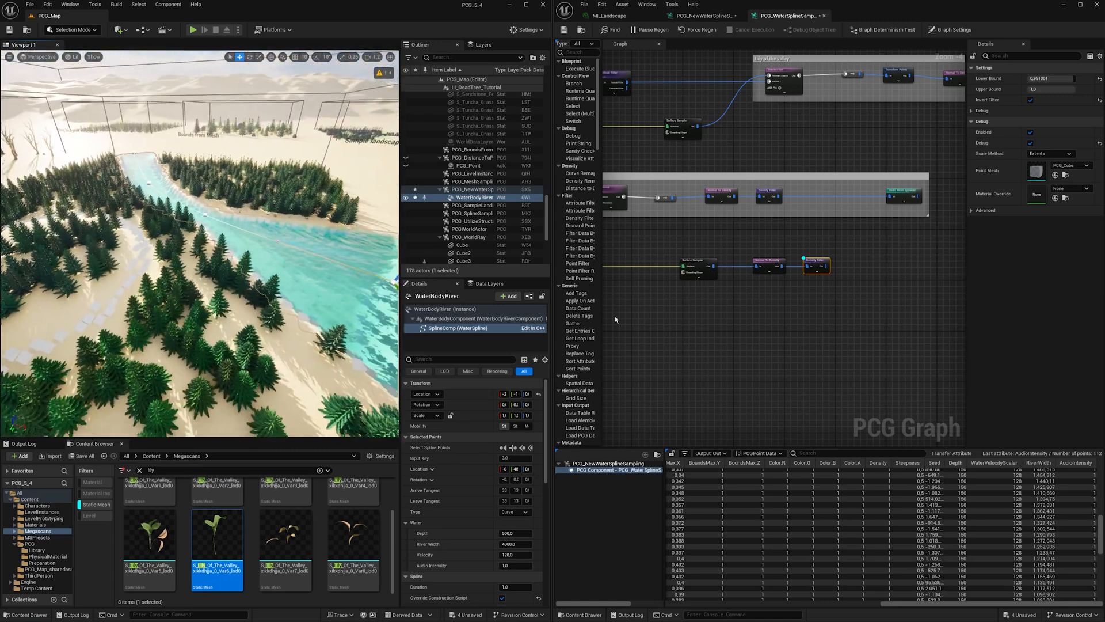
Add an Intersection node after the inverted Density Filter and link the filter's output to its Primary Source
{"action": "right_click_drag", "start_coordinate": [766, 301], "coordinate": [687, 289]}
{"action": "right_click", "coordinate": [793, 255]}
{"action": "type", "text": "interse"}
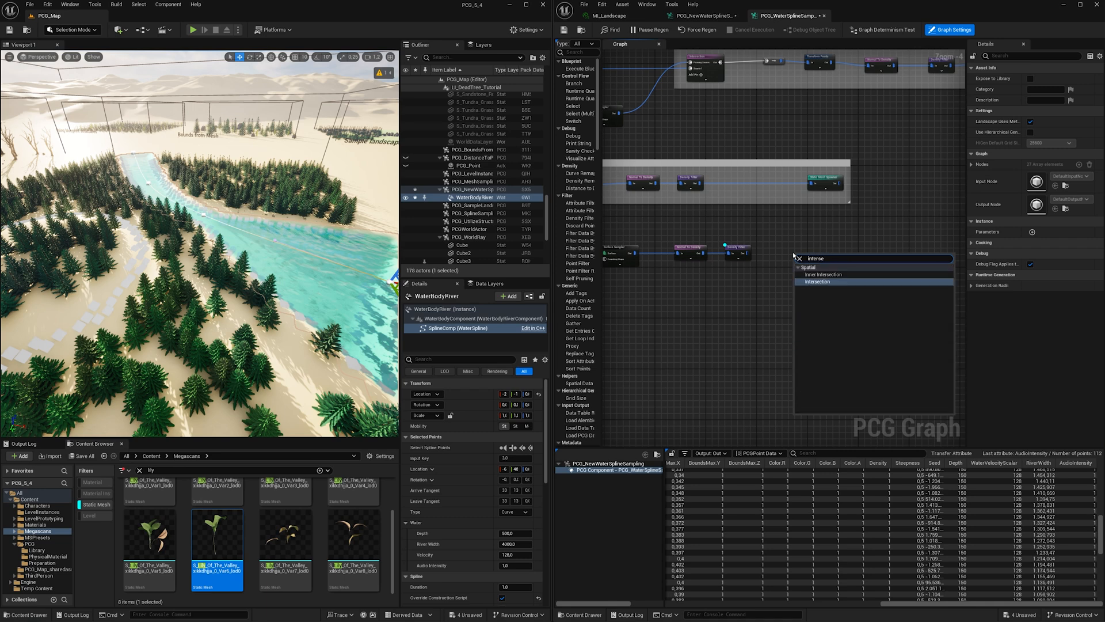
{"action": "key", "text": "Return"}
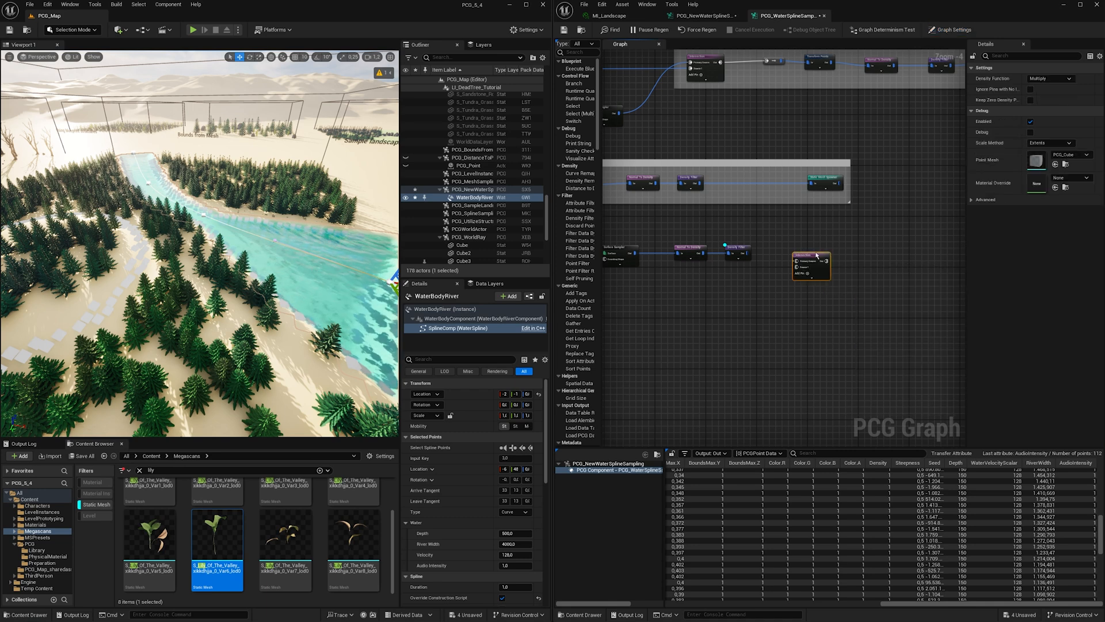
{"action": "scroll", "coordinate": [793, 262], "scroll_direction": "up", "scroll_amount": 2}
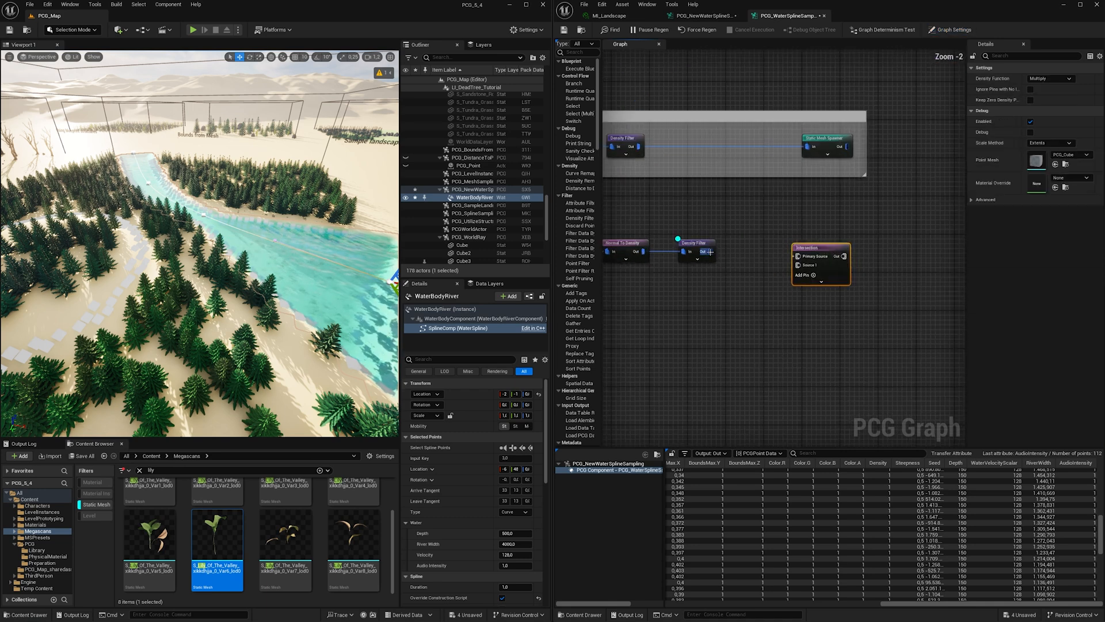
{"action": "left_click_drag", "start_coordinate": [797, 259], "coordinate": [798, 256]}
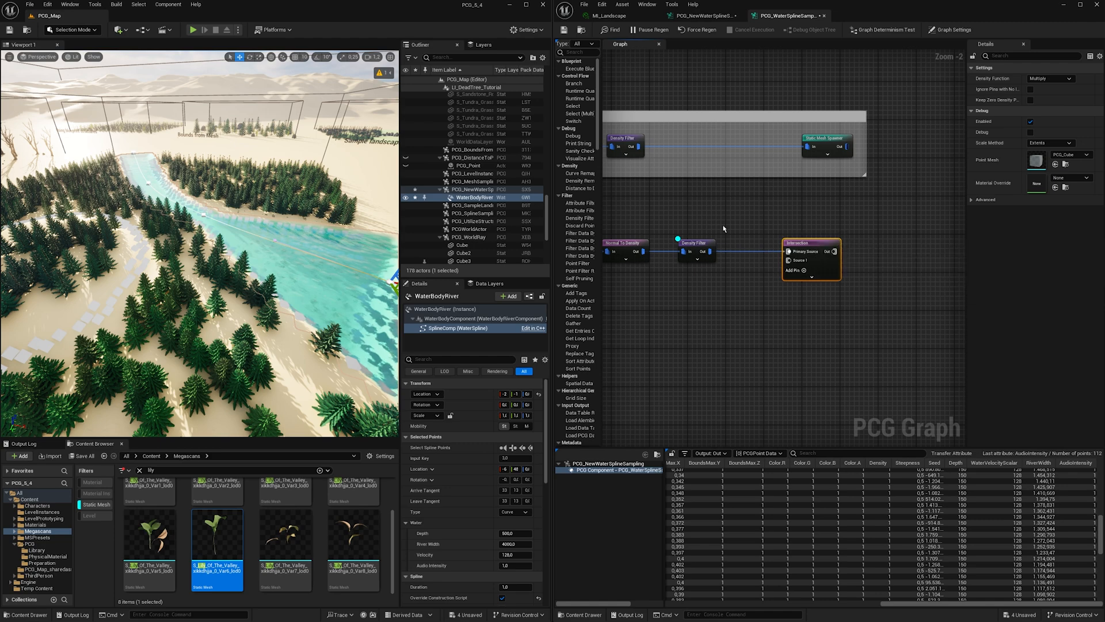
Link the output of the node copying RiverWidth to Scale.Y into the Intersection's Source 1, routing the wire through a reroute node
{"action": "scroll", "coordinate": [746, 201], "scroll_direction": "down", "scroll_amount": 3}
{"action": "right_click_drag", "start_coordinate": [747, 202], "coordinate": [761, 200]}
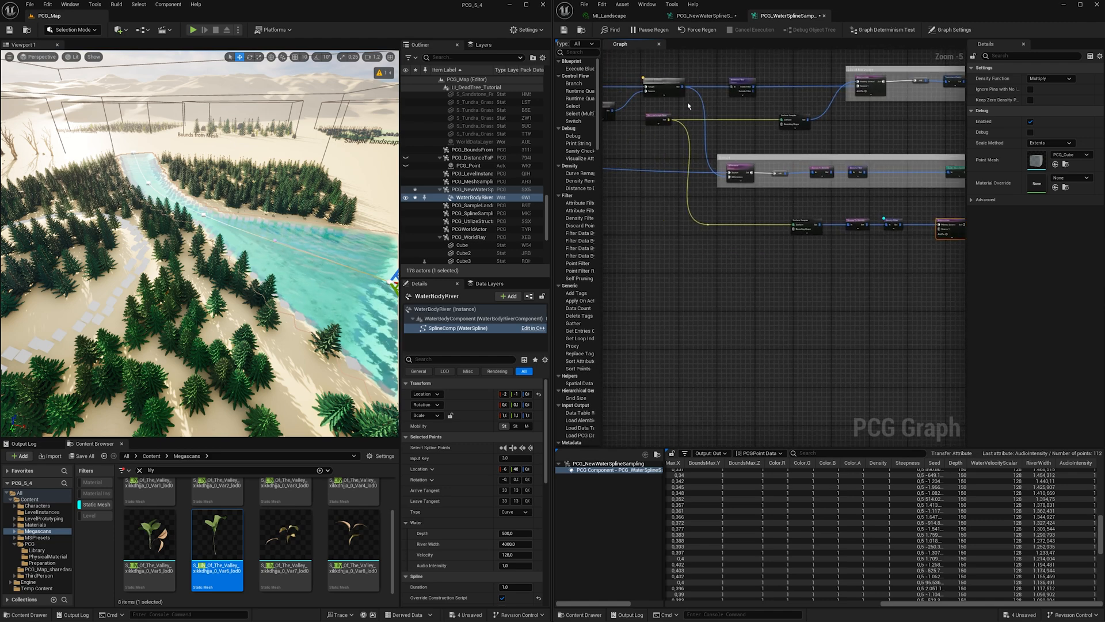
{"action": "right_click_drag", "start_coordinate": [688, 105], "coordinate": [675, 151]}
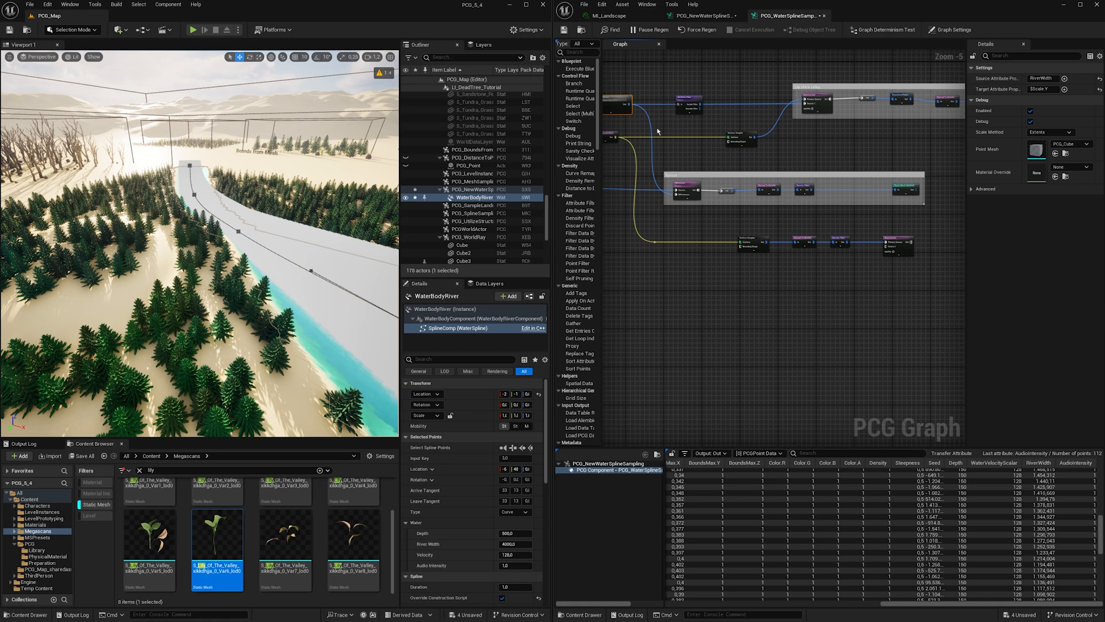
{"action": "left_click_drag", "start_coordinate": [630, 104], "coordinate": [887, 247]}
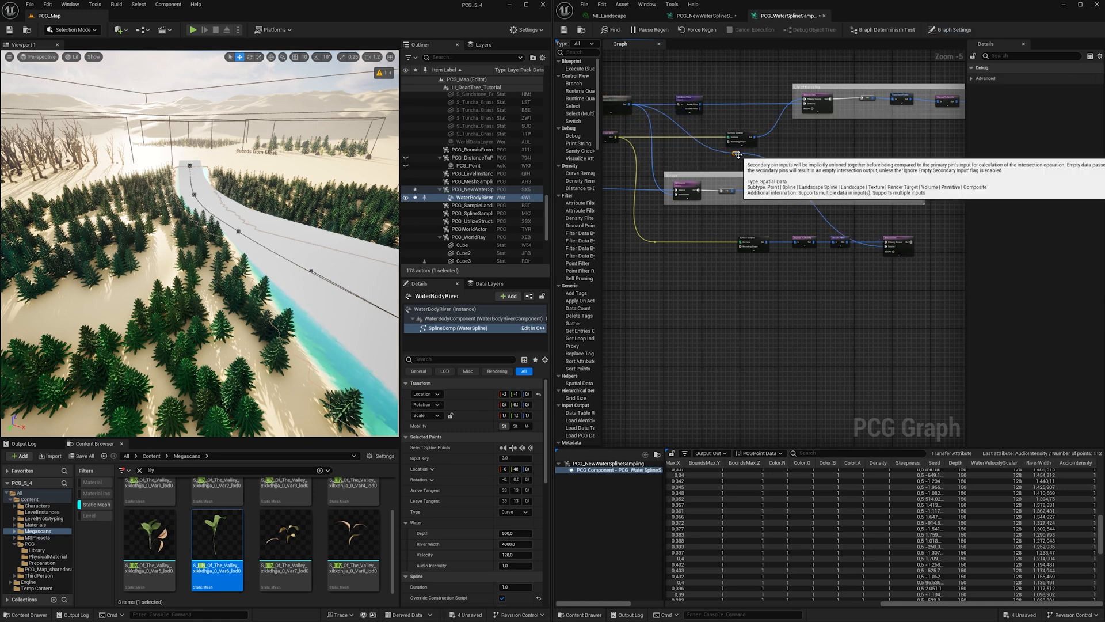
{"action": "double_click", "coordinate": [702, 242]}
{"action": "left_click_drag", "start_coordinate": [704, 244], "coordinate": [679, 279]}
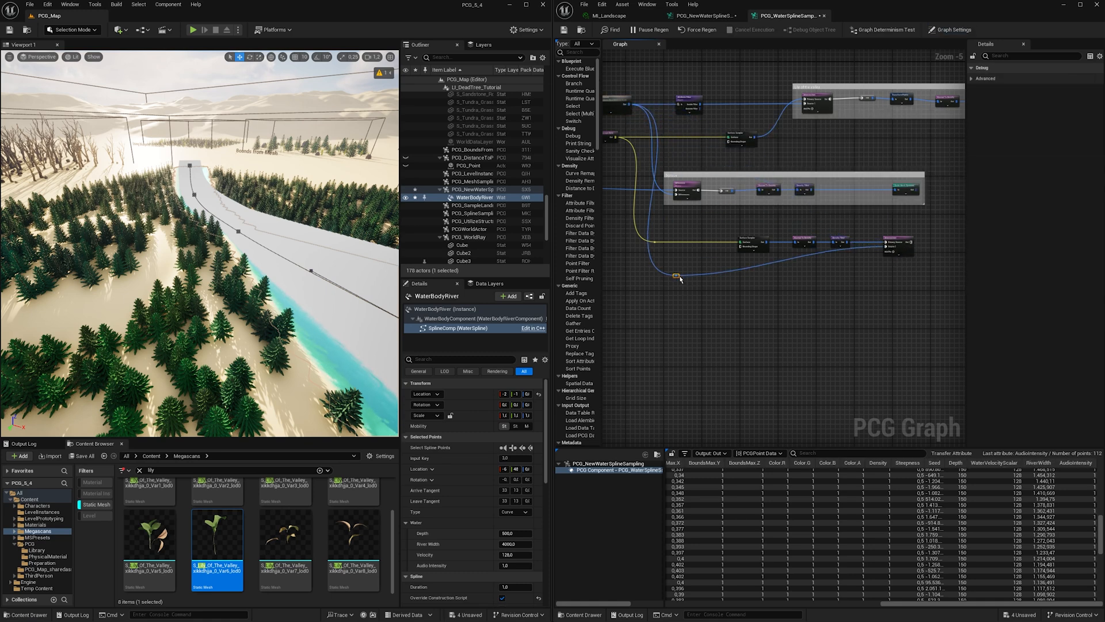
Compare the debug points of the Intersection, the RiverWidth node and the inverted Density Filter along the river, ending on the Intersection
{"action": "left_click", "coordinate": [902, 239]}
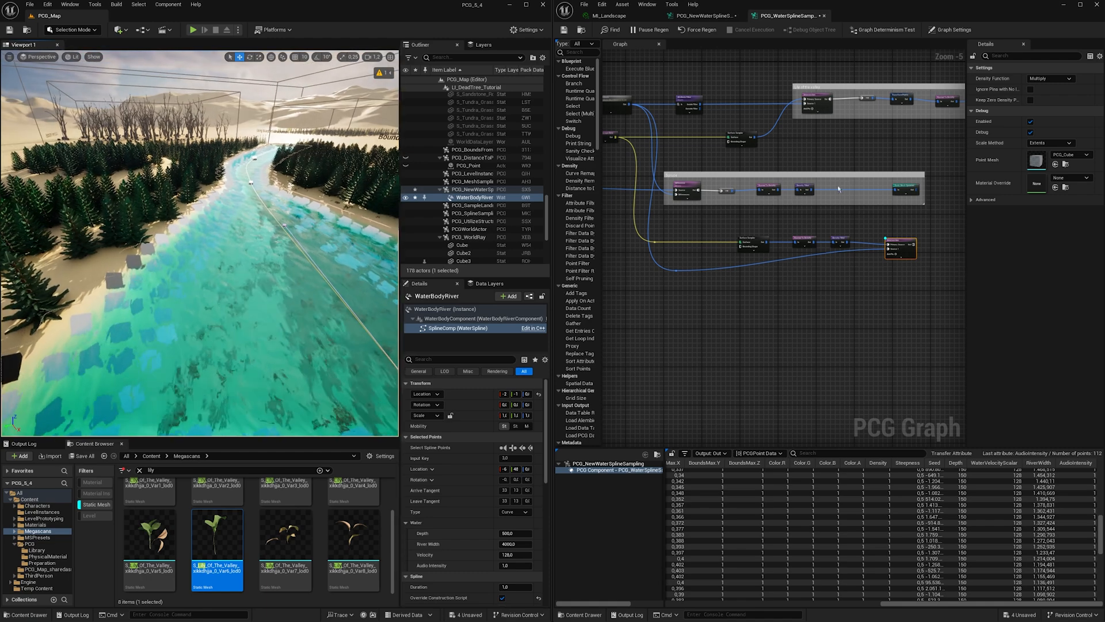
{"action": "right_click_drag", "start_coordinate": [667, 161], "coordinate": [741, 172]}
{"action": "left_click", "coordinate": [686, 115]}
{"action": "key", "text": "d"}
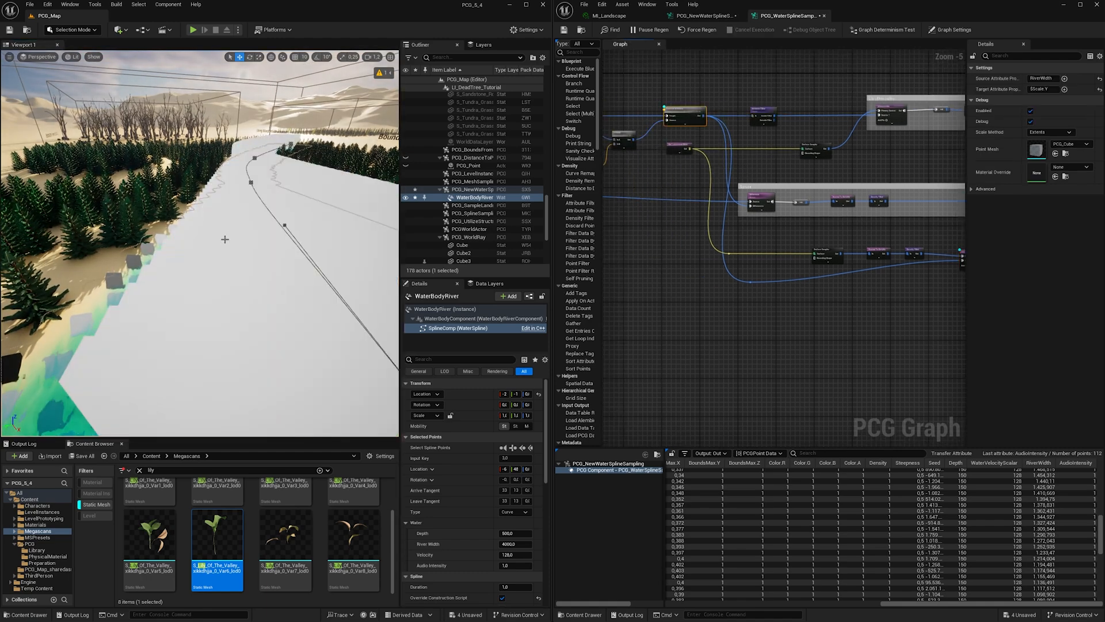
{"action": "right_click_drag", "start_coordinate": [913, 289], "coordinate": [740, 288]}
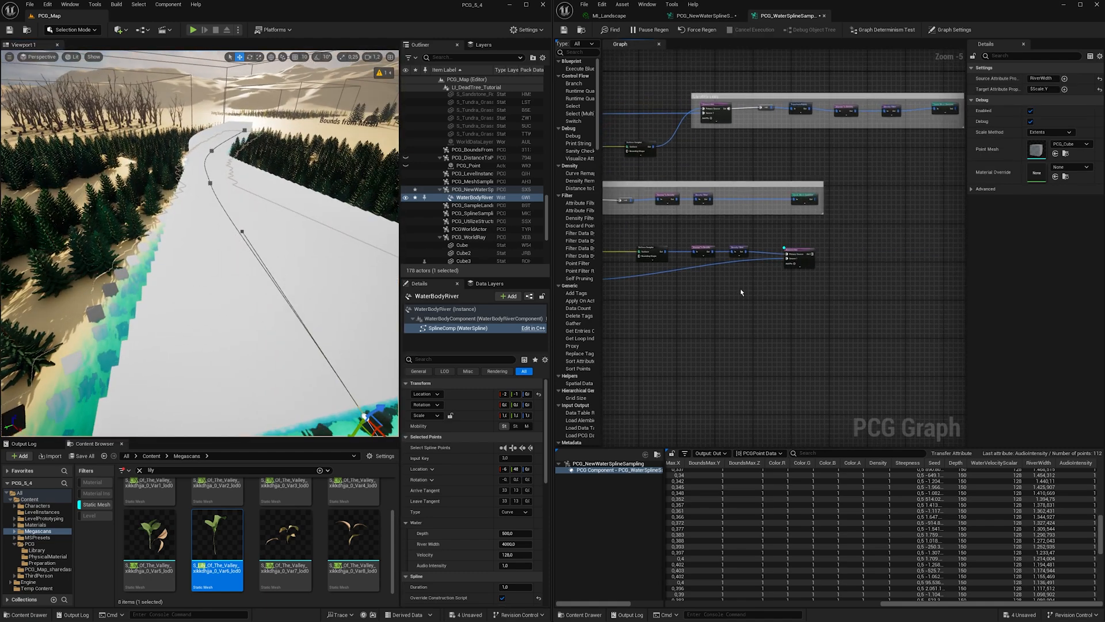
{"action": "left_click", "coordinate": [740, 252]}
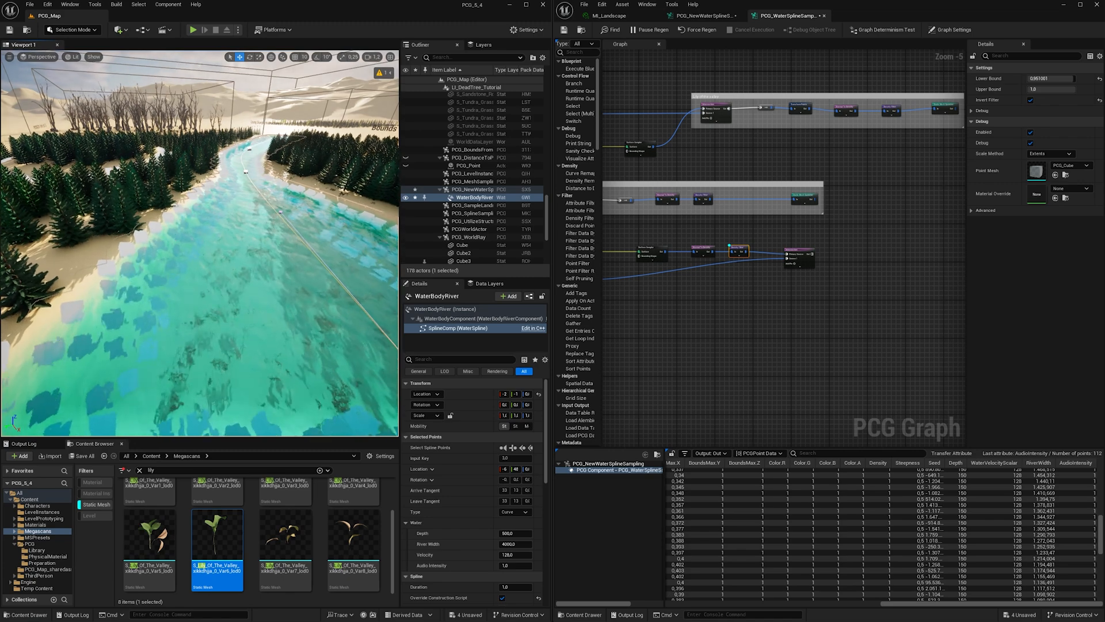
{"action": "right_click_drag", "start_coordinate": [197, 234], "coordinate": [197, 288]}
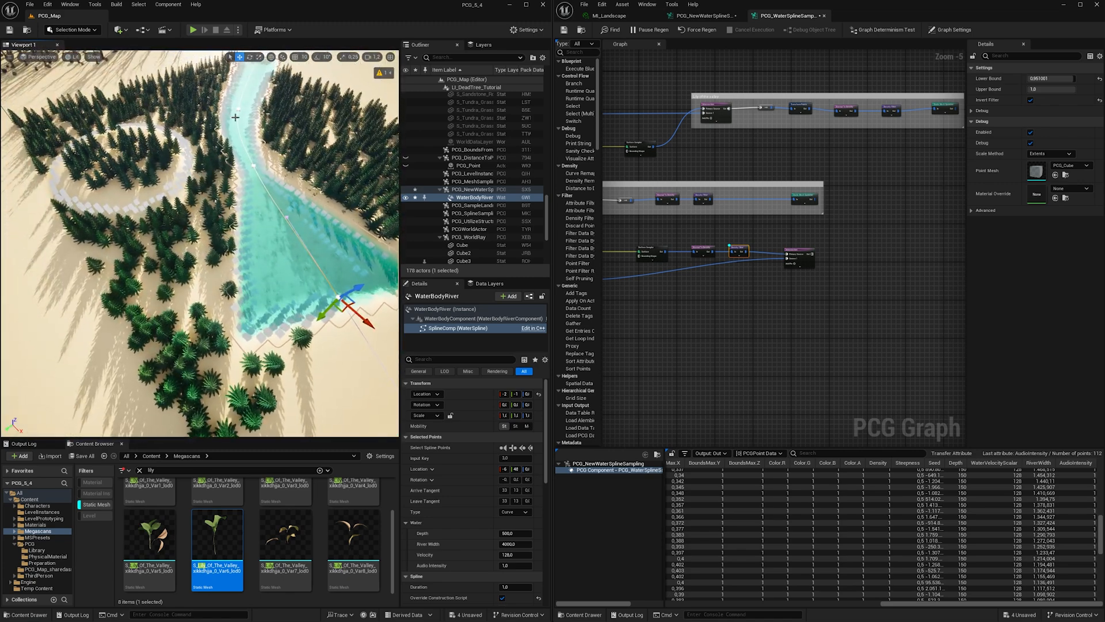
{"action": "right_click_drag", "start_coordinate": [230, 192], "coordinate": [156, 144]}
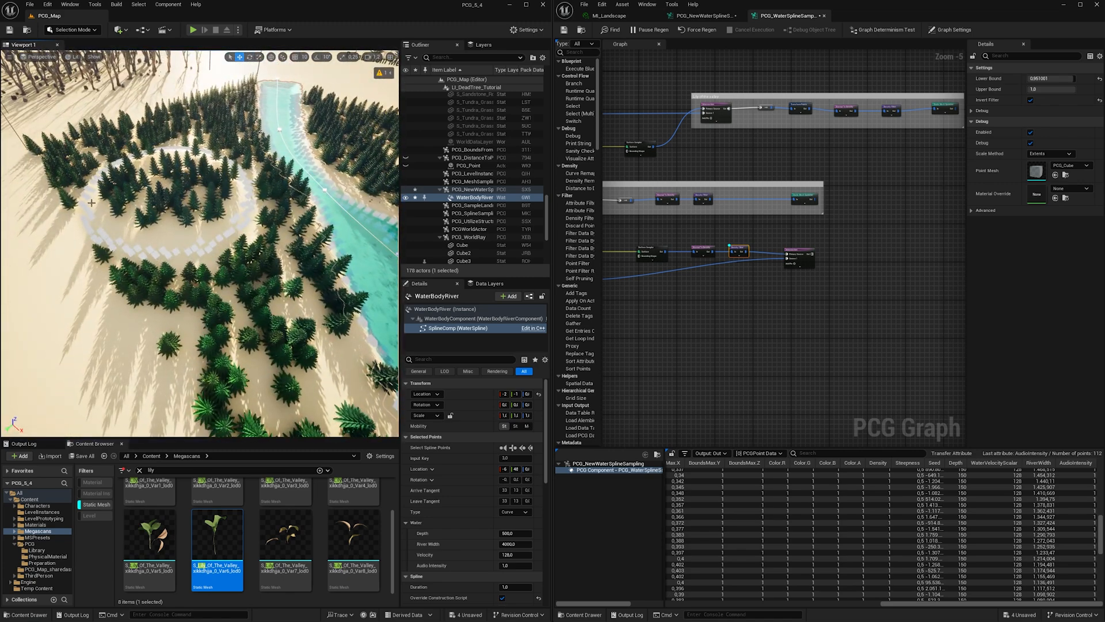
{"action": "right_click_drag", "start_coordinate": [178, 200], "coordinate": [208, 173]}
{"action": "left_click", "coordinate": [789, 259]}
{"action": "left_click", "coordinate": [788, 259]}
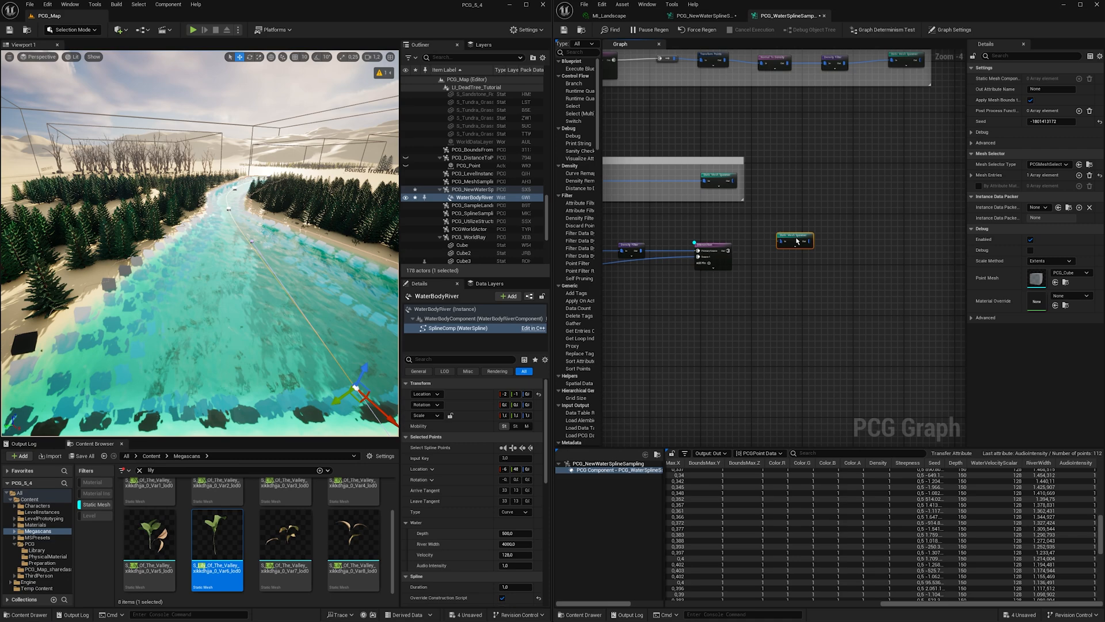
Add a Select Points node after the Intersection in the steep-slope branch and set its ratio to 0.2
{"action": "left_click_drag", "start_coordinate": [797, 241], "coordinate": [800, 251]}
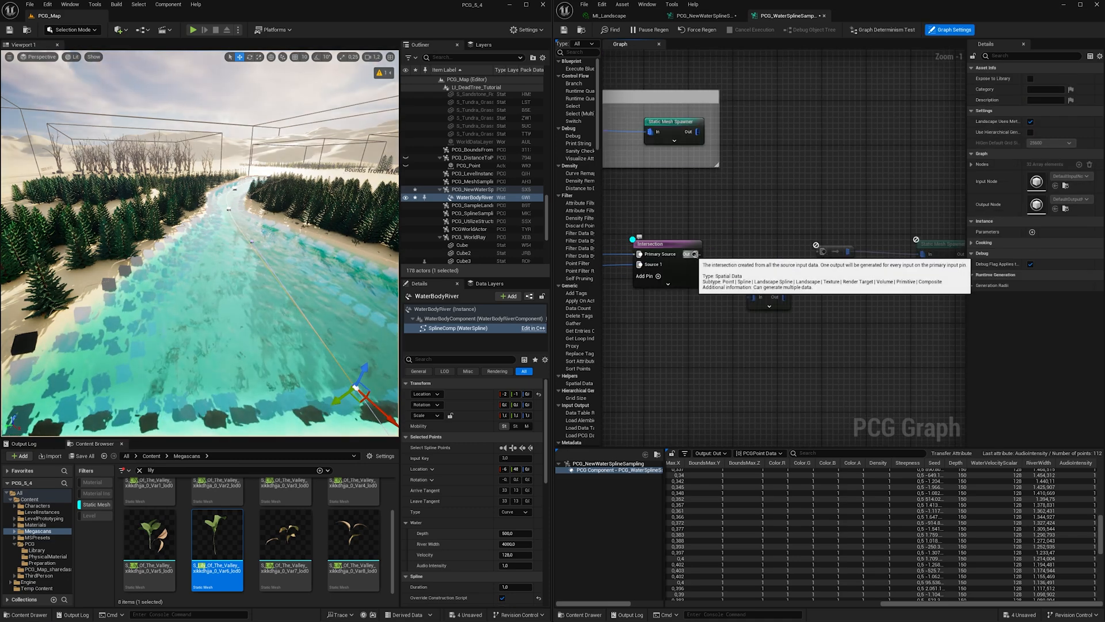
{"action": "left_click_drag", "start_coordinate": [695, 254], "coordinate": [759, 299]}
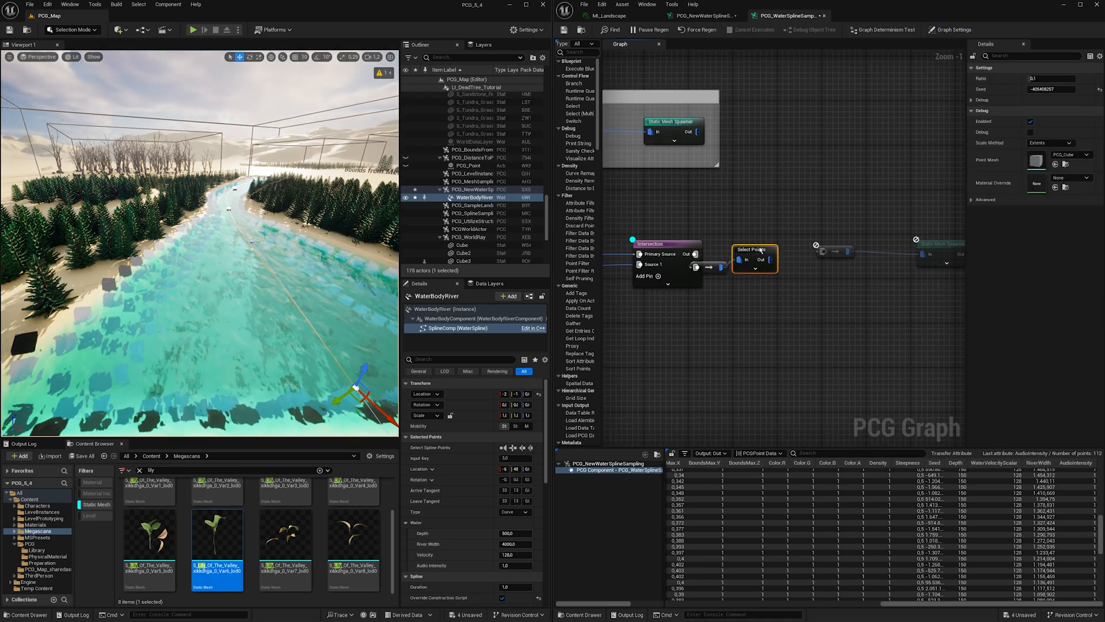
{"action": "left_click", "coordinate": [1051, 77]}
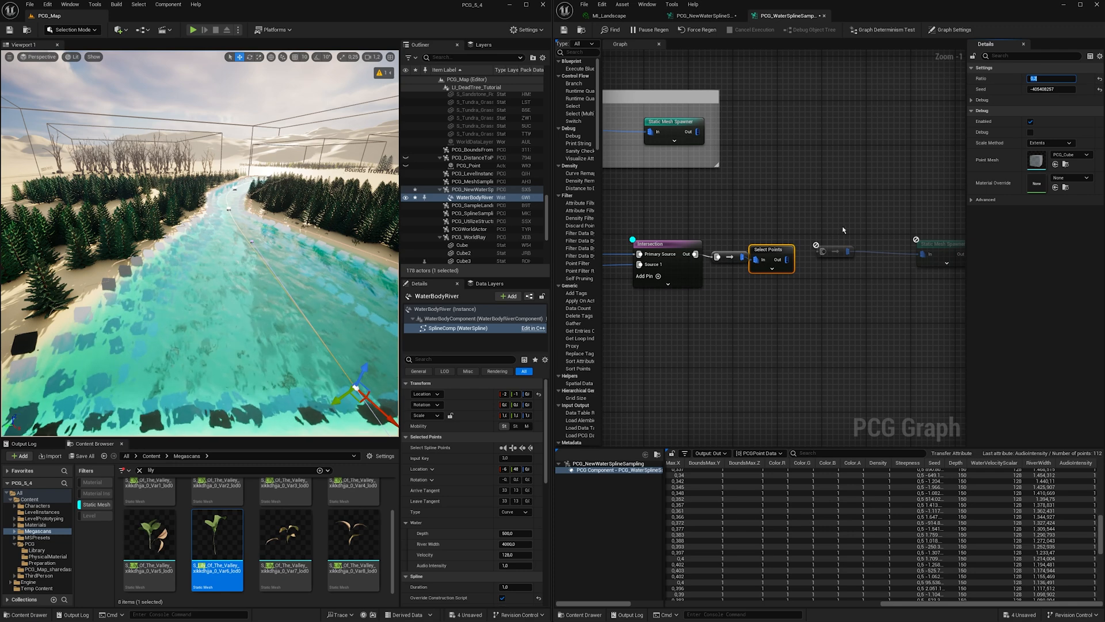
Delete the disabled conversion node and link the Select Points output to the Static Mesh Spawner's input
{"action": "left_click", "coordinate": [835, 251]}
{"action": "key", "text": "Delete"}
{"action": "left_click_drag", "start_coordinate": [781, 251], "coordinate": [808, 251]}
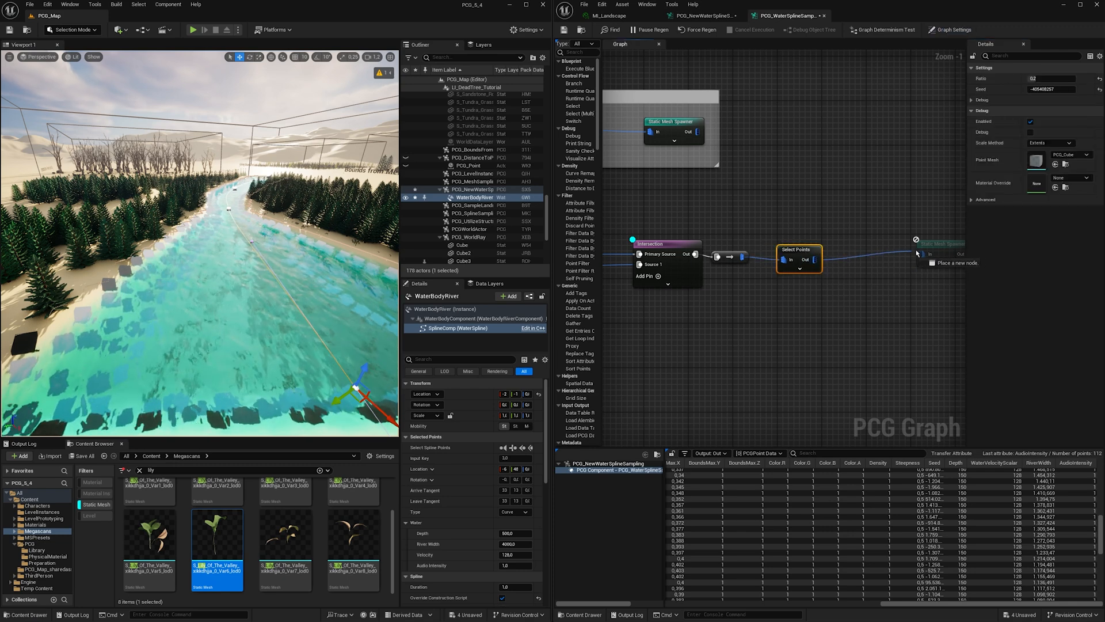
{"action": "left_click_drag", "start_coordinate": [922, 253], "coordinate": [924, 254]}
Enable the Static Mesh Spawner in the steep-slope branch and set its mesh entry to S_Beach_Boulder
{"action": "right_click_drag", "start_coordinate": [876, 297], "coordinate": [792, 305]}
{"action": "left_click", "coordinate": [857, 256]}
{"action": "key", "text": "e"}
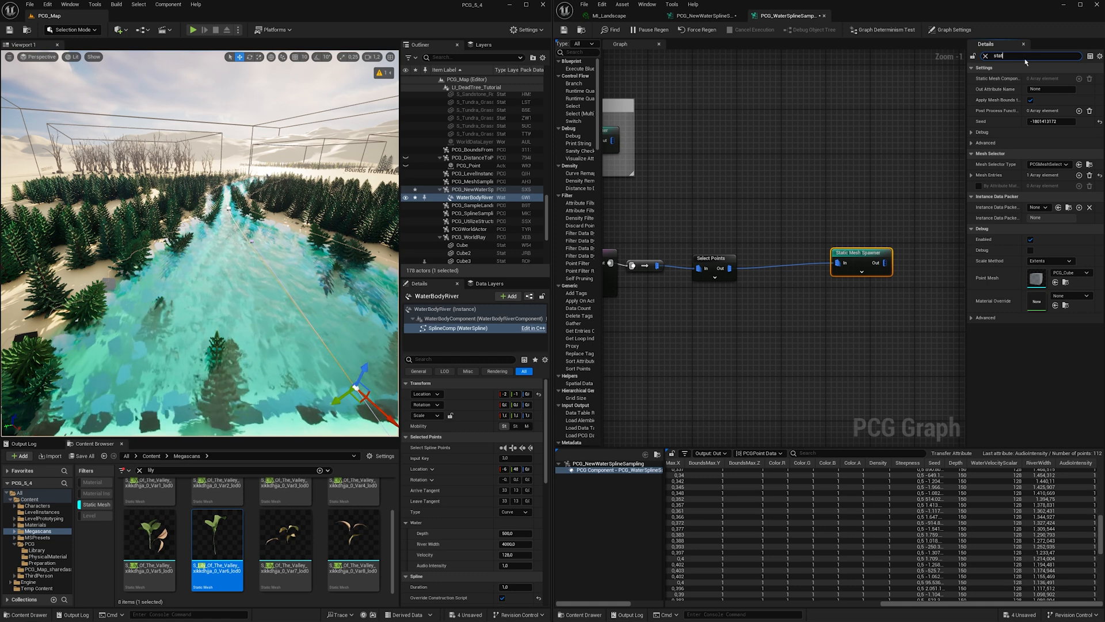
{"action": "left_click", "coordinate": [1072, 145]}
{"action": "type", "text": "bo"}
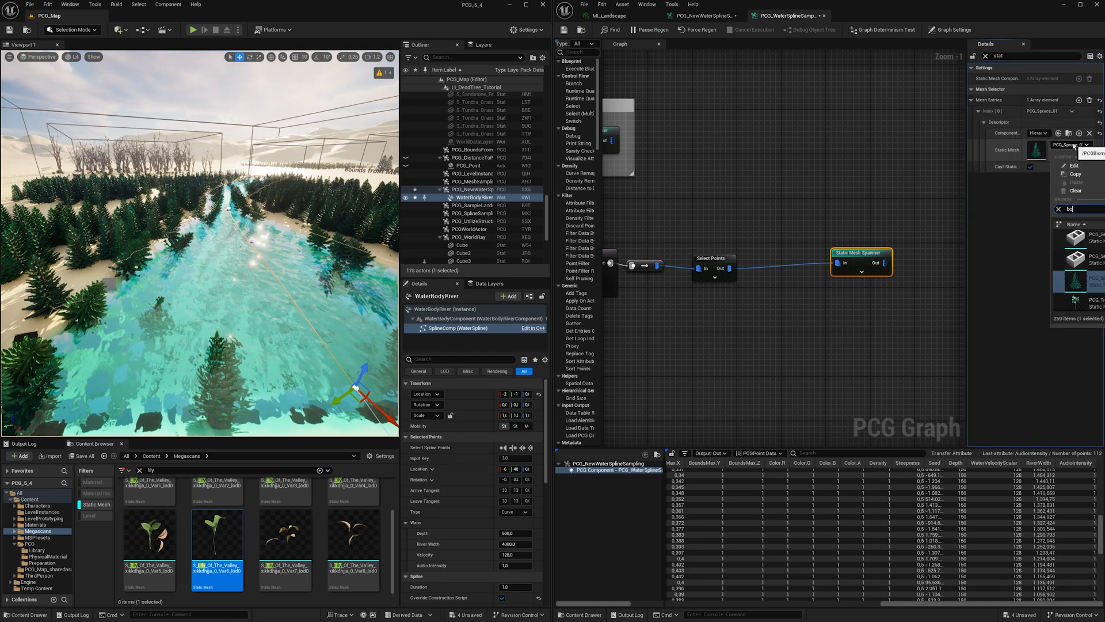
{"action": "type", "text": "uld"}
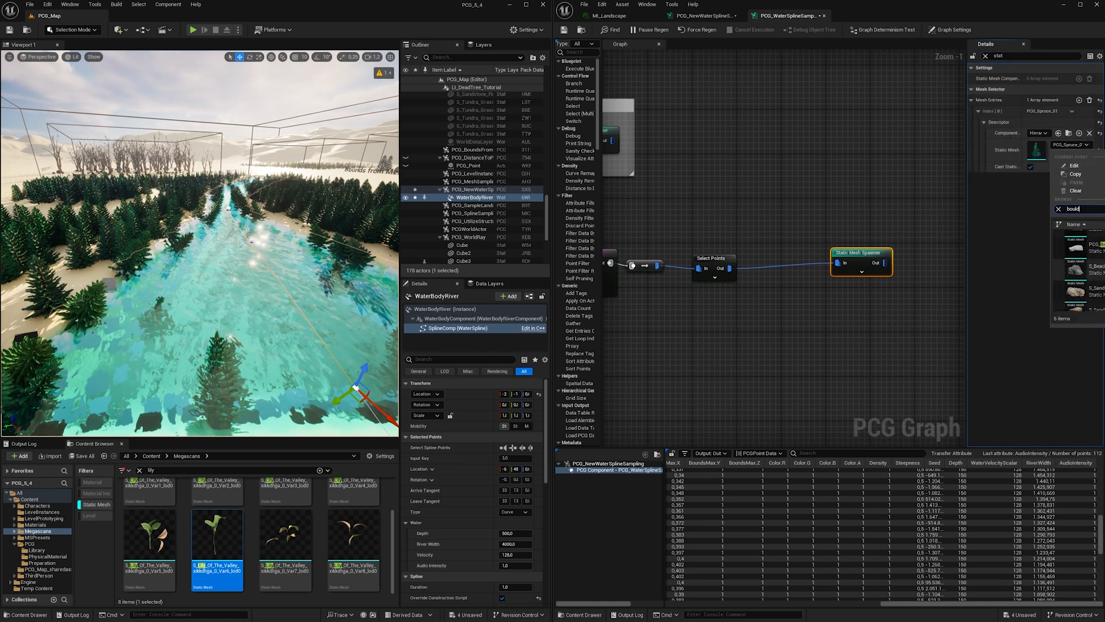
{"action": "left_click", "coordinate": [1101, 271]}
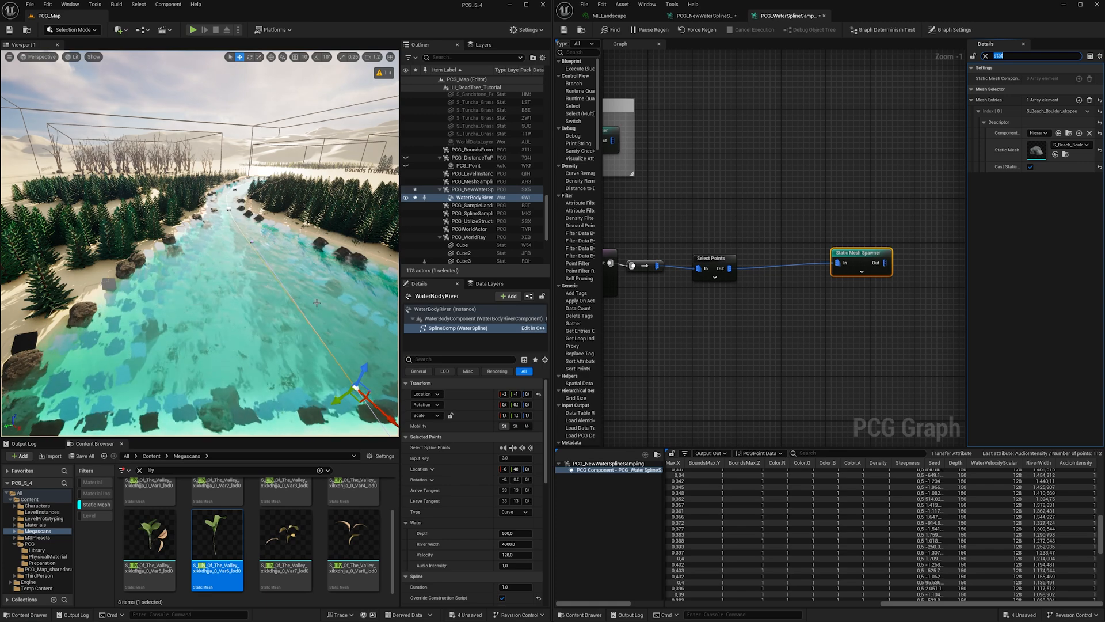
Insert Transform Points between Select Points and the boulder spawner, with maximum Z rotation 360° and uniform scale from 0.1 to 1.2
{"action": "right_click_drag", "start_coordinate": [800, 285], "coordinate": [764, 283]}
{"action": "right_click", "coordinate": [765, 286]}
{"action": "type", "text": "transfor"}
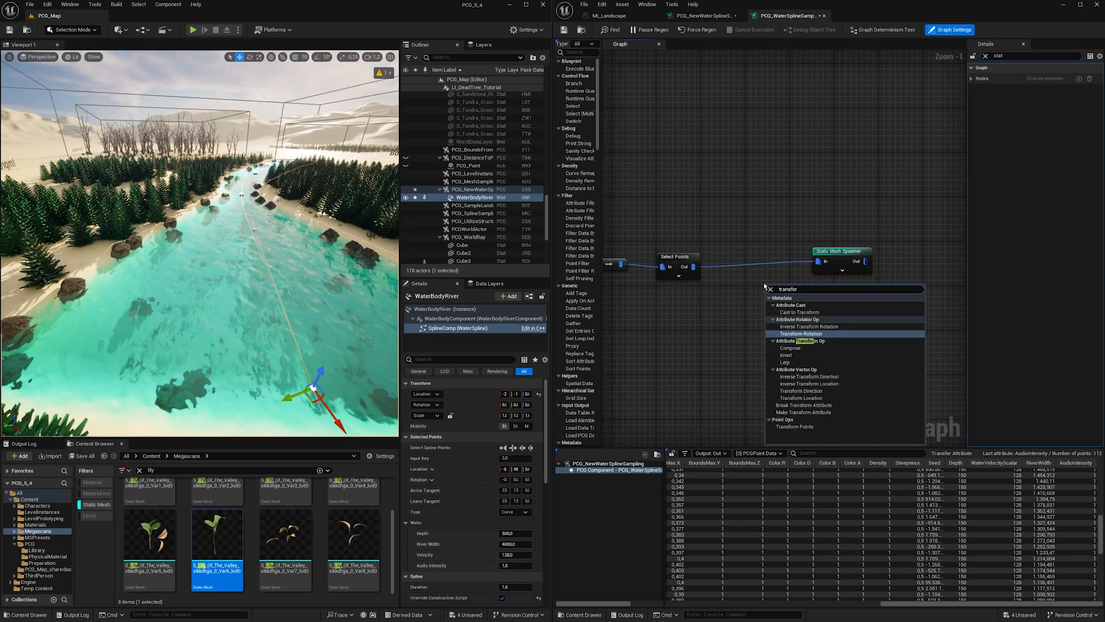
{"action": "left_click", "coordinate": [810, 427]}
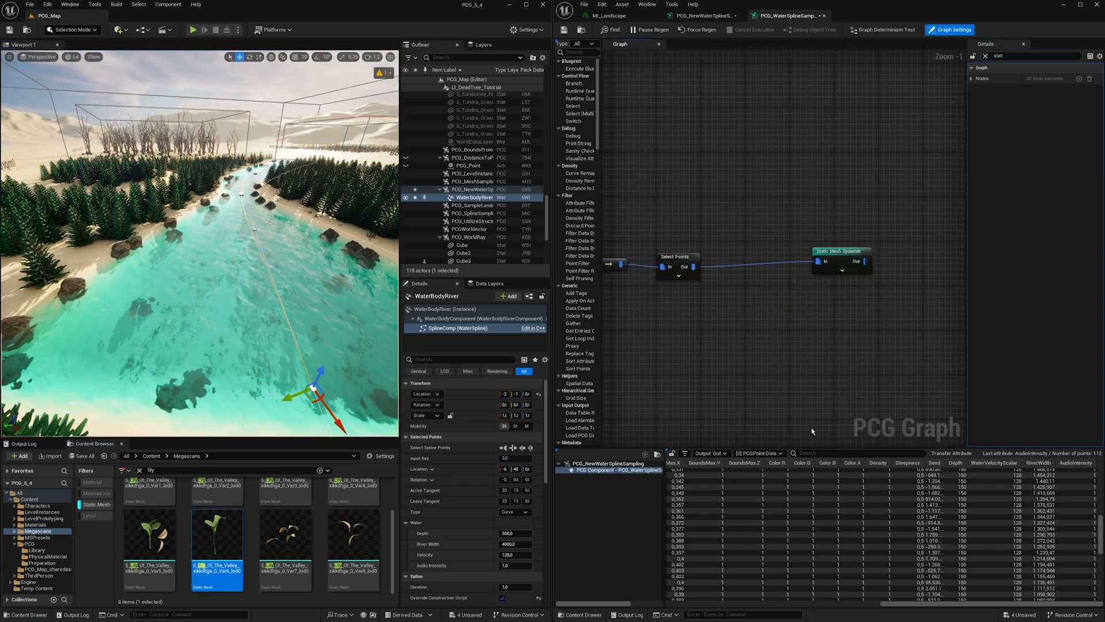
{"action": "left_click", "coordinate": [818, 261], "text": "alt"}
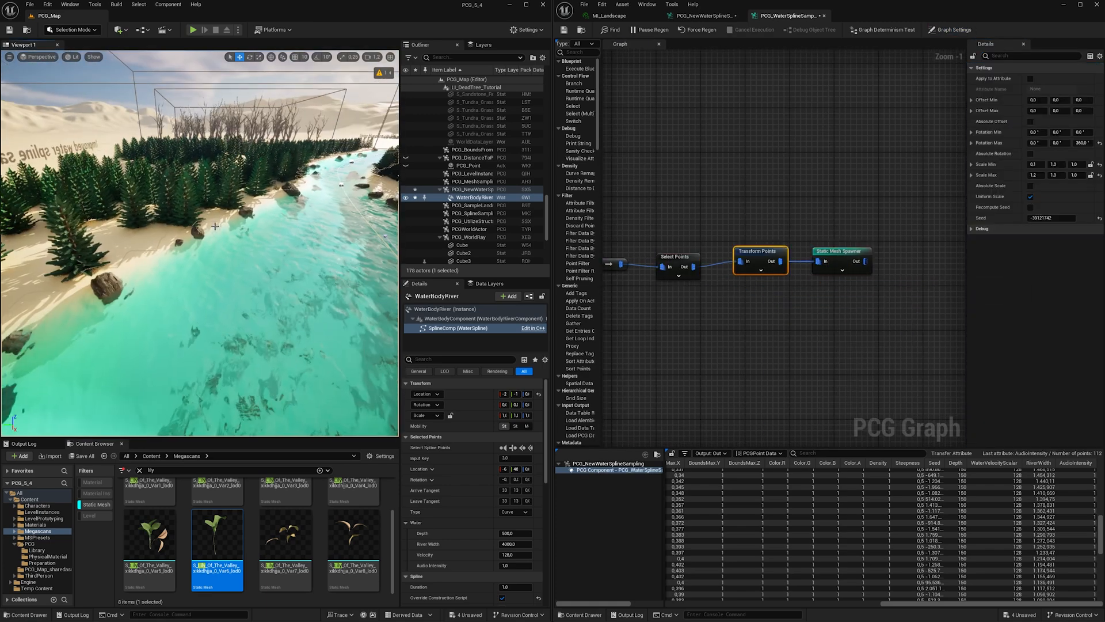
{"action": "right_click_drag", "start_coordinate": [215, 226], "coordinate": [290, 198]}
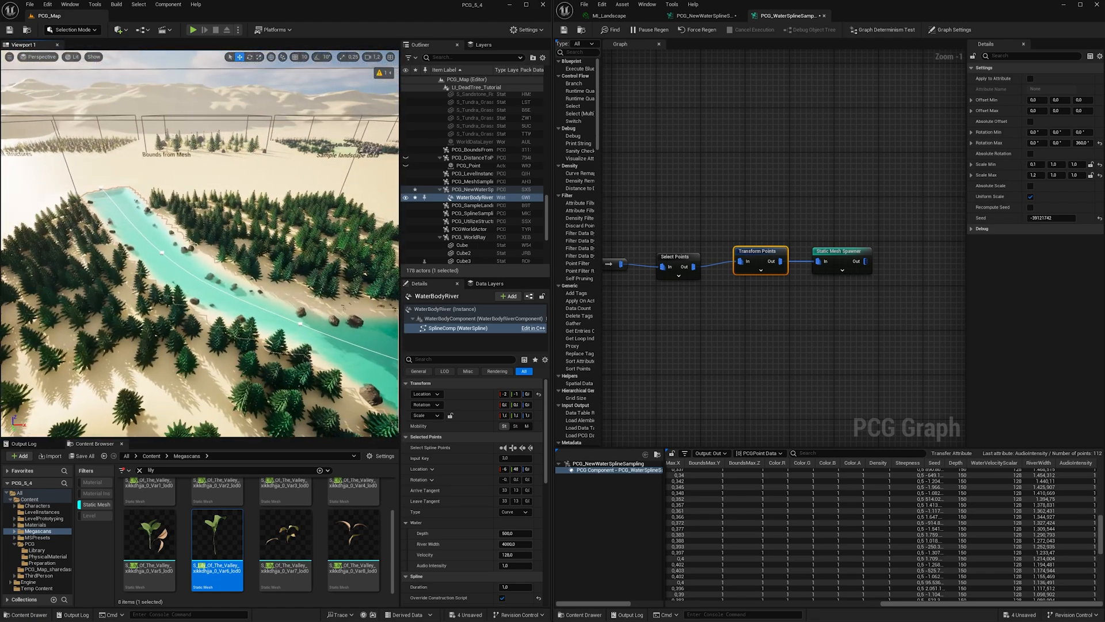
Review the river-width branch, examining the RiverWidth-to-Scale.Y copy node, the Multiply node and its Create Attribute input
{"action": "scroll", "coordinate": [662, 241], "scroll_direction": "down", "scroll_amount": 1}
{"action": "right_click_drag", "start_coordinate": [662, 242], "coordinate": [861, 297]}
{"action": "scroll", "coordinate": [860, 297], "scroll_direction": "down", "scroll_amount": 2}
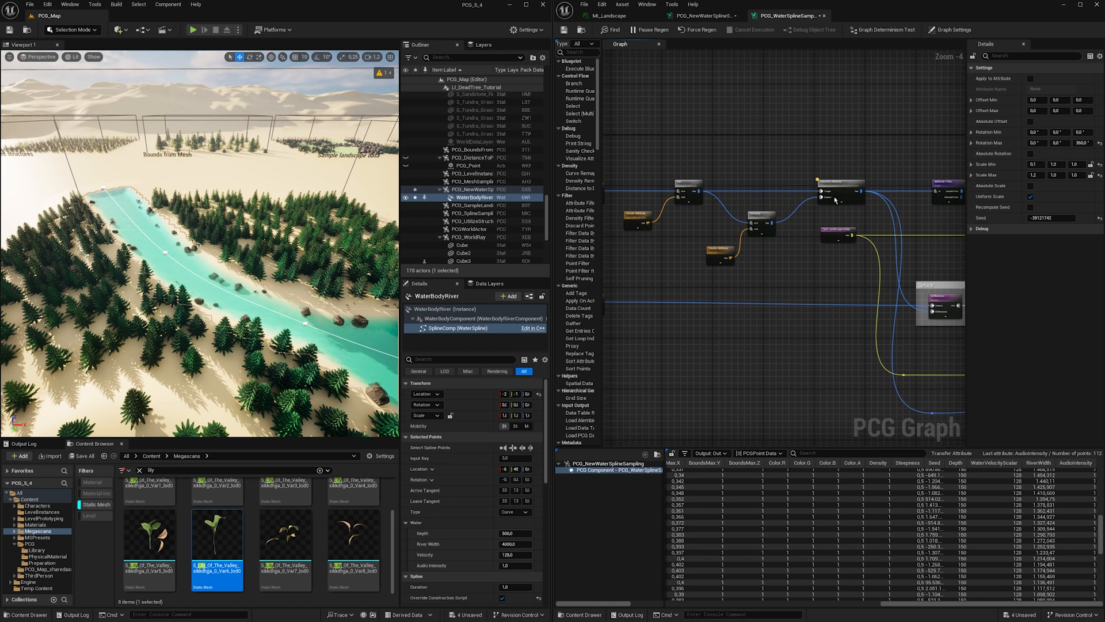
{"action": "left_click", "coordinate": [835, 199]}
{"action": "scroll", "coordinate": [836, 199], "scroll_direction": "up", "scroll_amount": 1}
{"action": "right_click_drag", "start_coordinate": [757, 254], "coordinate": [899, 249]}
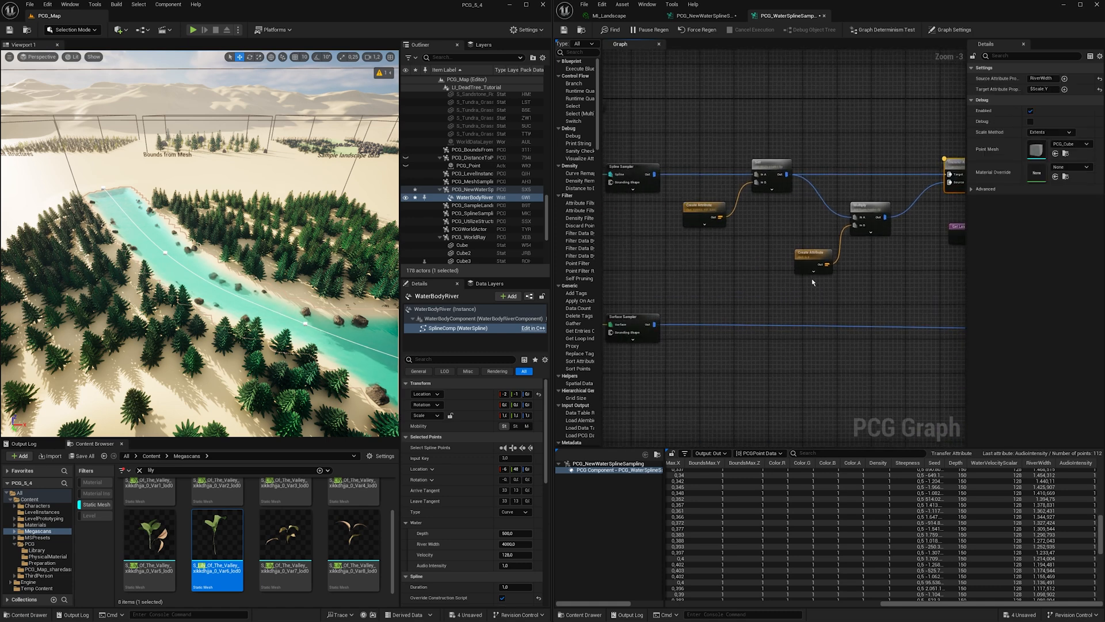
{"action": "left_click_drag", "start_coordinate": [849, 235], "coordinate": [857, 229]}
{"action": "left_click", "coordinate": [892, 286]}
{"action": "left_click_drag", "start_coordinate": [892, 287], "coordinate": [813, 226]}
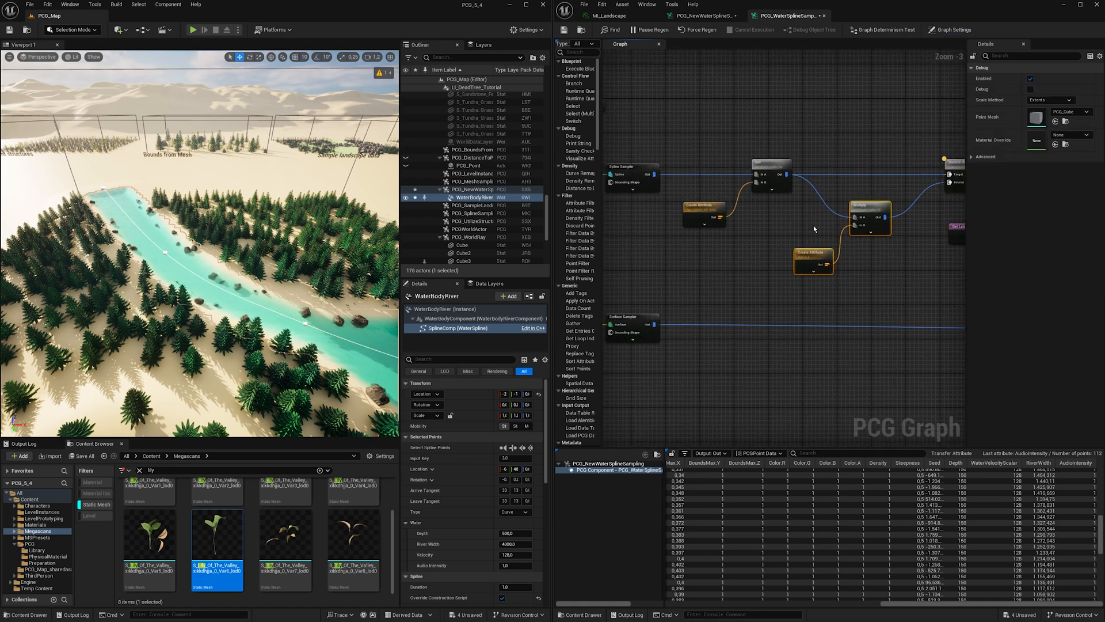
{"action": "right_click_drag", "start_coordinate": [811, 229], "coordinate": [715, 220]}
{"action": "scroll", "coordinate": [792, 230], "scroll_direction": "up", "scroll_amount": 1}
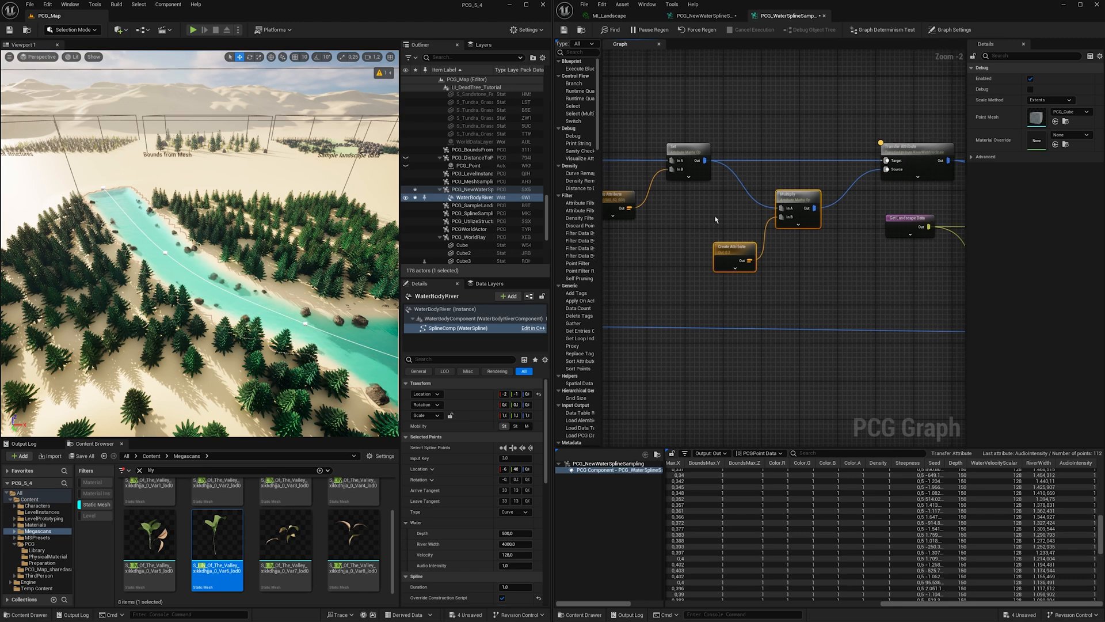
{"action": "left_click_drag", "start_coordinate": [740, 245], "coordinate": [738, 243]}
{"action": "left_click", "coordinate": [797, 199]}
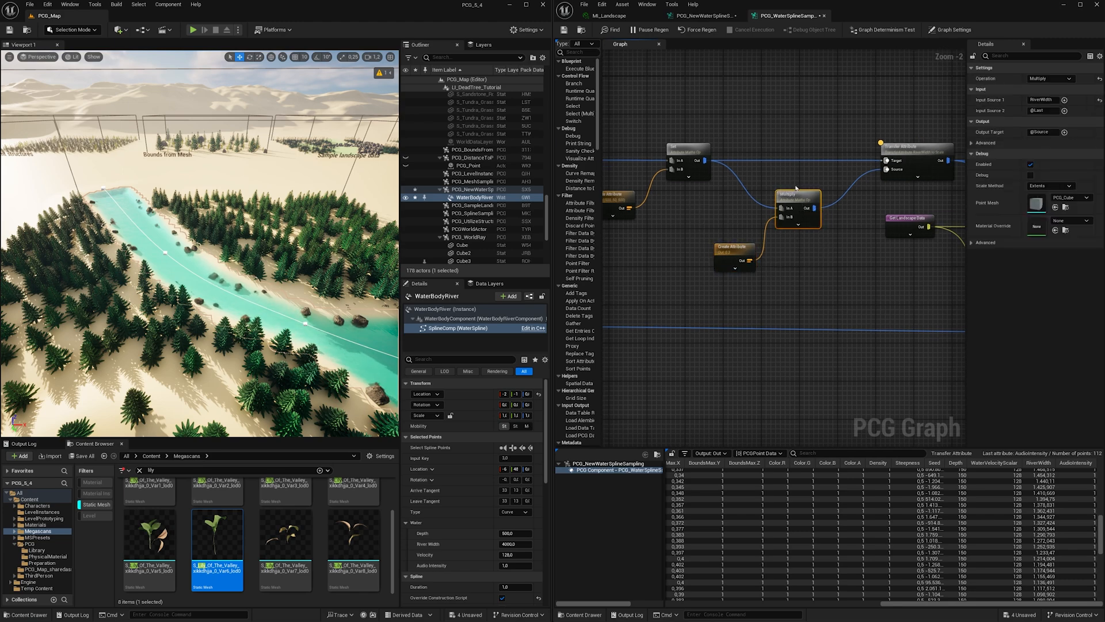
{"action": "right_click_drag", "start_coordinate": [932, 201], "coordinate": [812, 212]}
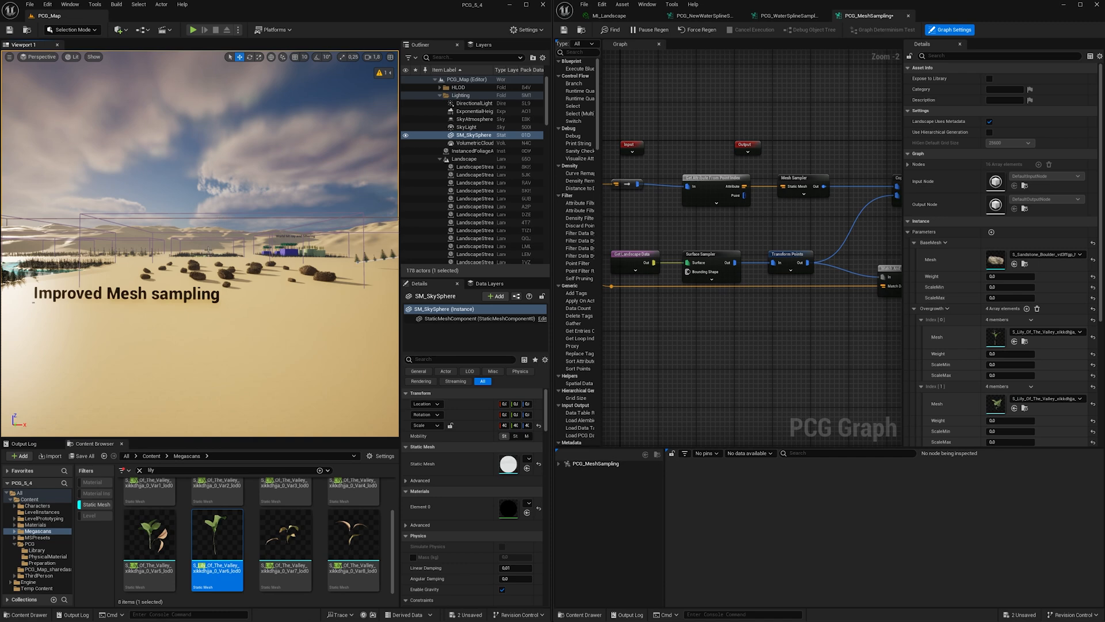
Change the BaseMesh parameter's mesh in PCG_MeshSampling to the other S_Sandstone_Boulder variant
{"action": "scroll", "coordinate": [216, 246], "scroll_direction": "up", "scroll_amount": 3}
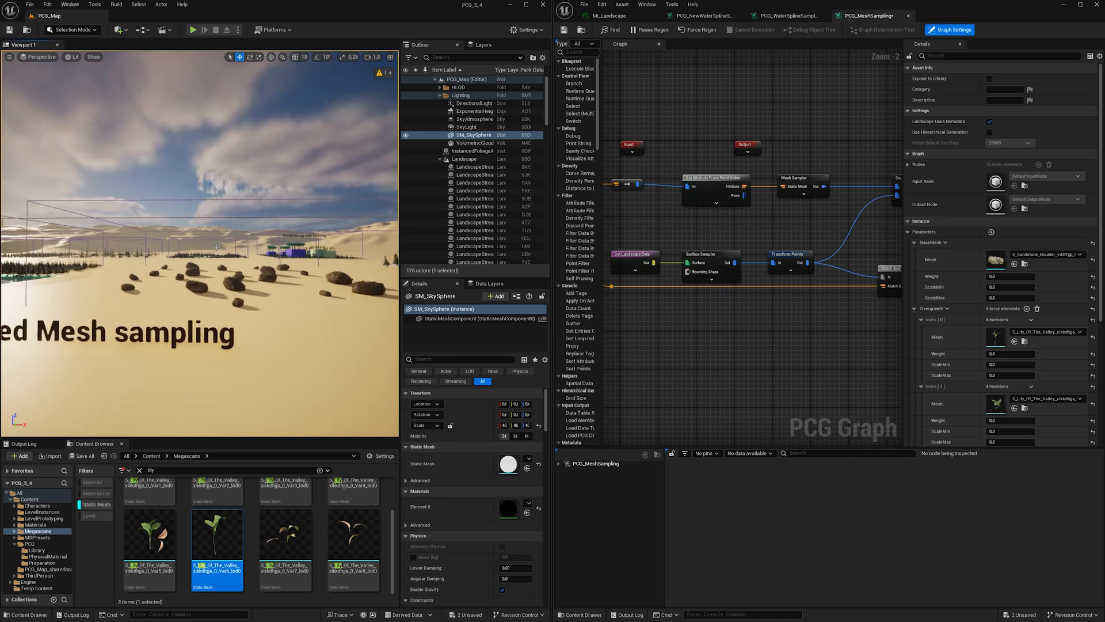
{"action": "scroll", "coordinate": [216, 246], "scroll_direction": "up", "scroll_amount": 4}
{"action": "scroll", "coordinate": [217, 246], "scroll_direction": "down", "scroll_amount": 4}
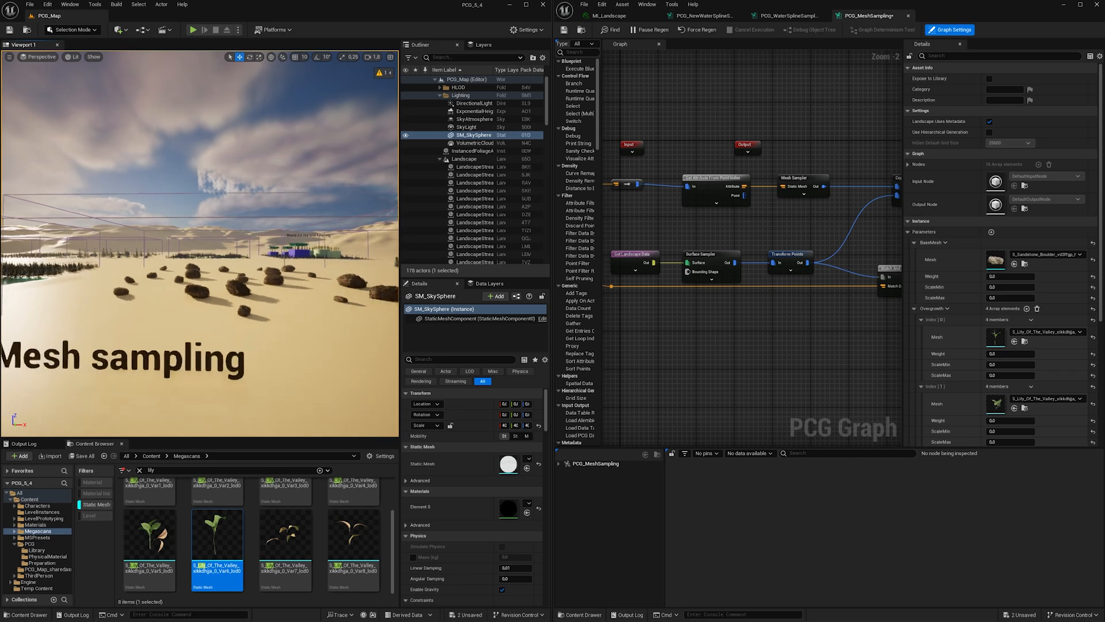
{"action": "scroll", "coordinate": [217, 246], "scroll_direction": "up", "scroll_amount": 1}
{"action": "scroll", "coordinate": [217, 246], "scroll_direction": "up", "scroll_amount": 1}
{"action": "right_click_drag", "start_coordinate": [740, 232], "coordinate": [638, 230]}
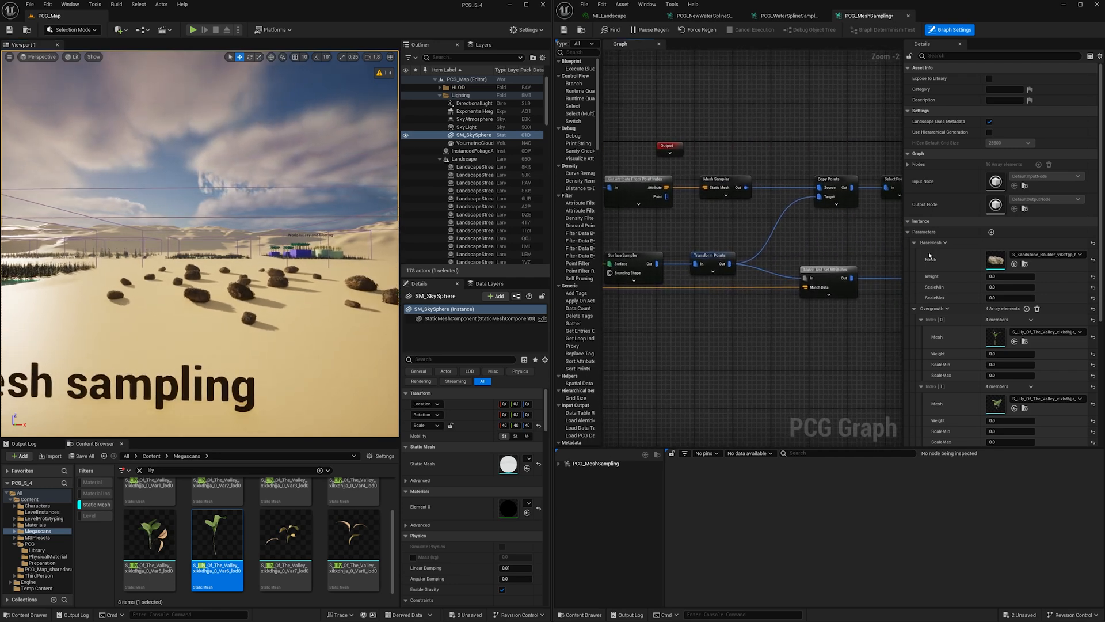
{"action": "left_click", "coordinate": [1044, 255]}
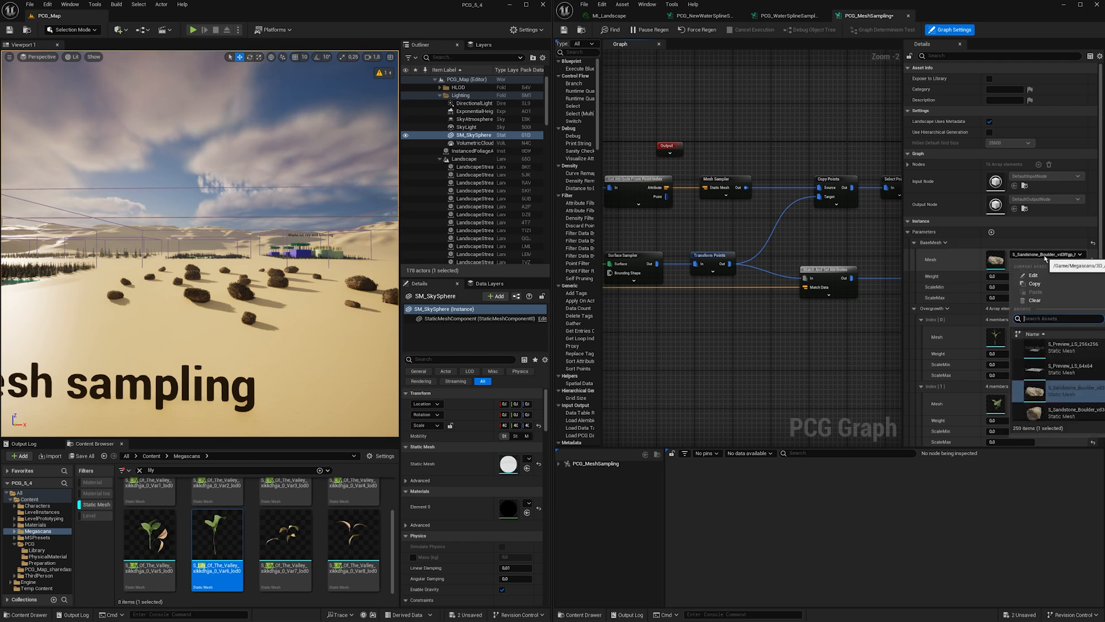
{"action": "left_click", "coordinate": [1060, 414]}
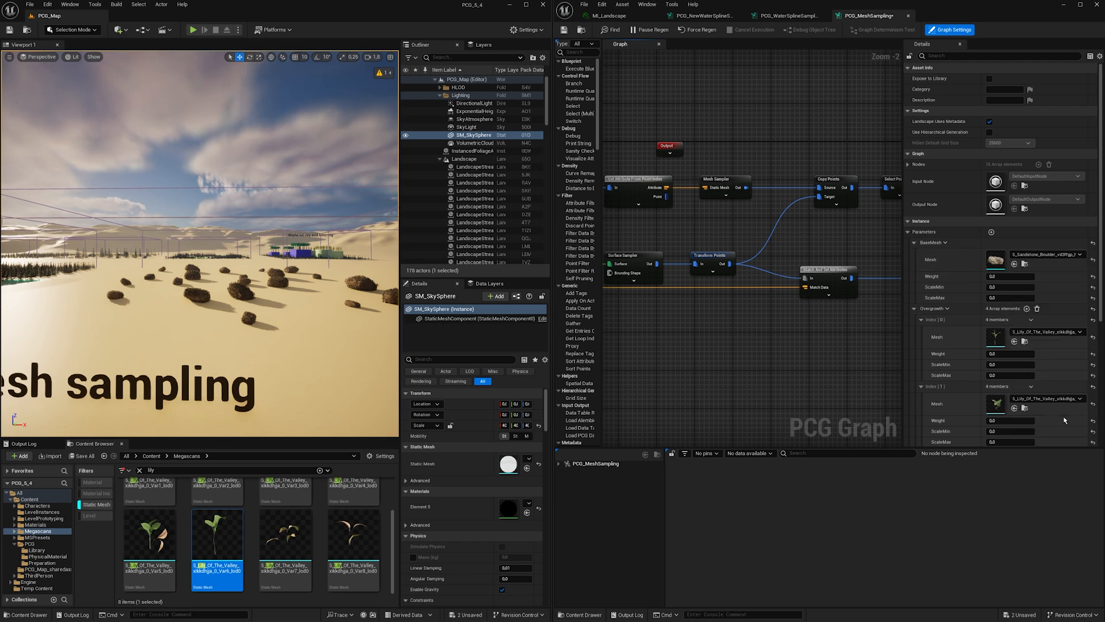
Inspect the regenerated boulders up close and replace the mesh of the Overgrowth array's Index [0] with an S_Tundra_Grass mesh
{"action": "right_click", "coordinate": [670, 233]}
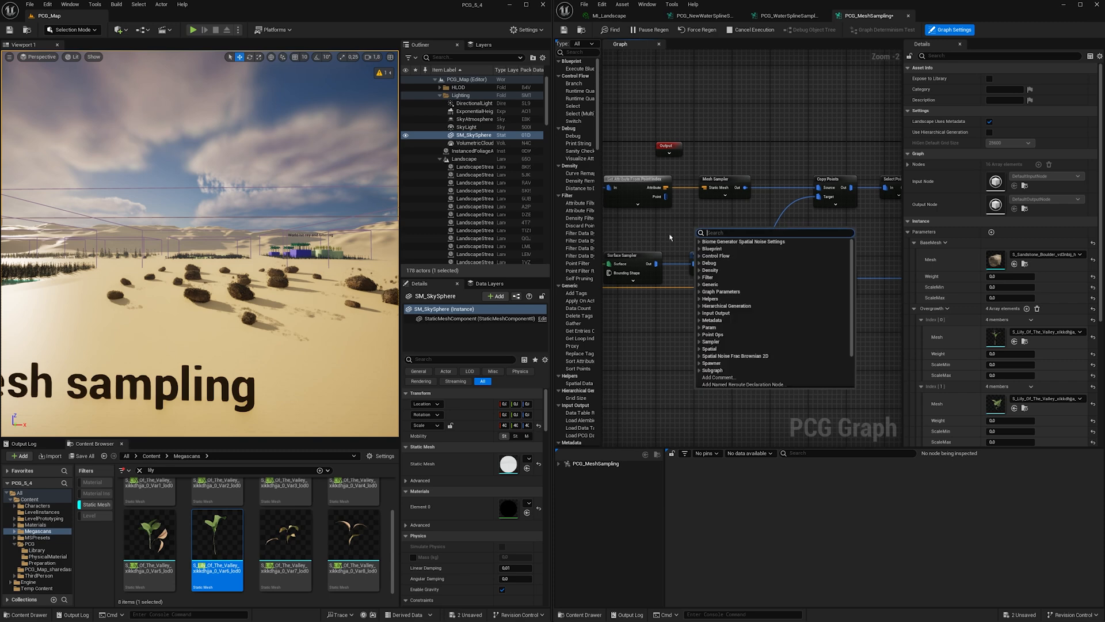
{"action": "right_click_drag", "start_coordinate": [839, 226], "coordinate": [803, 224]}
{"action": "key", "text": "w"}
{"action": "right_click_drag", "start_coordinate": [230, 241], "coordinate": [222, 271]}
{"action": "key", "text": "w"}
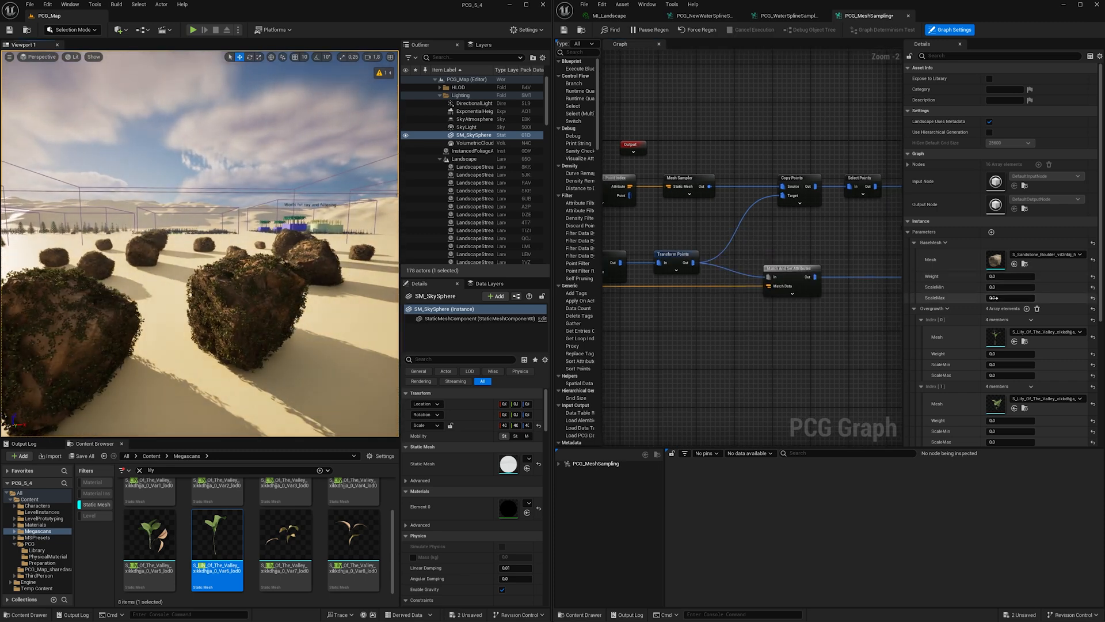
{"action": "scroll", "coordinate": [970, 306], "scroll_direction": "down", "scroll_amount": 3}
{"action": "left_click", "coordinate": [1043, 269]}
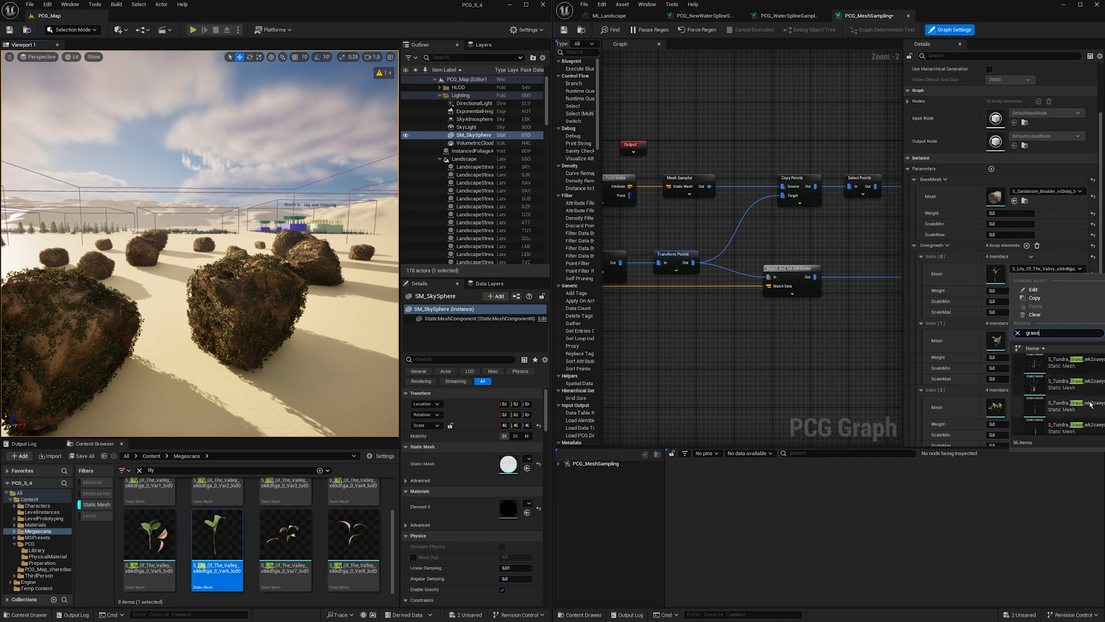
{"action": "left_click", "coordinate": [1084, 391]}
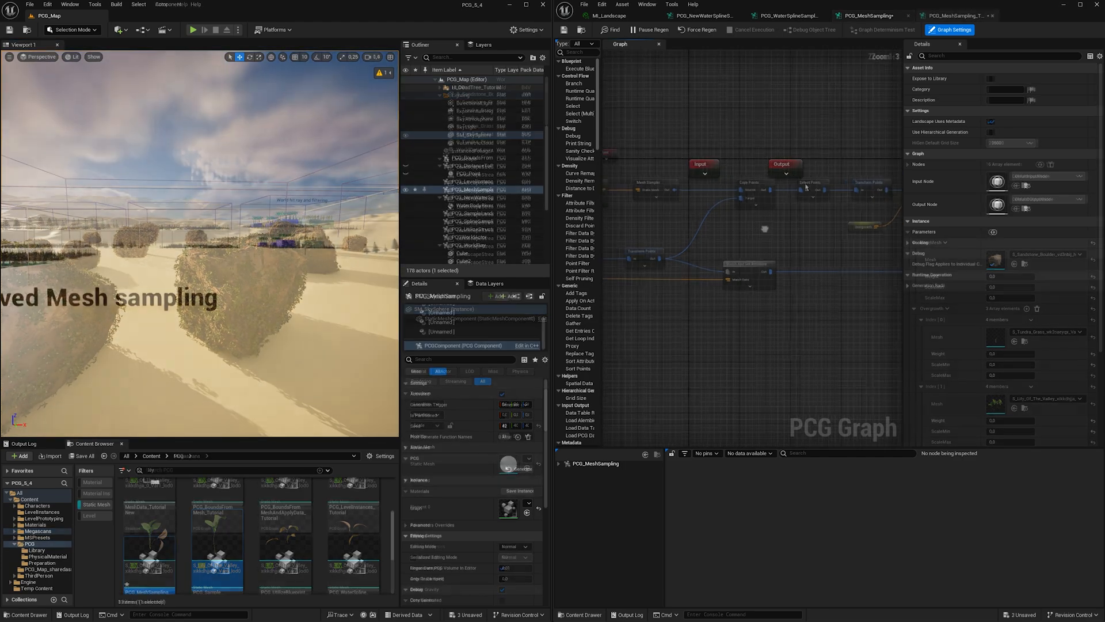
Add a graph parameter to the empty mesh sampling tutorial graph and set its type to the MeshData tutorial structure
{"action": "left_click", "coordinate": [994, 232]}
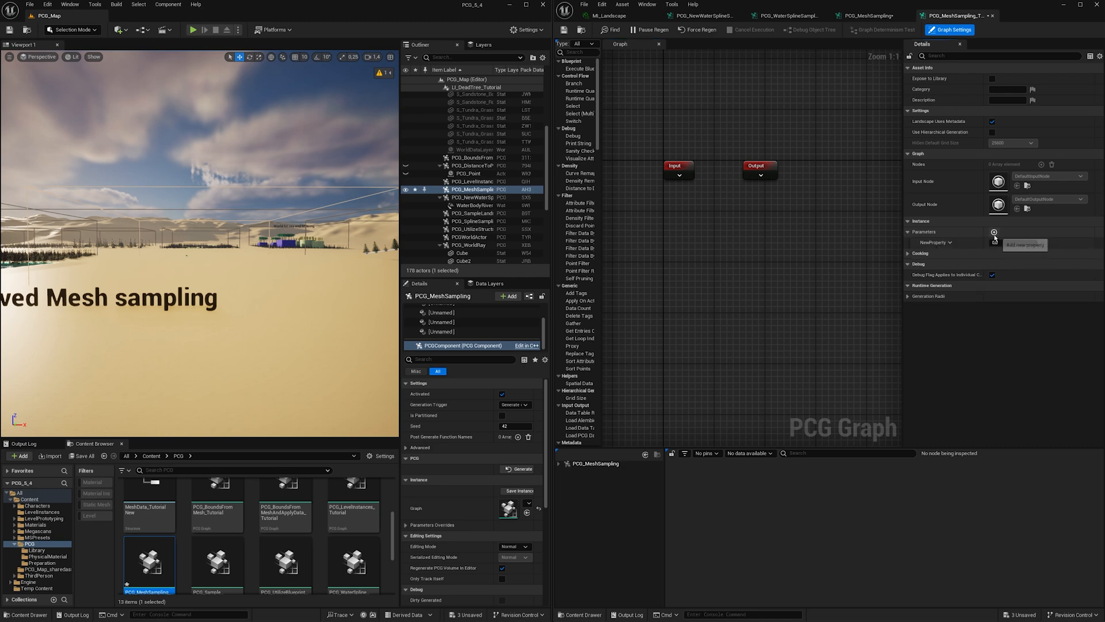
{"action": "left_click", "coordinate": [949, 243]}
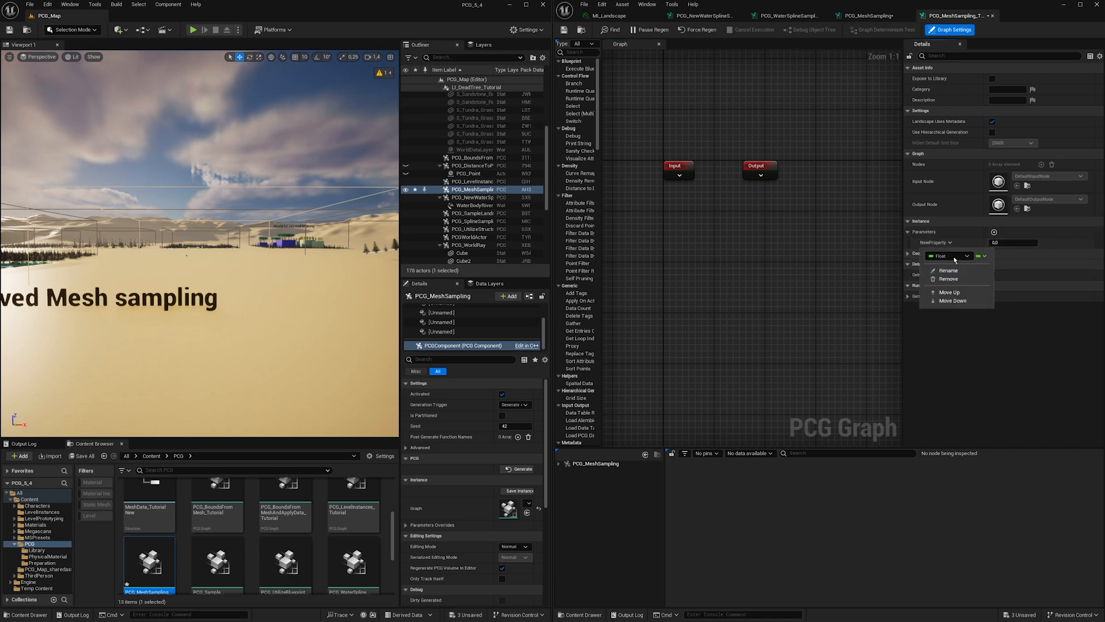
{"action": "left_click", "coordinate": [955, 257]}
{"action": "type", "text": "MeshData"}
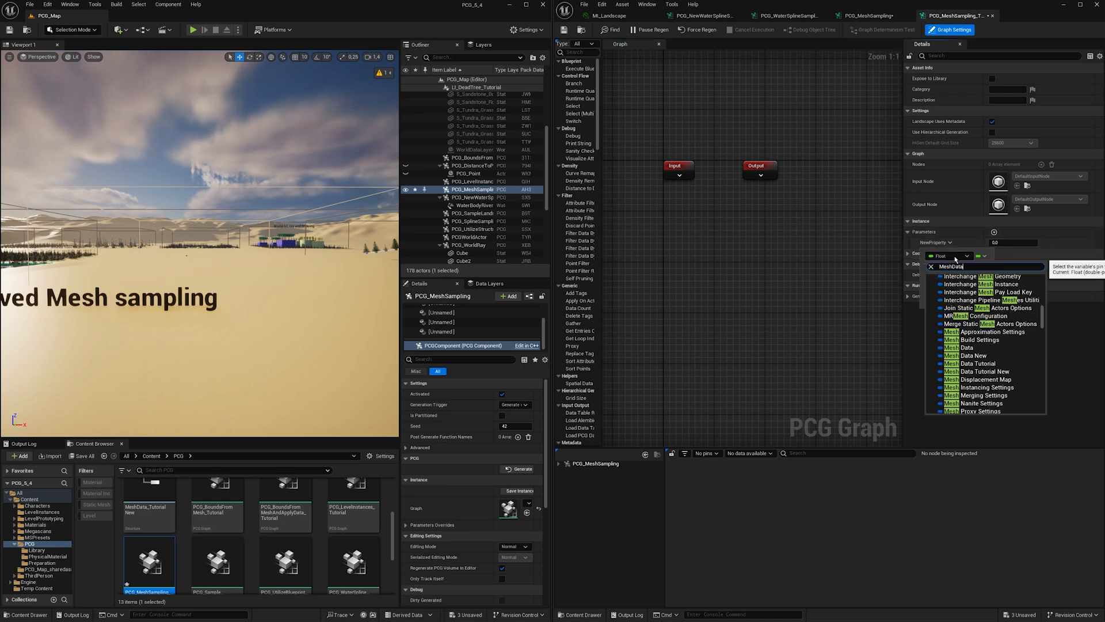
{"action": "left_click", "coordinate": [986, 318]}
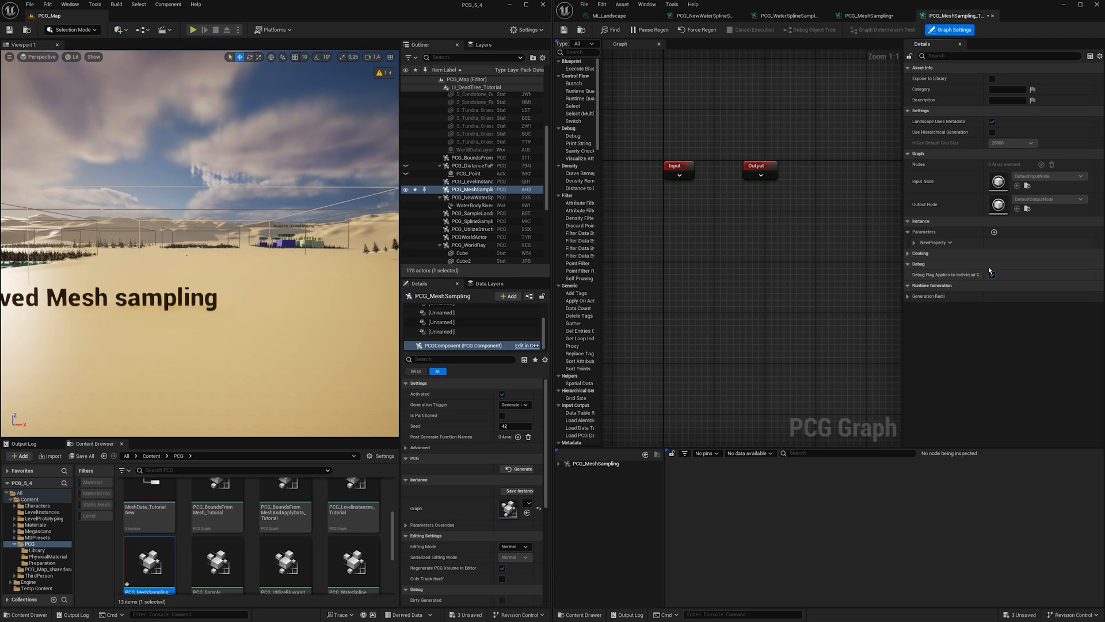
Rename the new graph parameter to BaseMesh and expand its mesh, weight and scale members
{"action": "left_click", "coordinate": [949, 242]}
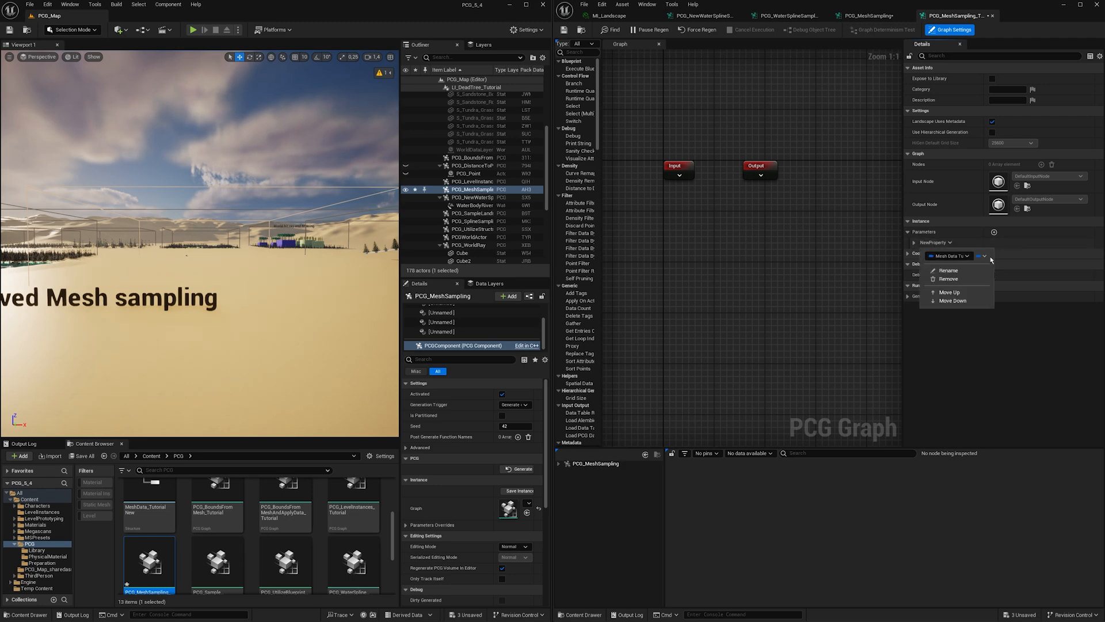
{"action": "left_click", "coordinate": [952, 243]}
{"action": "left_click", "coordinate": [952, 242]}
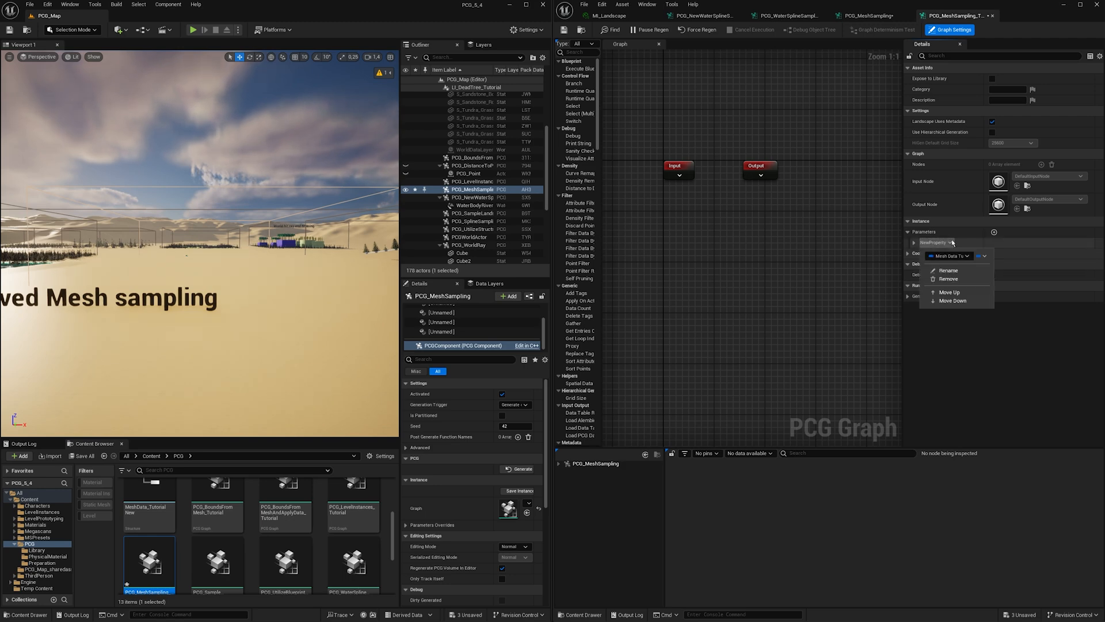
{"action": "left_click", "coordinate": [953, 270]}
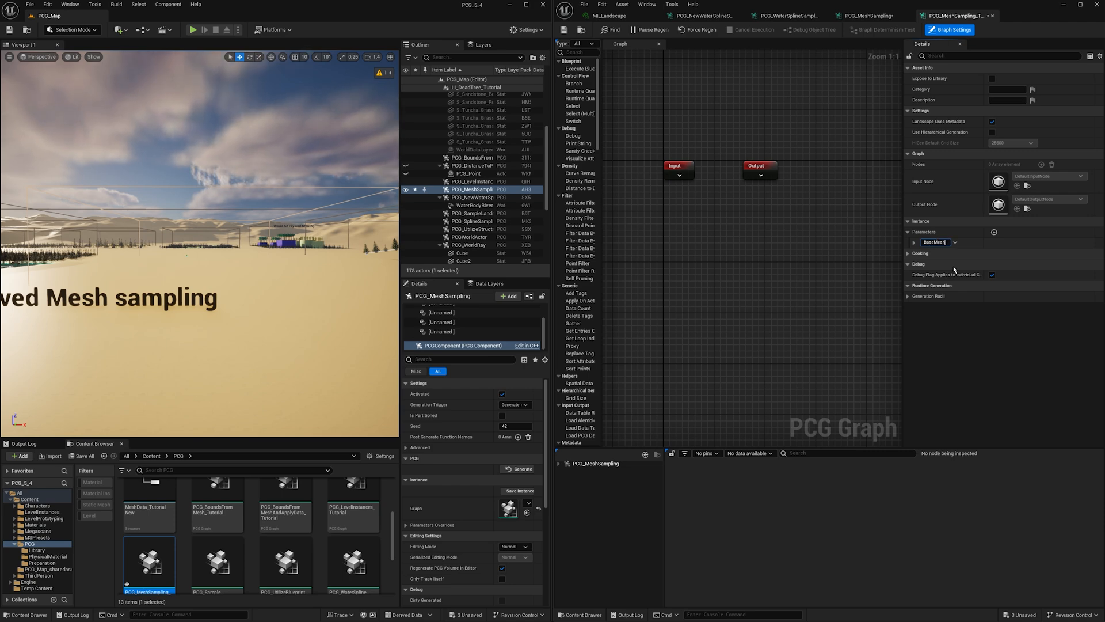
{"action": "left_click", "coordinate": [914, 242]}
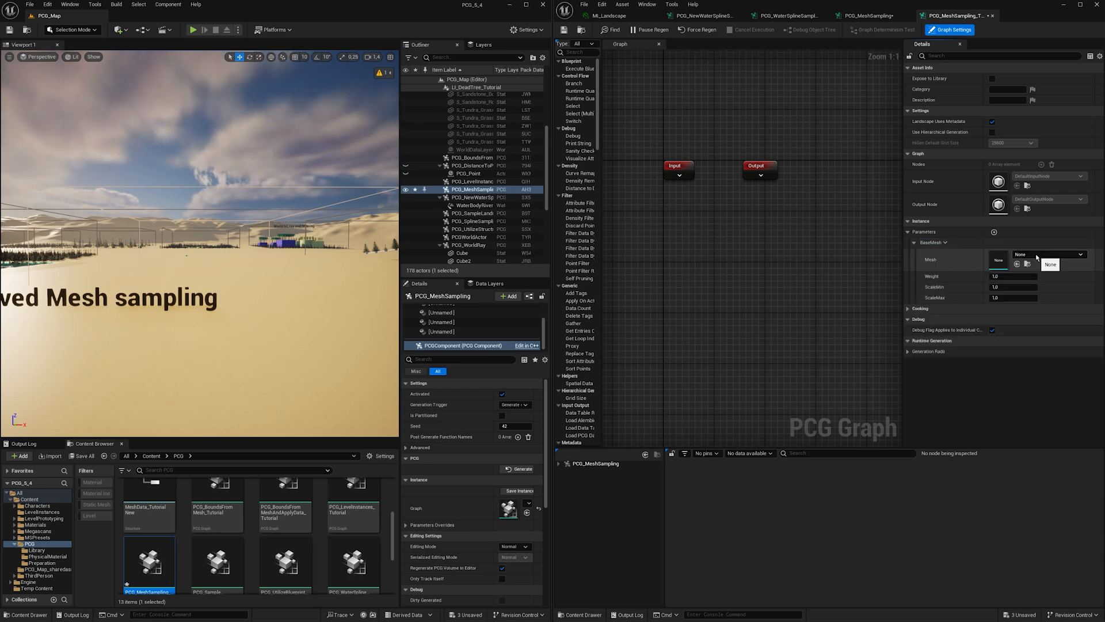
Assign a boulder static mesh to the BaseMesh parameter's Mesh member
{"action": "left_click", "coordinate": [1039, 255]}
{"action": "type", "text": "boulder"}
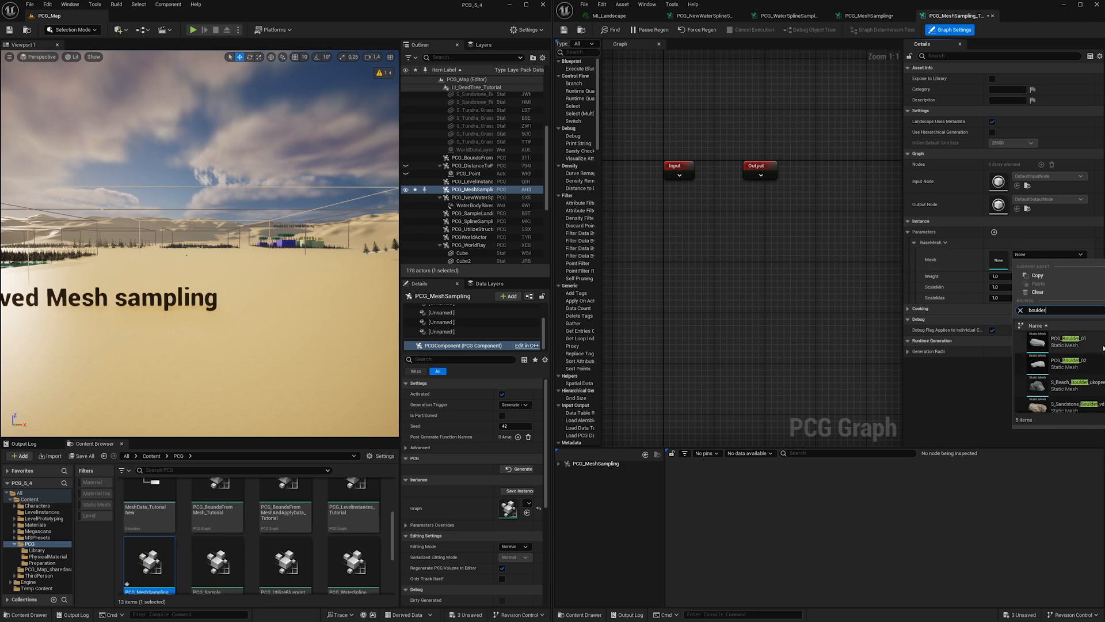
{"action": "left_click", "coordinate": [1087, 345]}
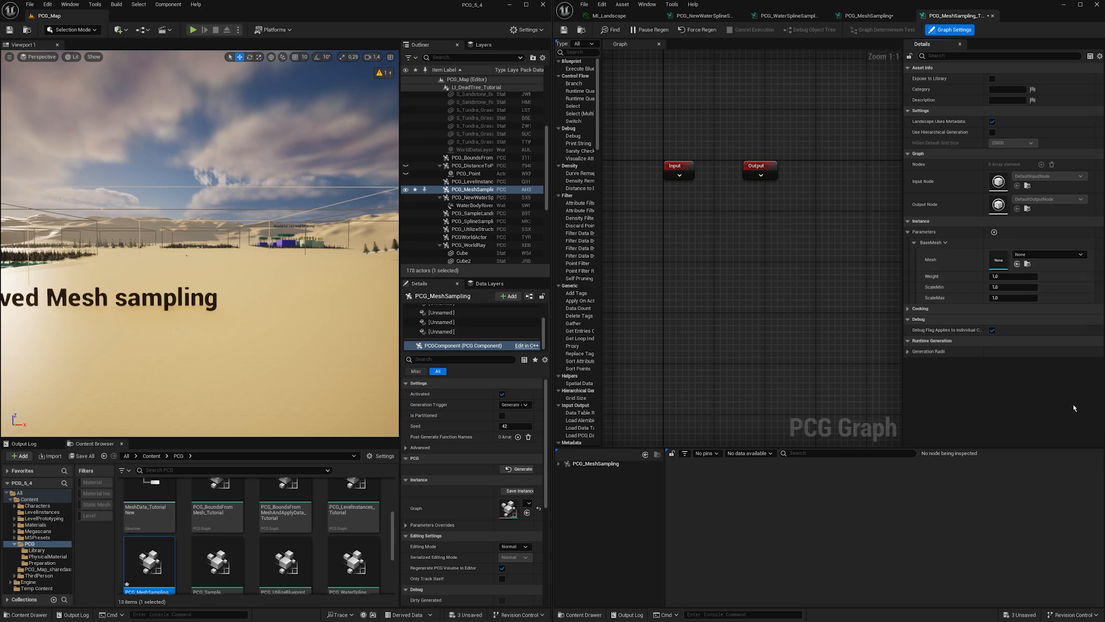
Add a Get BaseMesh node to the graph and connect it to a new Attribute Set To Point node
{"action": "right_click", "coordinate": [689, 229]}
{"action": "type", "text": "base"}
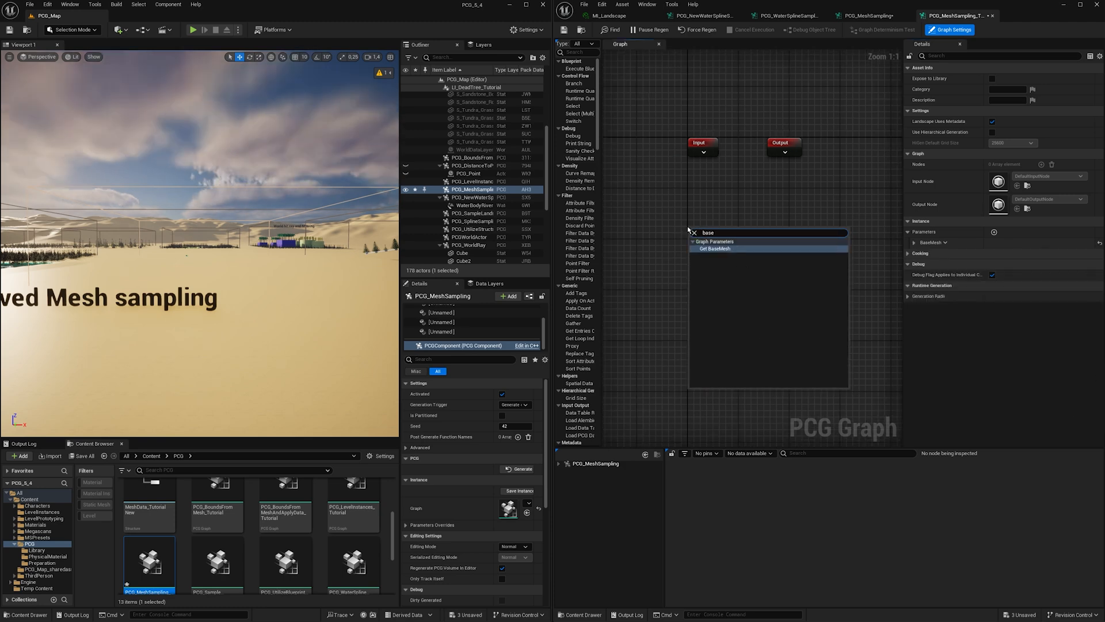
{"action": "key", "text": "Return"}
{"action": "left_click_drag", "start_coordinate": [724, 227], "coordinate": [771, 232]}
{"action": "type", "text": "attribut"}
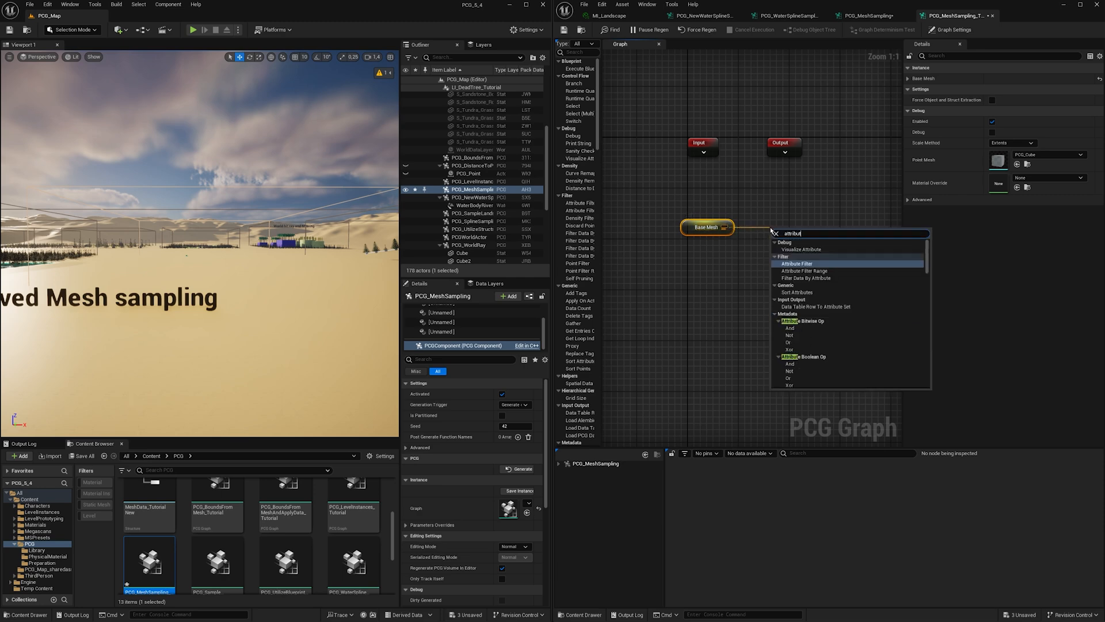
{"action": "type", "text": "e set"}
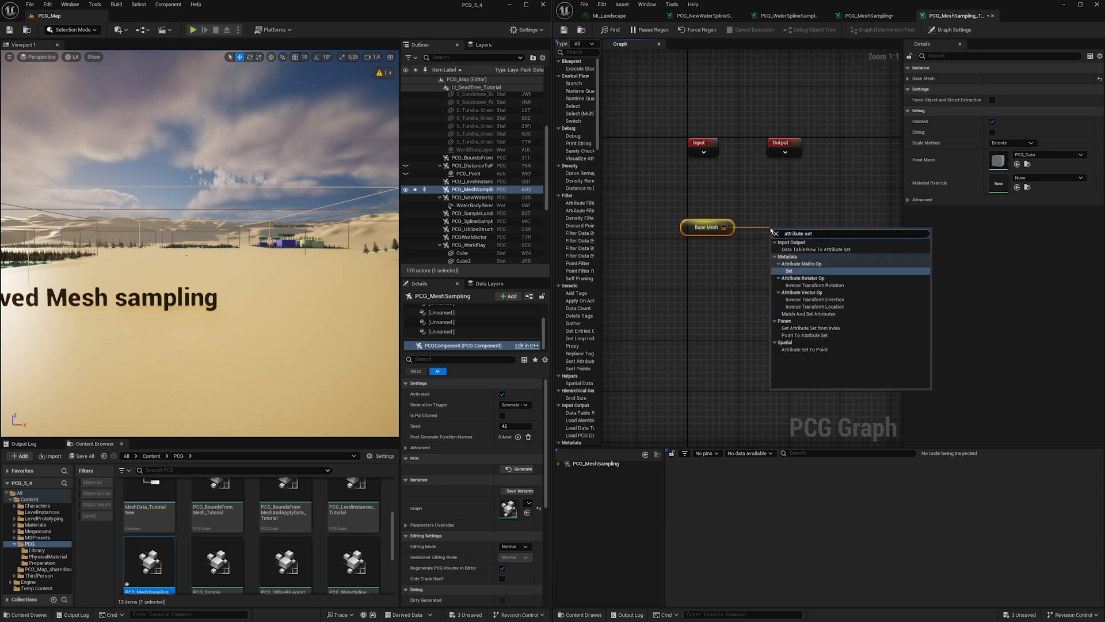
{"action": "left_click", "coordinate": [825, 349]}
Add a Get Attribute From Point Index node fed by the Attribute Set To Point node's output
{"action": "right_click_drag", "start_coordinate": [819, 234], "coordinate": [689, 234]}
{"action": "left_click_drag", "start_coordinate": [694, 229], "coordinate": [743, 229]}
{"action": "type", "text": "get attr"}
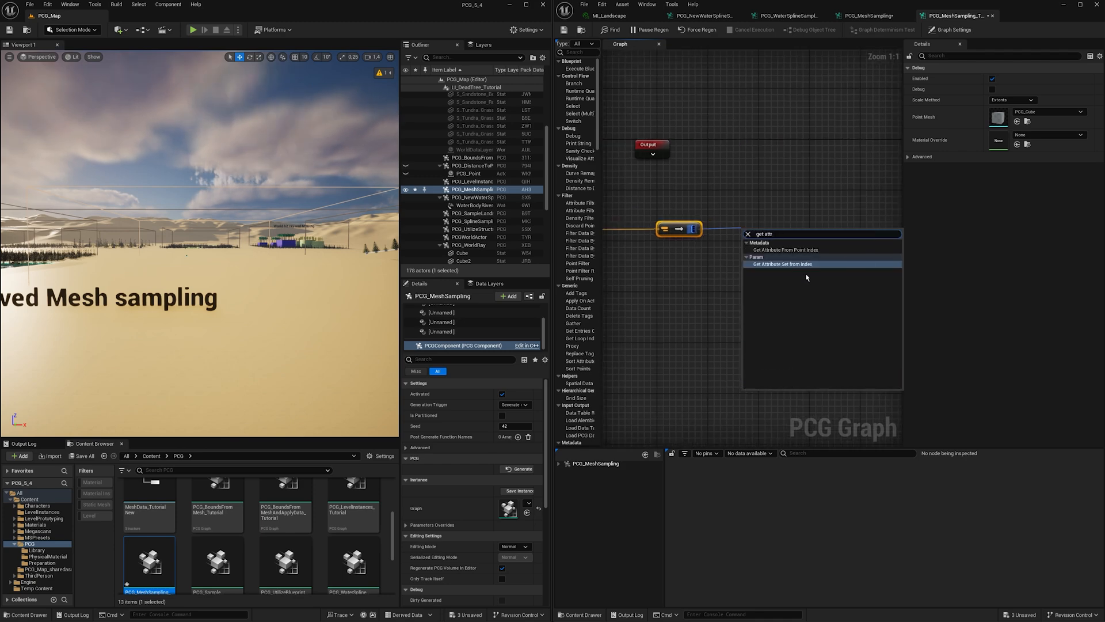
{"action": "left_click", "coordinate": [814, 251]}
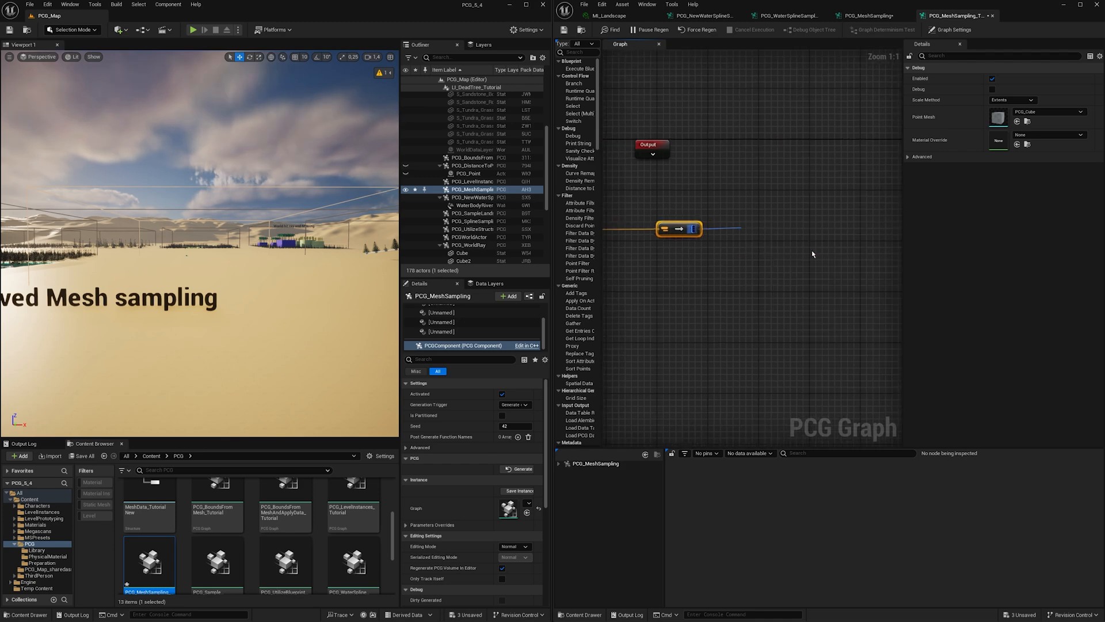
{"action": "left_click_drag", "start_coordinate": [807, 219], "coordinate": [824, 218]}
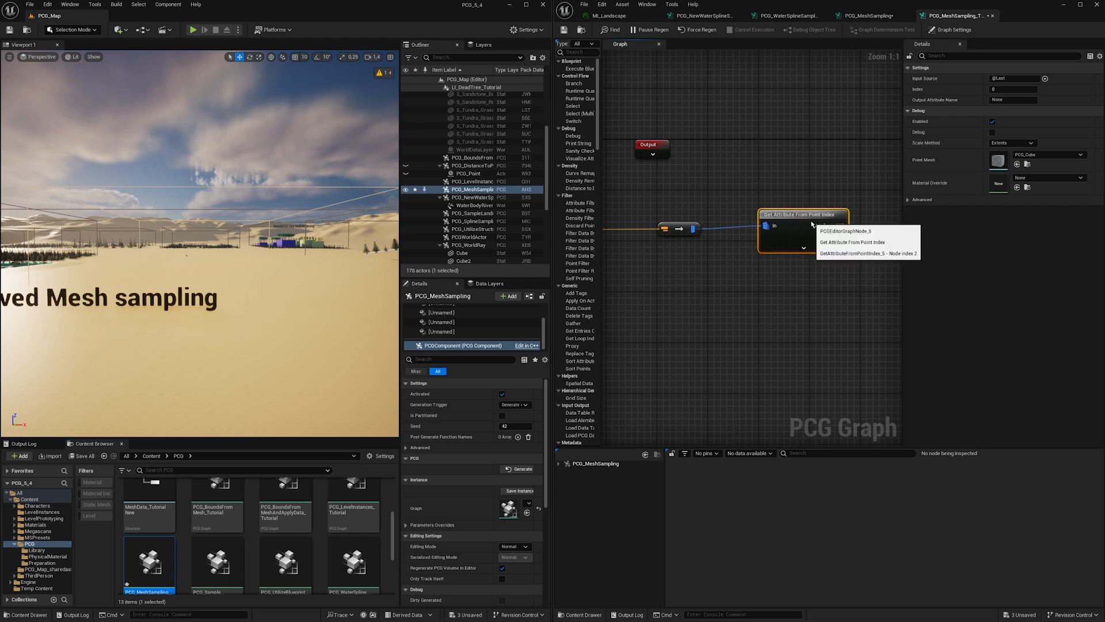
Set the Get Attribute From Point Index node's Input Source to Mesh and its Output Attribute Name to StaticMesh
{"action": "left_click", "coordinate": [1012, 78]}
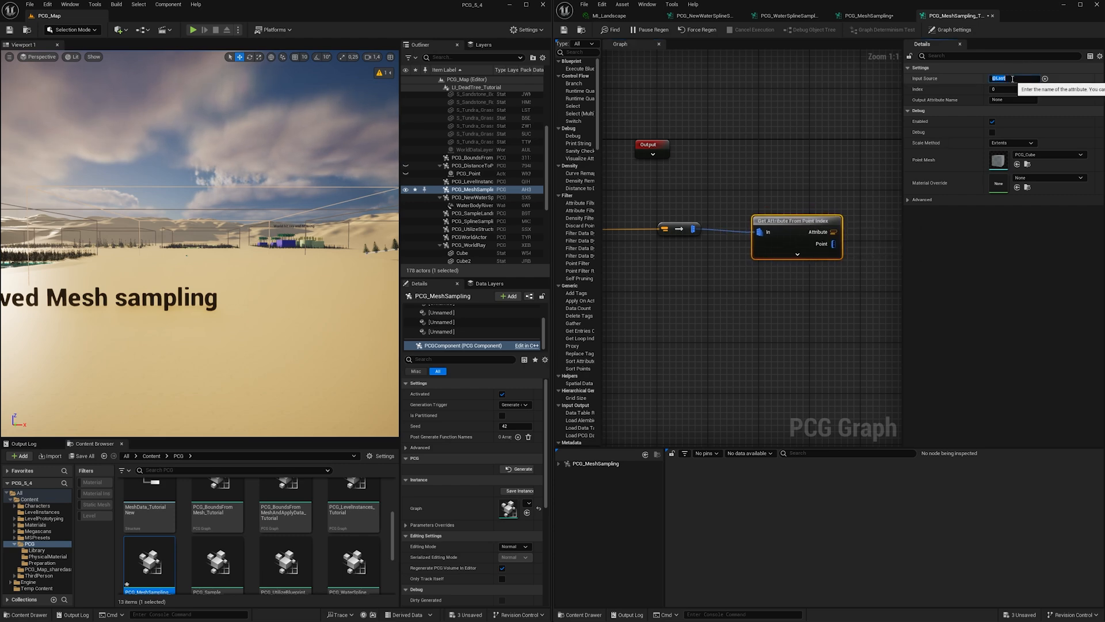
{"action": "key", "text": "Return"}
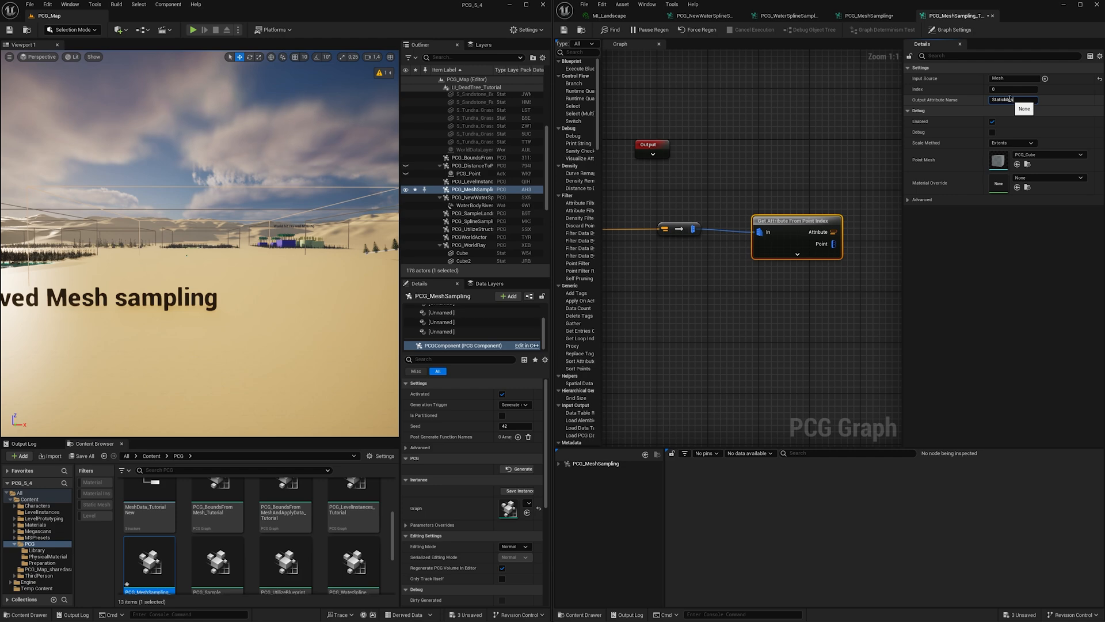
{"action": "key", "text": "Return"}
Add a Mesh Sampler node, connect the Attribute output to its Static Mesh override, and collapse its unused pins
{"action": "right_click_drag", "start_coordinate": [829, 225], "coordinate": [678, 211]}
{"action": "right_click", "coordinate": [746, 218]}
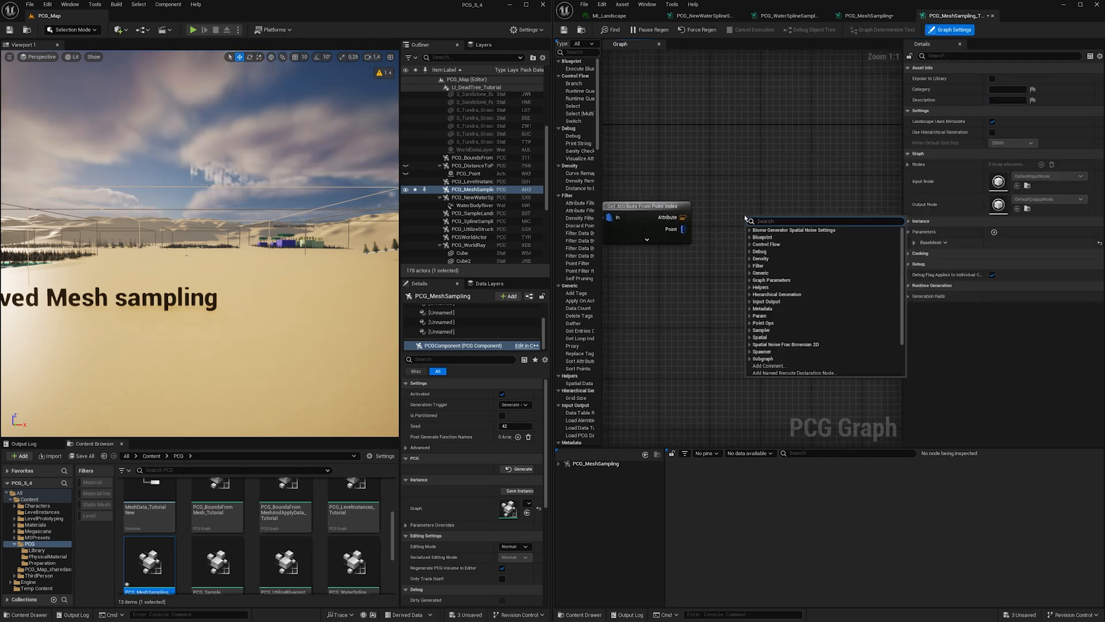
{"action": "type", "text": "meshs"}
{"action": "left_click", "coordinate": [771, 251]}
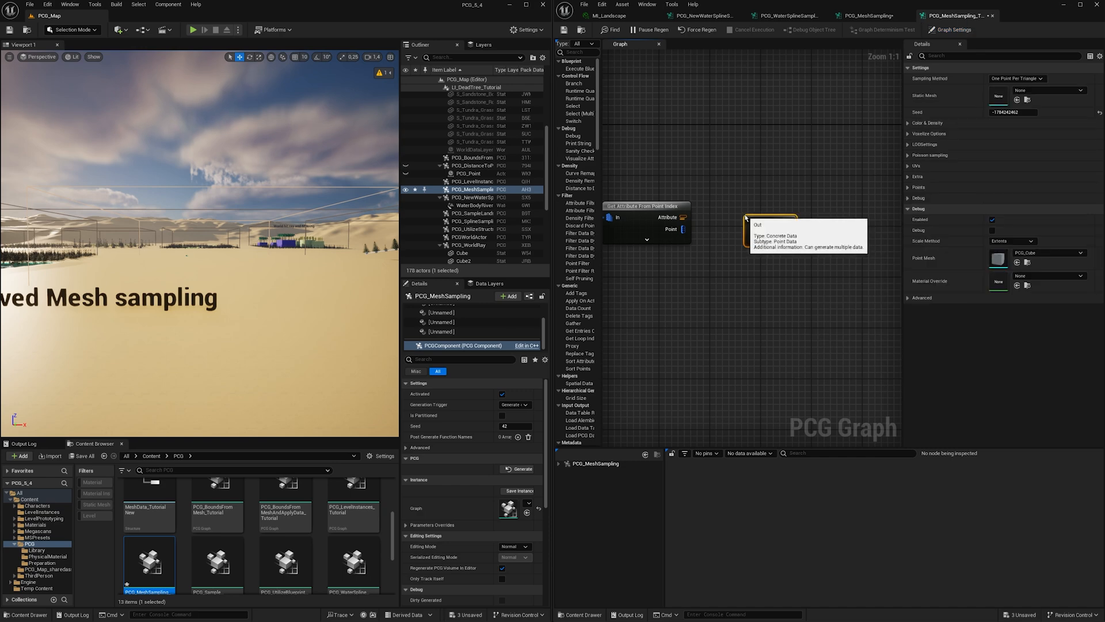
{"action": "left_click", "coordinate": [772, 243]}
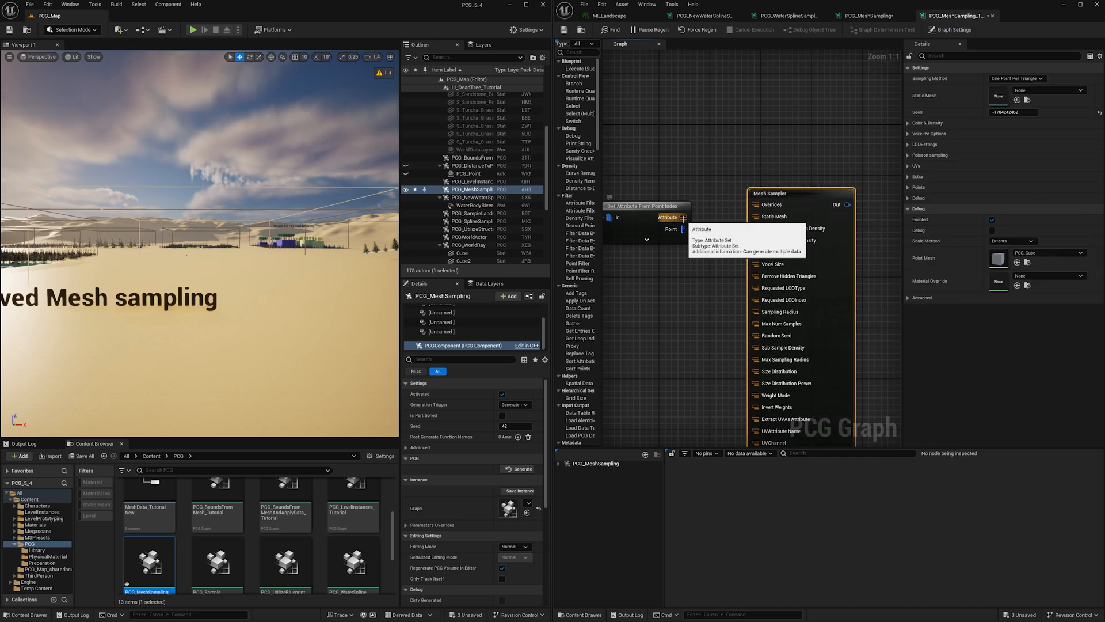
{"action": "left_click_drag", "start_coordinate": [682, 218], "coordinate": [756, 218]}
{"action": "right_click_drag", "start_coordinate": [727, 264], "coordinate": [759, 204]}
{"action": "left_click", "coordinate": [794, 435]}
{"action": "left_click_drag", "start_coordinate": [771, 155], "coordinate": [779, 168]}
Add a Get Landscape Data node below the base mesh chain
{"action": "scroll", "coordinate": [779, 173], "scroll_direction": "down", "scroll_amount": 2}
{"action": "right_click_drag", "start_coordinate": [656, 236], "coordinate": [784, 239]}
{"action": "left_click", "coordinate": [711, 240]}
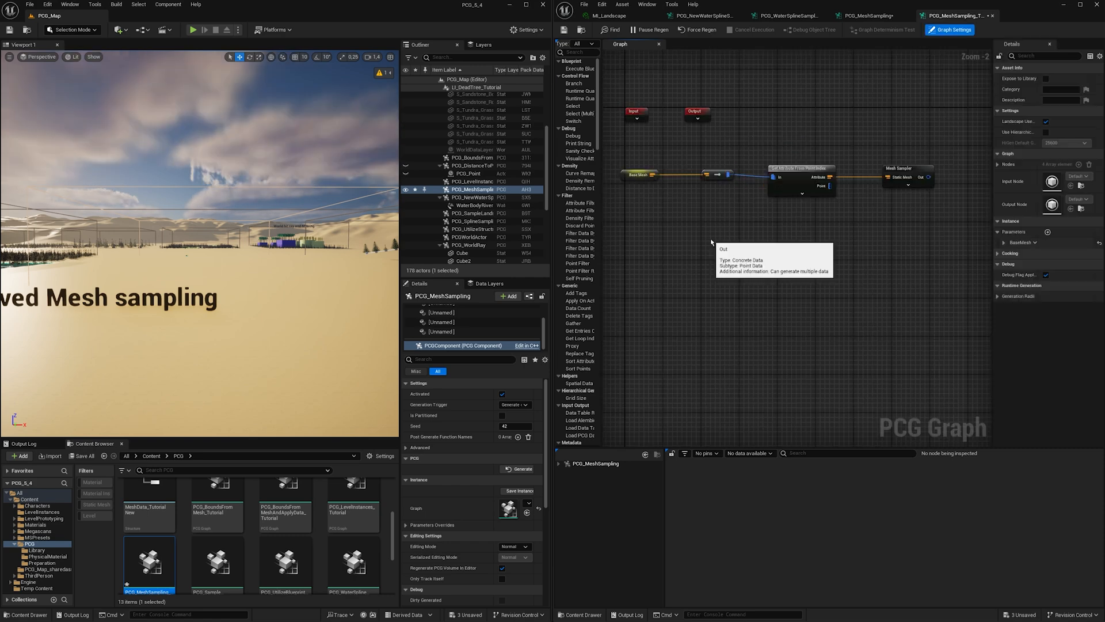
{"action": "right_click", "coordinate": [712, 241]}
{"action": "type", "text": "get"}
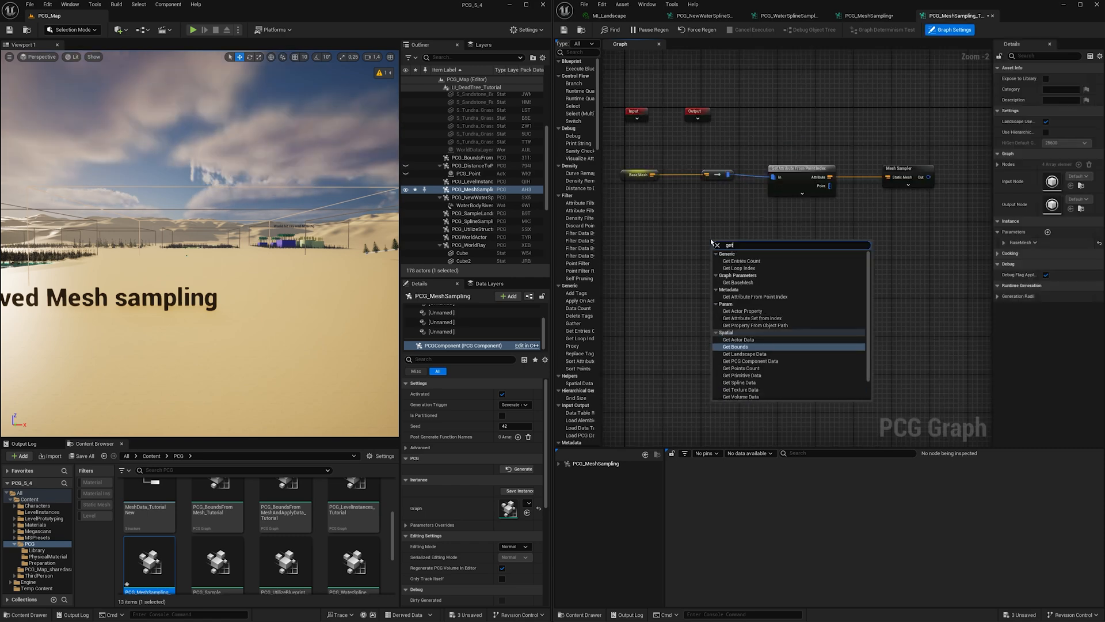
{"action": "type", "text": "lan"}
{"action": "key", "text": "Return"}
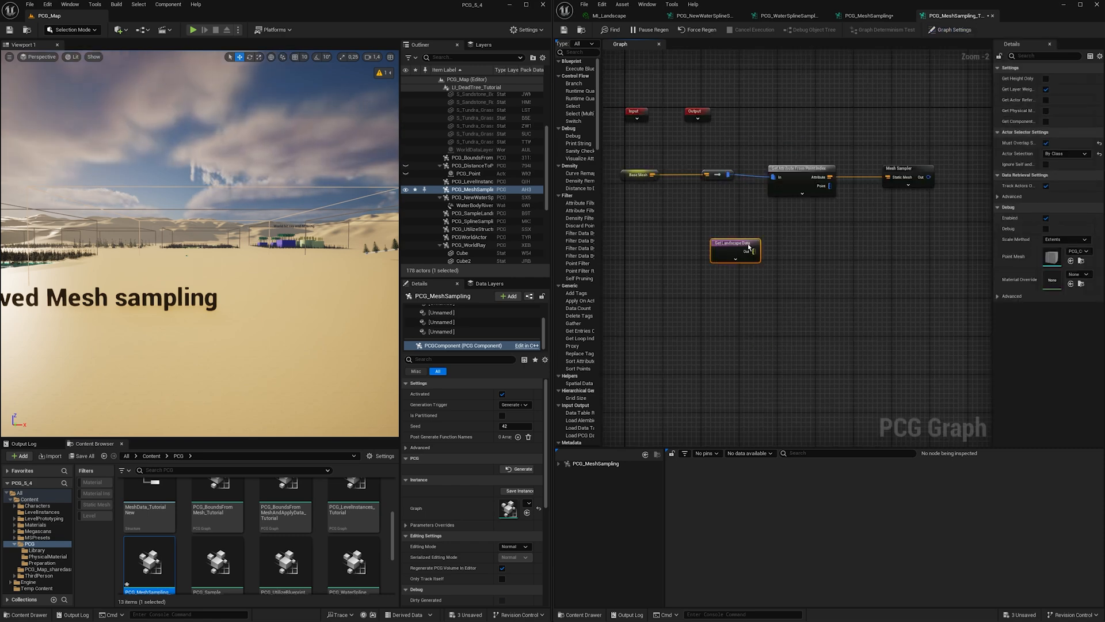
{"action": "left_click_drag", "start_coordinate": [748, 246], "coordinate": [744, 253]}
Add a Surface Sampler node and connect the Get Landscape Data output to its Surface input
{"action": "right_click_drag", "start_coordinate": [774, 264], "coordinate": [758, 262]}
{"action": "left_click", "coordinate": [772, 259]}
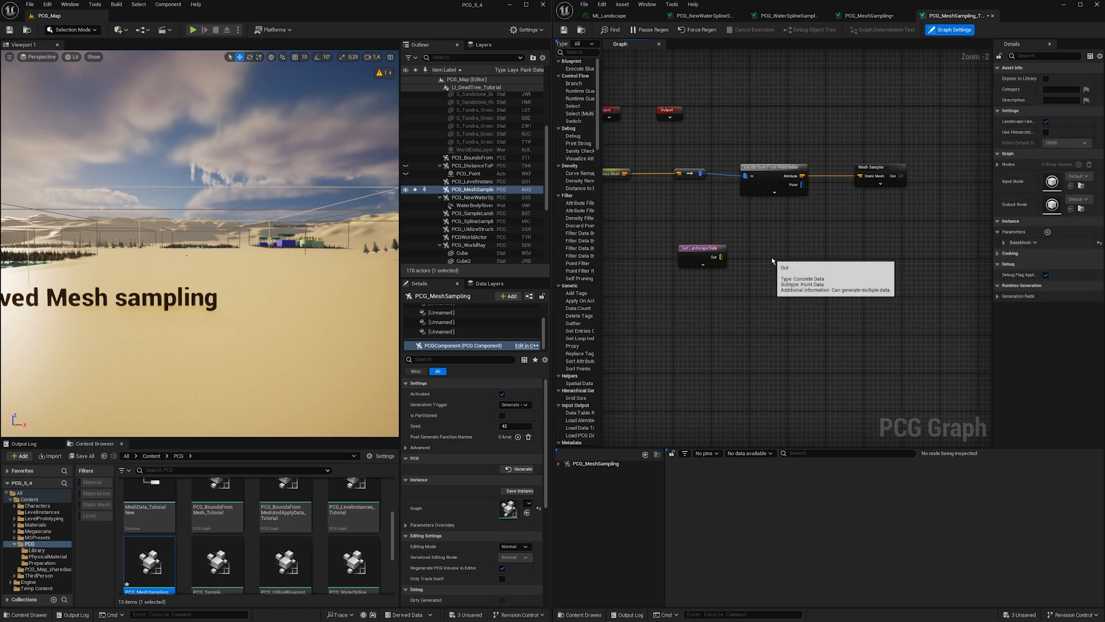
{"action": "right_click", "coordinate": [772, 259]}
{"action": "type", "text": "surf"}
{"action": "key", "text": "Return"}
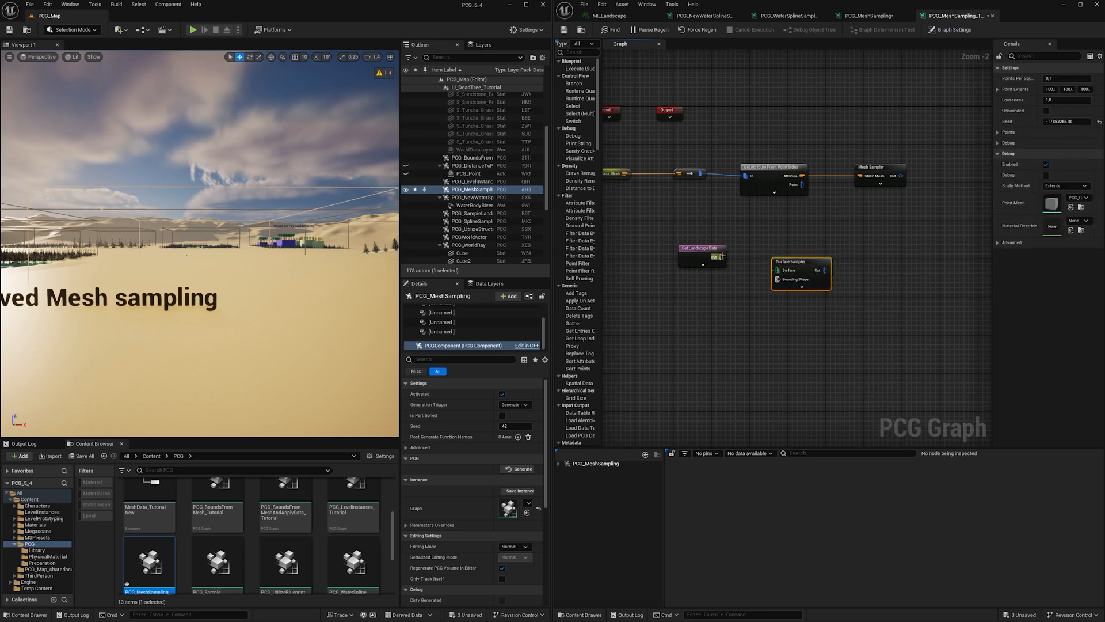
{"action": "left_click_drag", "start_coordinate": [782, 274], "coordinate": [782, 273]}
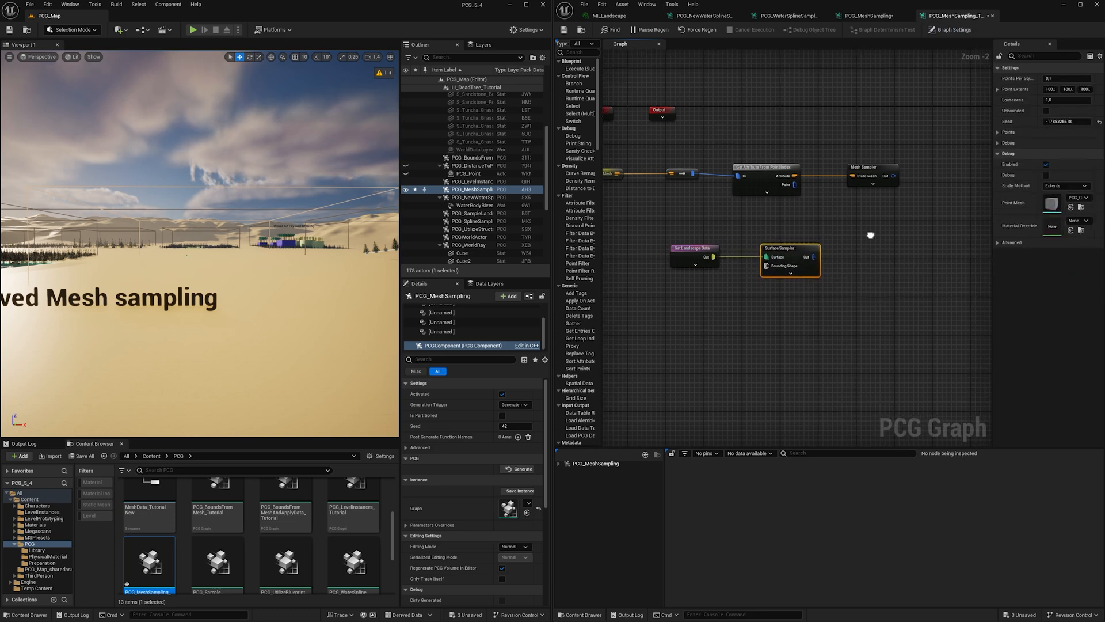
Add a Copy Points node with the Mesh Sampler output as Source and the Surface Sampler output as Target
{"action": "right_click_drag", "start_coordinate": [896, 228], "coordinate": [838, 226]}
{"action": "left_click", "coordinate": [838, 226]}
{"action": "right_click", "coordinate": [838, 227]}
{"action": "type", "text": "copy"}
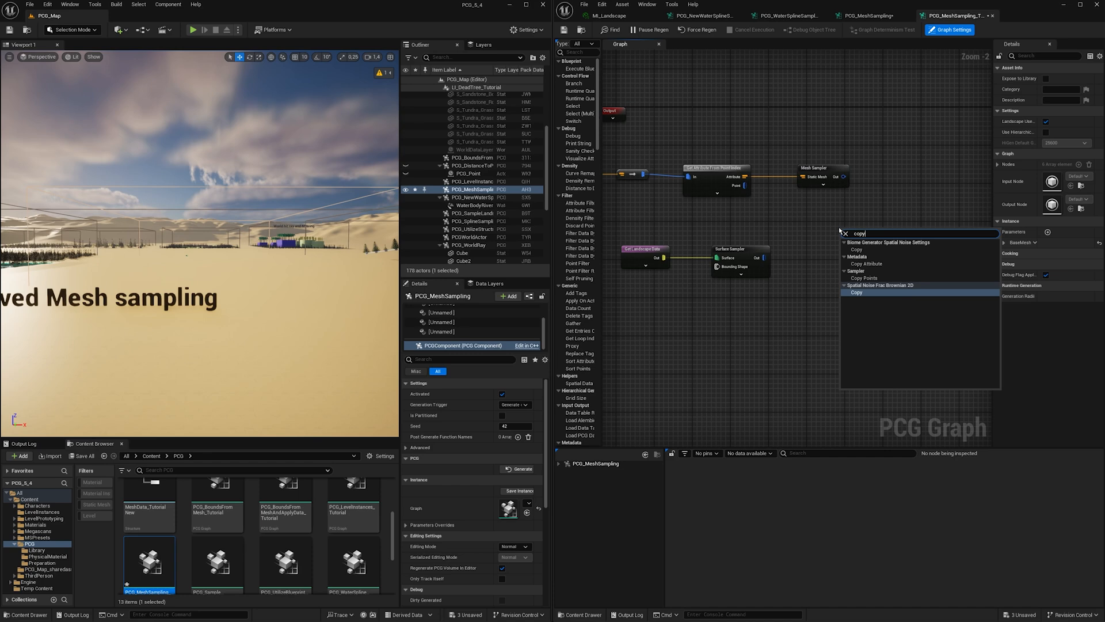
{"action": "left_click", "coordinate": [864, 278]}
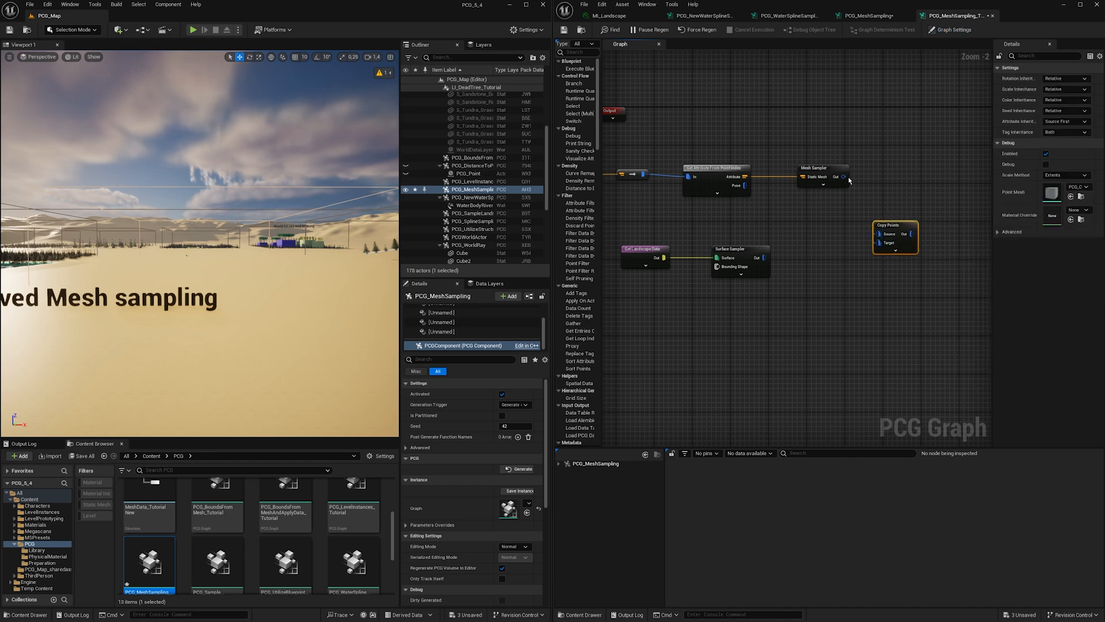
{"action": "left_click_drag", "start_coordinate": [878, 236], "coordinate": [878, 236]}
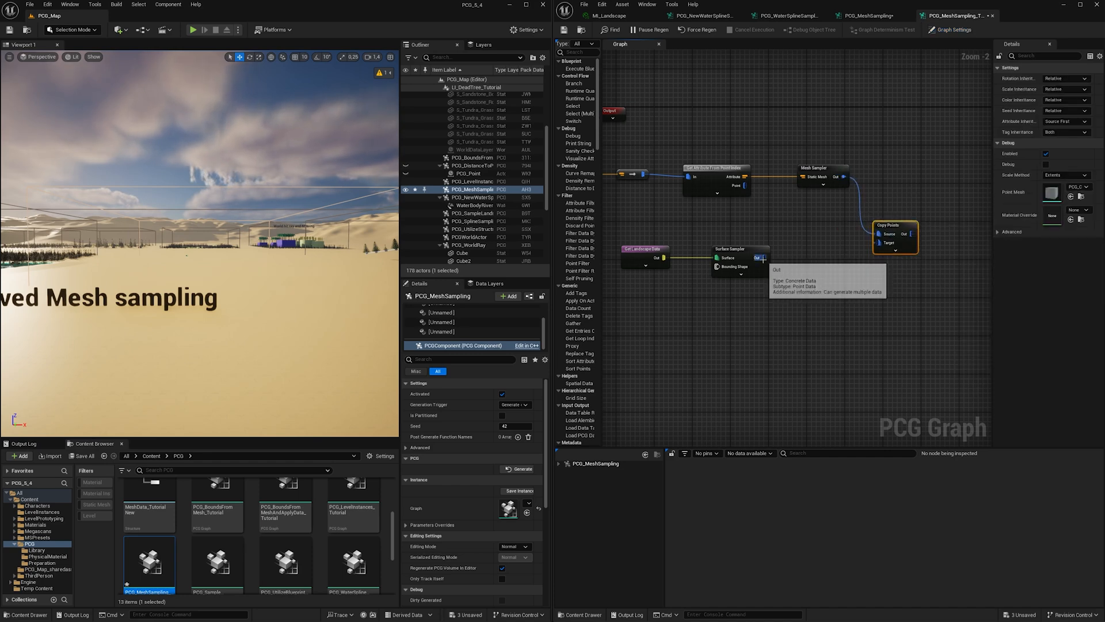
{"action": "left_click_drag", "start_coordinate": [764, 257], "coordinate": [846, 263]}
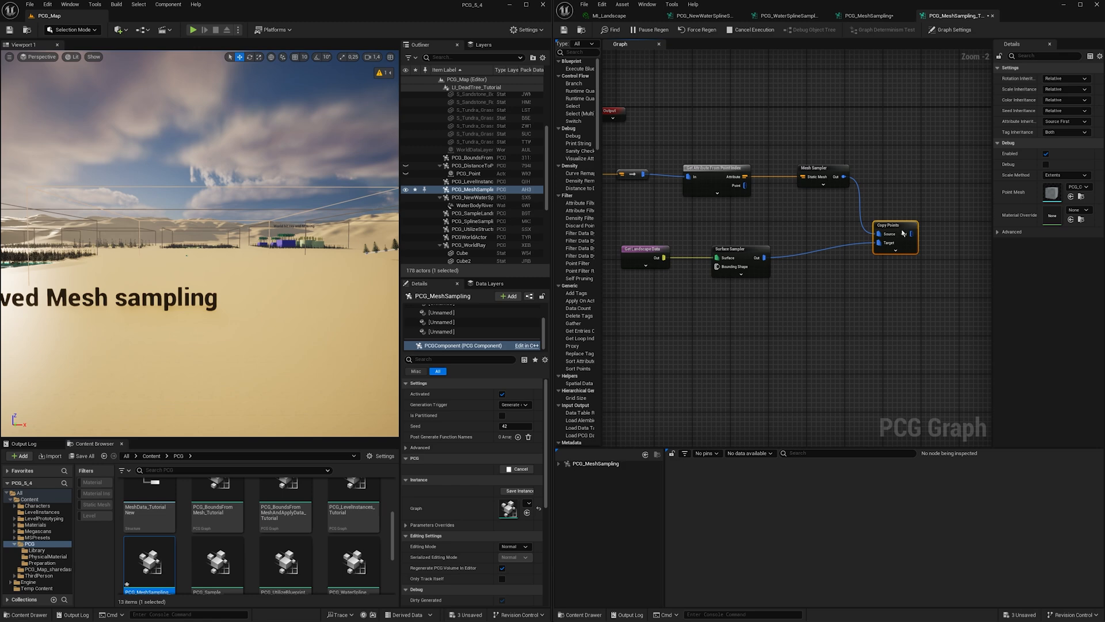
{"action": "left_click_drag", "start_coordinate": [899, 237], "coordinate": [900, 252]}
Set the Surface Sampler's Looseness to 10 and turn on debug display for the Copy Points node
{"action": "left_click", "coordinate": [731, 249]}
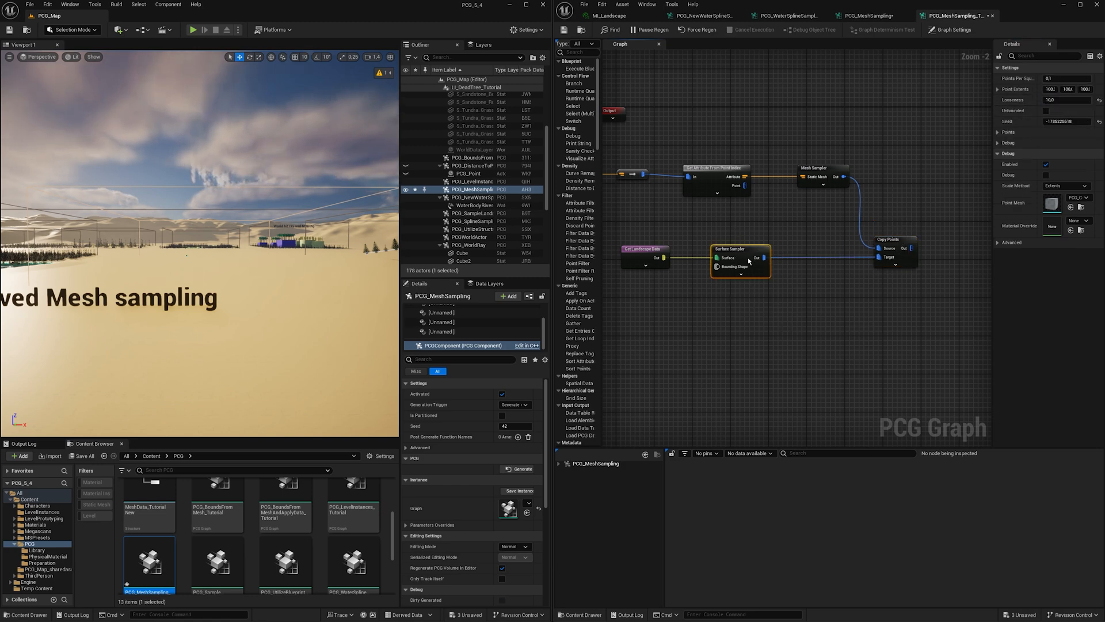
{"action": "left_click", "coordinate": [875, 237]}
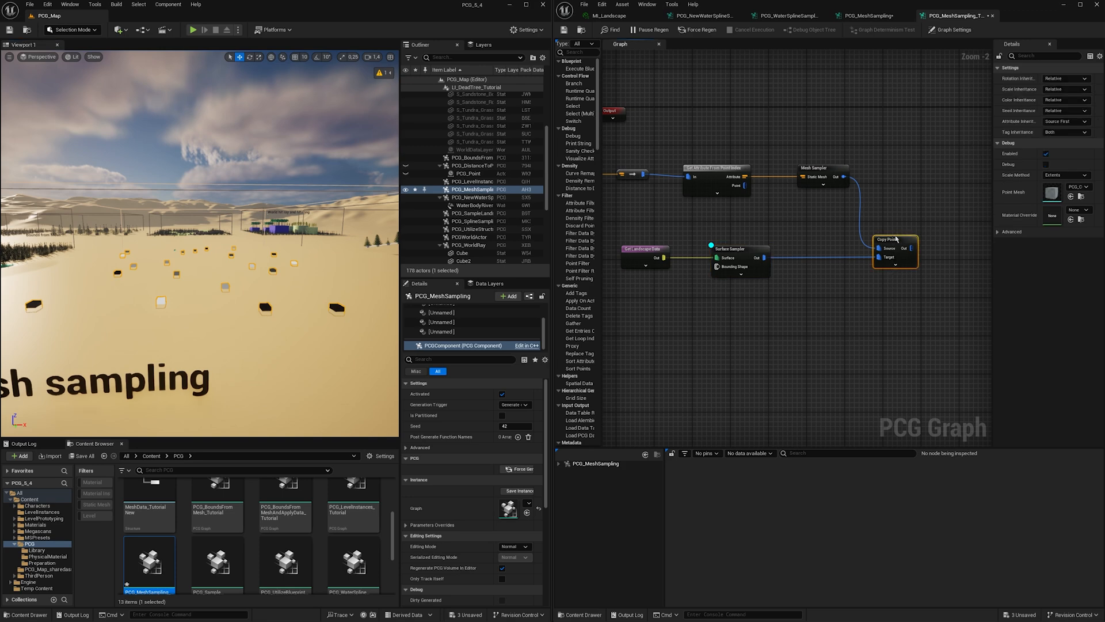
Examine the debug points copied across the landscape in the level viewport, close up to one boulder shape
{"action": "key", "text": "w"}
{"action": "right_click_drag", "start_coordinate": [292, 263], "coordinate": [232, 266]}
{"action": "scroll", "coordinate": [279, 260], "scroll_direction": "down", "scroll_amount": 2}
{"action": "scroll", "coordinate": [213, 257], "scroll_direction": "down", "scroll_amount": 1}
{"action": "key", "text": "w"}
{"action": "scroll", "coordinate": [201, 280], "scroll_direction": "down", "scroll_amount": 4}
{"action": "key", "text": "w"}
{"action": "scroll", "coordinate": [236, 264], "scroll_direction": "down", "scroll_amount": 1}
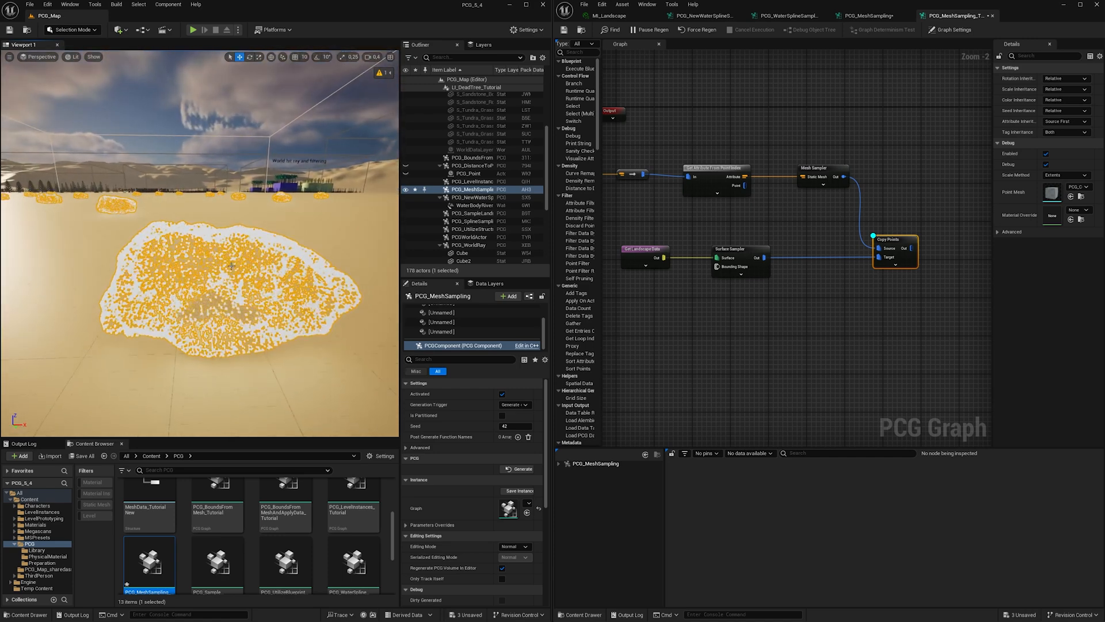
Add a Match And Set Attributes node below Copy Points and feed the Surface Sampler output into its In pin
{"action": "right_click_drag", "start_coordinate": [727, 222], "coordinate": [828, 219]}
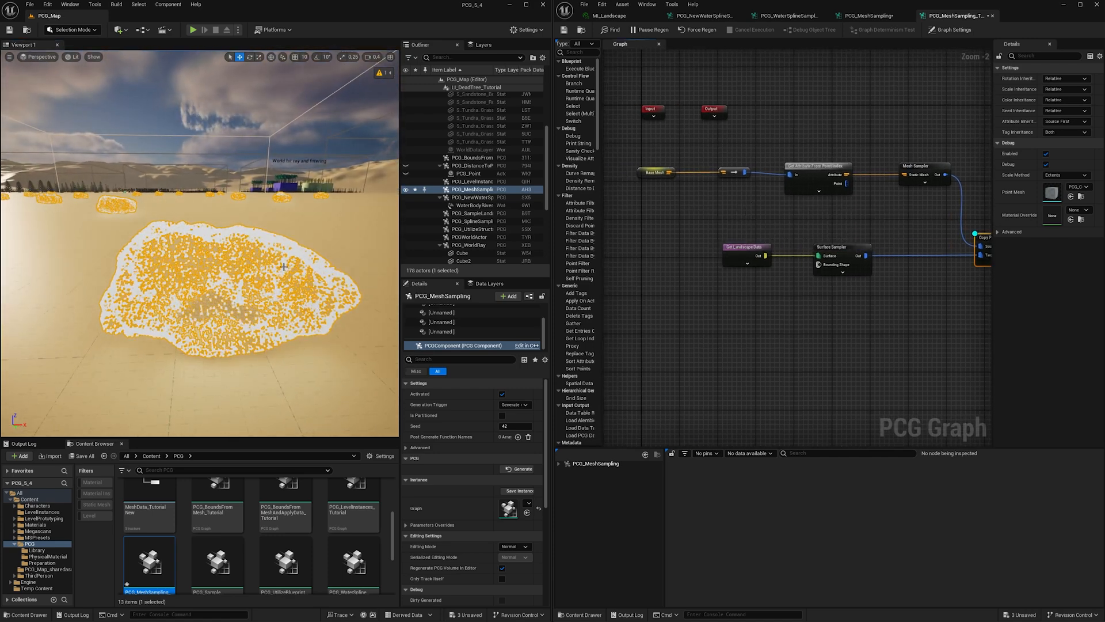
{"action": "scroll", "coordinate": [862, 223], "scroll_direction": "down", "scroll_amount": 1}
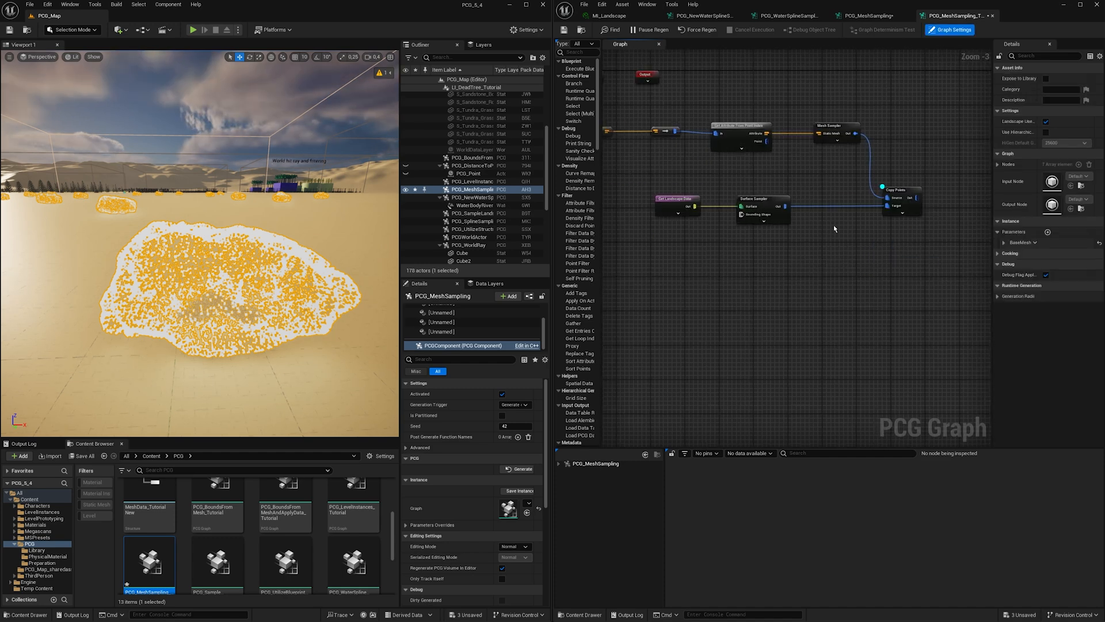
{"action": "right_click", "coordinate": [834, 226]}
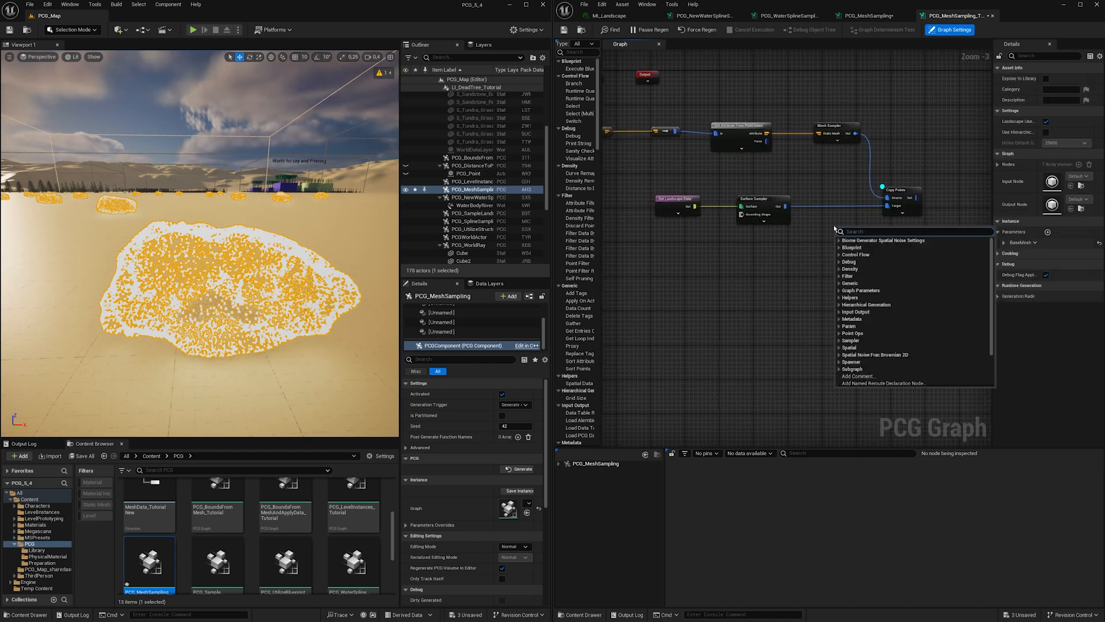
{"action": "type", "text": "match"}
{"action": "key", "text": "Return"}
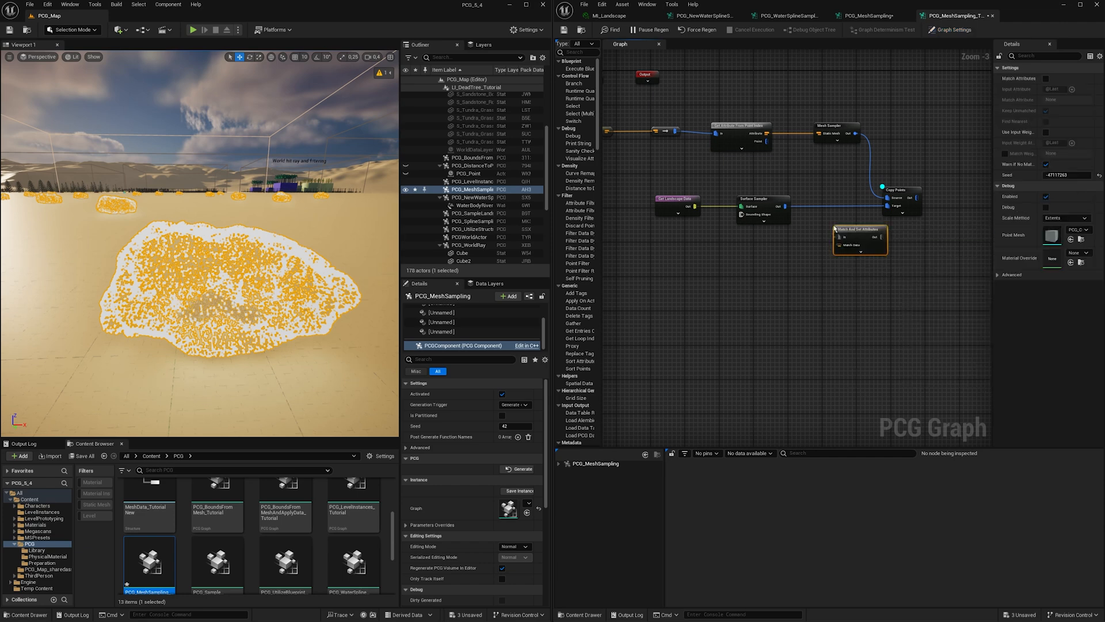
{"action": "left_click_drag", "start_coordinate": [850, 230], "coordinate": [843, 225]}
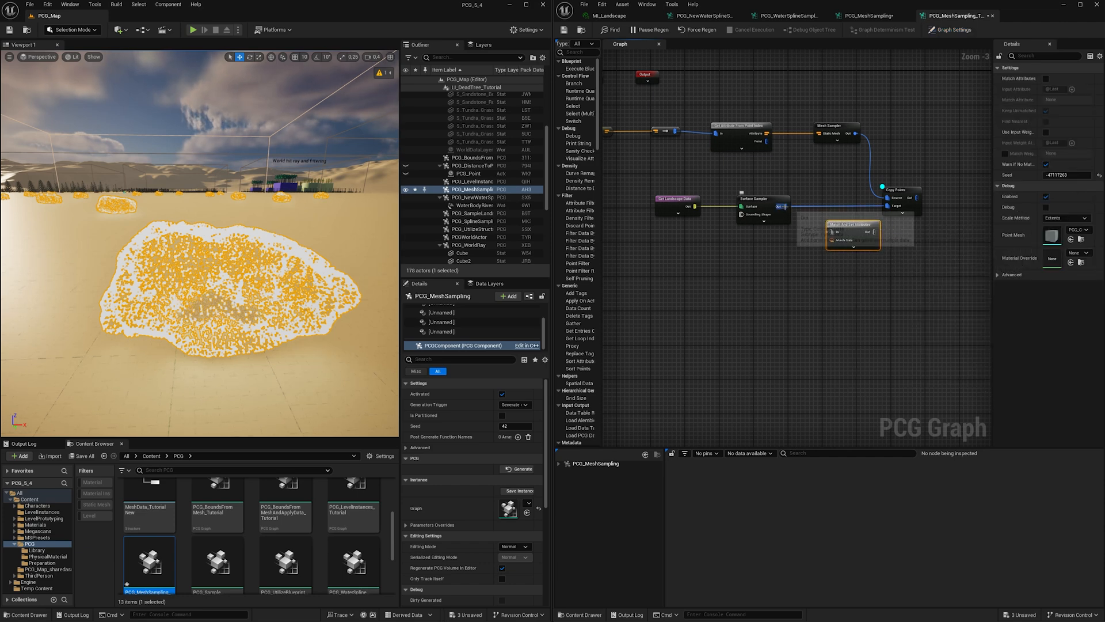
{"action": "left_click_drag", "start_coordinate": [785, 207], "coordinate": [823, 233]}
Connect the Base Mesh parameter to the Match Data input and route that wire through a new reroute node
{"action": "right_click_drag", "start_coordinate": [658, 169], "coordinate": [707, 157]}
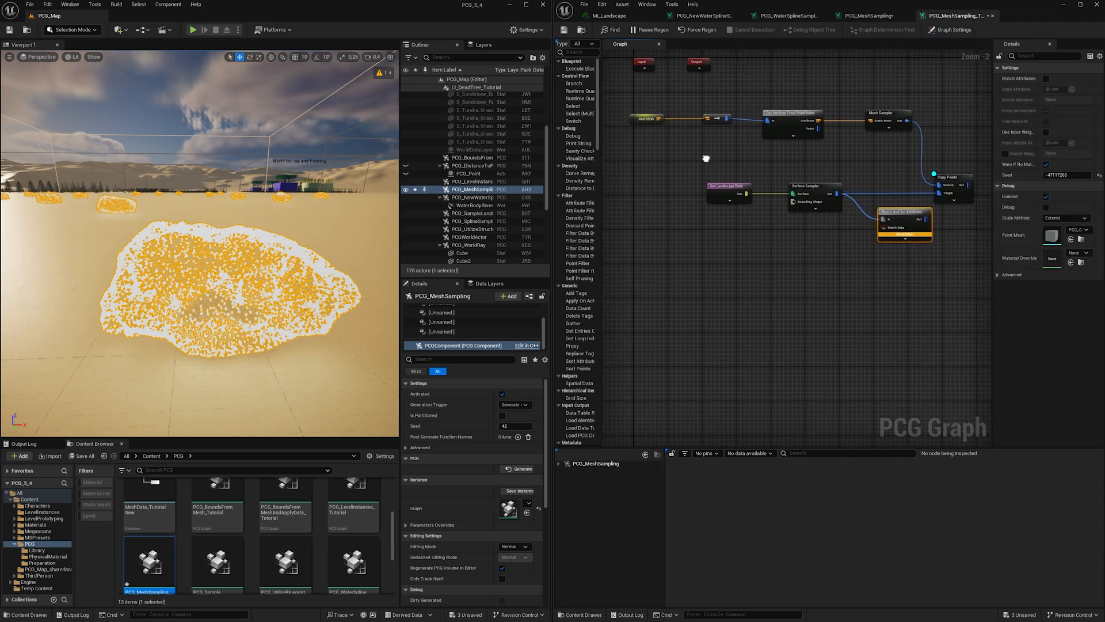
{"action": "left_click_drag", "start_coordinate": [657, 119], "coordinate": [880, 228]}
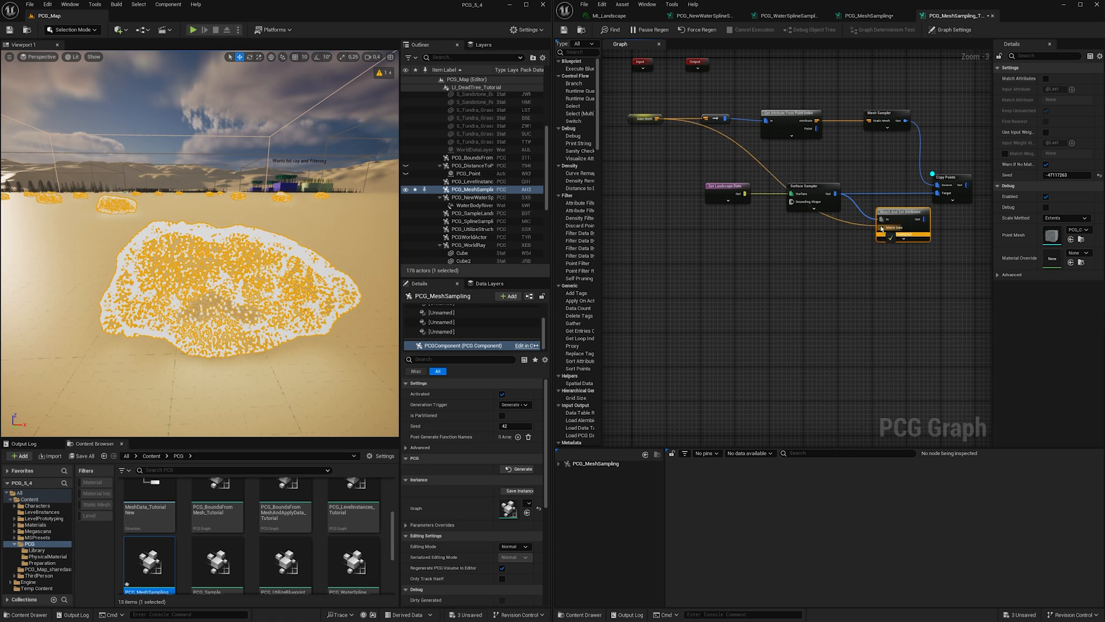
{"action": "double_click", "coordinate": [734, 144]}
{"action": "left_click_drag", "start_coordinate": [734, 143], "coordinate": [715, 167]}
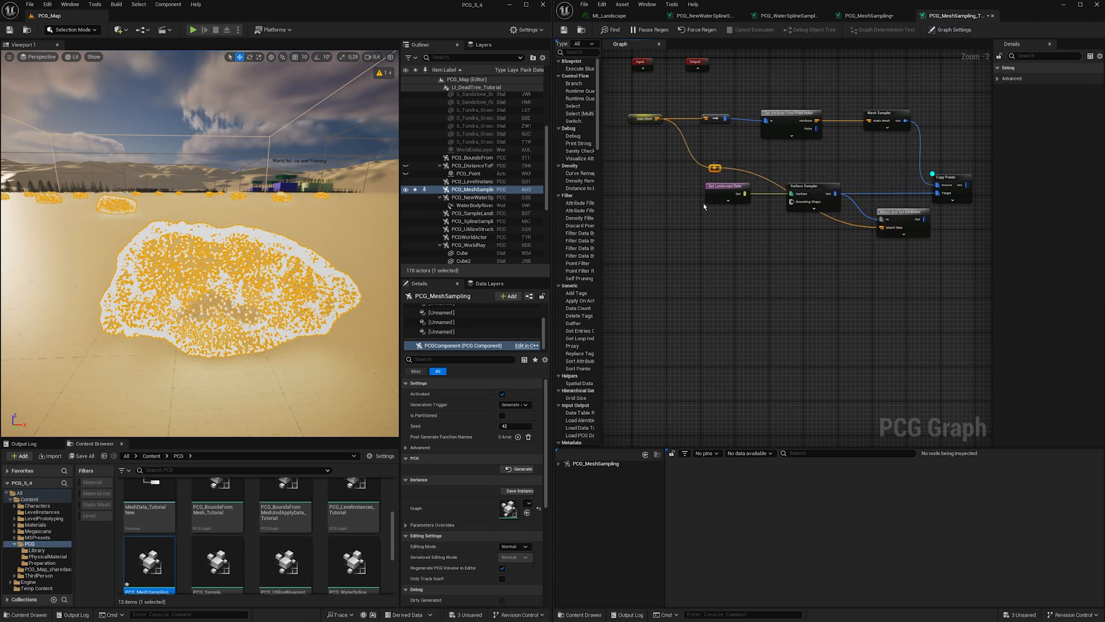
{"action": "right_click_drag", "start_coordinate": [858, 283], "coordinate": [784, 199]}
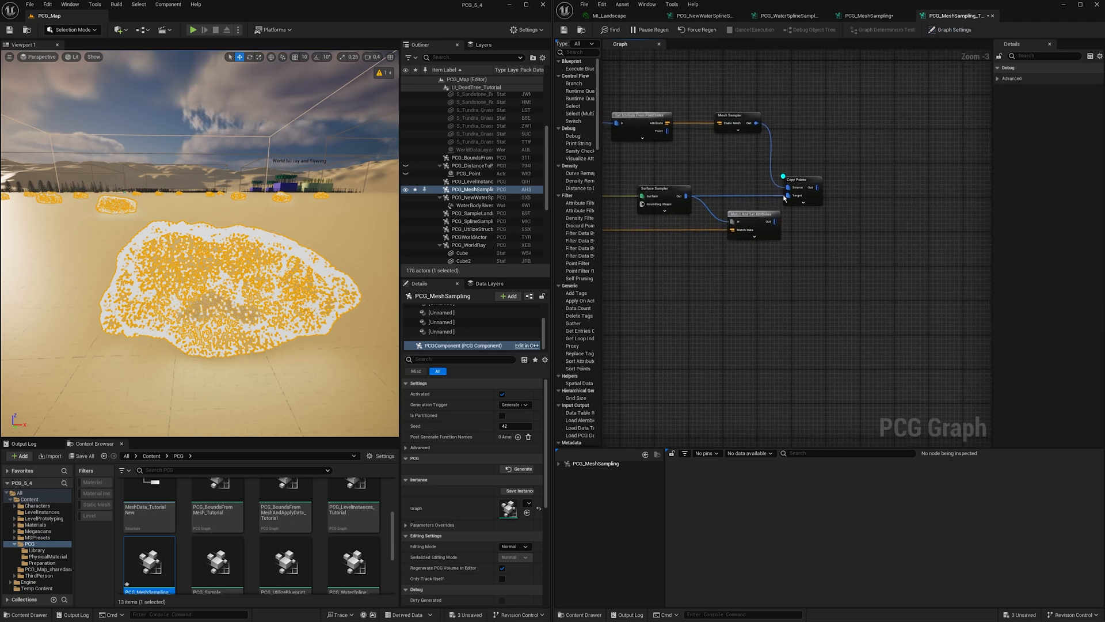
Add a Static Mesh Spawner node connected to the Match And Set Attributes output, aligned below Copy Points
{"action": "left_click_drag", "start_coordinate": [803, 186], "coordinate": [837, 188]}
{"action": "left_click_drag", "start_coordinate": [775, 222], "coordinate": [810, 225]}
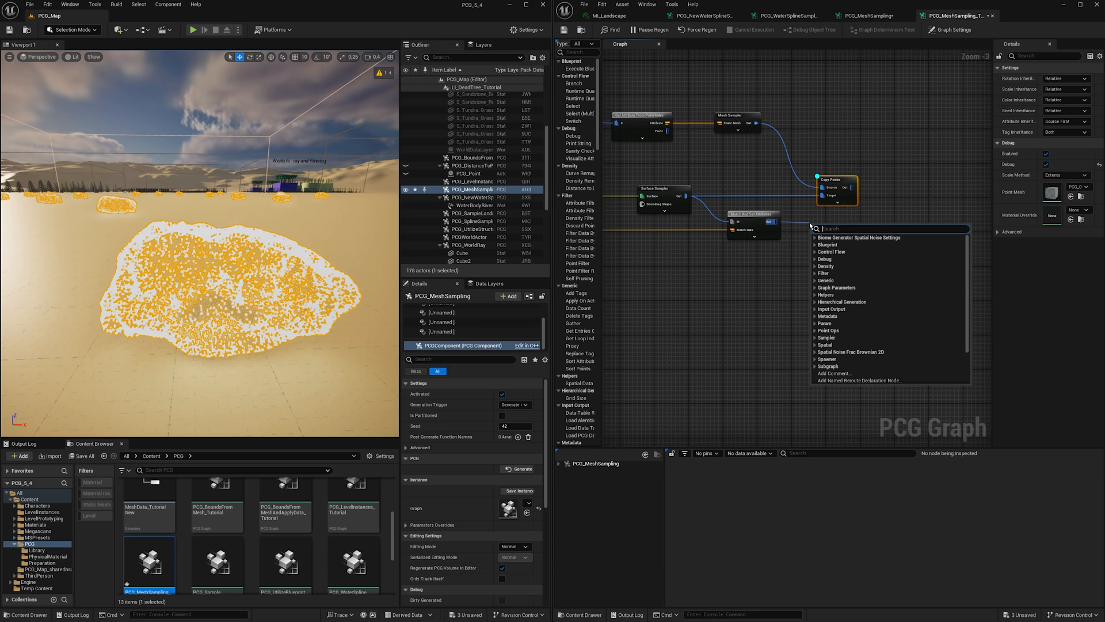
{"action": "type", "text": "stati"}
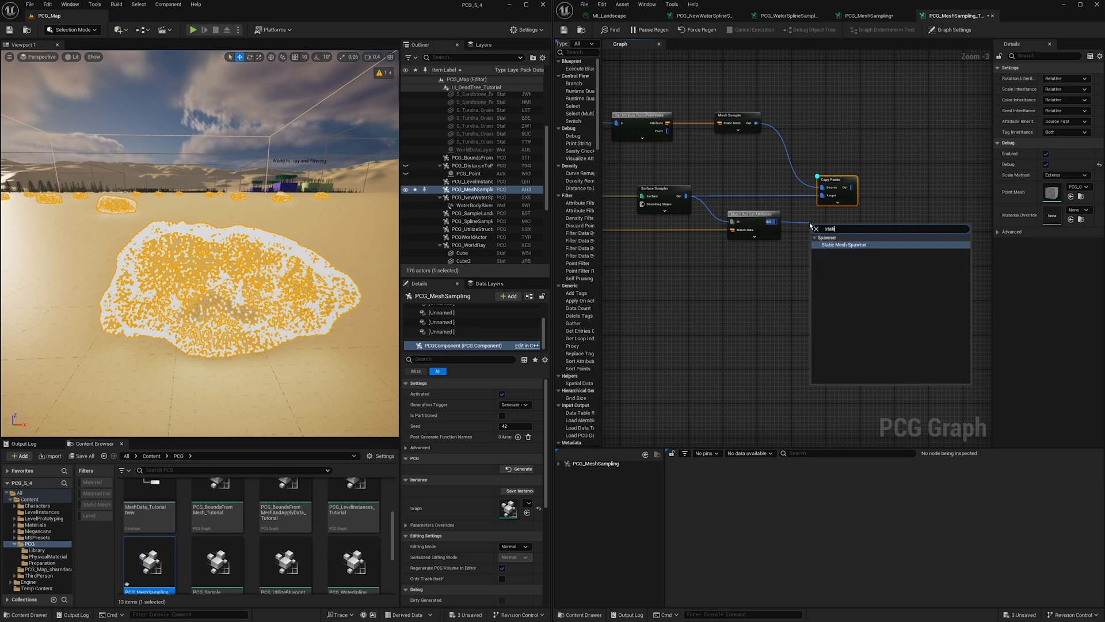
{"action": "key", "text": "Return"}
{"action": "left_click_drag", "start_coordinate": [838, 221], "coordinate": [848, 214]}
{"action": "right_click_drag", "start_coordinate": [837, 272], "coordinate": [860, 269]}
Set the Static Mesh Spawner's mesh selector to the by-attribute type, with Mesh as the attribute name
{"action": "left_click_drag", "start_coordinate": [760, 299], "coordinate": [876, 229]}
{"action": "left_click", "coordinate": [859, 270]}
{"action": "left_click", "coordinate": [880, 230]}
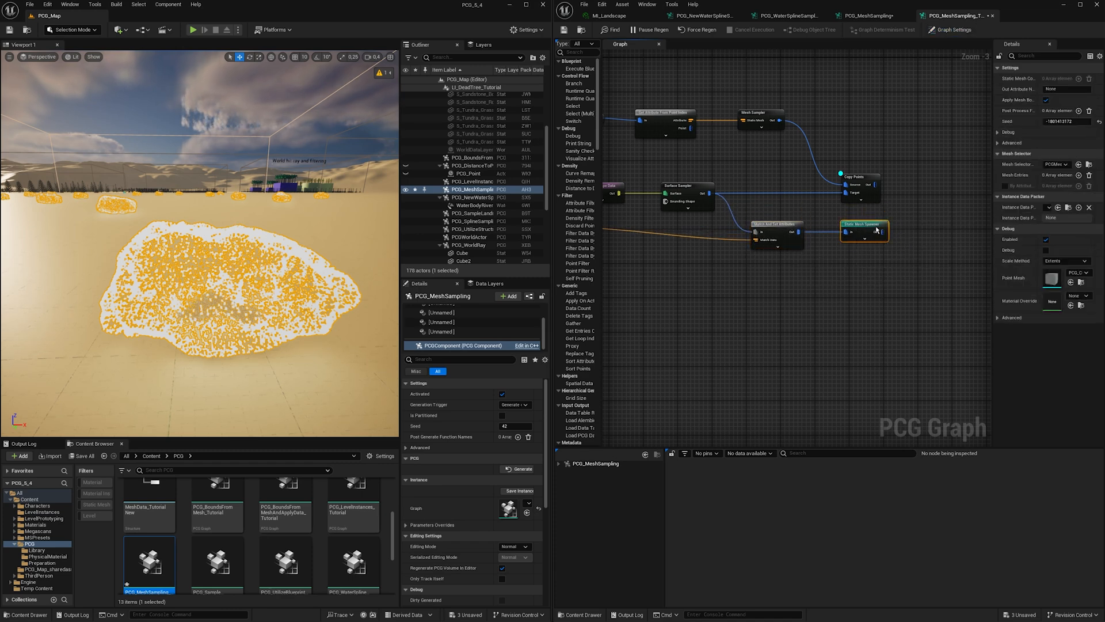
{"action": "left_click", "coordinate": [1057, 165]}
{"action": "left_click", "coordinate": [1073, 185]}
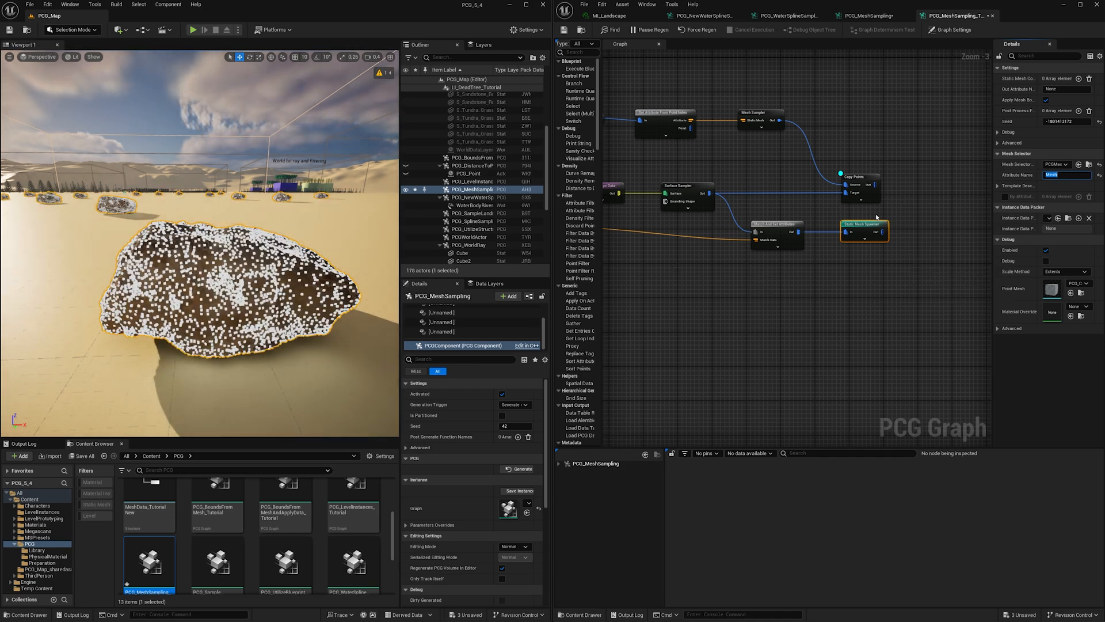
Widen the Mesh Sampler's settings area and set its Sampling Method to Poisson Sampling
{"action": "right_click_drag", "start_coordinate": [803, 217], "coordinate": [855, 217]}
{"action": "right_click_drag", "start_coordinate": [645, 228], "coordinate": [715, 238]}
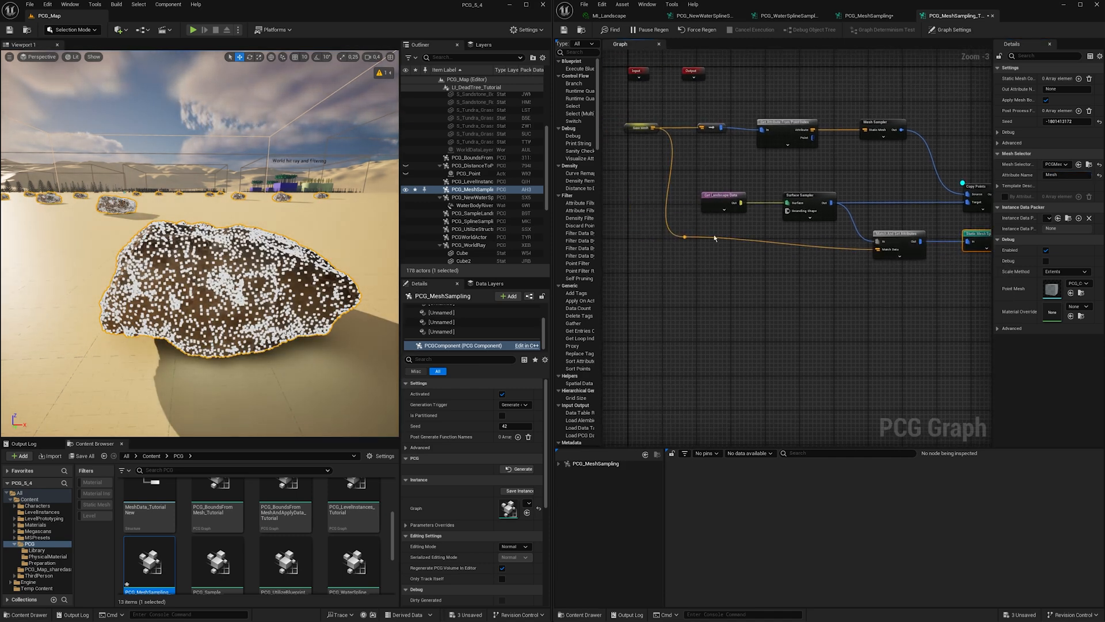
{"action": "double_click", "coordinate": [687, 246]}
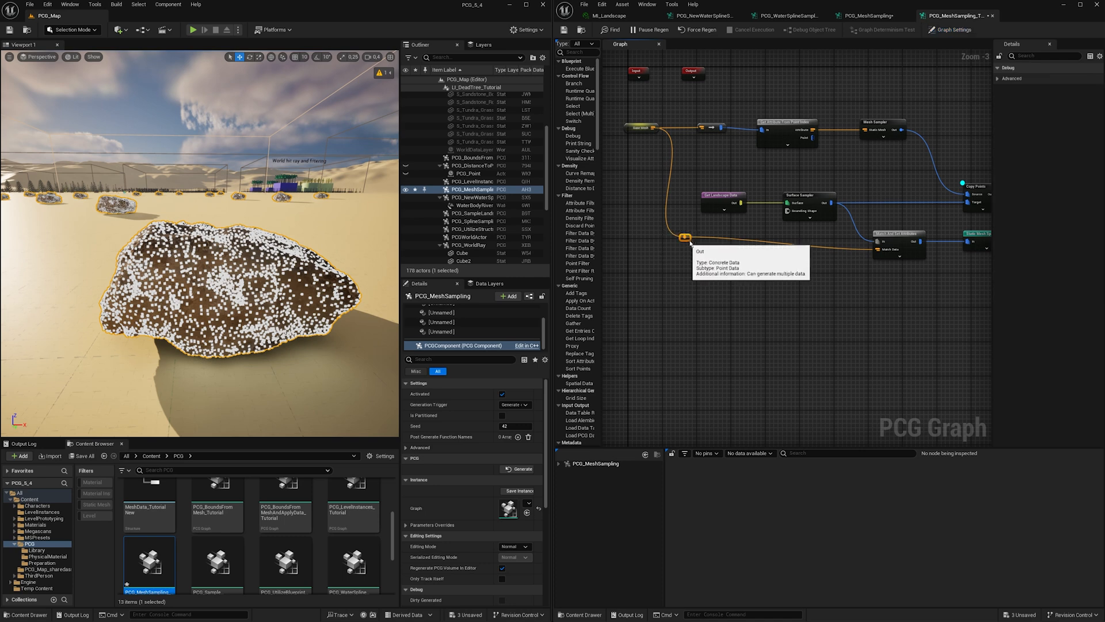
{"action": "right_click_drag", "start_coordinate": [769, 275], "coordinate": [723, 274]}
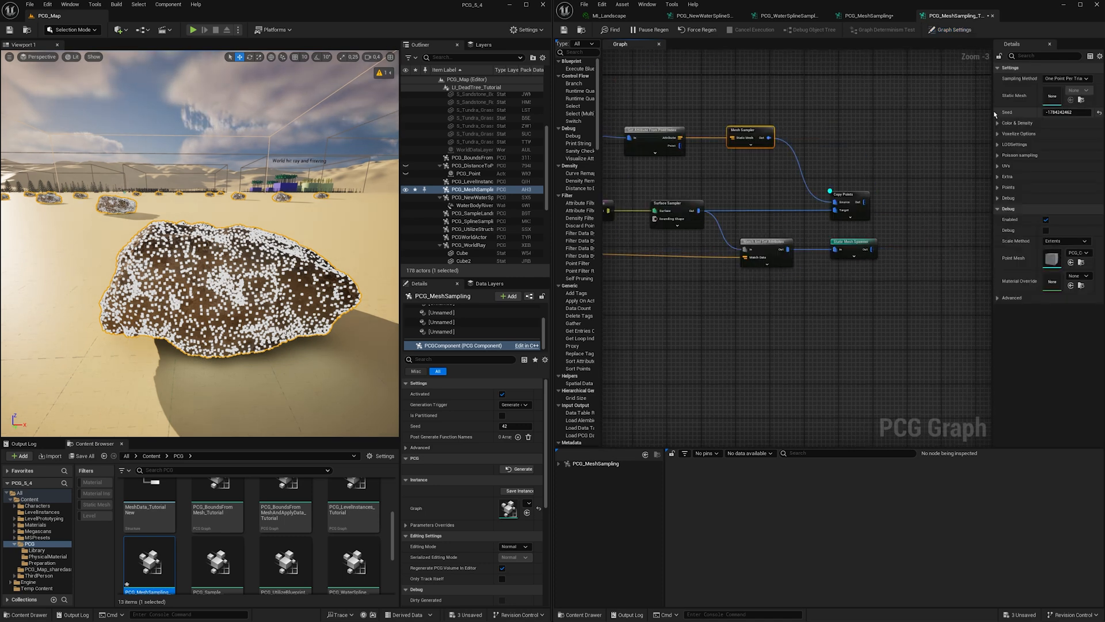
{"action": "left_click_drag", "start_coordinate": [994, 114], "coordinate": [889, 114]}
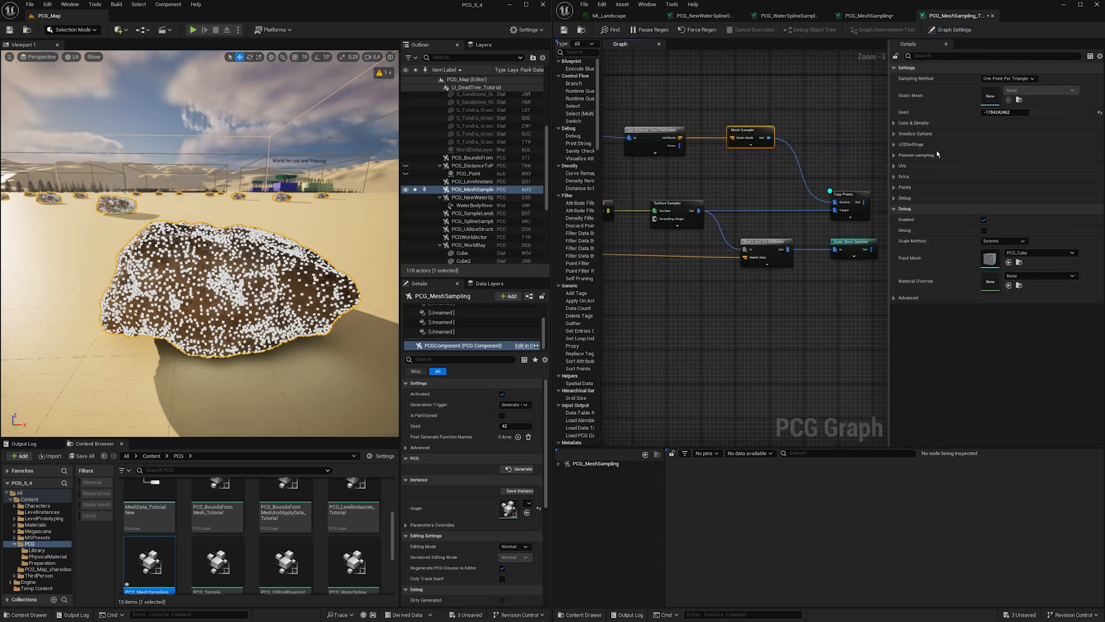
{"action": "left_click", "coordinate": [1008, 79]}
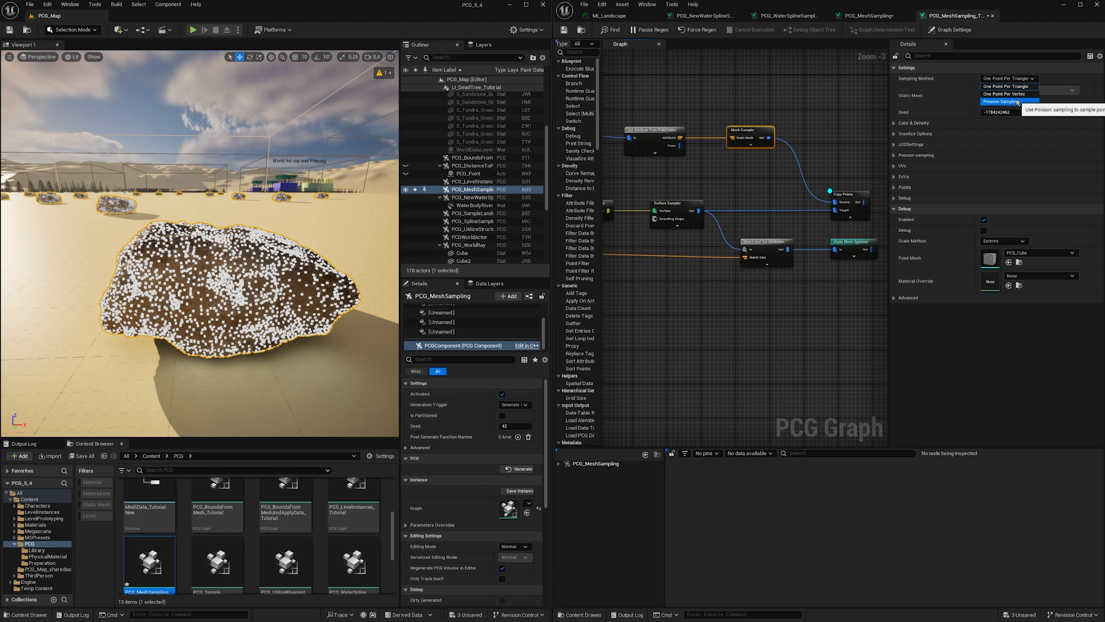
{"action": "left_click", "coordinate": [1003, 101]}
Reduce the Sampling Radius in the Mesh Sampler's Poisson sampling options to get denser surface points
{"action": "left_click", "coordinate": [894, 156]}
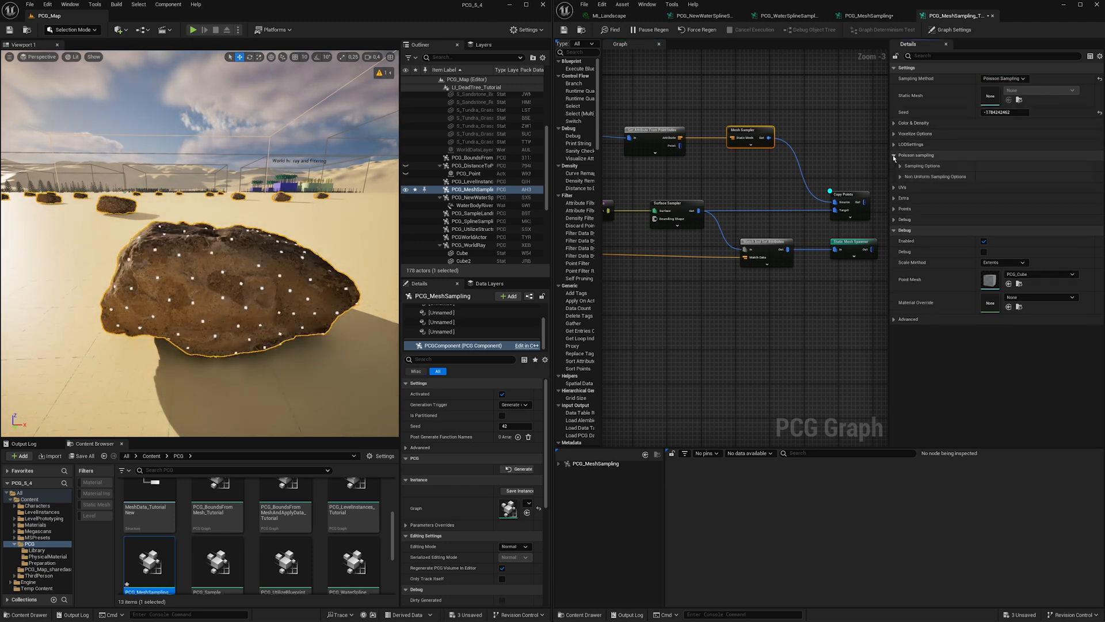
{"action": "left_click", "coordinate": [912, 167]}
{"action": "left_click", "coordinate": [1019, 177]}
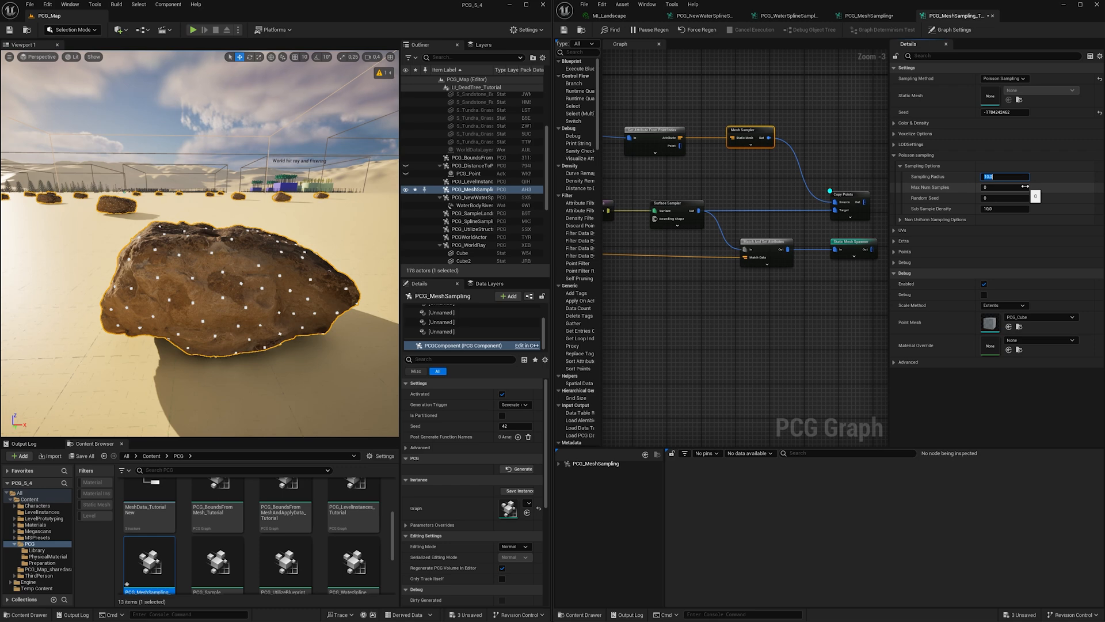
{"action": "key", "text": "Return"}
Insert a Transform Points node after the Surface Sampler, feeding both the Copy Points target and Match And Set Attributes
{"action": "scroll", "coordinate": [616, 115], "scroll_direction": "down", "scroll_amount": 1}
{"action": "right_click", "coordinate": [765, 236]}
{"action": "type", "text": "transform"}
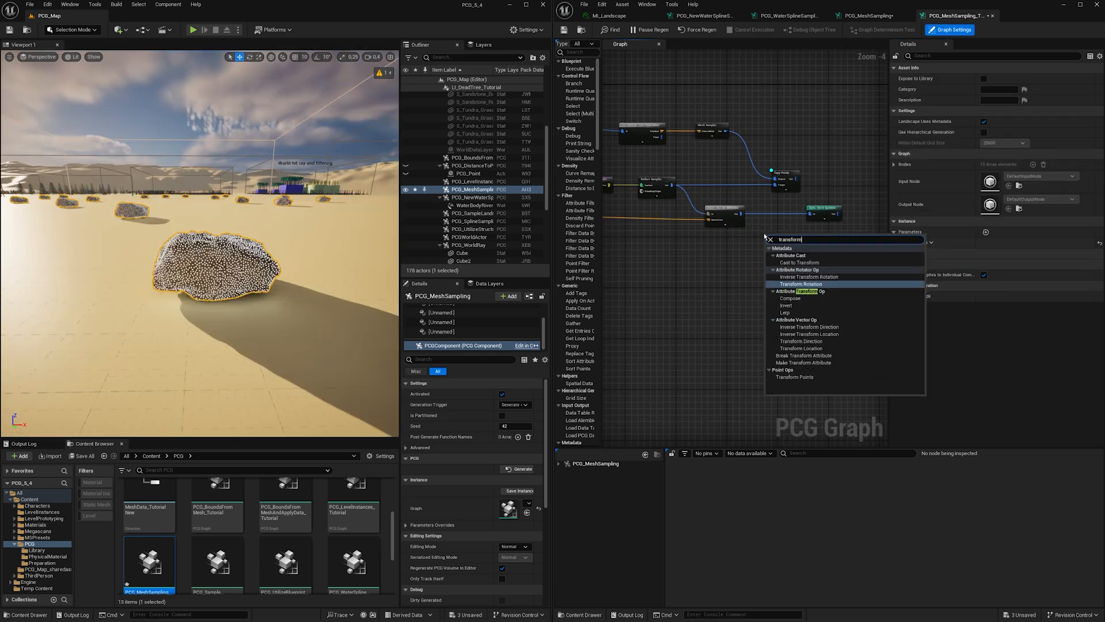
{"action": "left_click", "coordinate": [795, 377]}
{"action": "left_click_drag", "start_coordinate": [803, 235], "coordinate": [735, 170]}
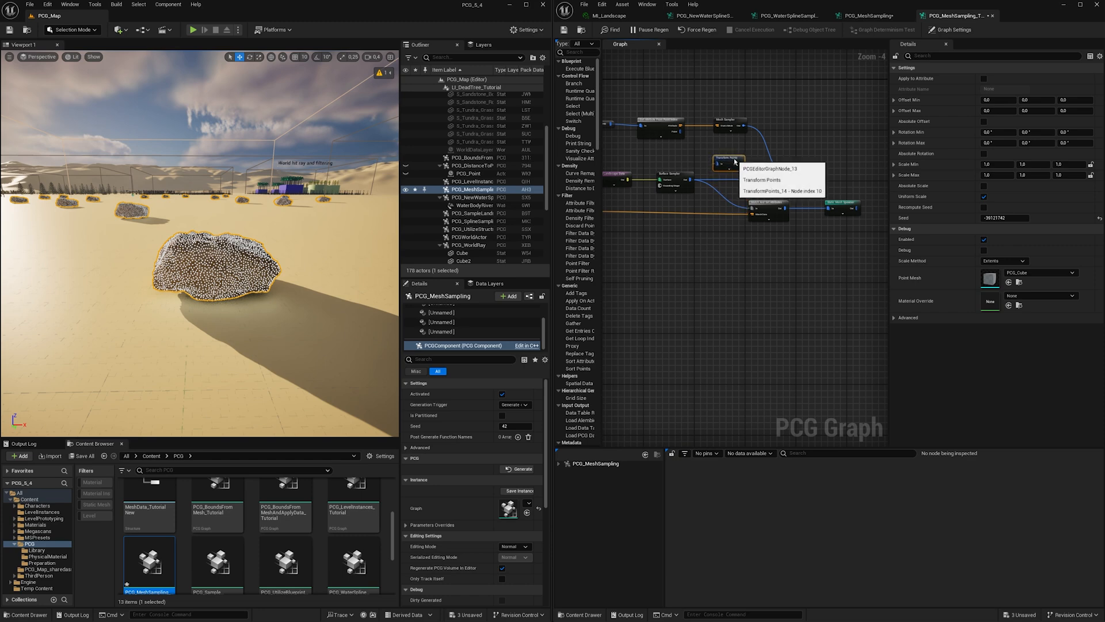
{"action": "scroll", "coordinate": [742, 178], "scroll_direction": "up", "scroll_amount": 2}
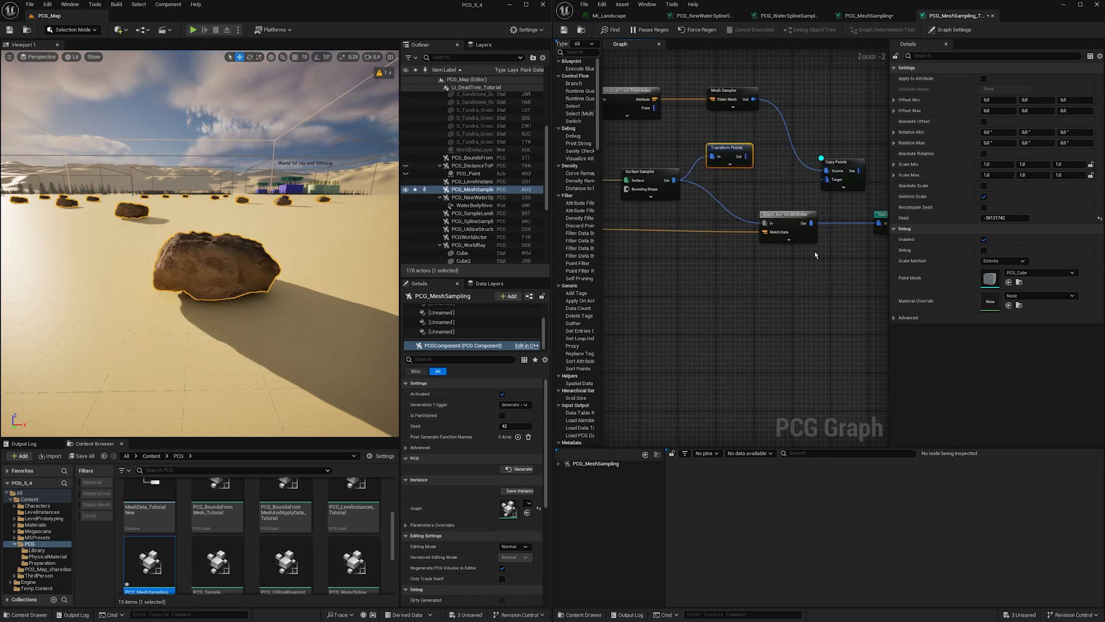
{"action": "right_click_drag", "start_coordinate": [815, 254], "coordinate": [760, 257]}
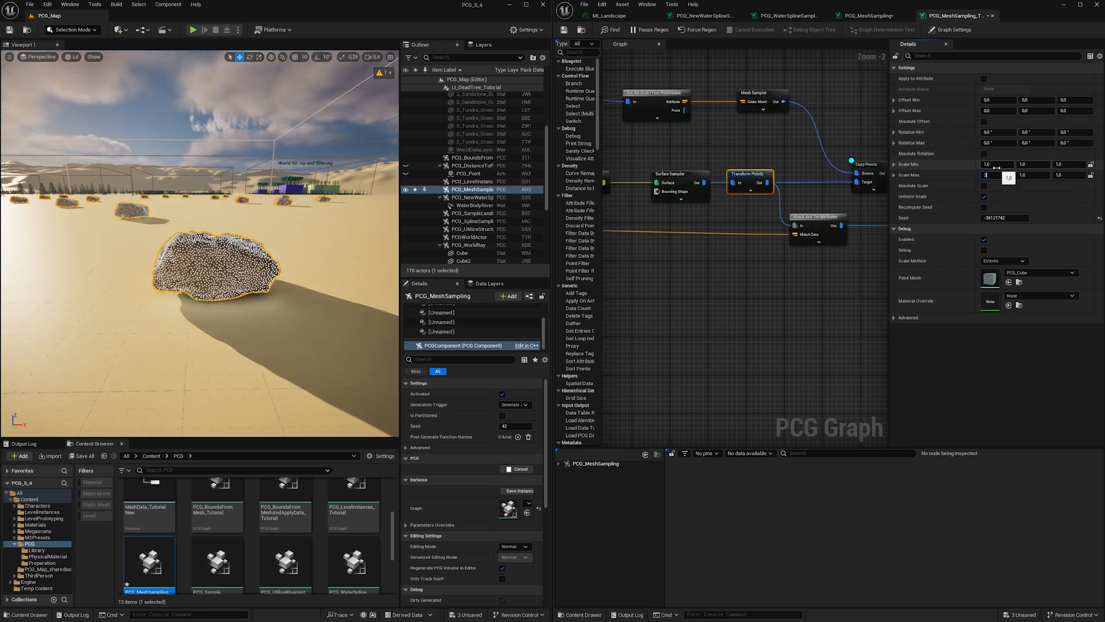
Set the Transform Points node's Scale Max to 2.0 and its Scale Min to 0.5
{"action": "key", "text": "Return"}
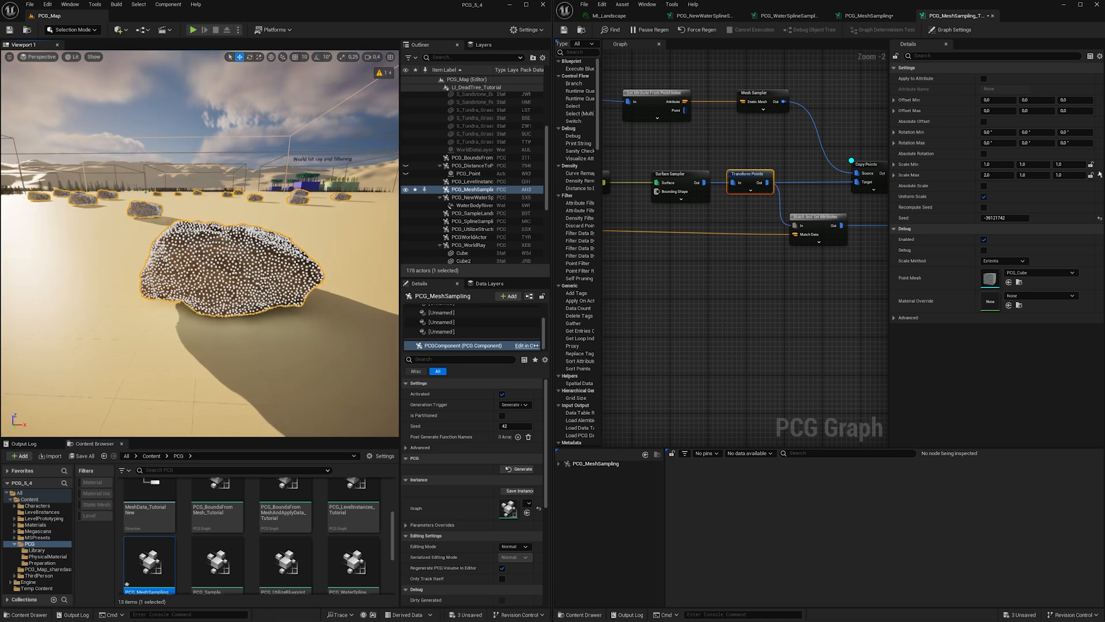
{"action": "left_click", "coordinate": [987, 165]}
{"action": "key", "text": "Return"}
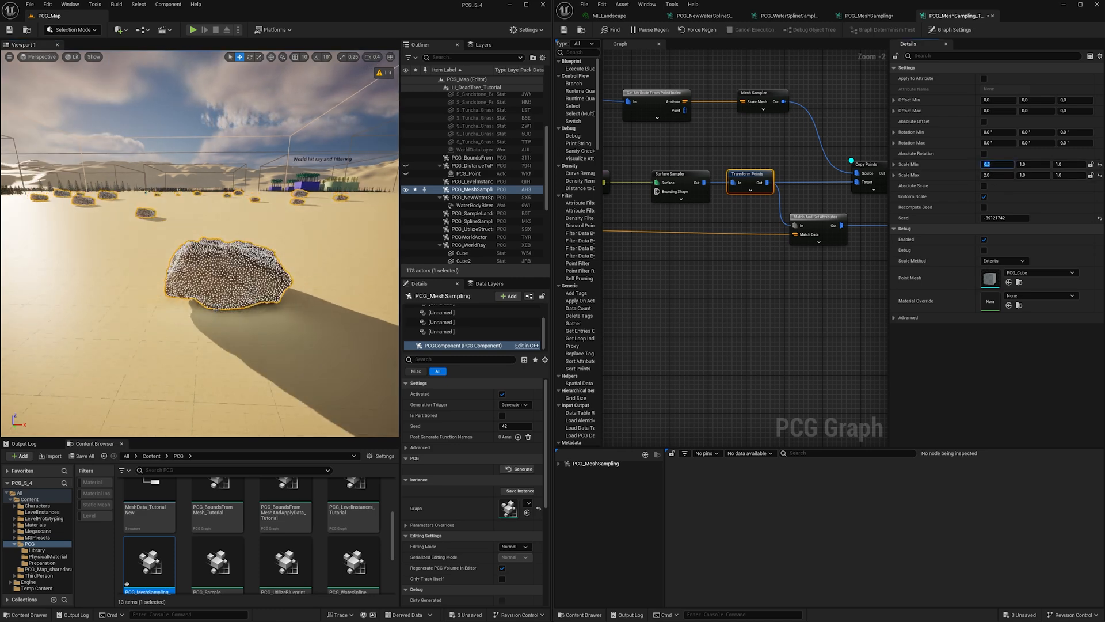
{"action": "right_click_drag", "start_coordinate": [199, 241], "coordinate": [221, 242]}
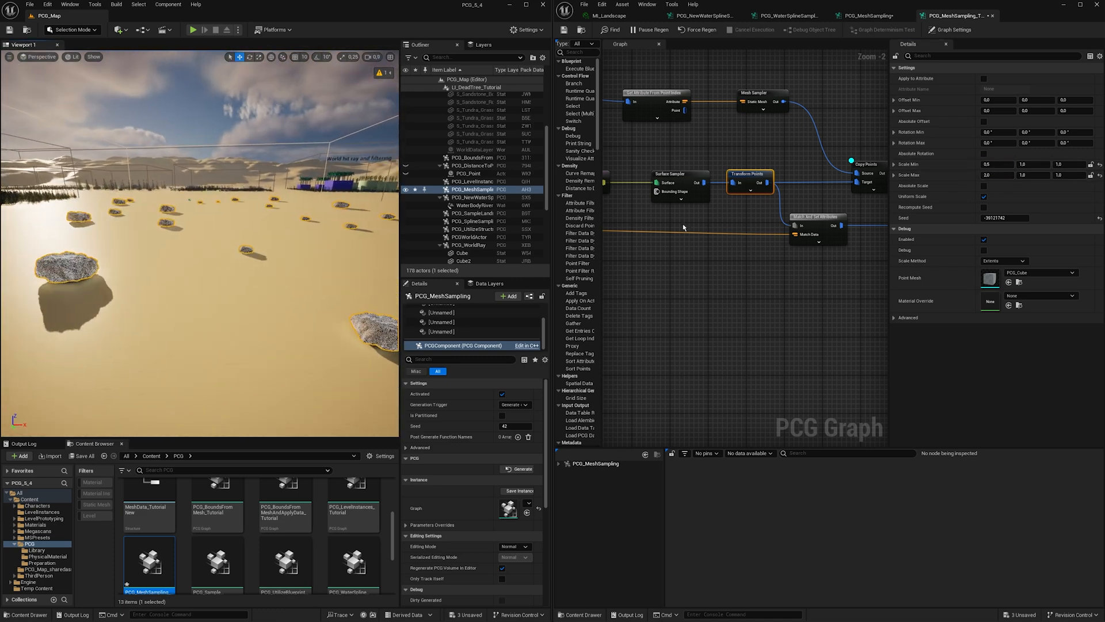
Set the Surface Sampler's Looseness to 5 to scatter the boulders more densely
{"action": "right_click_drag", "start_coordinate": [684, 226], "coordinate": [729, 223]}
{"action": "left_click", "coordinate": [713, 193]}
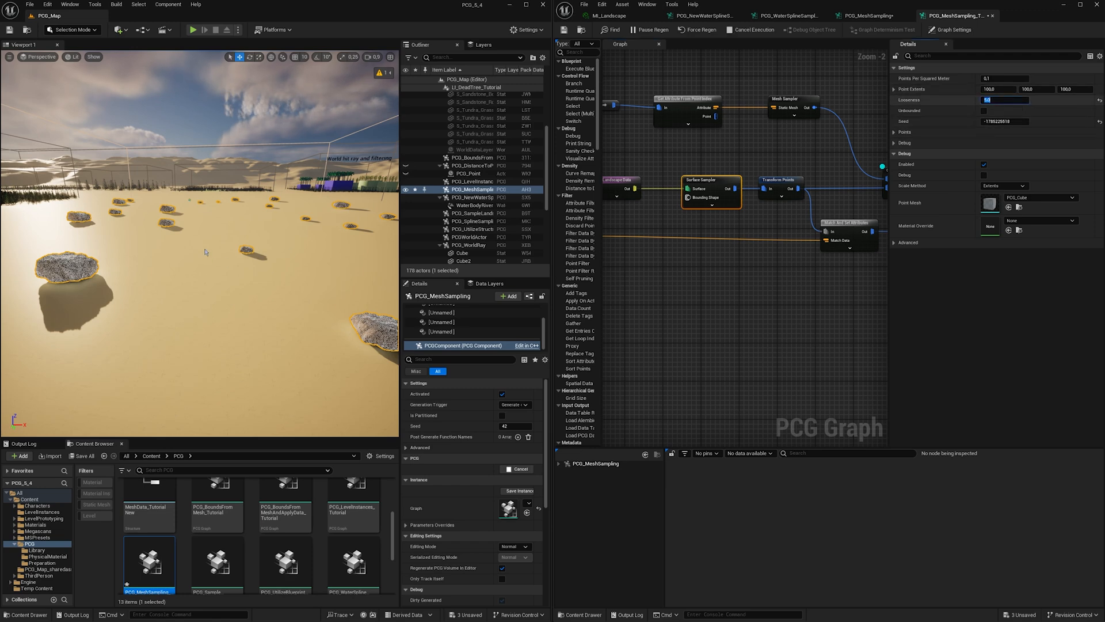
{"action": "right_click_drag", "start_coordinate": [205, 252], "coordinate": [221, 278]}
Set the Z value of the Transform Points node's Rotation Max to 360 degrees
{"action": "left_click_drag", "start_coordinate": [788, 212], "coordinate": [786, 180]}
{"action": "left_click", "coordinate": [1076, 141]}
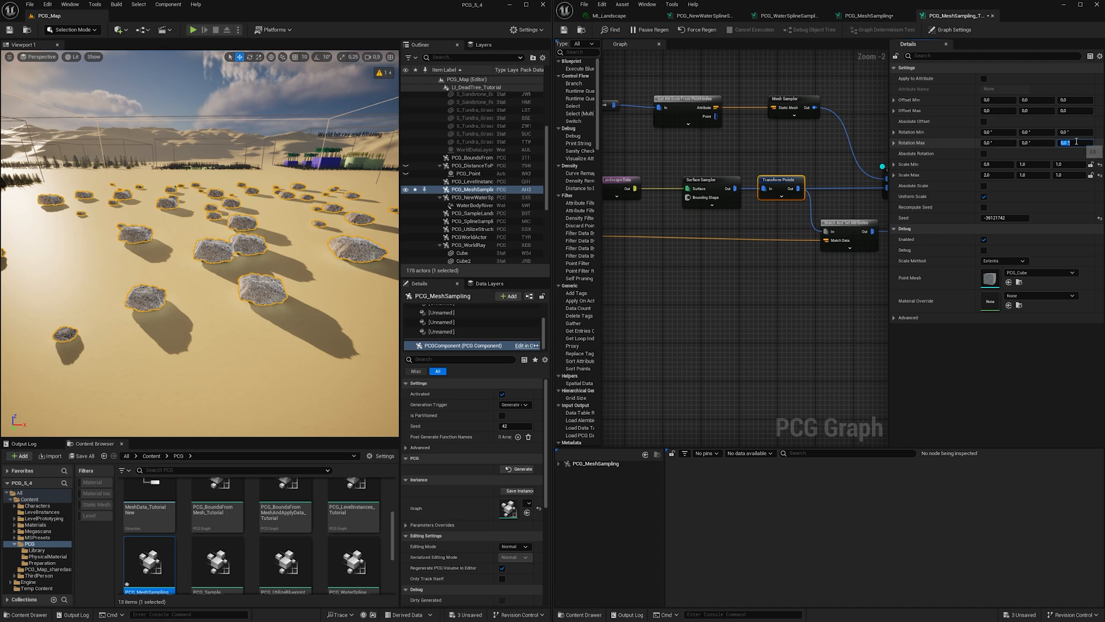
{"action": "key", "text": "w"}
{"action": "right_click_drag", "start_coordinate": [204, 247], "coordinate": [152, 277]}
{"action": "key", "text": "s"}
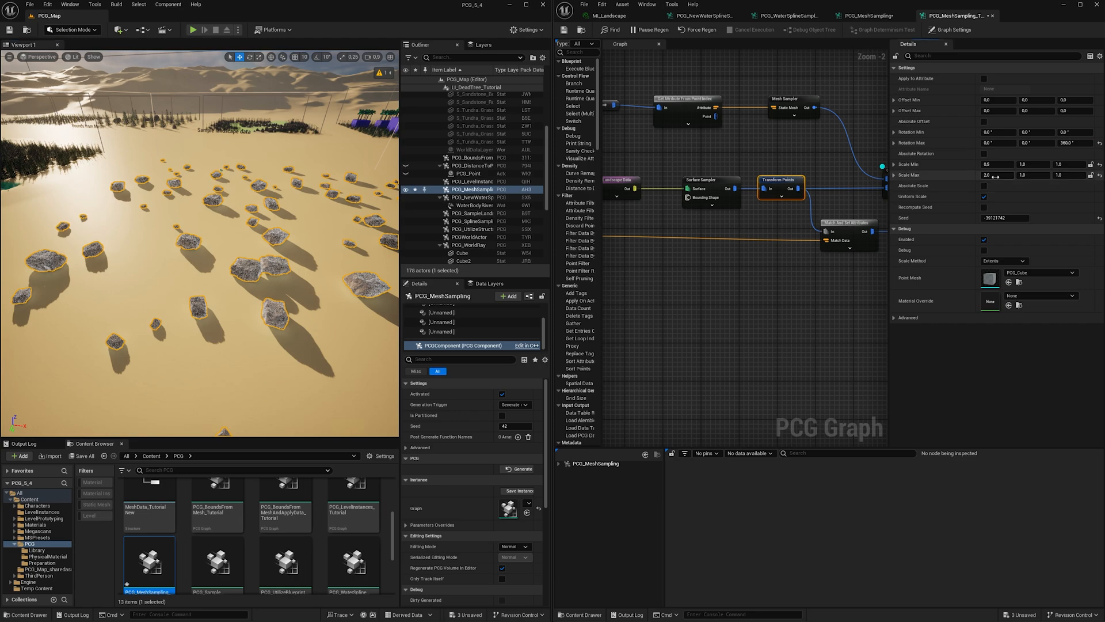
Raise the Transform Points node's Scale Max and inspect the larger boulders up close in the level
{"action": "left_click", "coordinate": [994, 175]}
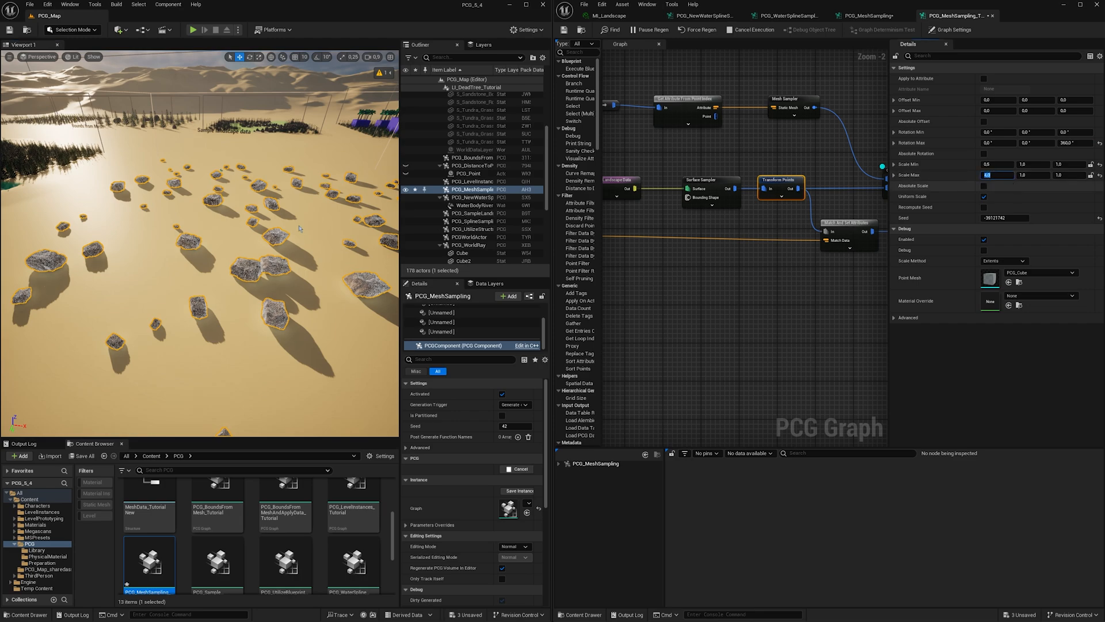
{"action": "key", "text": "w"}
{"action": "right_click_drag", "start_coordinate": [299, 228], "coordinate": [324, 221]}
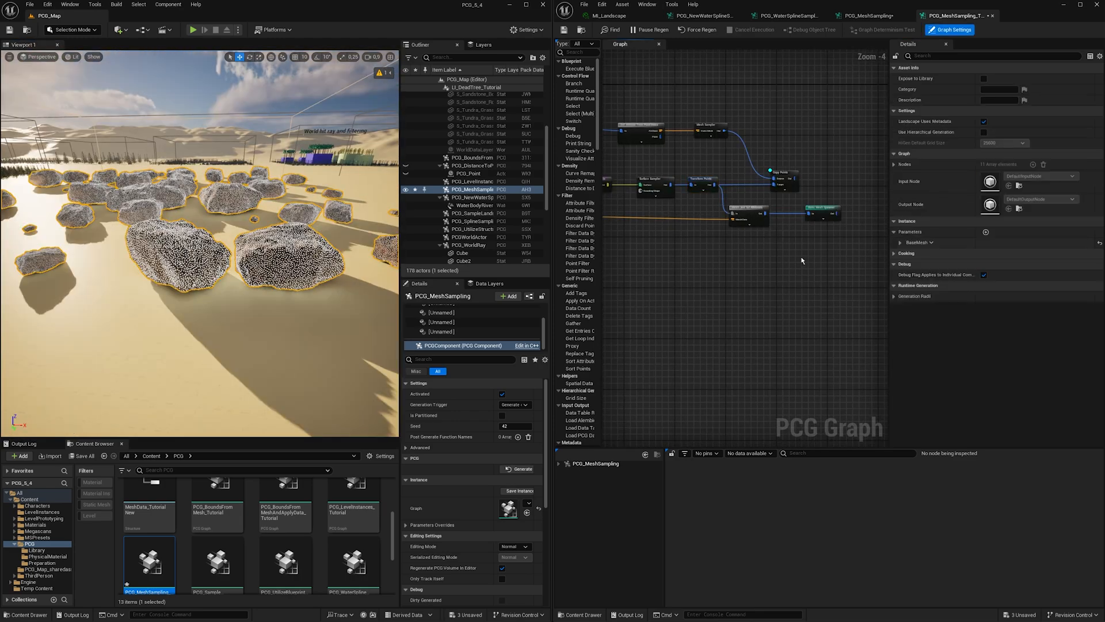
Add a new parameter to the graph settings and name it Overgrowth
{"action": "right_click_drag", "start_coordinate": [801, 257], "coordinate": [715, 257]}
{"action": "right_click_drag", "start_coordinate": [826, 164], "coordinate": [873, 154]}
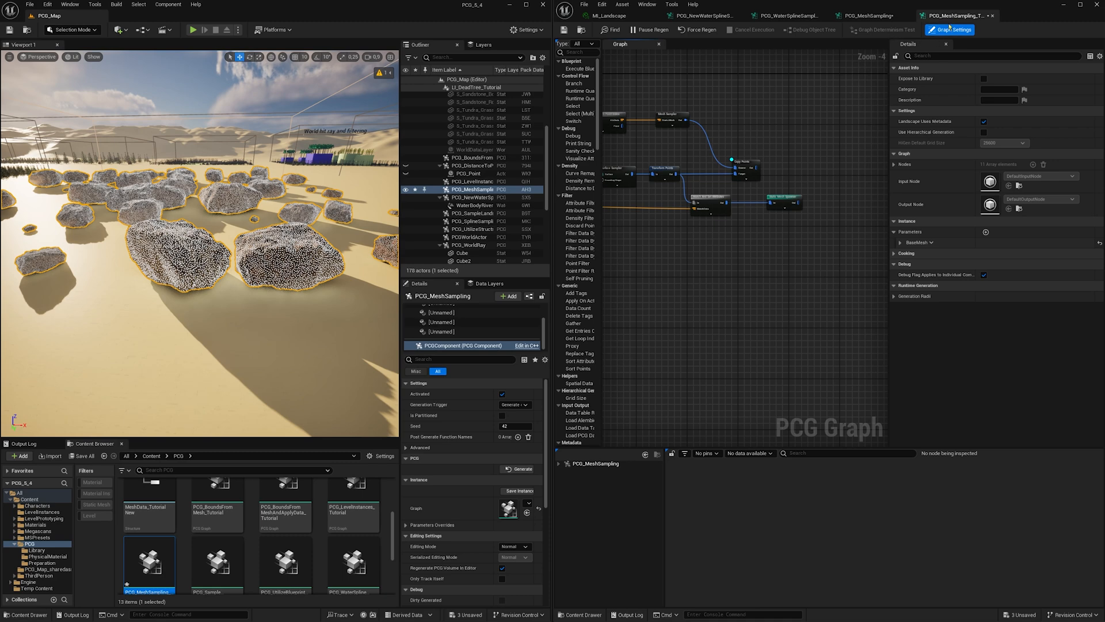
{"action": "left_click", "coordinate": [986, 231]}
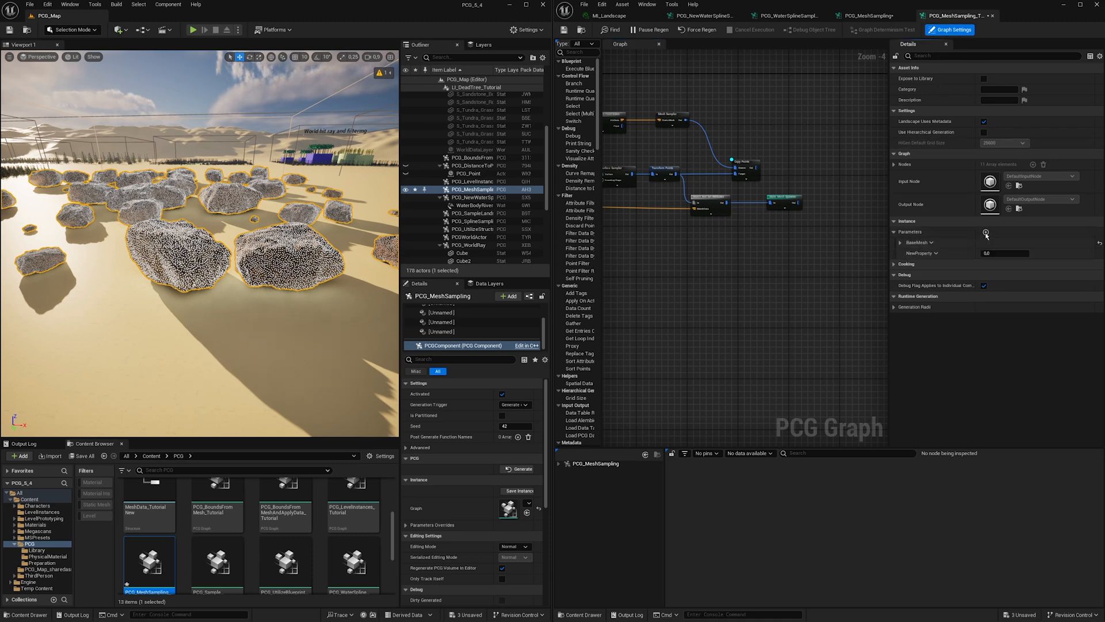
{"action": "left_click", "coordinate": [936, 253]}
{"action": "left_click", "coordinate": [935, 282]}
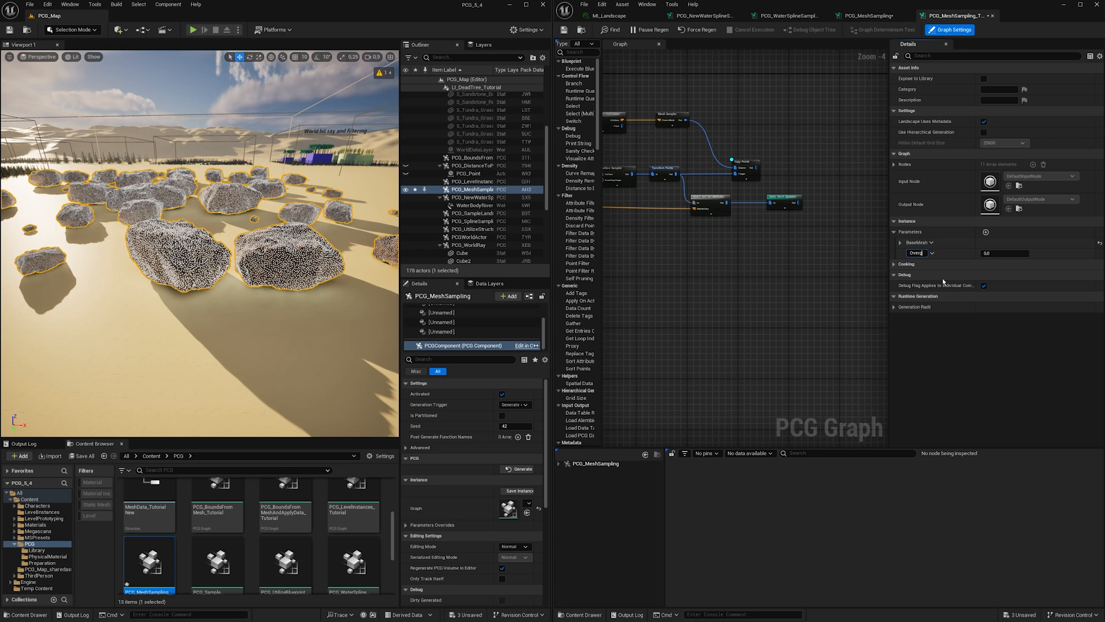
Make the Overgrowth parameter an array of type Mesh Data Tutorial New with four elements
{"action": "left_click", "coordinate": [942, 253]}
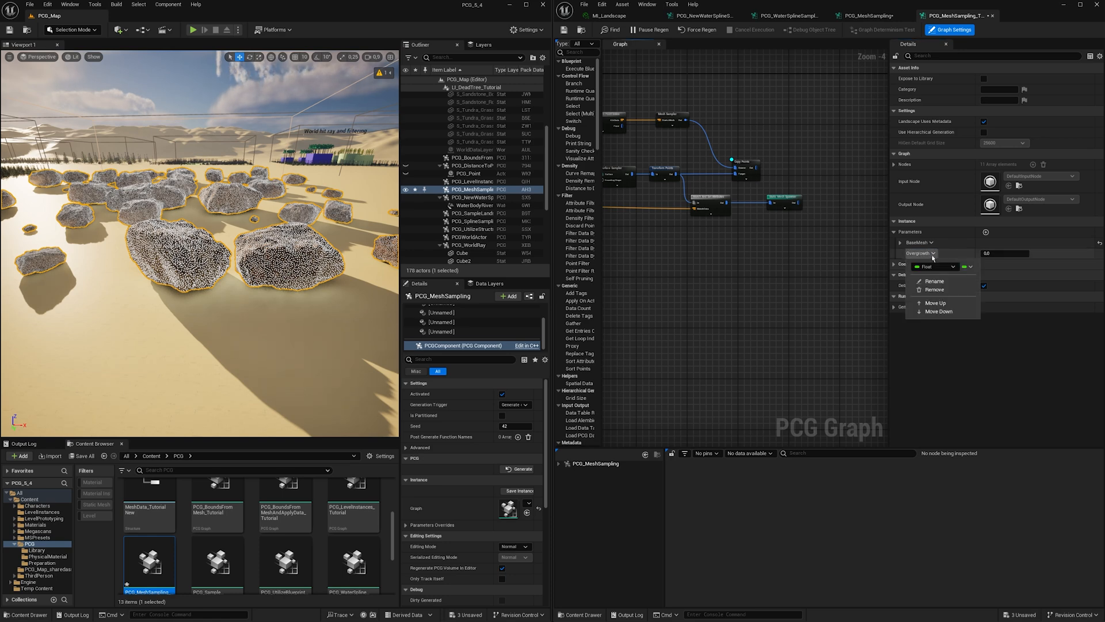
{"action": "left_click", "coordinate": [942, 267]}
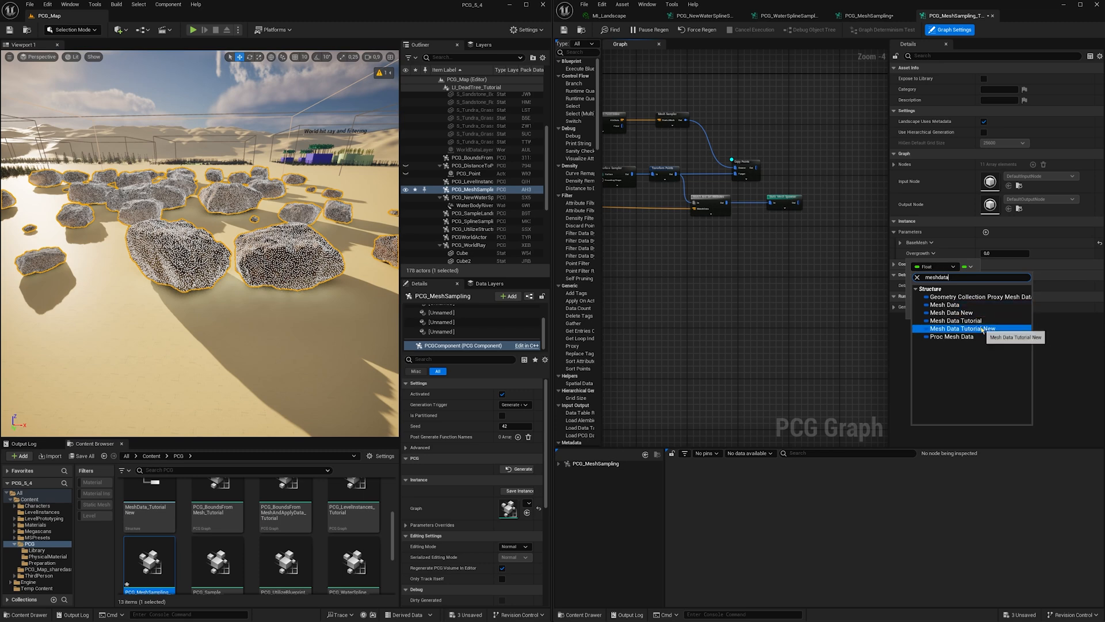
{"action": "left_click", "coordinate": [950, 328]}
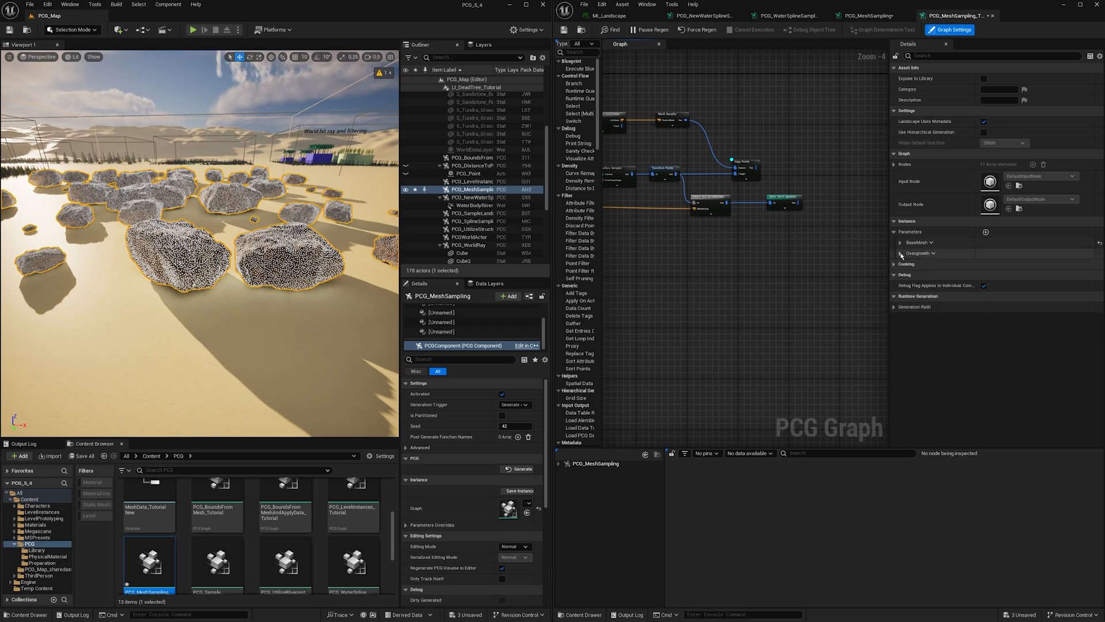
{"action": "left_click", "coordinate": [902, 256]}
{"action": "left_click", "coordinate": [933, 254]}
{"action": "left_click", "coordinate": [970, 266]}
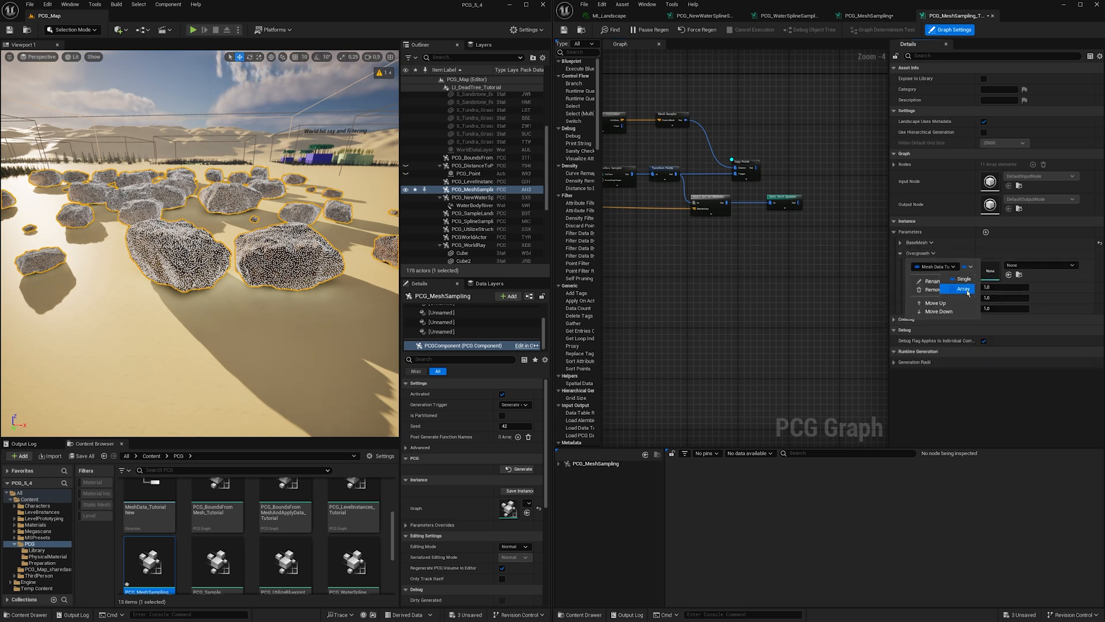
{"action": "left_click", "coordinate": [967, 292]}
Search the Megascans static meshes for "lily" and assign Lily Of The Valley variants to the four Overgrowth mesh entries
{"action": "left_click", "coordinate": [40, 531]}
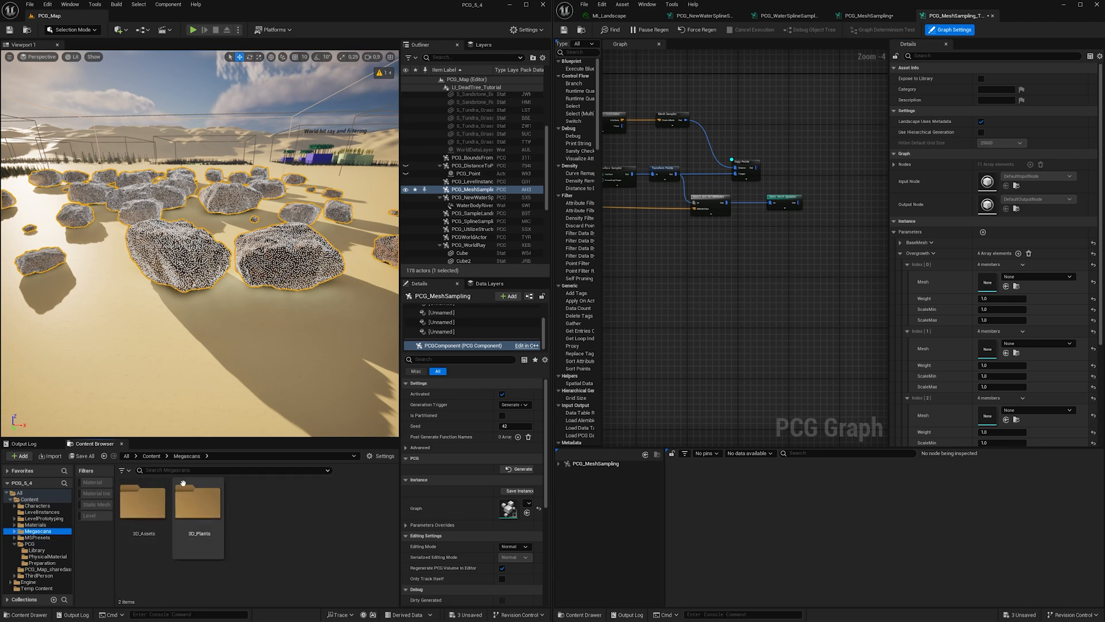
{"action": "left_click", "coordinate": [108, 504]}
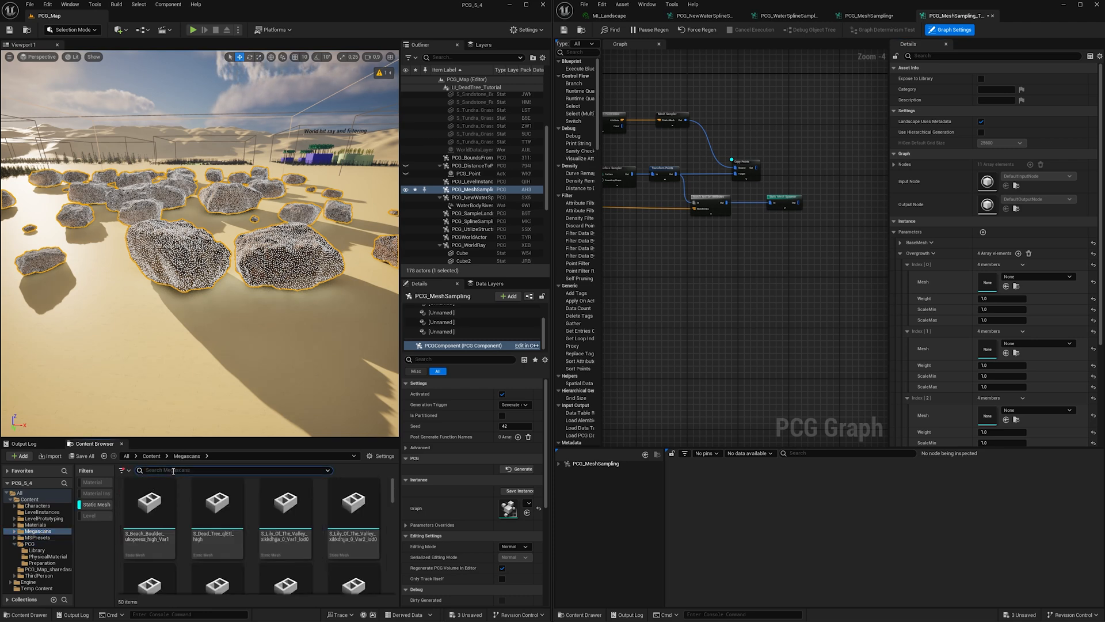
{"action": "type", "text": "lily"}
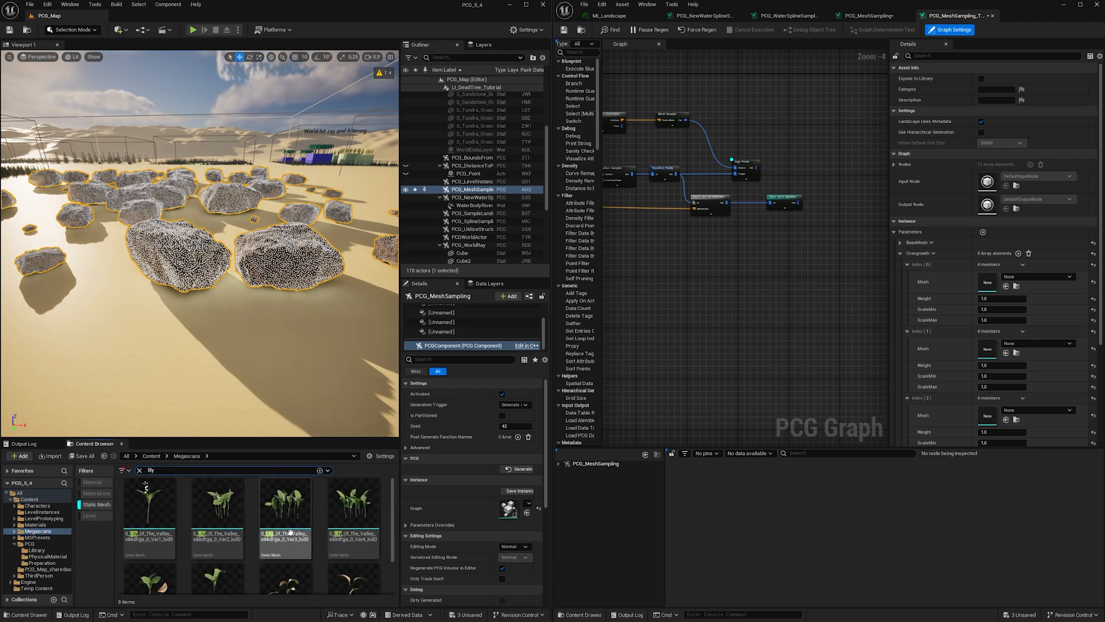
{"action": "mouse_move", "coordinate": [154, 503]}
{"action": "left_click_drag", "start_coordinate": [155, 504], "coordinate": [988, 282]}
{"action": "left_click_drag", "start_coordinate": [227, 524], "coordinate": [991, 345]}
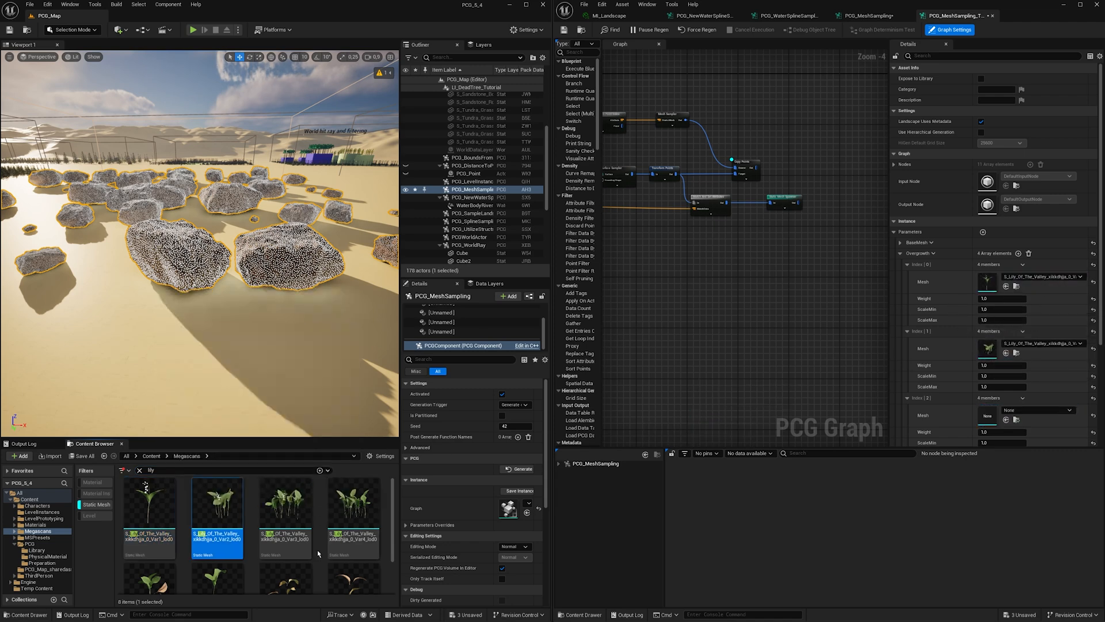
{"action": "scroll", "coordinate": [285, 511], "scroll_direction": "down", "scroll_amount": 1}
{"action": "left_click_drag", "start_coordinate": [154, 574], "coordinate": [1031, 415]}
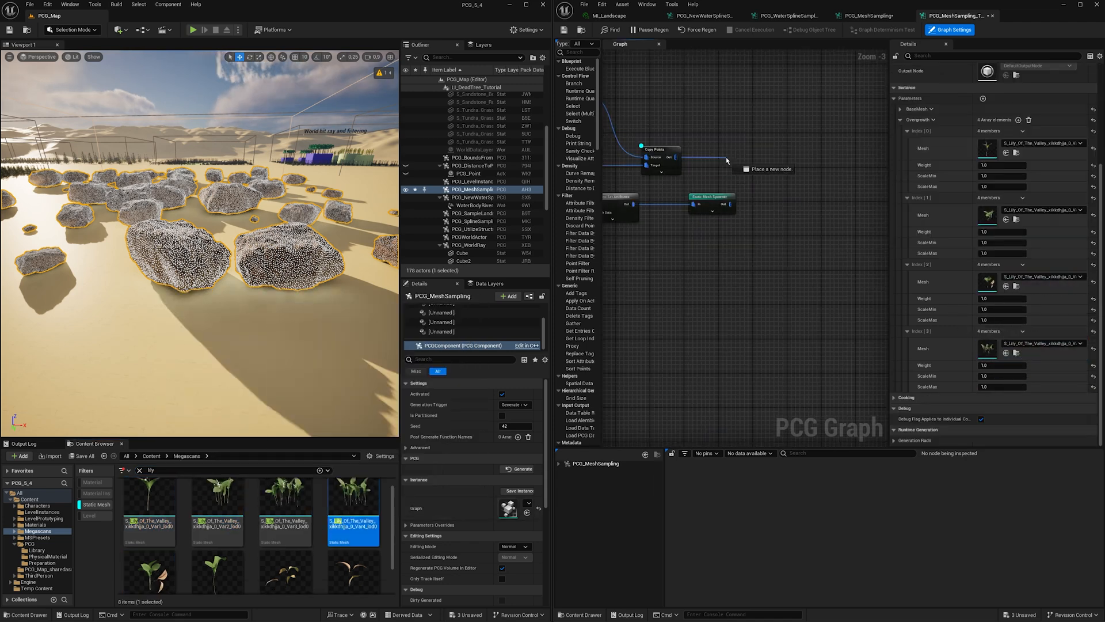
Add a Transform Points node fed by the Copy Points node's output
{"action": "left_click_drag", "start_coordinate": [675, 157], "coordinate": [727, 162]}
{"action": "type", "text": "transform po"}
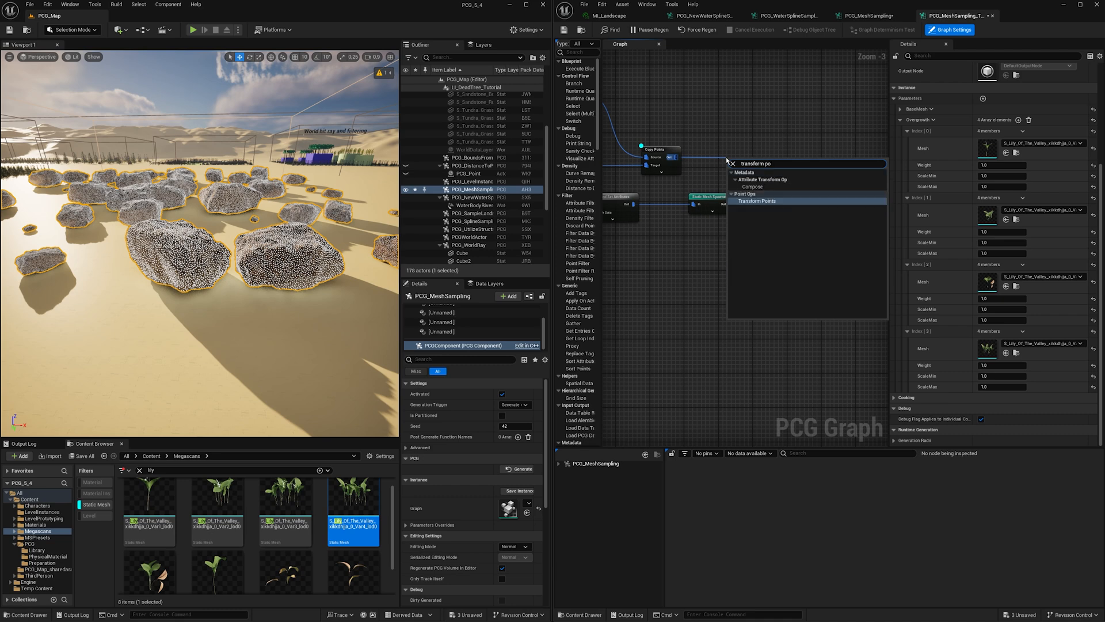
{"action": "key", "text": "Return"}
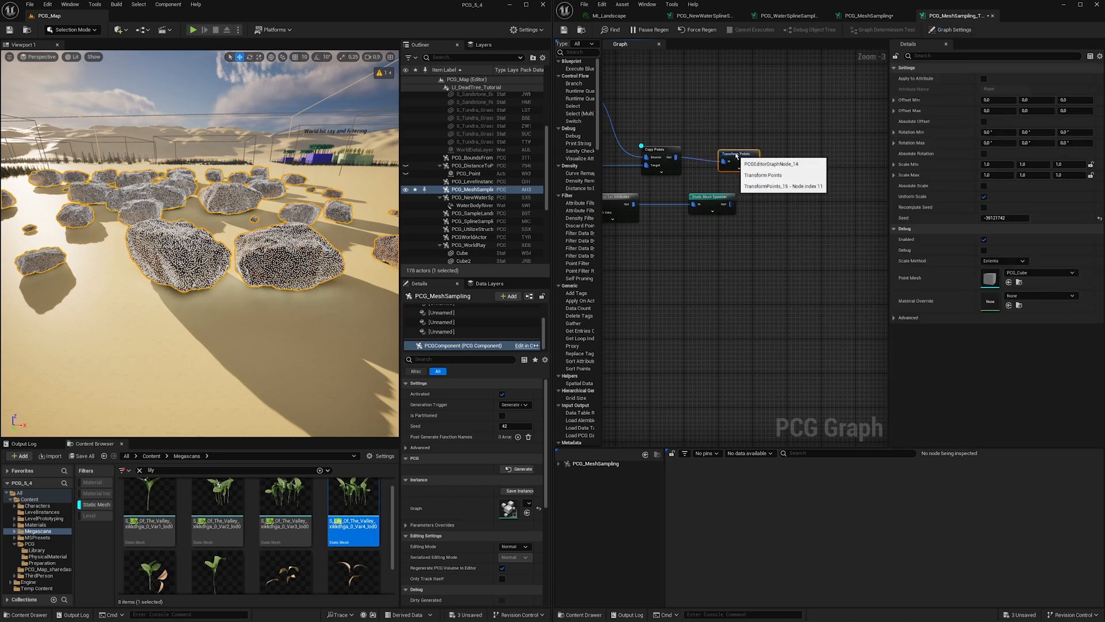
{"action": "scroll", "coordinate": [741, 184], "scroll_direction": "up", "scroll_amount": 2}
{"action": "left_click_drag", "start_coordinate": [742, 185], "coordinate": [727, 184]}
Add a Static Mesh Spawner node and connect it after the new Transform Points node
{"action": "mouse_move", "coordinate": [737, 218]}
{"action": "right_mouse_down"}
{"action": "mouse_move", "coordinate": [769, 222]}
{"action": "mouse_move", "coordinate": [743, 227]}
{"action": "mouse_move", "coordinate": [746, 213]}
{"action": "right_mouse_up"}
{"action": "right_click", "coordinate": [747, 210]}
{"action": "type", "text": "static"}
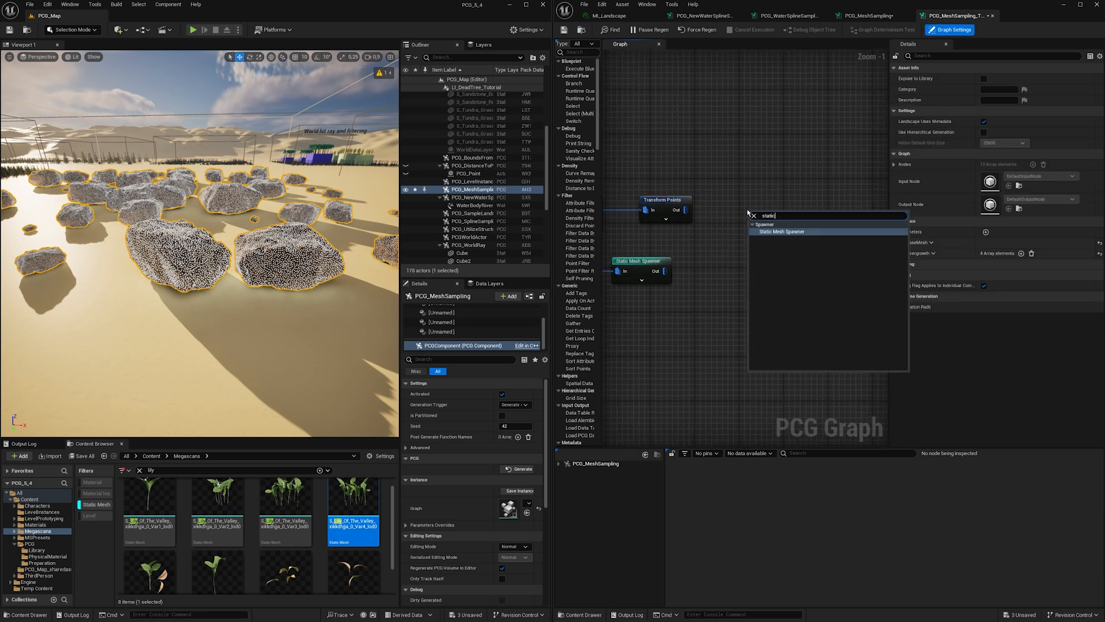
{"action": "key", "text": "Return"}
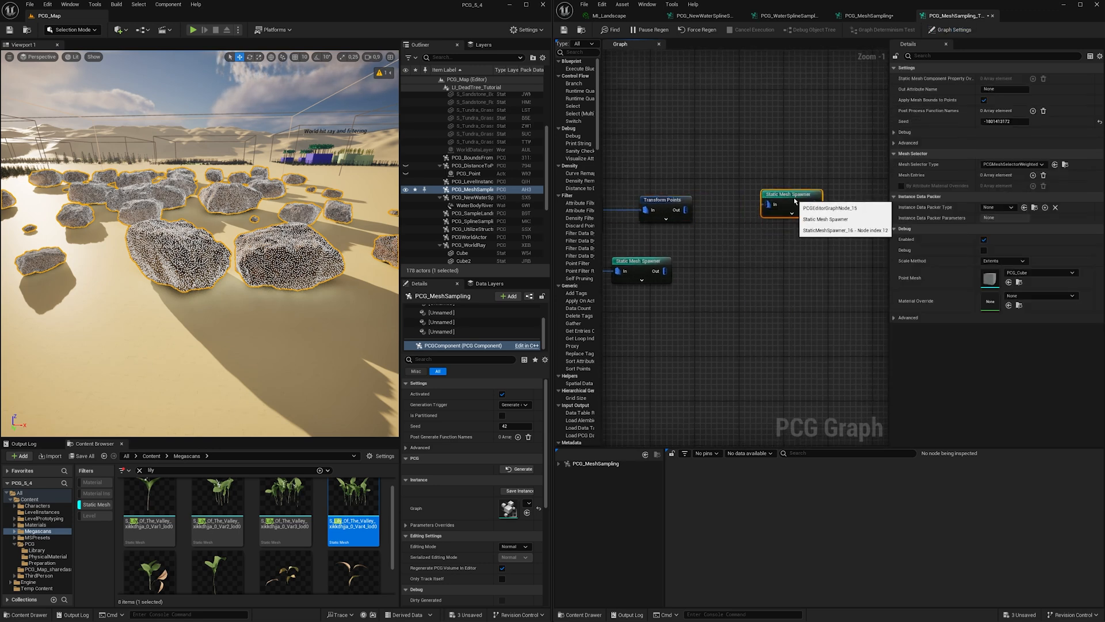
{"action": "scroll", "coordinate": [771, 210], "scroll_direction": "down", "scroll_amount": 5}
{"action": "left_click", "coordinate": [950, 29]}
{"action": "scroll", "coordinate": [720, 251], "scroll_direction": "up", "scroll_amount": 3}
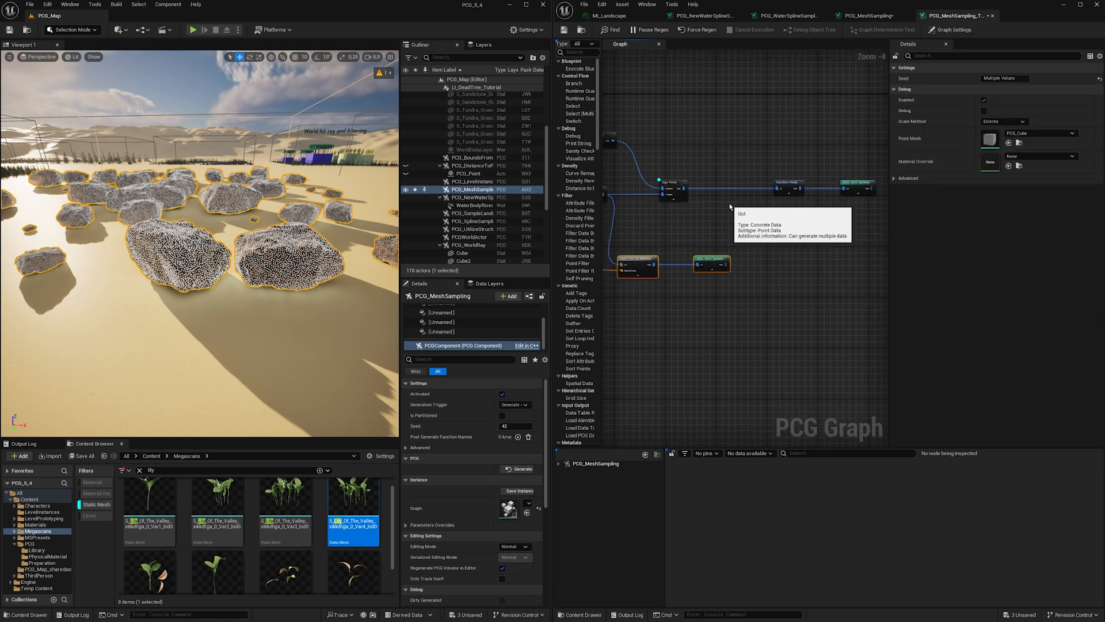
Insert a Match And Set Attributes node between the Copy Points and Transform Points nodes
{"action": "right_click", "coordinate": [749, 215]}
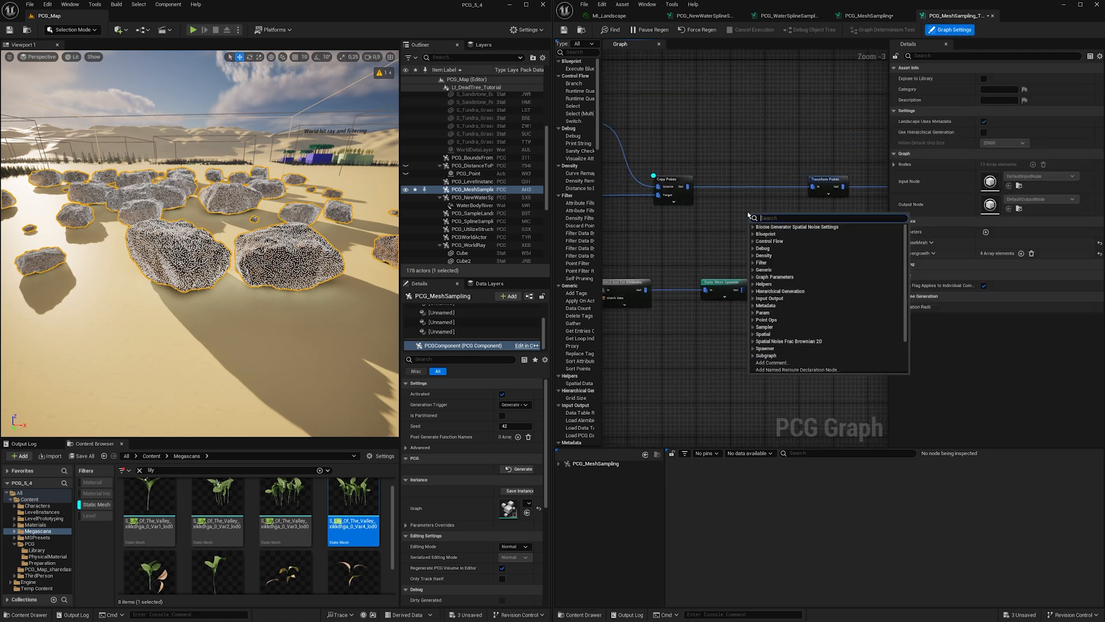
{"action": "type", "text": "match"}
{"action": "key", "text": "Return"}
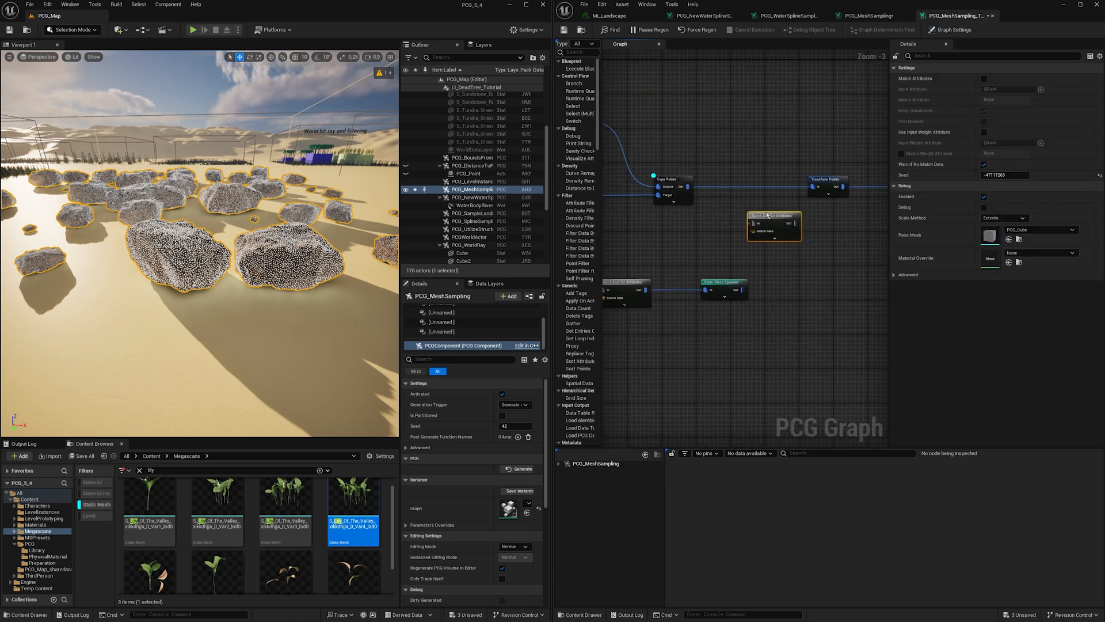
{"action": "left_click_drag", "start_coordinate": [774, 222], "coordinate": [741, 206]}
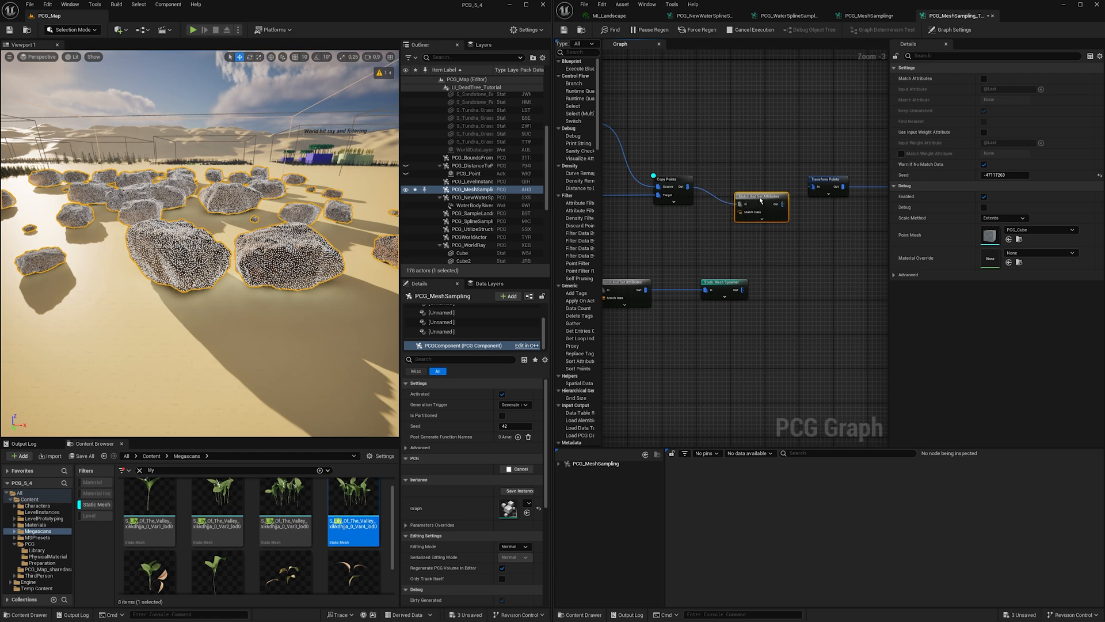
Add an Overgrowth parameter node and connect it to the Match Data input of the new Match And Set Attributes node
{"action": "right_click", "coordinate": [689, 228]}
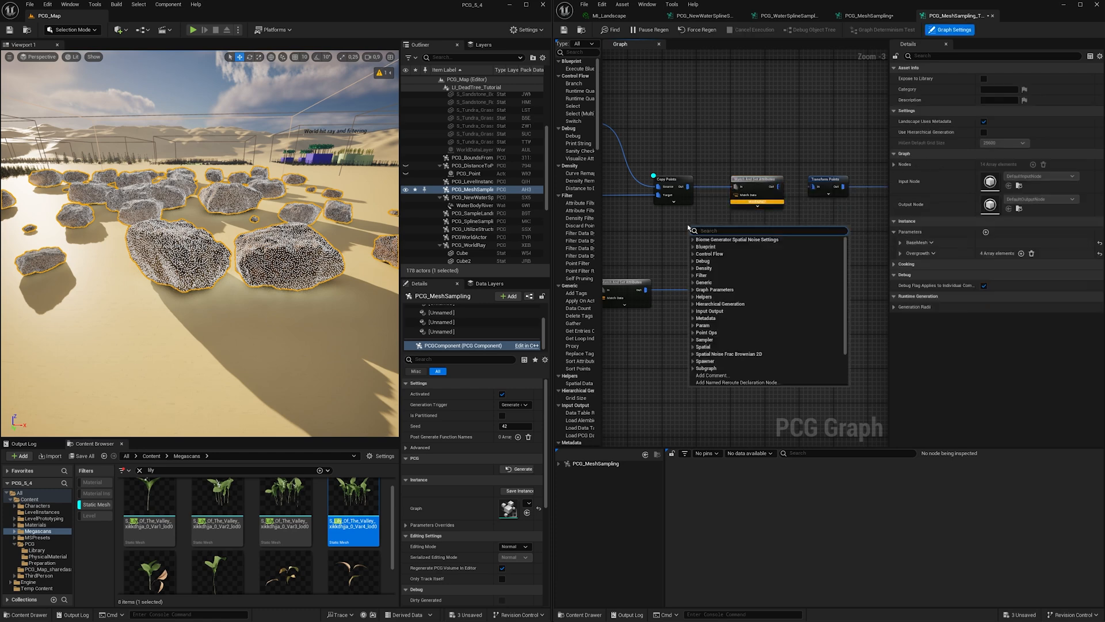
{"action": "type", "text": "over"}
{"action": "key", "text": "Return"}
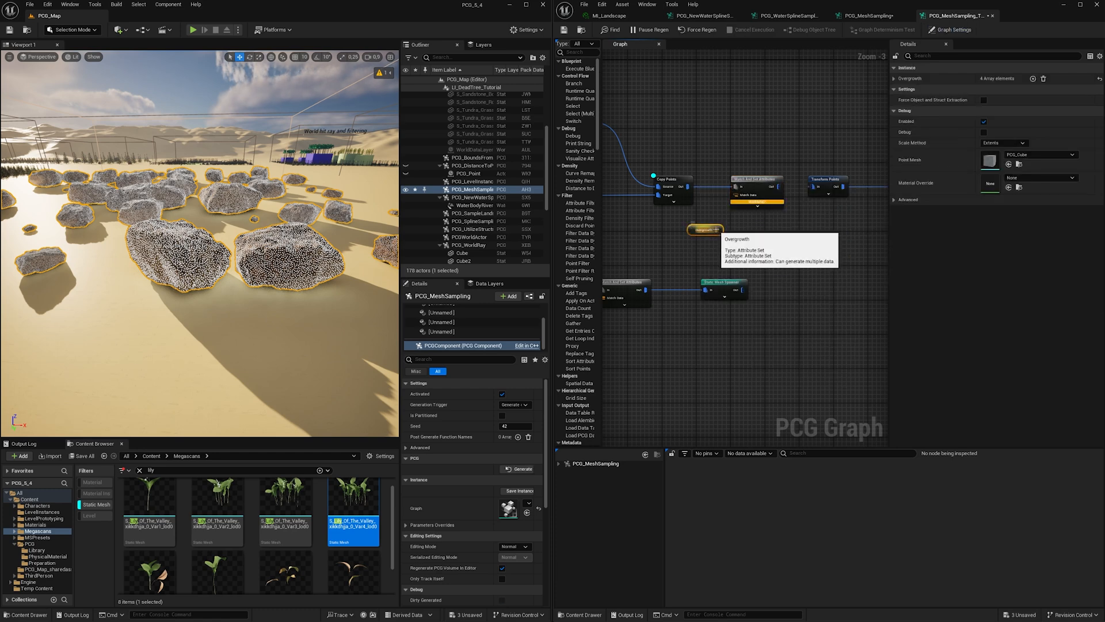
{"action": "left_click_drag", "start_coordinate": [716, 230], "coordinate": [812, 192]}
Set the new Static Mesh Spawner's selector type to PCGMeshSelectorByAttribute, using the attribute name Mesh
{"action": "right_click_drag", "start_coordinate": [832, 233], "coordinate": [668, 243]}
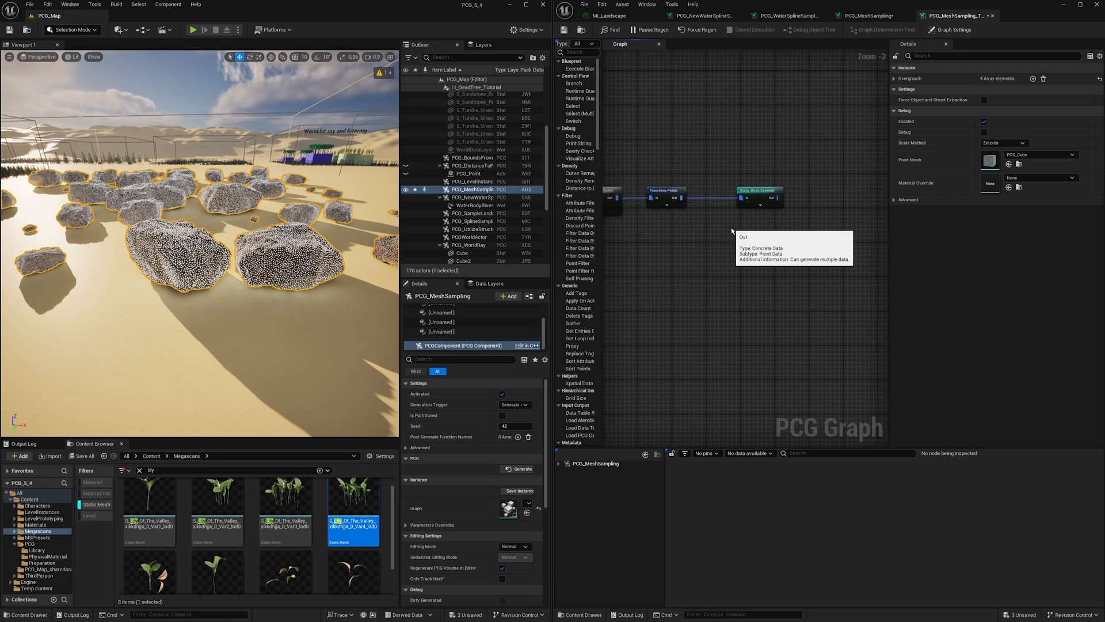
{"action": "left_click", "coordinate": [758, 194]}
{"action": "left_click", "coordinate": [1039, 165]}
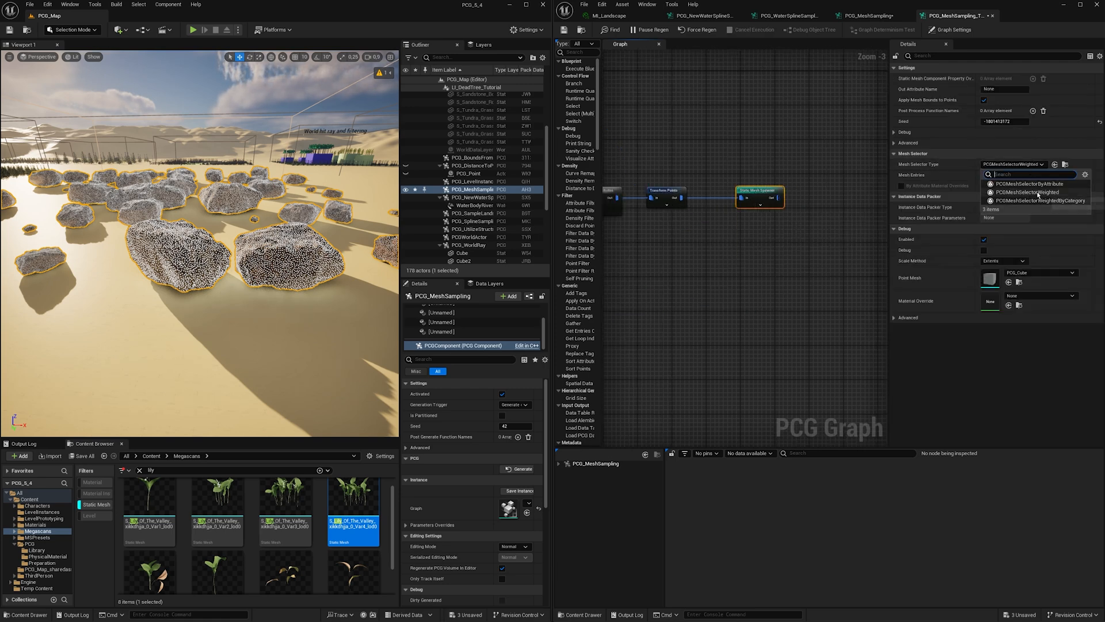
{"action": "left_click", "coordinate": [1030, 184]}
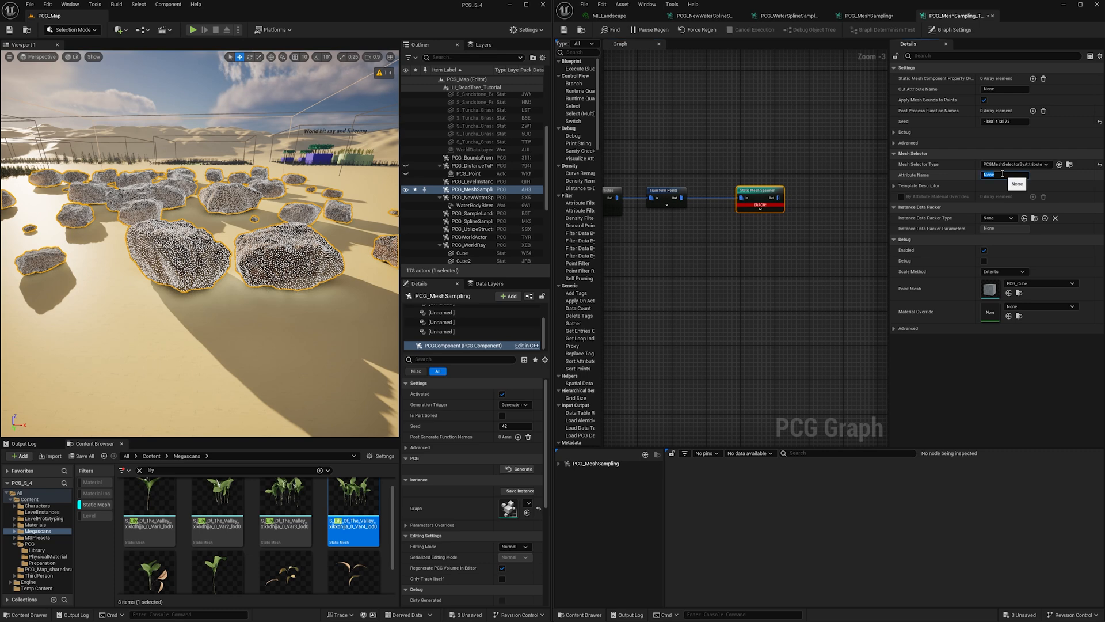
{"action": "key", "text": "Return"}
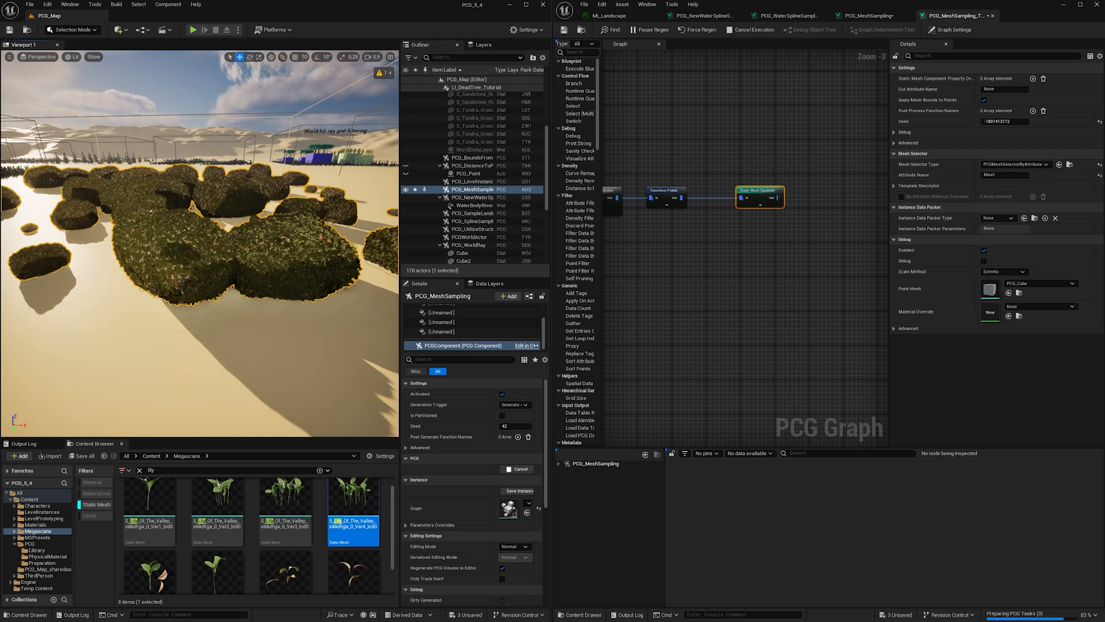
Set the Mesh Sampler's Poisson Sampling Radius to 8
{"action": "right_click", "coordinate": [860, 302]}
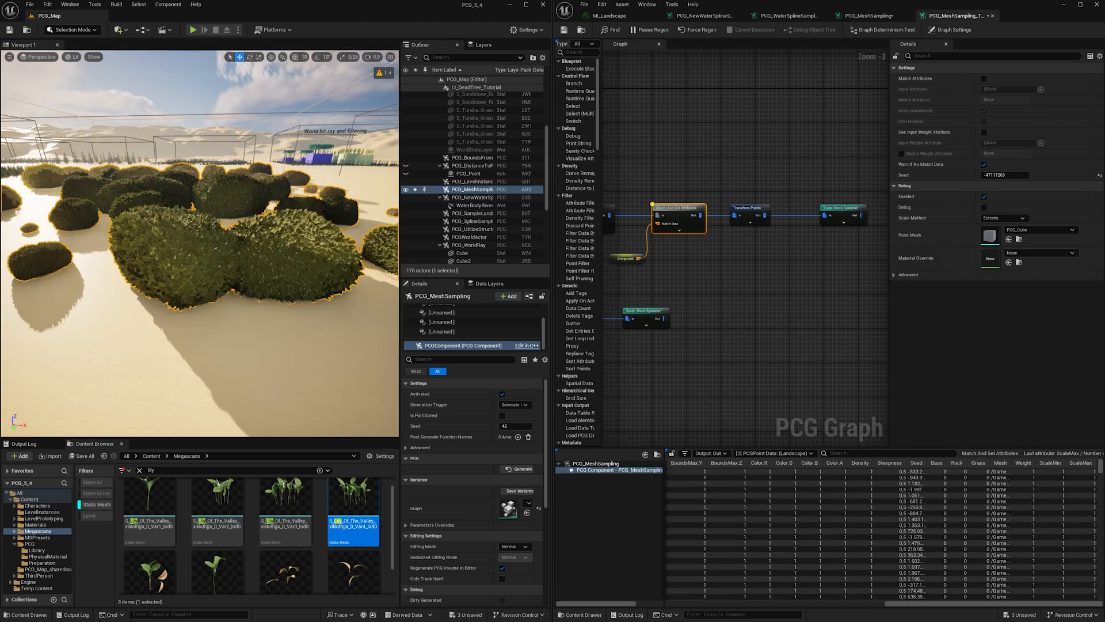
{"action": "right_click_drag", "start_coordinate": [696, 276], "coordinate": [841, 309]}
{"action": "right_click_drag", "start_coordinate": [658, 228], "coordinate": [733, 195]}
{"action": "left_click", "coordinate": [719, 163]}
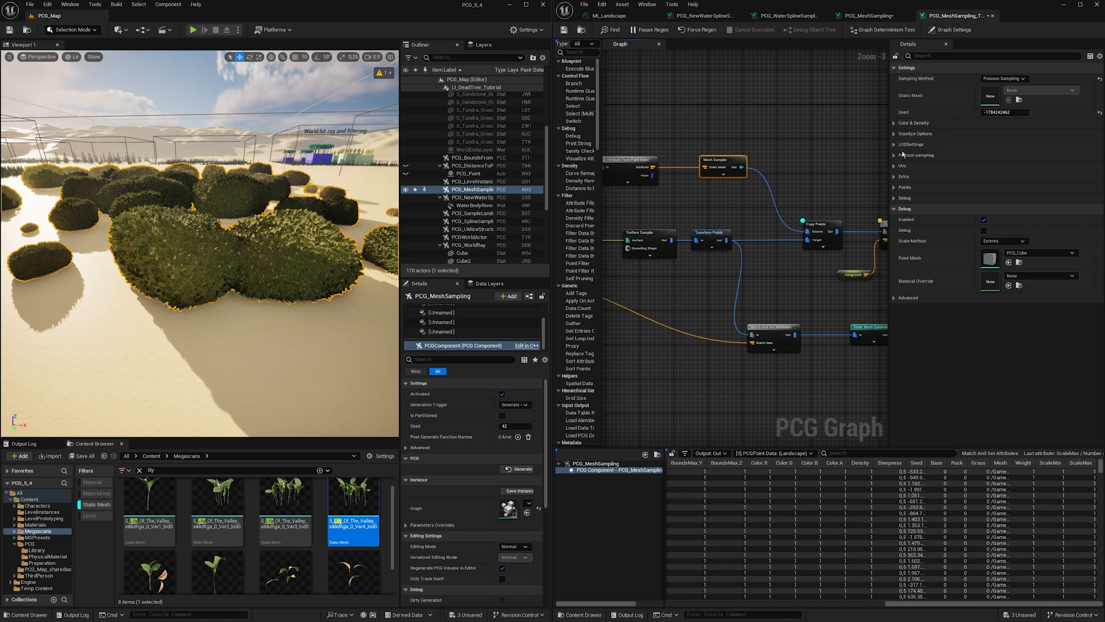
{"action": "left_click", "coordinate": [894, 156]}
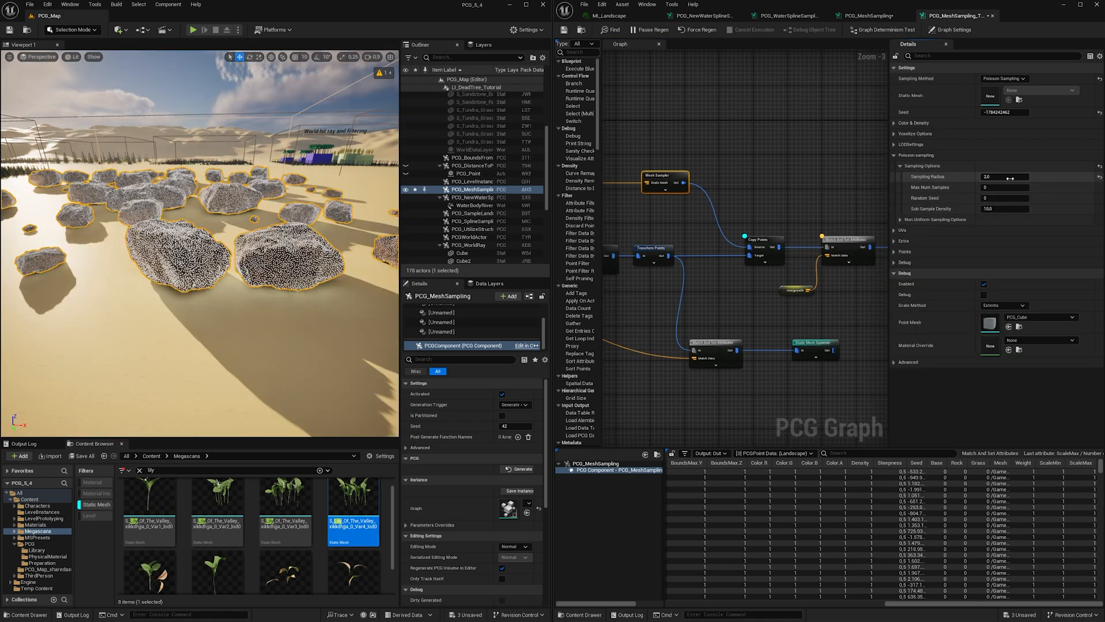
{"action": "type", "text": "8"}
{"action": "key", "text": "Return"}
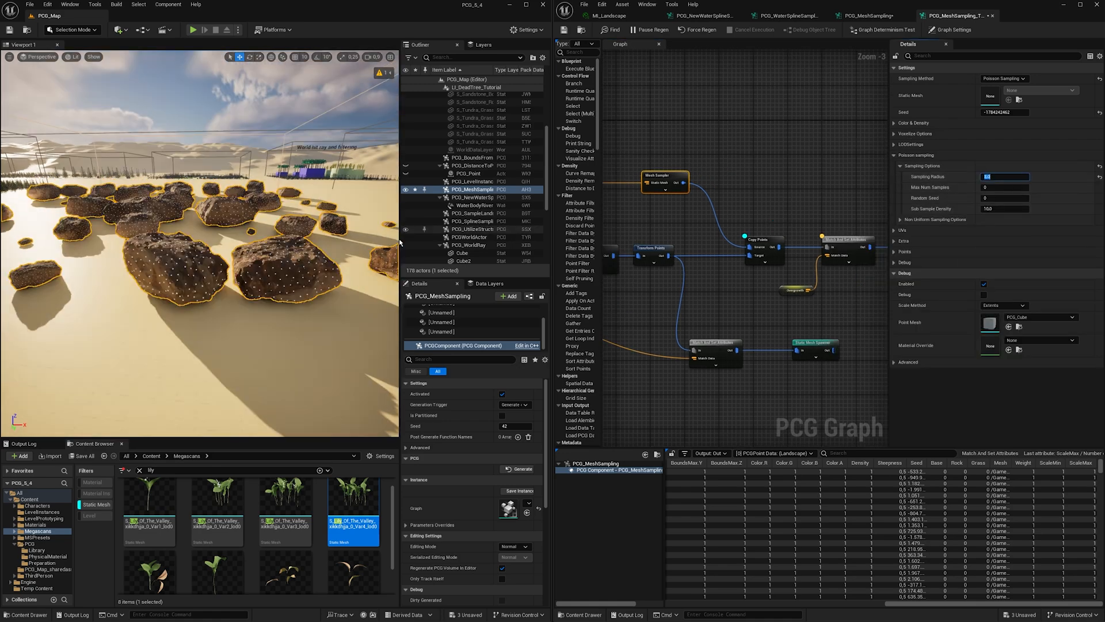
Re-enable the overgrowth Static Mesh Spawner and view the plants on the boulders
{"action": "right_click_drag", "start_coordinate": [879, 298], "coordinate": [668, 281]}
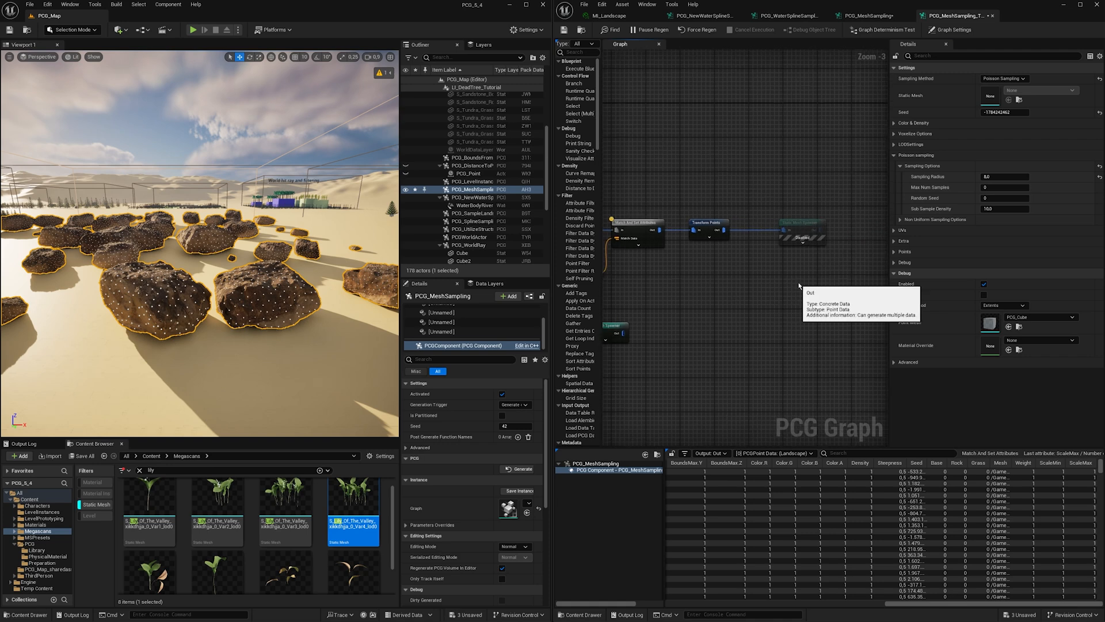
{"action": "left_click", "coordinate": [797, 226]}
{"action": "key", "text": "e"}
{"action": "right_click_drag", "start_coordinate": [199, 243], "coordinate": [182, 242]}
Set the overgrowth Transform Points node's Scale Min to 0.25 and Scale Max to 0.75, and inspect the boulders in the level
{"action": "right_click_drag", "start_coordinate": [633, 249], "coordinate": [662, 249]}
{"action": "left_click", "coordinate": [739, 224]}
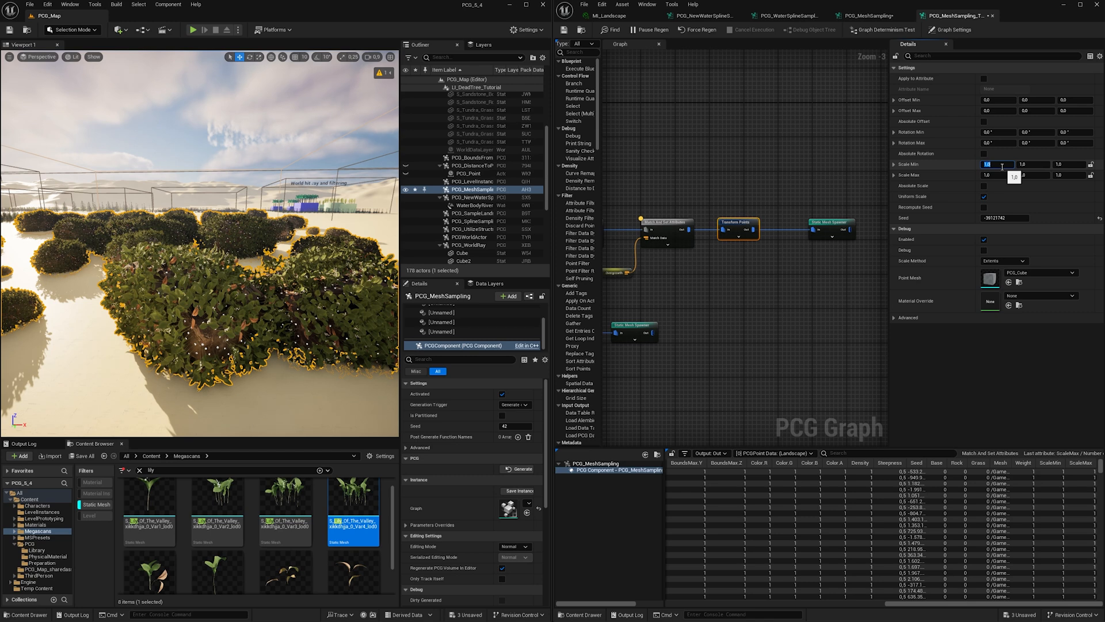
{"action": "key", "text": "Tab"}
{"action": "key", "text": "Tab"}
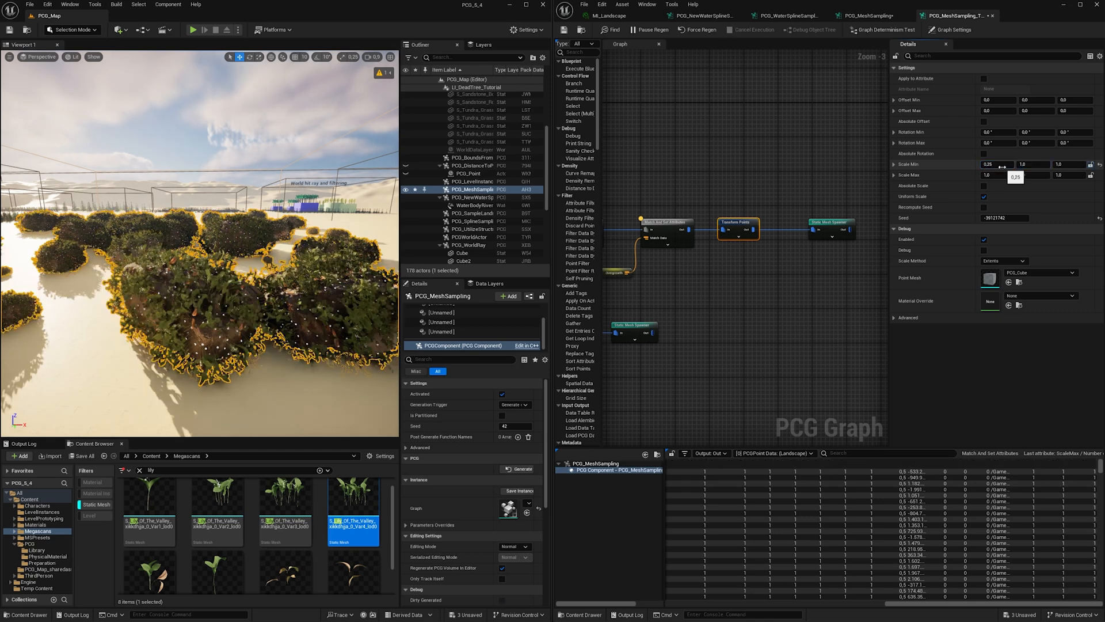
{"action": "type", "text": ","}
{"action": "key", "text": "Return"}
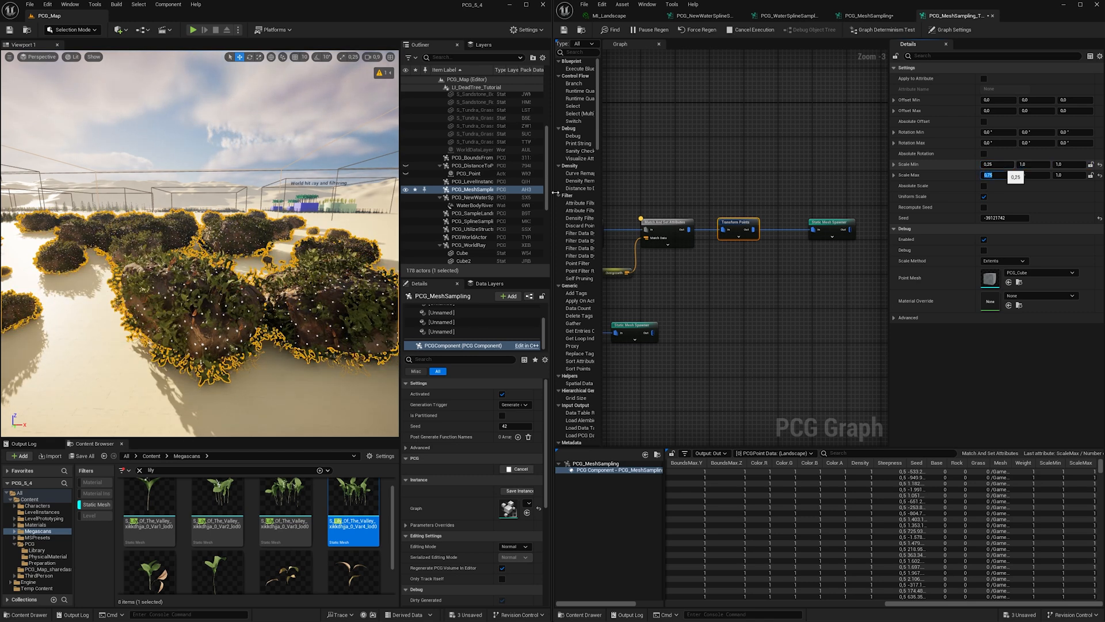
{"action": "right_click_drag", "start_coordinate": [181, 255], "coordinate": [182, 256]}
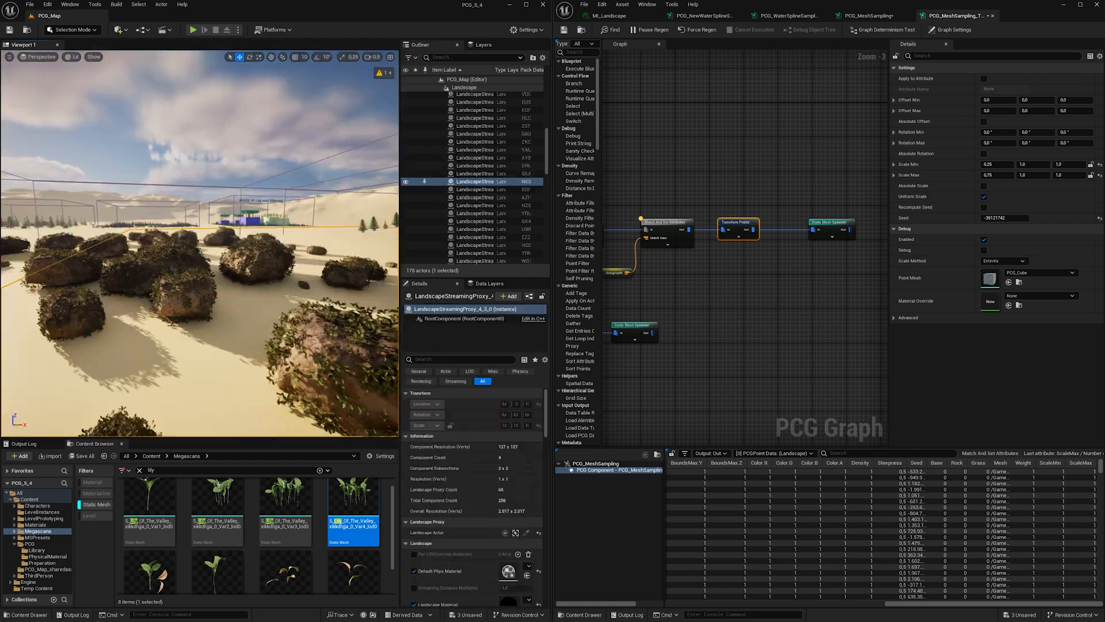
{"action": "right_click_drag", "start_coordinate": [182, 256], "coordinate": [182, 256]}
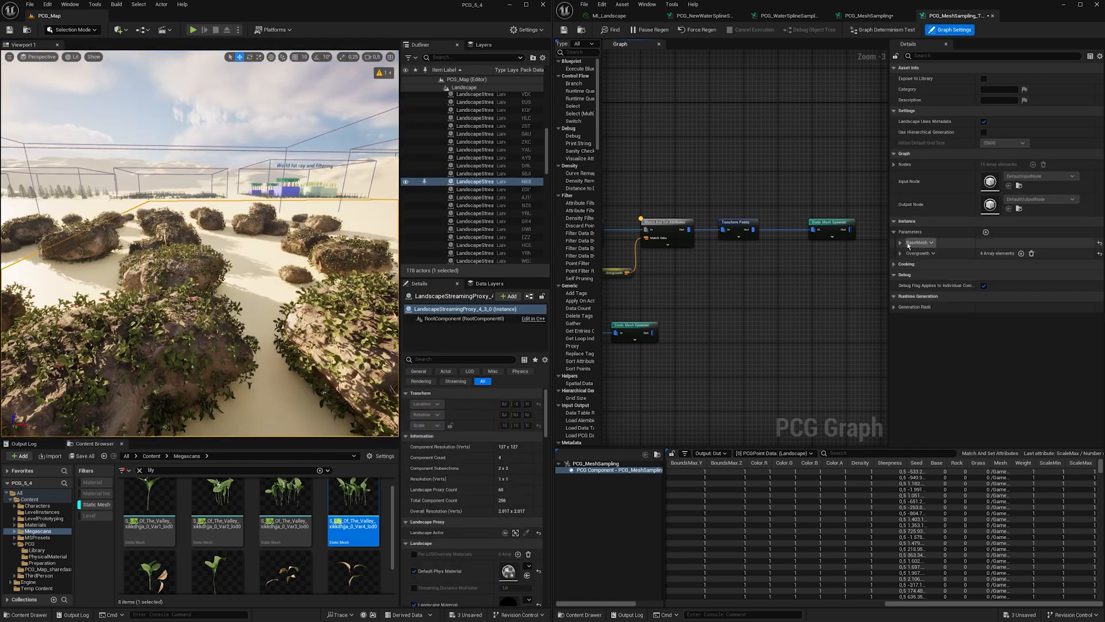
Switch the BaseMesh parameter to the next S_Sandstone_Boulder mesh variant and inspect the regenerated boulders in the level
{"action": "left_click", "coordinate": [900, 242]}
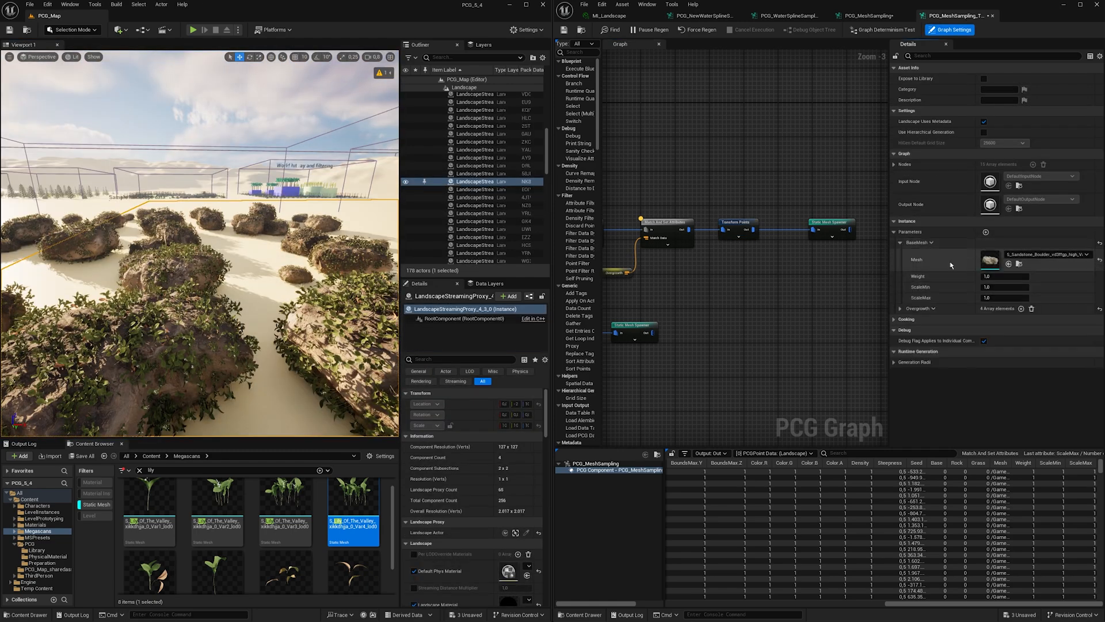
{"action": "left_click", "coordinate": [1033, 256]}
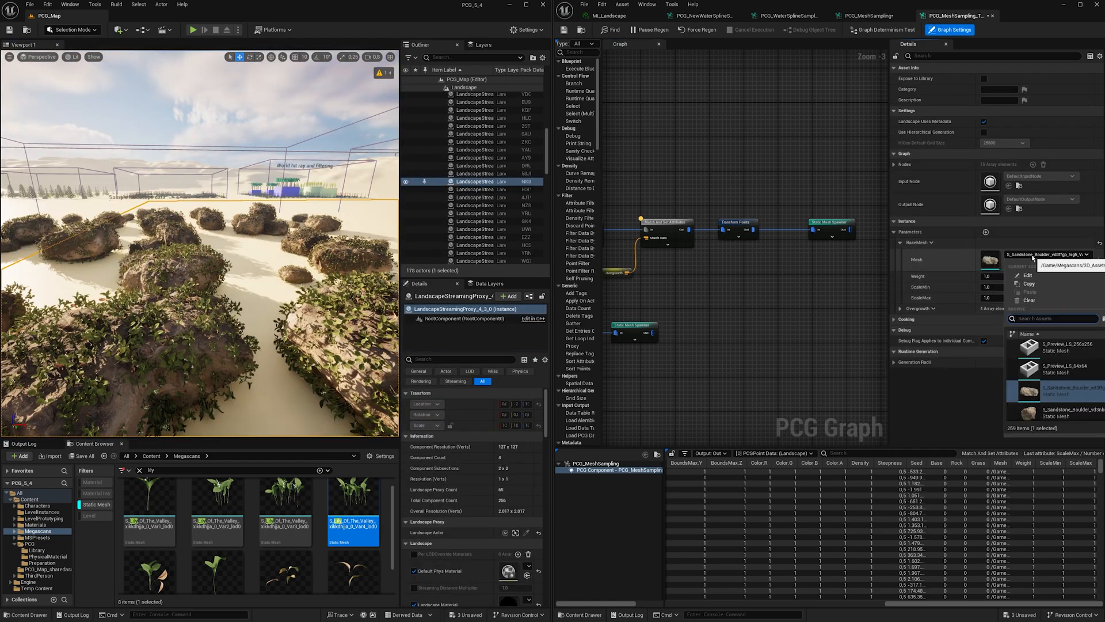
{"action": "left_click", "coordinate": [1054, 412]}
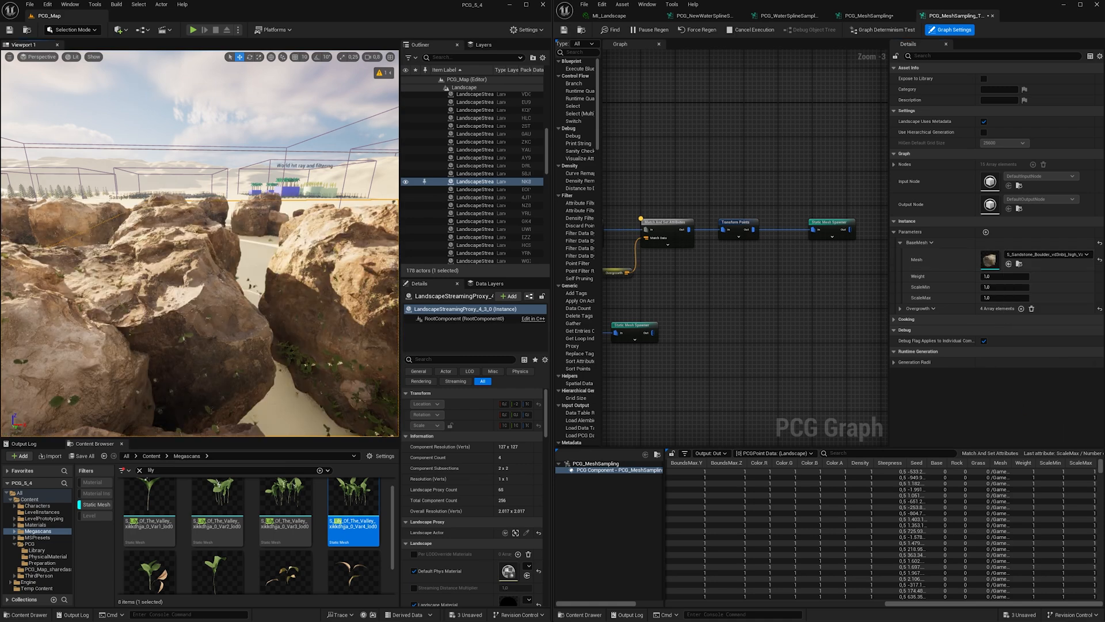
{"action": "mouse_move", "coordinate": [199, 243]}
{"action": "right_mouse_down"}
{"action": "mouse_move", "coordinate": [179, 243]}
{"action": "mouse_move", "coordinate": [161, 222]}
{"action": "mouse_move", "coordinate": [213, 227]}
{"action": "right_mouse_up"}
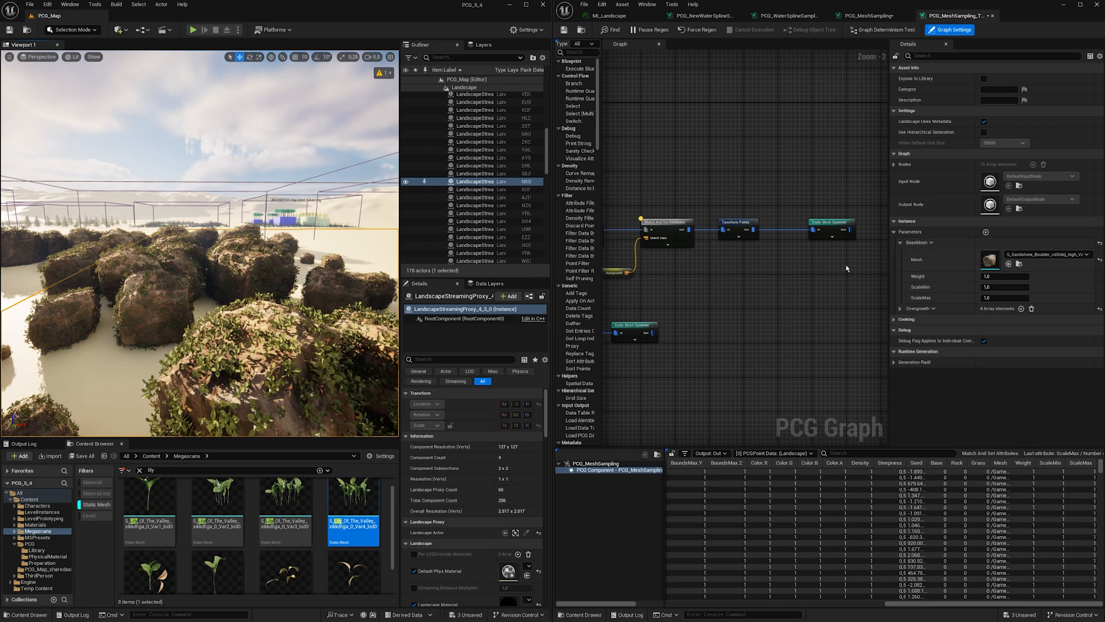
Expand the Overgrowth parameter and all its array elements to review the assigned meshes
{"action": "right_click_drag", "start_coordinate": [709, 285], "coordinate": [741, 273]}
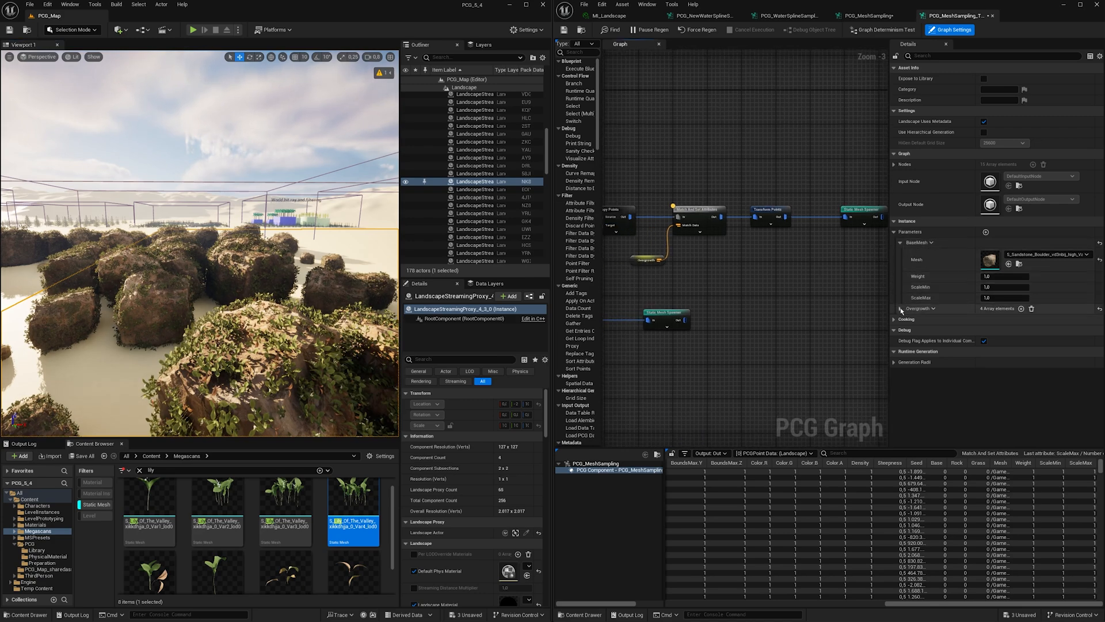
{"action": "left_click", "coordinate": [921, 309]}
{"action": "right_click", "coordinate": [924, 313]}
{"action": "left_click", "coordinate": [948, 335]}
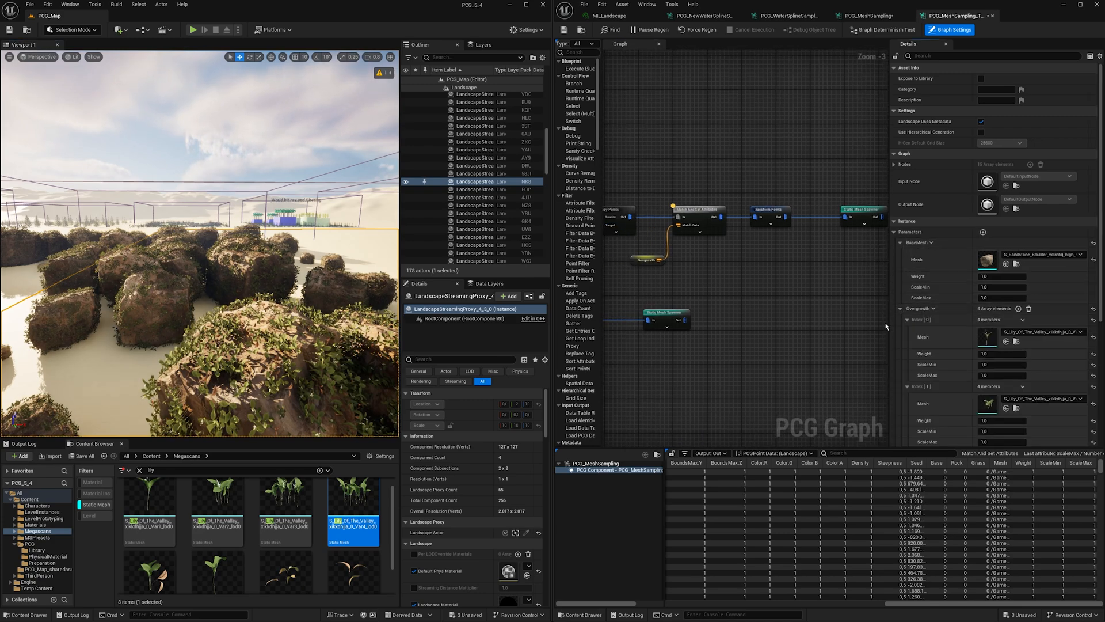
{"action": "right_click_drag", "start_coordinate": [242, 230], "coordinate": [199, 305]}
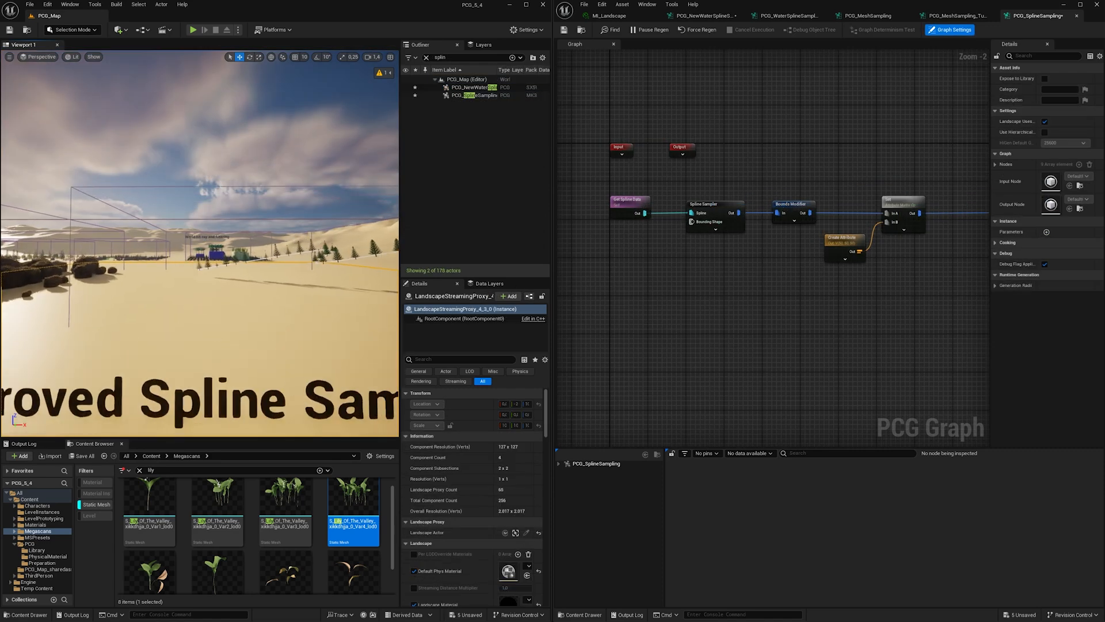
Examine the Get Spline Data node's actor filter settings and the components of the PCG_SplineSampling actor in the level
{"action": "key", "text": "w"}
{"action": "right_click_drag", "start_coordinate": [199, 243], "coordinate": [202, 254]}
{"action": "scroll", "coordinate": [199, 243], "scroll_direction": "down", "scroll_amount": 1}
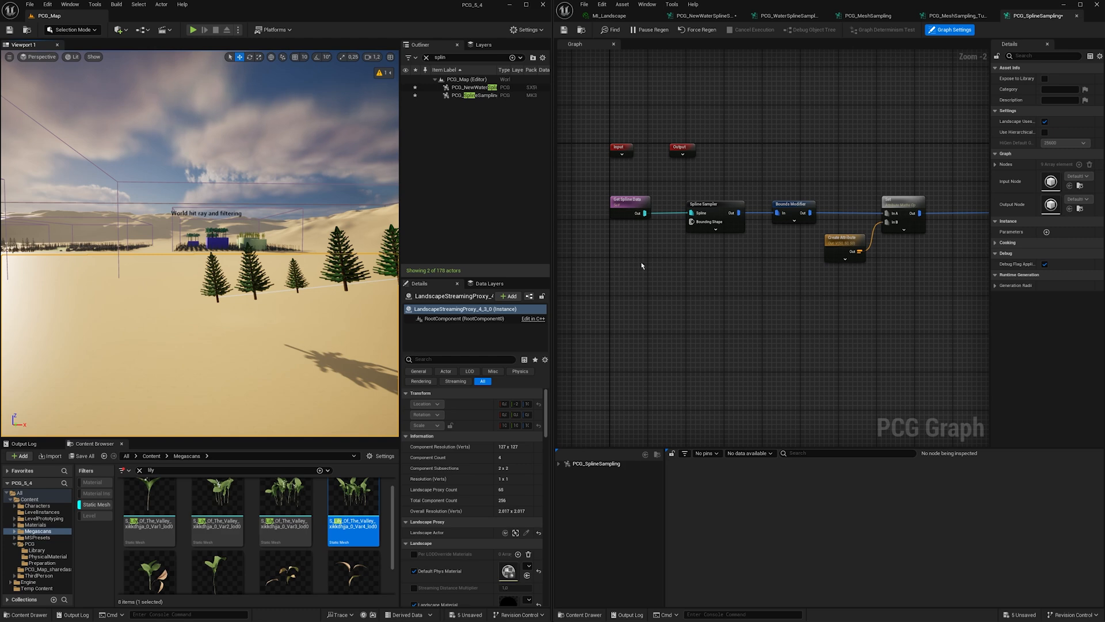
{"action": "left_click", "coordinate": [623, 203]}
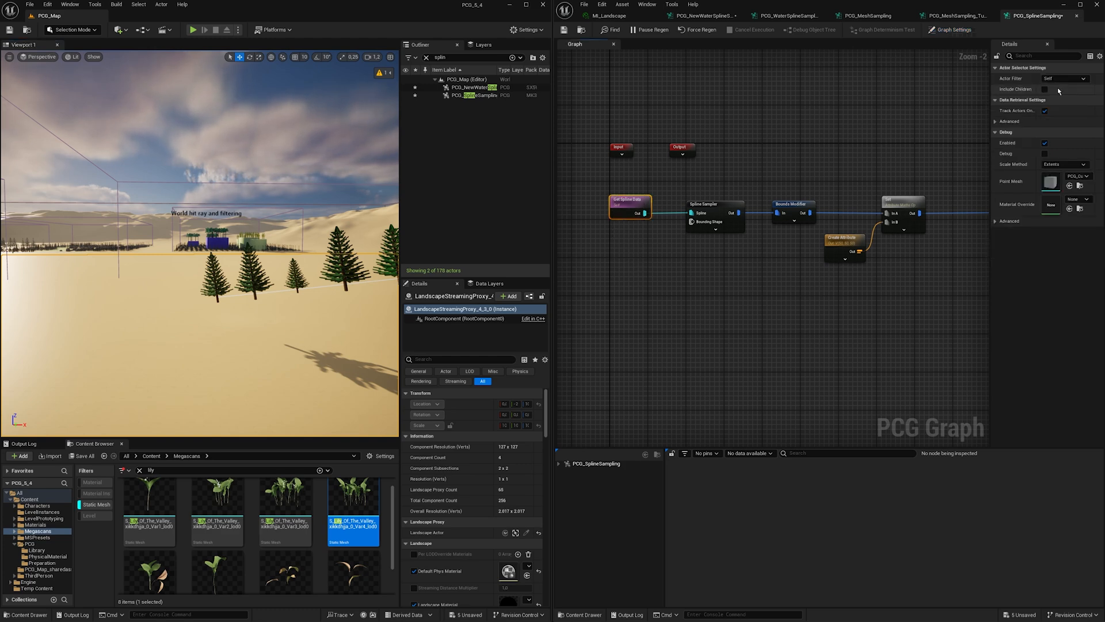
{"action": "left_click", "coordinate": [478, 95]}
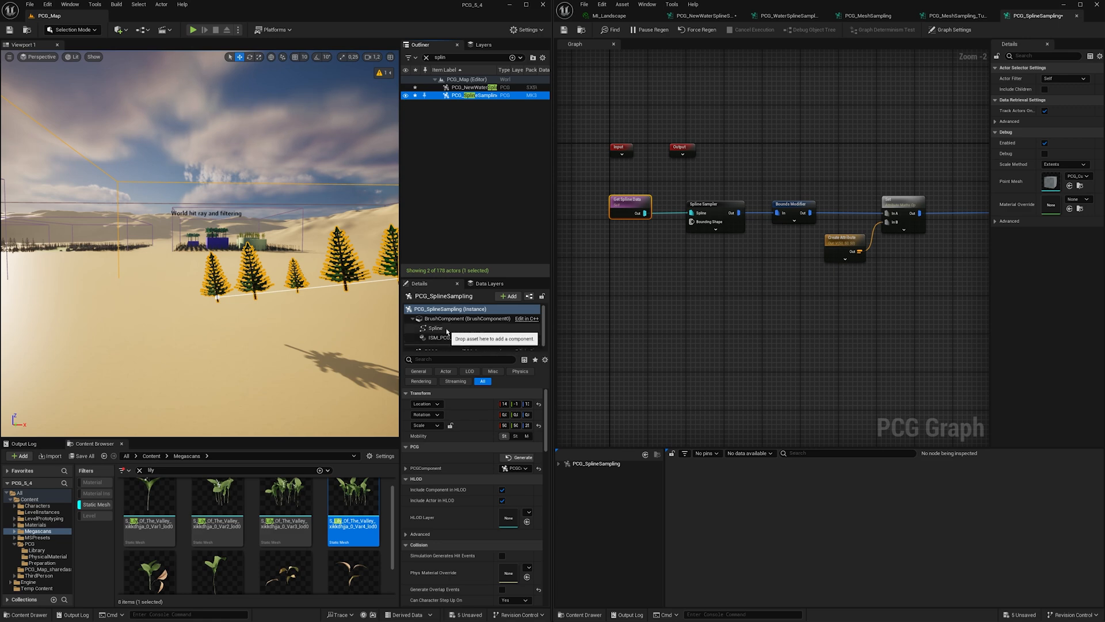
{"action": "scroll", "coordinate": [440, 328], "scroll_direction": "down", "scroll_amount": 1}
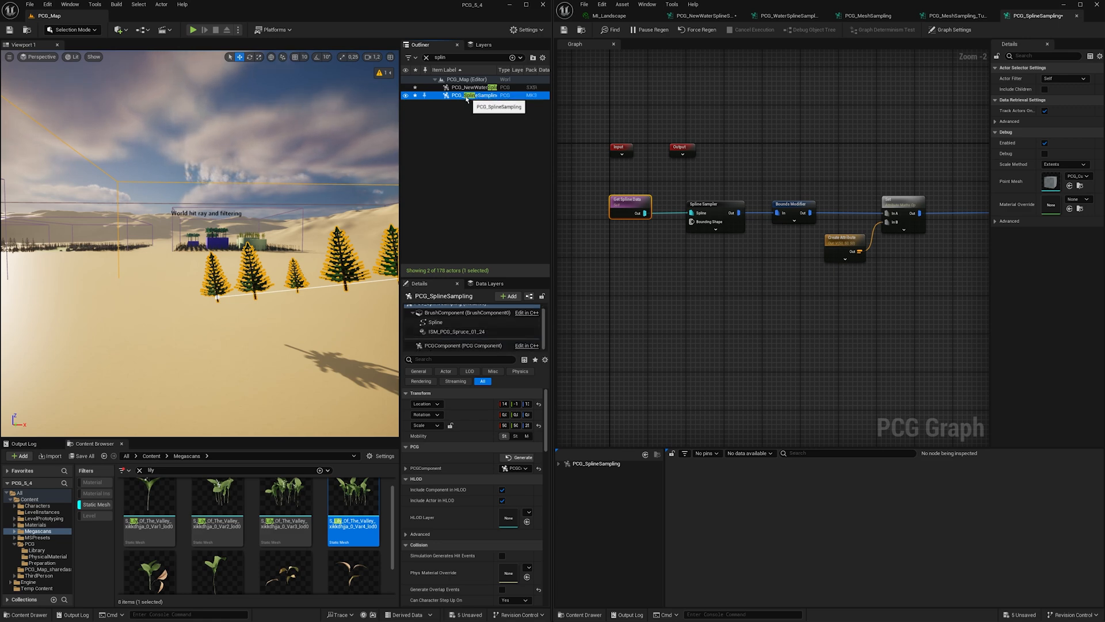
Search the addable components for spline, and inspect the actor's existing Spline component instead of adding another
{"action": "left_click", "coordinate": [510, 297]}
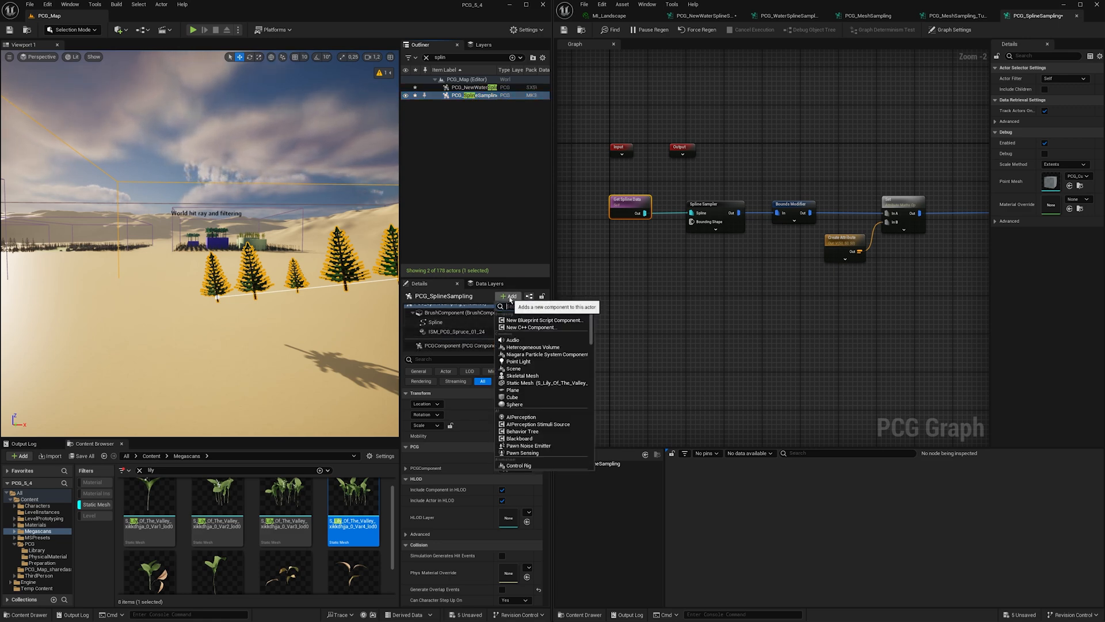
{"action": "type", "text": "spline"}
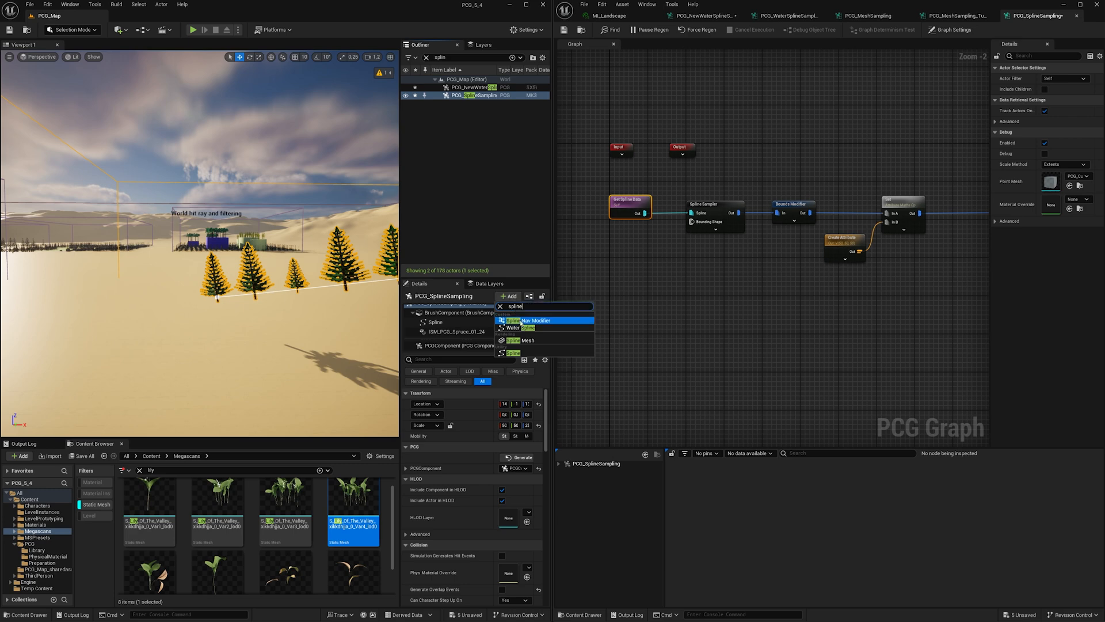
{"action": "left_click", "coordinate": [448, 324]}
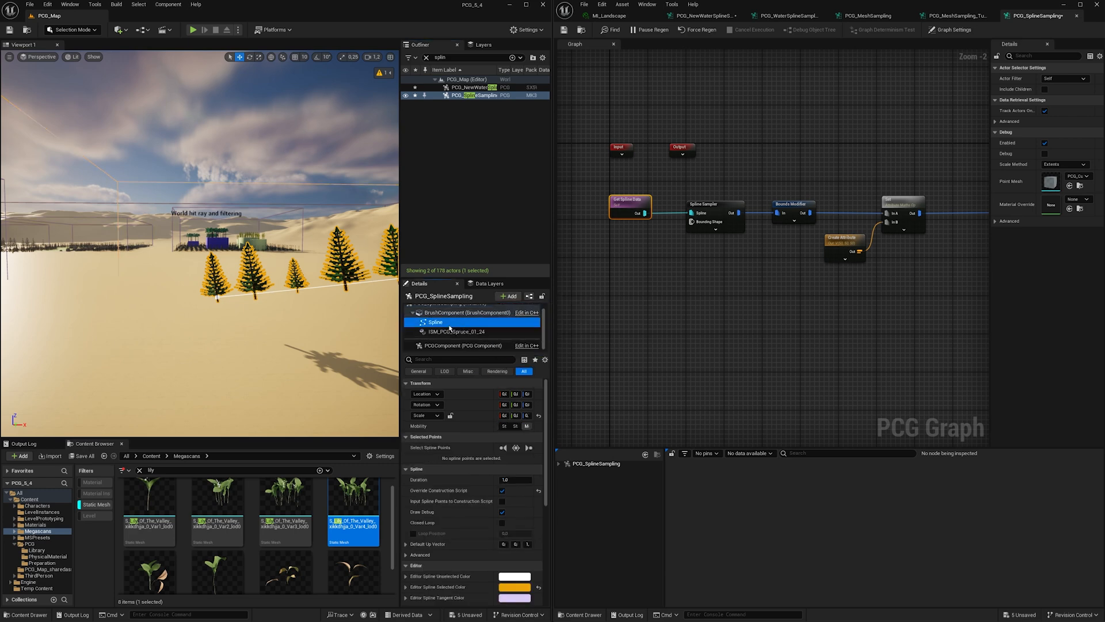
{"action": "left_click", "coordinate": [628, 280]}
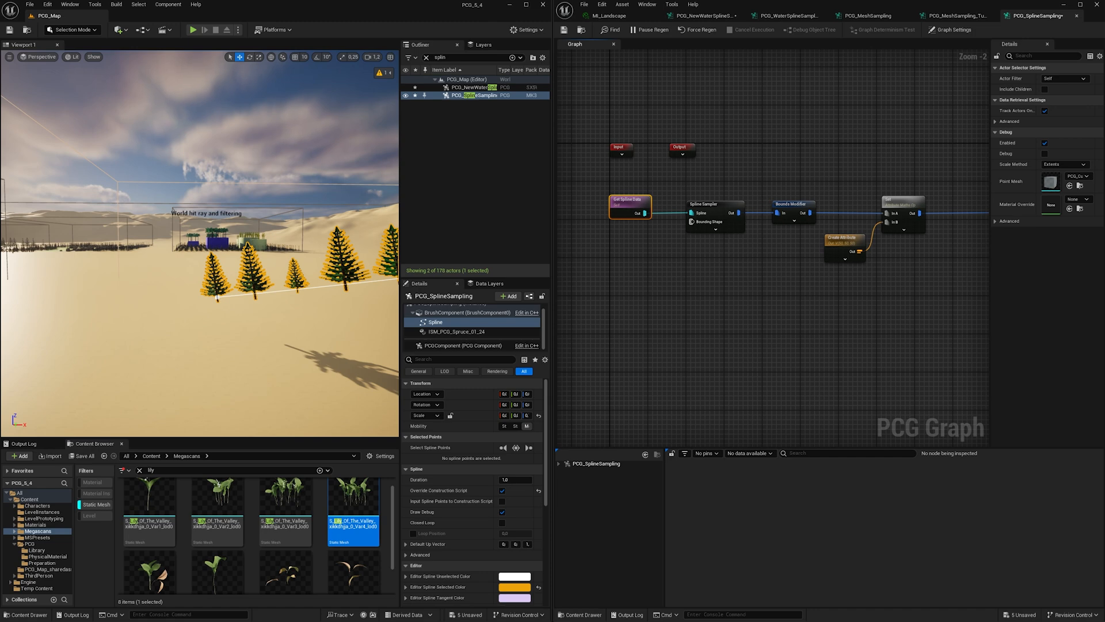
Turn on debug display for the Spline Sampler node and view its sampled points beneath the trees
{"action": "right_click_drag", "start_coordinate": [714, 233], "coordinate": [685, 233]}
{"action": "left_click", "coordinate": [686, 215]}
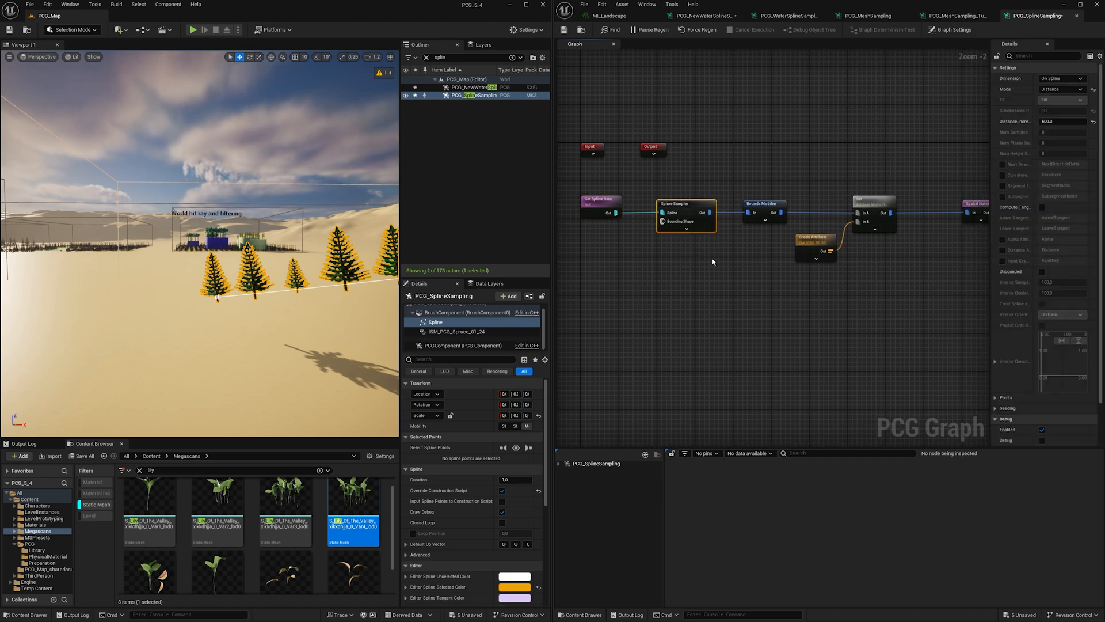
{"action": "right_click_drag", "start_coordinate": [273, 304], "coordinate": [380, 311]}
{"action": "key", "text": "w"}
{"action": "left_click", "coordinate": [273, 304]}
{"action": "right_click_drag", "start_coordinate": [273, 304], "coordinate": [236, 312]}
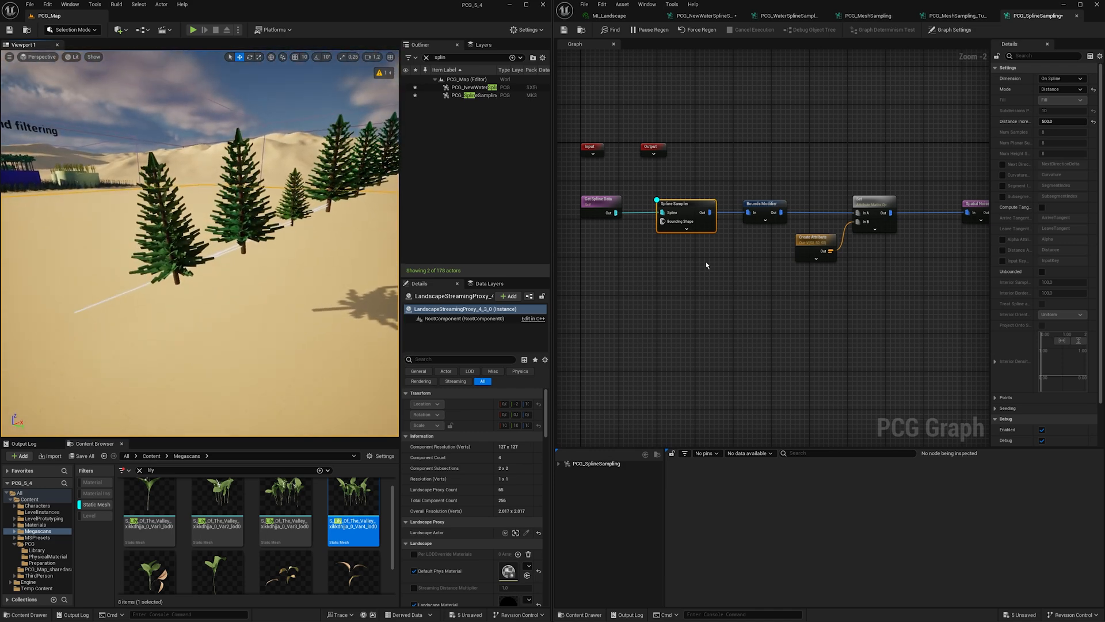
{"action": "right_click_drag", "start_coordinate": [295, 266], "coordinate": [194, 237]}
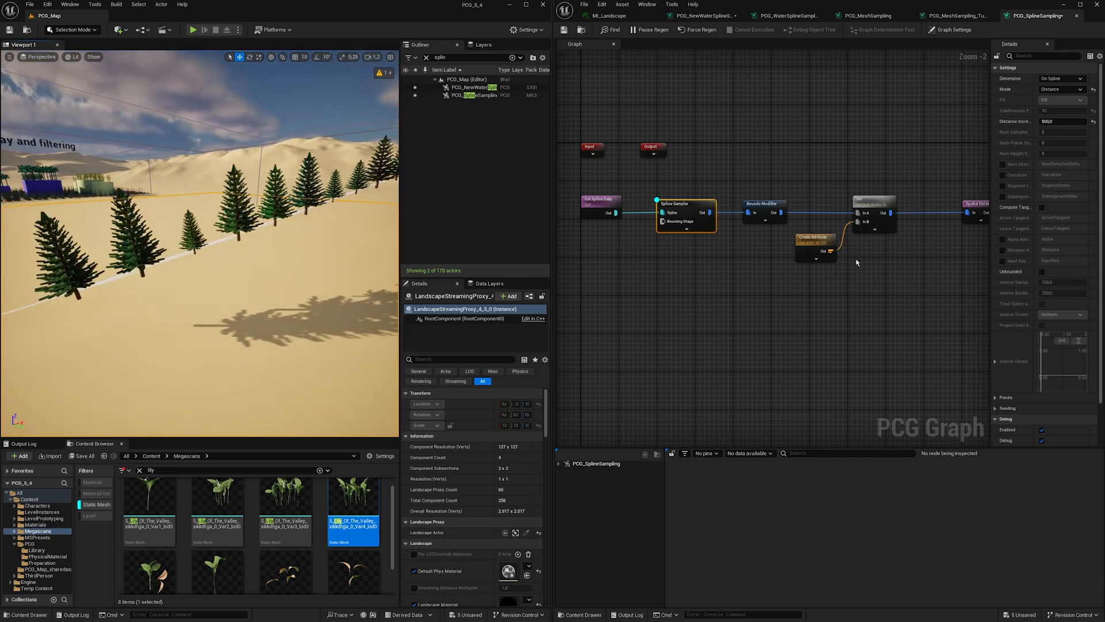
Disable the Bounds Modifier and Set nodes and view the Spatial Noise node's debug output along the spline
{"action": "right_click_drag", "start_coordinate": [266, 259], "coordinate": [266, 259]}
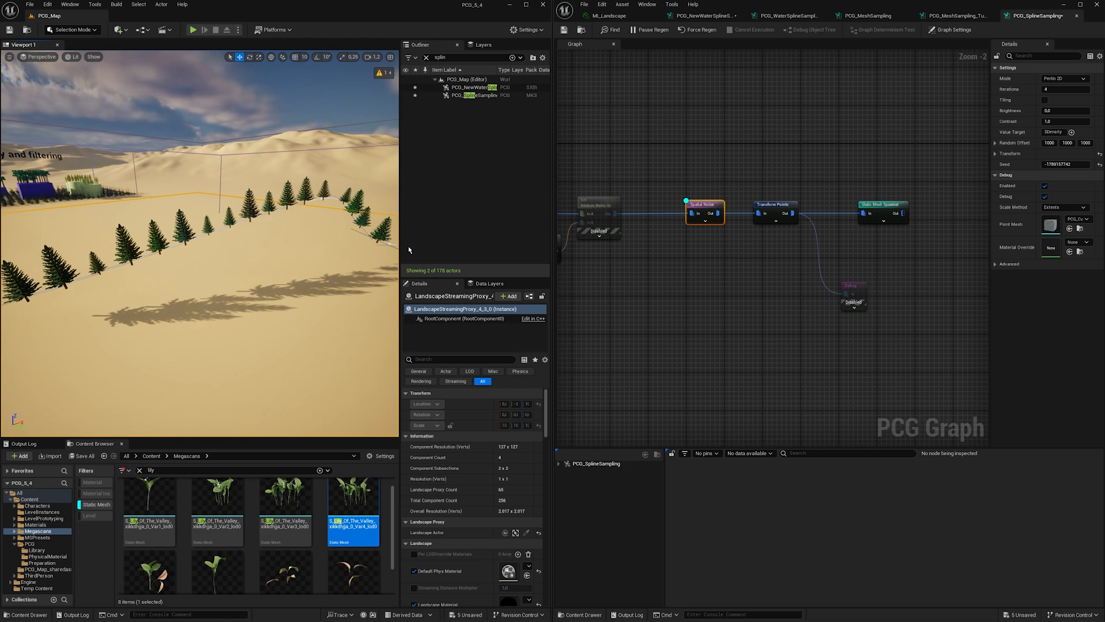
{"action": "right_click_drag", "start_coordinate": [345, 249], "coordinate": [327, 255]}
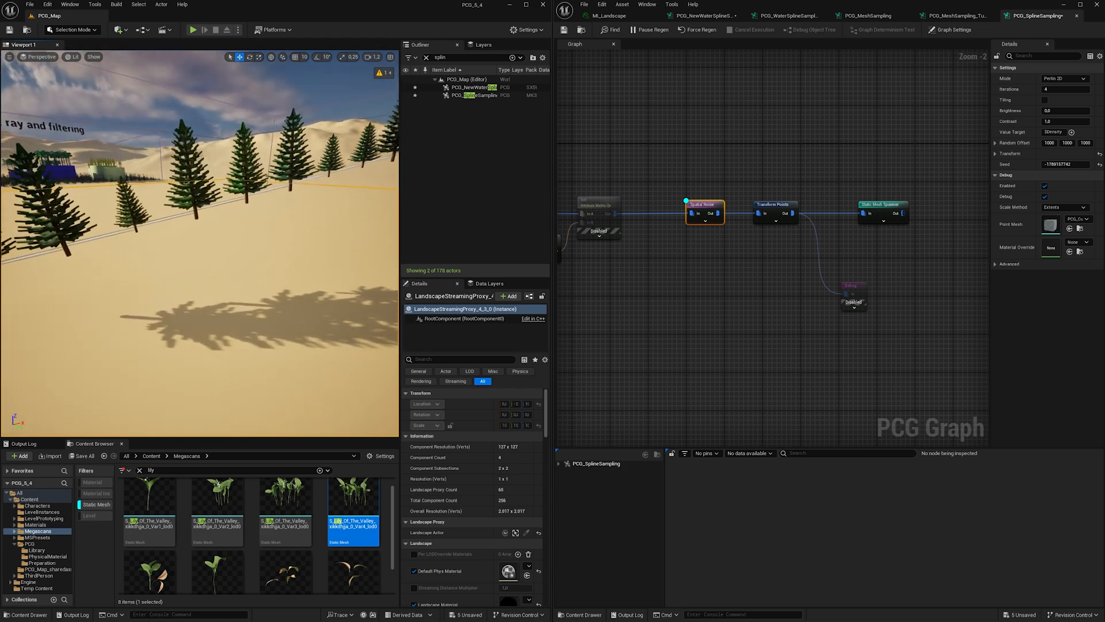
{"action": "right_click_drag", "start_coordinate": [161, 238], "coordinate": [192, 292]}
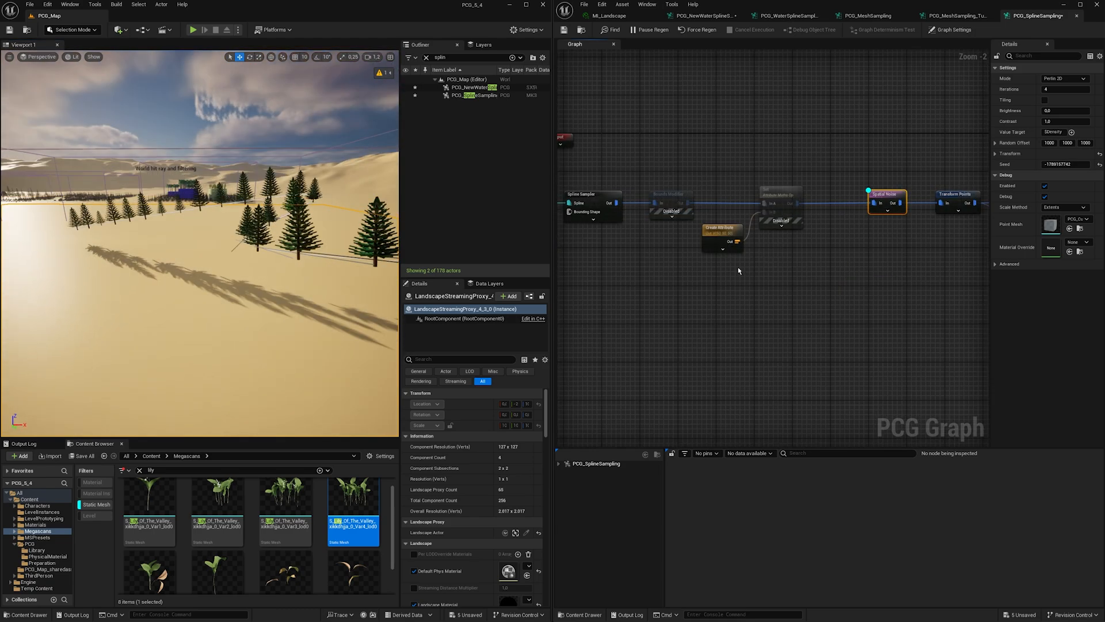
Re-enable the Bounds Modifier and Set nodes and review the Bounds Modifier's minimum and maximum bounds
{"action": "scroll", "coordinate": [739, 270], "scroll_direction": "up", "scroll_amount": 1}
{"action": "right_click_drag", "start_coordinate": [740, 270], "coordinate": [823, 290]}
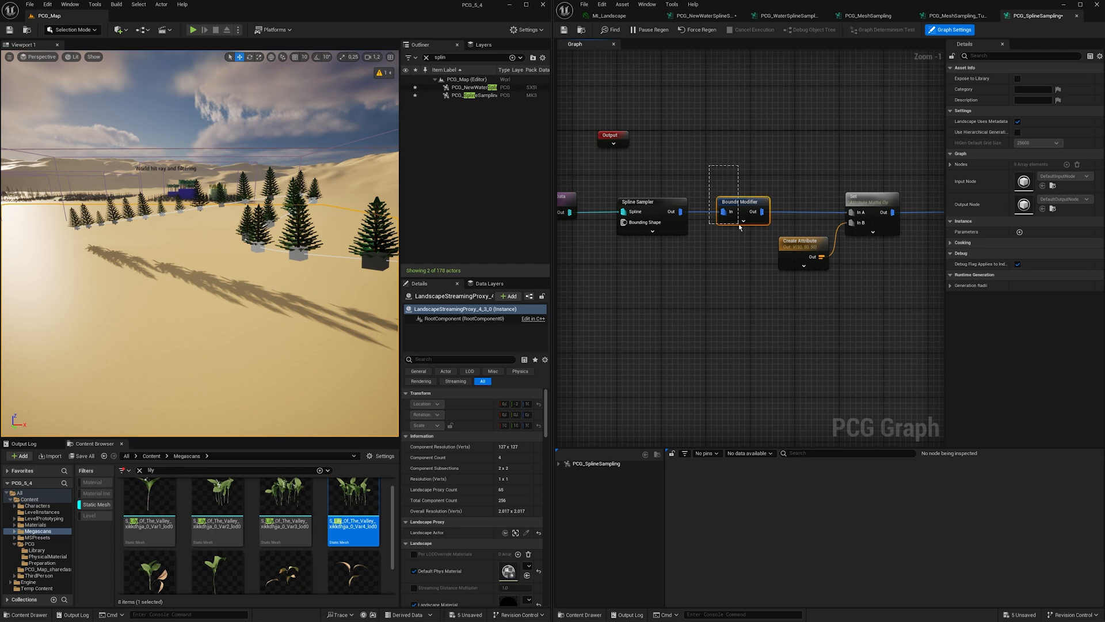
{"action": "left_click_drag", "start_coordinate": [740, 228], "coordinate": [741, 228]}
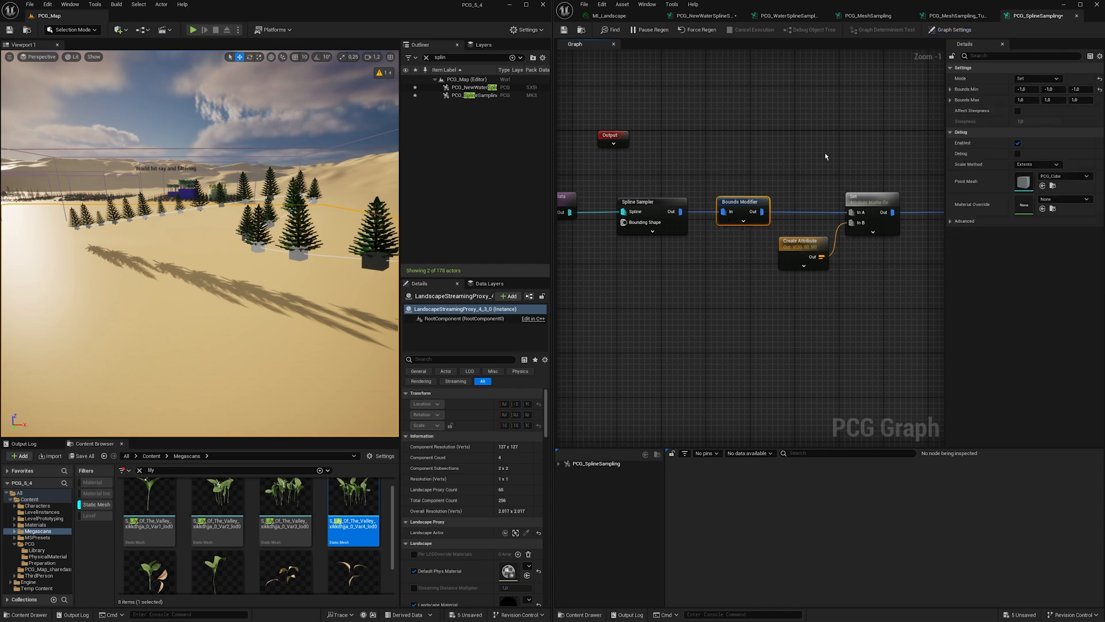
{"action": "right_click_drag", "start_coordinate": [825, 156], "coordinate": [816, 156]}
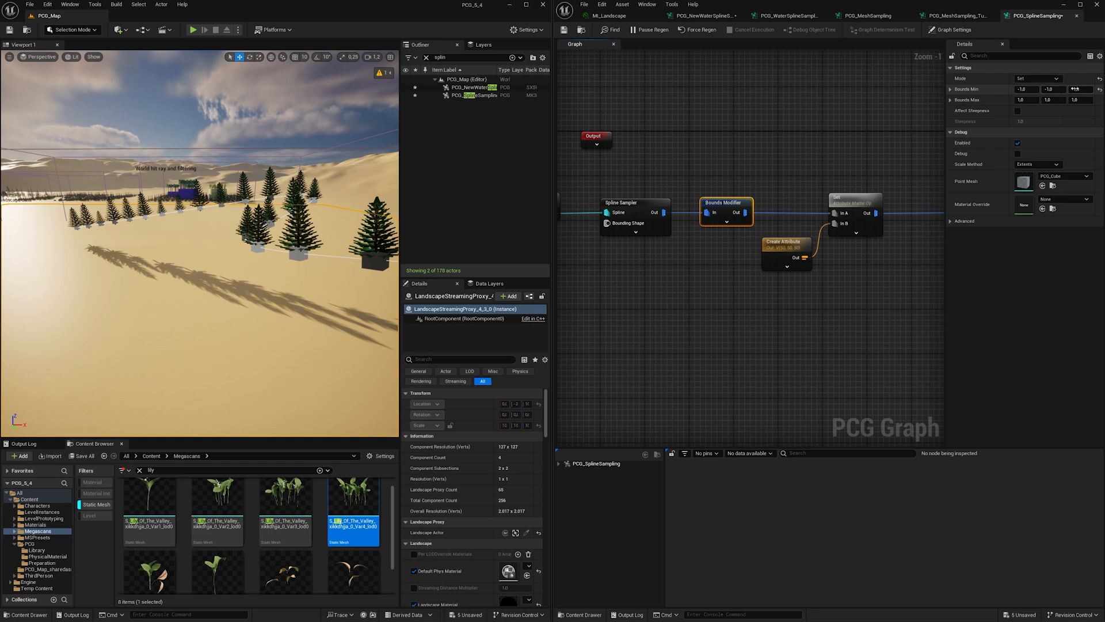
{"action": "right_click_drag", "start_coordinate": [813, 169], "coordinate": [760, 168]}
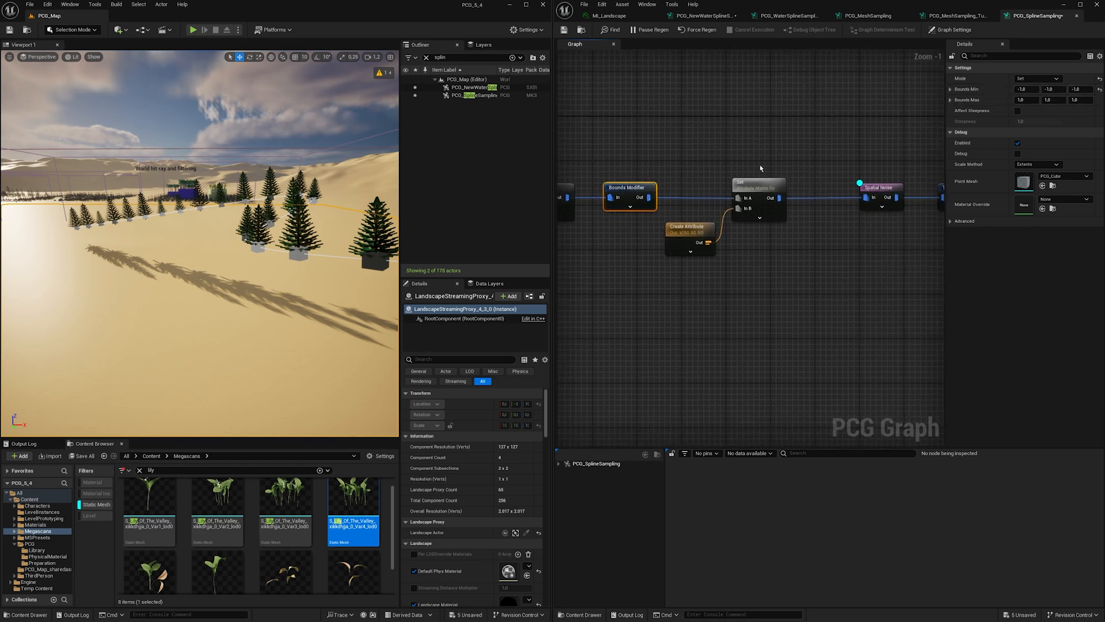
Examine the Set node's $Scale input and output settings and the vector supplied by the Create Attribute node
{"action": "left_click_drag", "start_coordinate": [797, 207], "coordinate": [800, 223]}
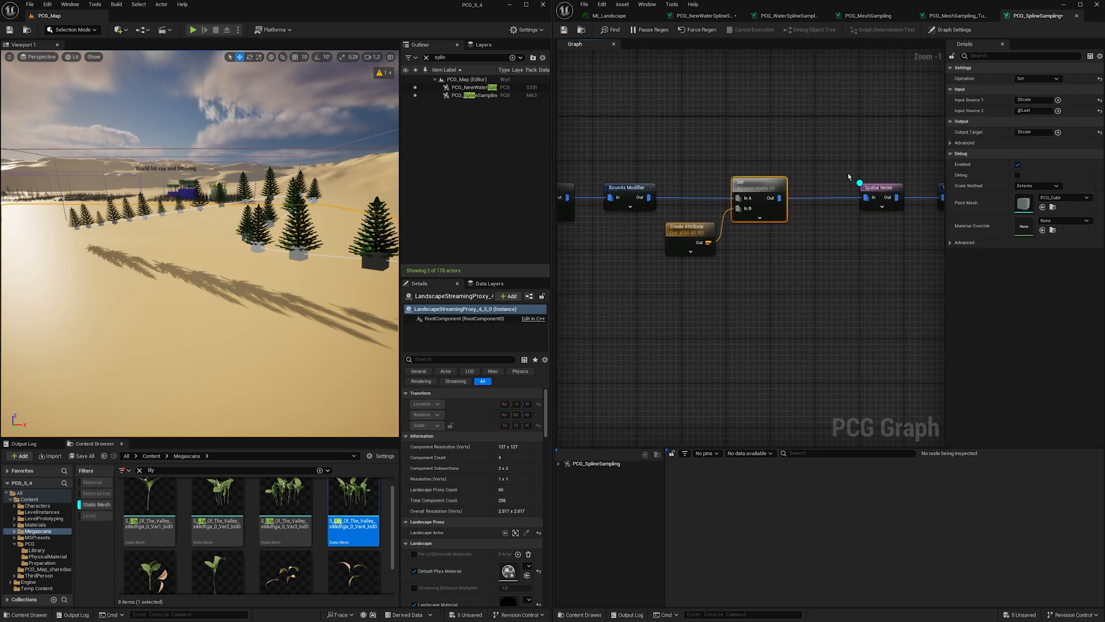
{"action": "right_click_drag", "start_coordinate": [791, 161], "coordinate": [779, 156]}
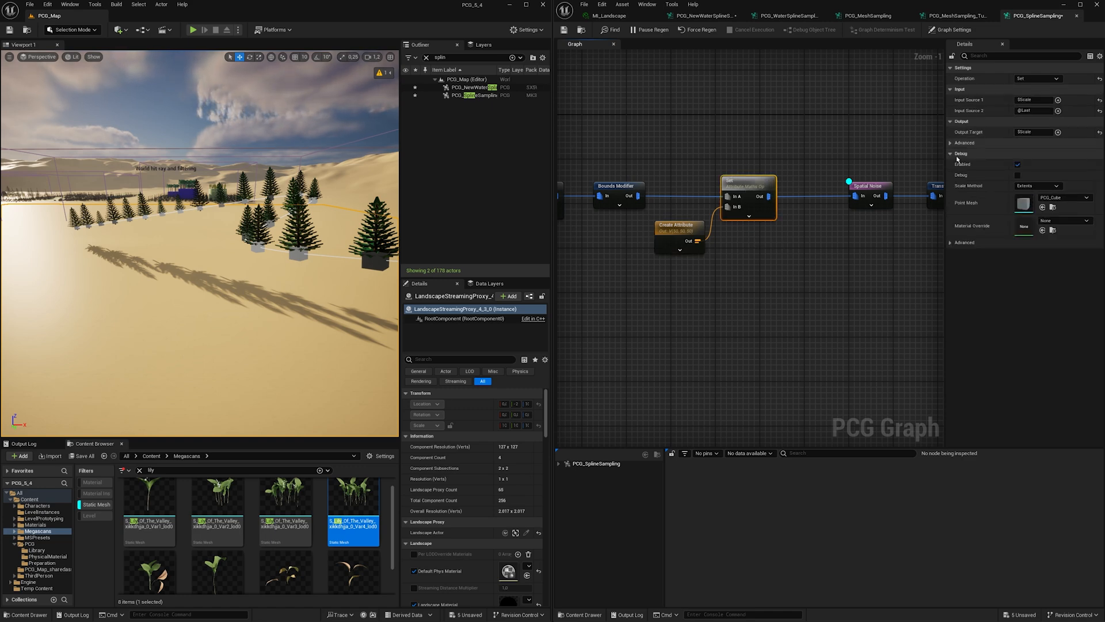
{"action": "left_click", "coordinate": [682, 234]}
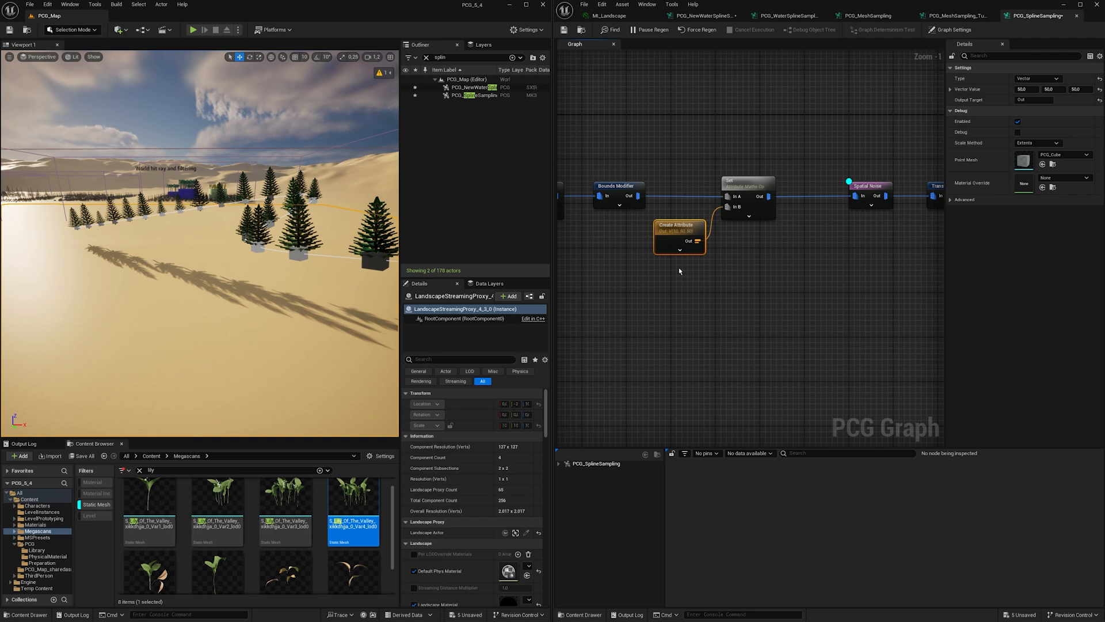
{"action": "left_click_drag", "start_coordinate": [682, 230], "coordinate": [769, 196]}
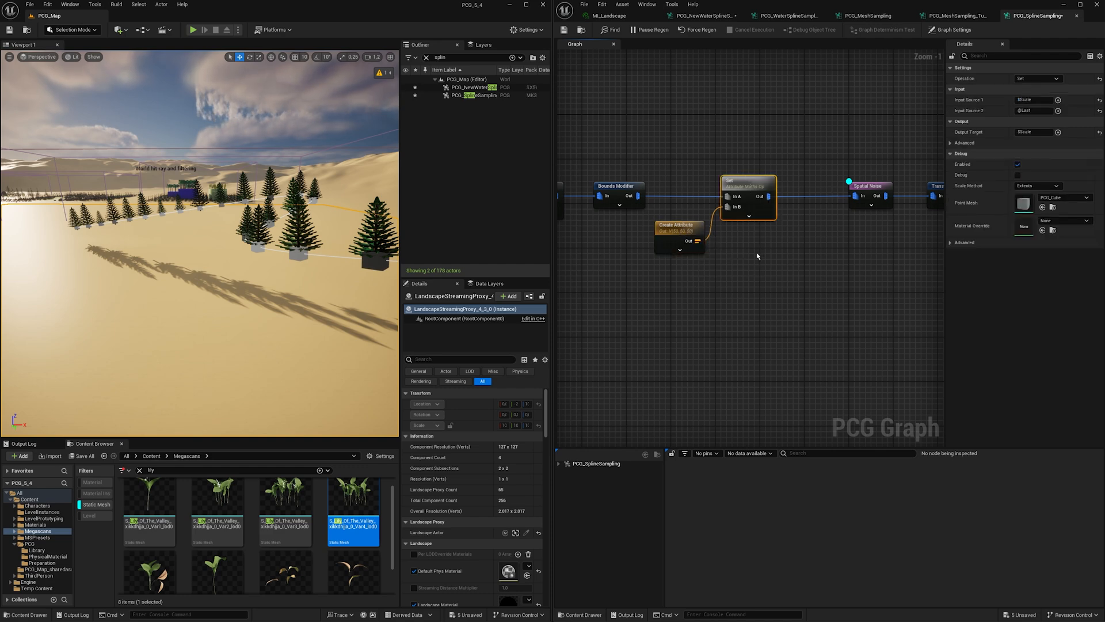
Try a vector value of 25 on the Create Attribute node, restore it to 50, and compare the debug cubes
{"action": "left_click", "coordinate": [669, 226]}
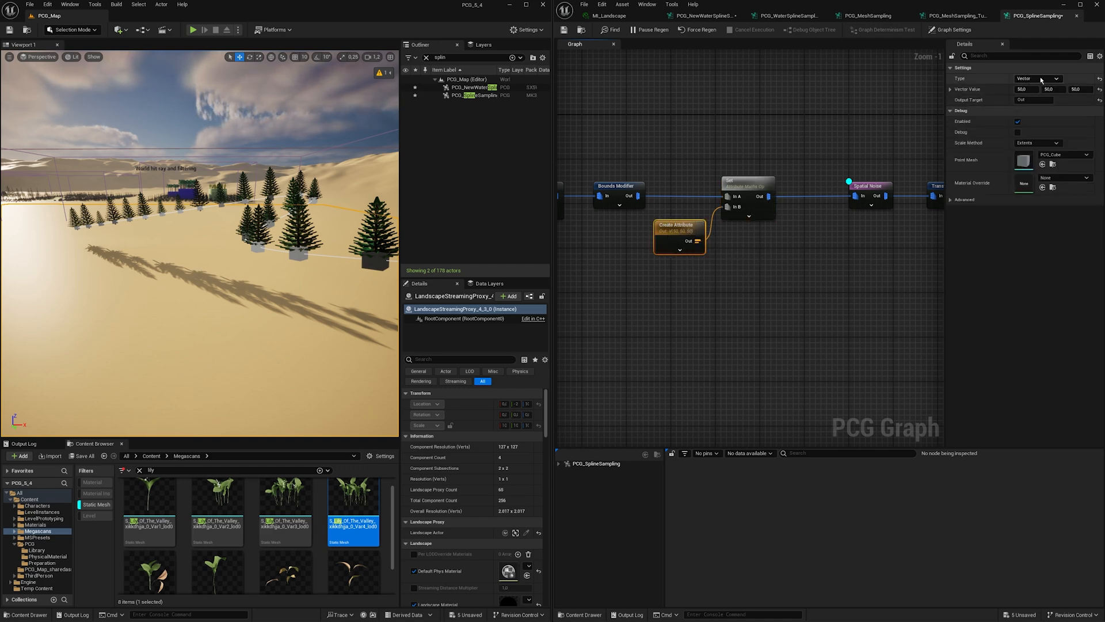
{"action": "key", "text": "w"}
{"action": "right_click_drag", "start_coordinate": [199, 242], "coordinate": [247, 243]}
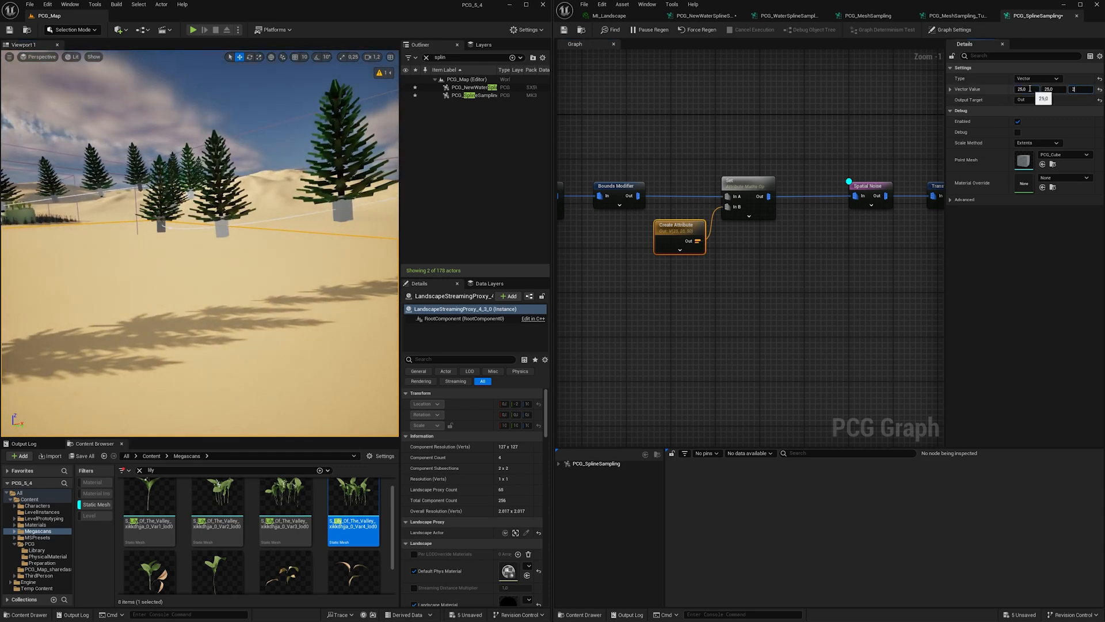
{"action": "key", "text": "a"}
{"action": "right_click_drag", "start_coordinate": [199, 243], "coordinate": [297, 239]}
{"action": "key", "text": "s"}
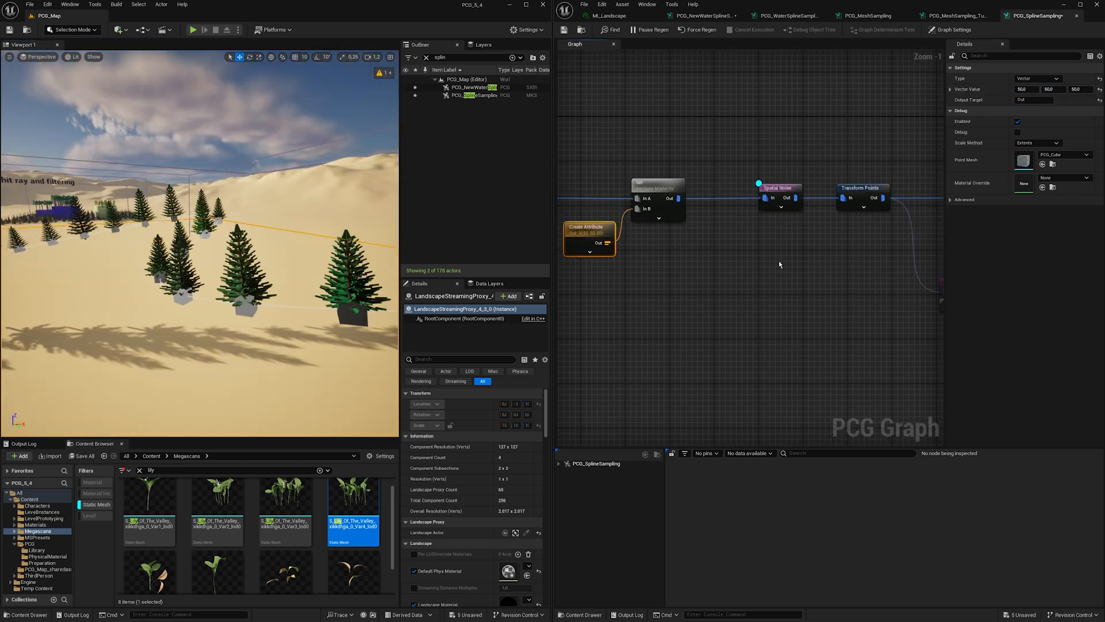
Examine the Spatial Noise node's settings and view its debug cubes along the row of trees
{"action": "right_click_drag", "start_coordinate": [779, 264], "coordinate": [738, 244]}
{"action": "left_click", "coordinate": [702, 189]}
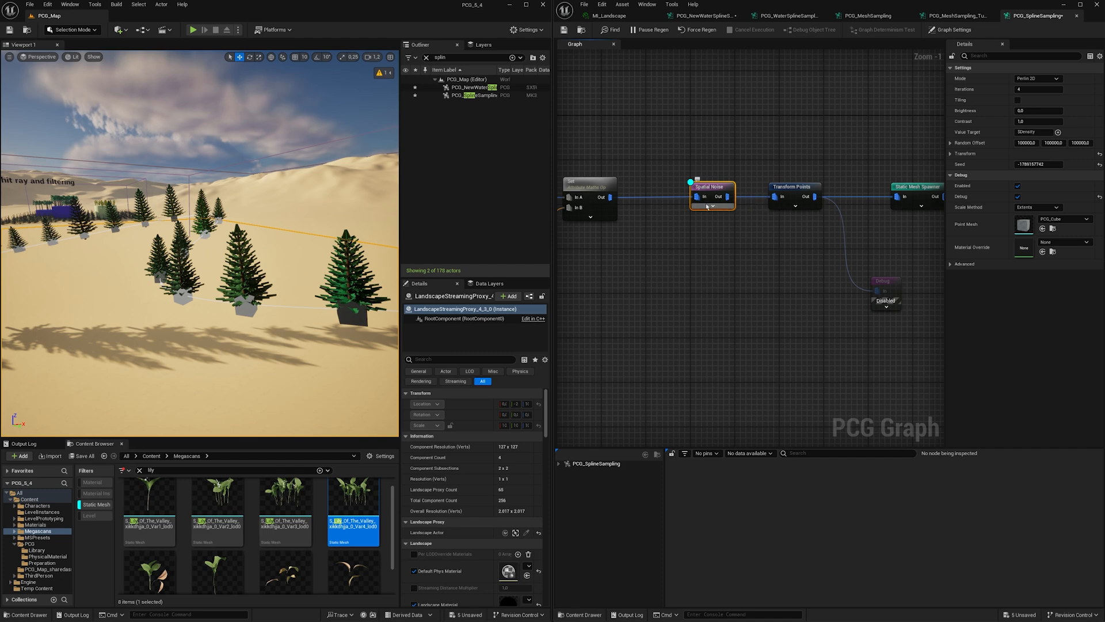
{"action": "key", "text": "e"}
{"action": "key", "text": "w"}
{"action": "right_click_drag", "start_coordinate": [272, 277], "coordinate": [242, 277]}
{"action": "key", "text": "e"}
{"action": "key", "text": "s"}
{"action": "key", "text": "w"}
{"action": "key", "text": "s"}
{"action": "key", "text": "w"}
{"action": "key", "text": "s"}
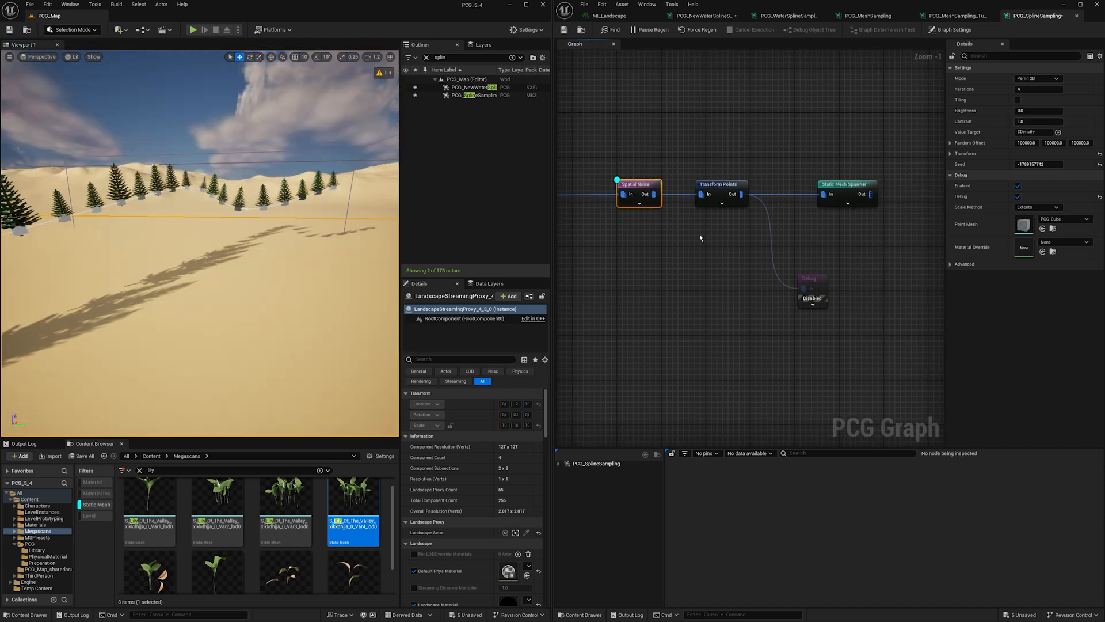
Toggle the Static Mesh Spawner off and back on to view the noise-shaded debug cubes without trees
{"action": "left_click_drag", "start_coordinate": [712, 164], "coordinate": [712, 163]}
{"action": "left_click", "coordinate": [856, 190]}
{"action": "key", "text": "e"}
{"action": "key", "text": "e"}
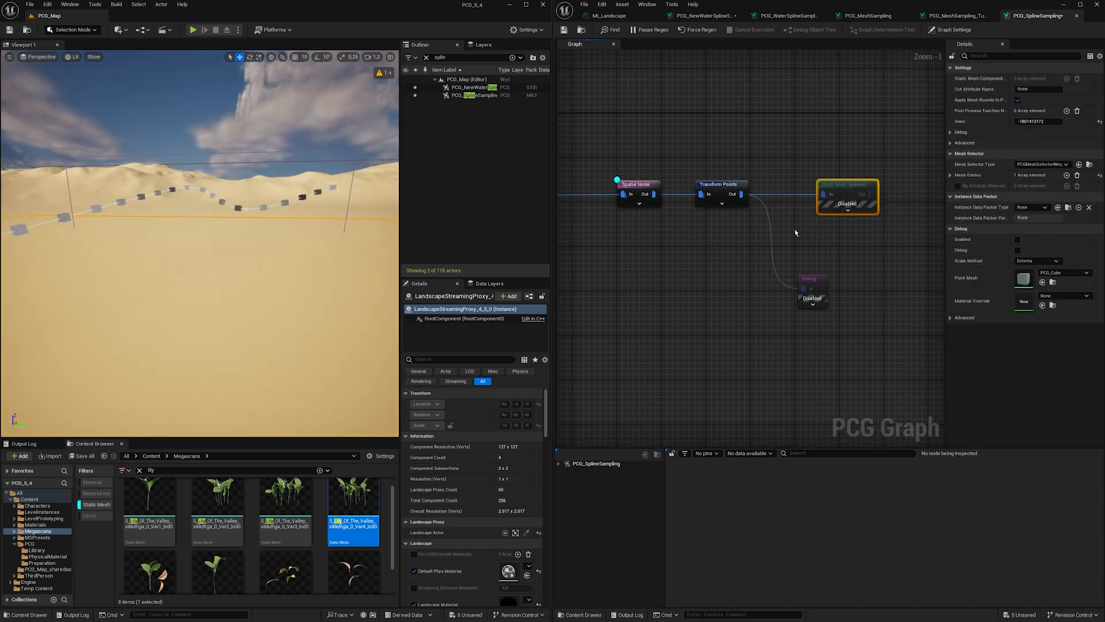
Toggle the Transform Points node off and back on to compare its effect on the tree scale
{"action": "left_click", "coordinate": [720, 190]}
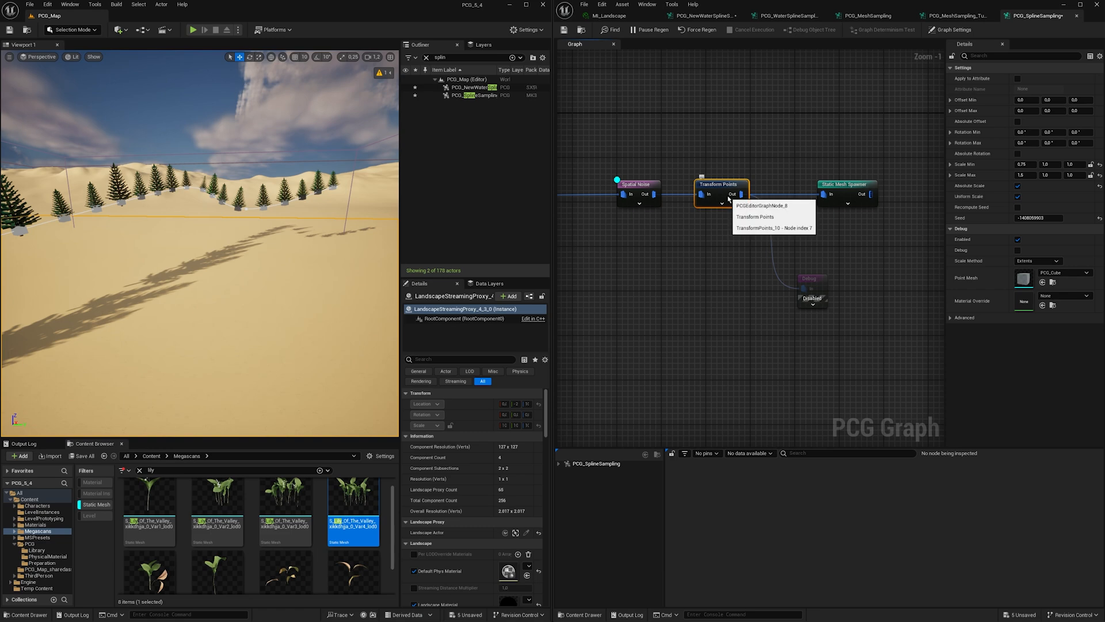
{"action": "key", "text": "e"}
{"action": "key", "text": "e"}
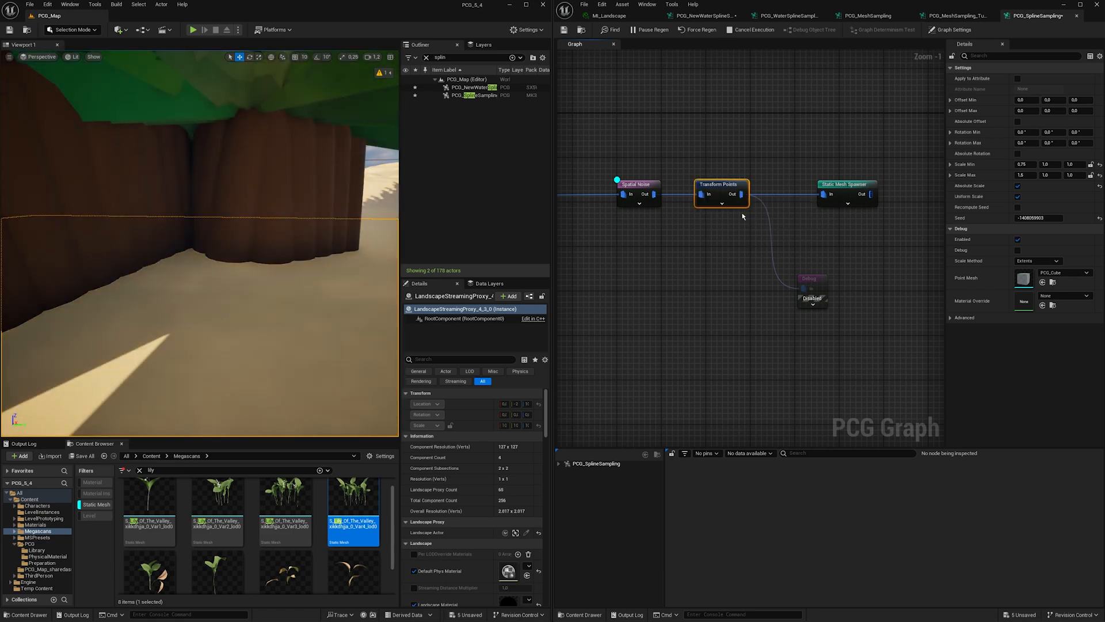
{"action": "right_click_drag", "start_coordinate": [712, 169], "coordinate": [858, 179]}
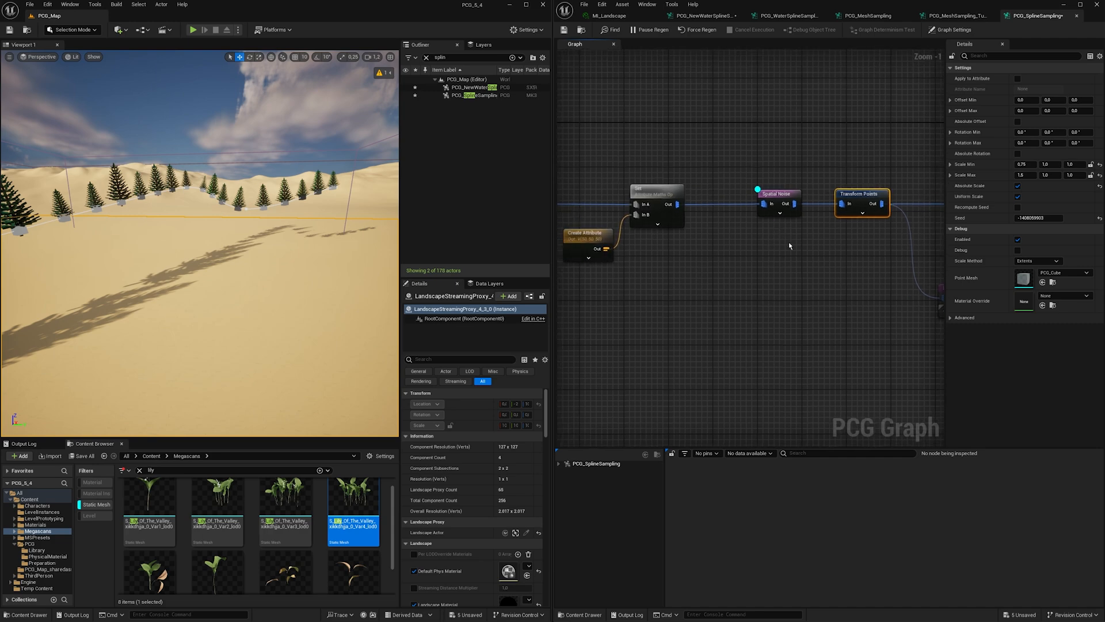
Switch the debug display from the Spatial Noise node to the Set node and view the points in the level
{"action": "left_click", "coordinate": [759, 194]}
{"action": "right_click_drag", "start_coordinate": [797, 247], "coordinate": [740, 243]}
{"action": "scroll", "coordinate": [762, 244], "scroll_direction": "down", "scroll_amount": 1}
{"action": "right_click_drag", "start_coordinate": [662, 238], "coordinate": [781, 244]}
{"action": "left_click", "coordinate": [726, 199]}
{"action": "right_click_drag", "start_coordinate": [258, 217], "coordinate": [243, 172]}
{"action": "left_click", "coordinate": [213, 219]}
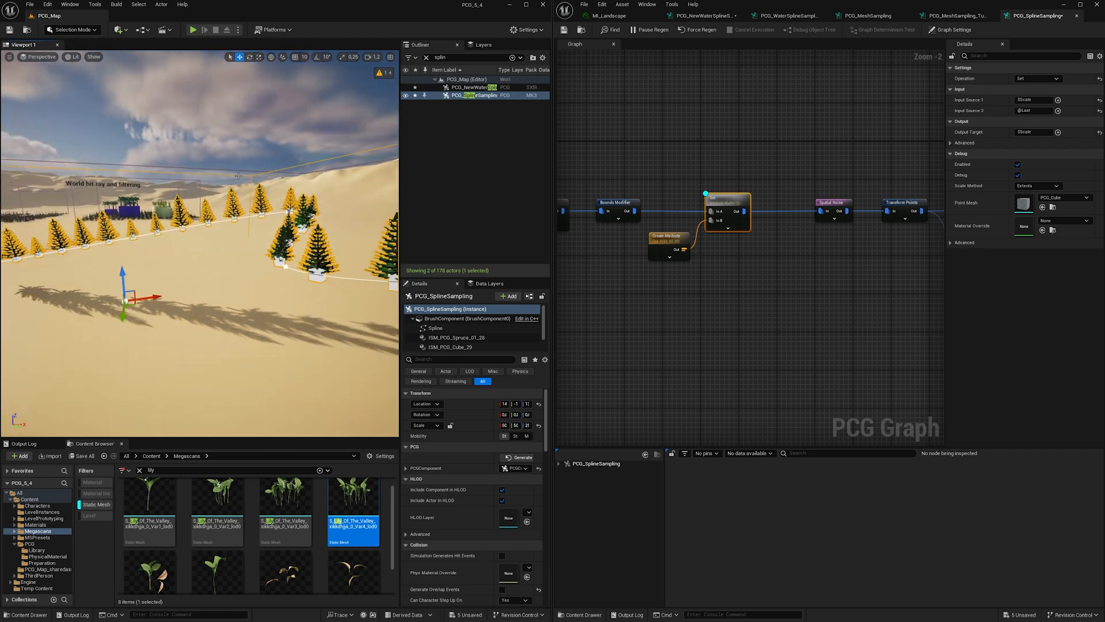
{"action": "left_click", "coordinate": [243, 172]}
{"action": "scroll", "coordinate": [242, 172], "scroll_direction": "down", "scroll_amount": 2}
{"action": "scroll", "coordinate": [243, 172], "scroll_direction": "down", "scroll_amount": 1}
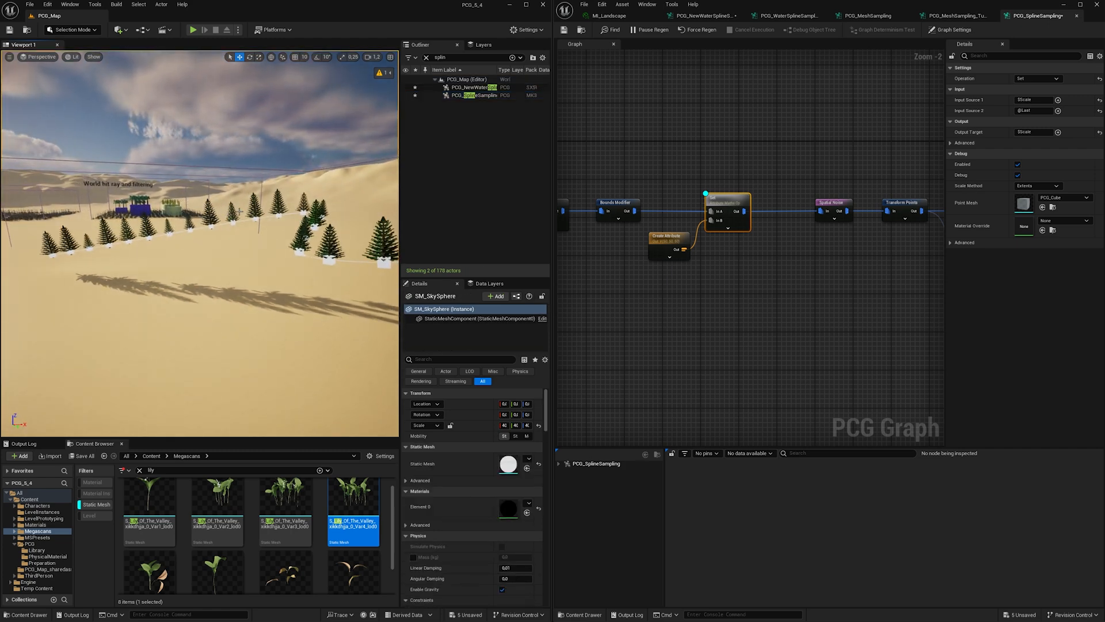
Toggle the Spline Sampler, Bounds Modifier and Set nodes while watching the level, and select the Static Mesh Spawner
{"action": "scroll", "coordinate": [239, 212], "scroll_direction": "up", "scroll_amount": 2}
{"action": "left_click", "coordinate": [691, 212]}
{"action": "key", "text": "e"}
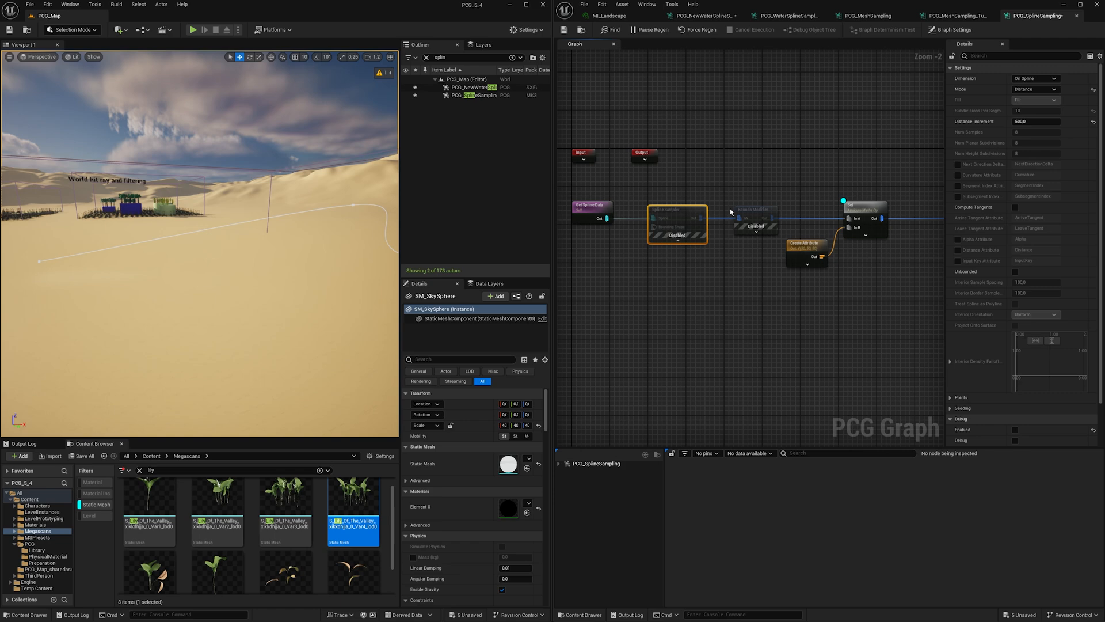
{"action": "key", "text": "e"}
{"action": "left_click_drag", "start_coordinate": [744, 176], "coordinate": [776, 229]}
{"action": "key", "text": "e"}
{"action": "right_click_drag", "start_coordinate": [804, 185], "coordinate": [757, 179]}
{"action": "left_click_drag", "start_coordinate": [806, 207], "coordinate": [817, 210]}
{"action": "key", "text": "e"}
{"action": "right_click_drag", "start_coordinate": [844, 165], "coordinate": [575, 160]}
{"action": "left_click_drag", "start_coordinate": [714, 171], "coordinate": [751, 223]}
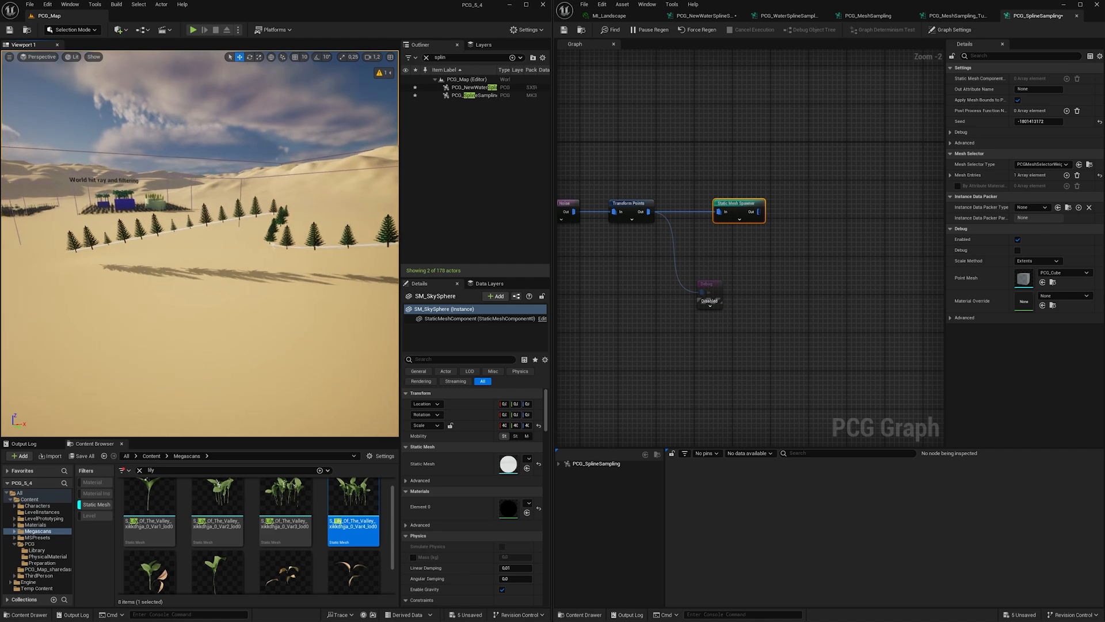
Examine the spacing and scale of the trees along the spline in the level from close up and from a distance
{"action": "right_click_drag", "start_coordinate": [260, 259], "coordinate": [274, 258]}
{"action": "right_click_drag", "start_coordinate": [594, 261], "coordinate": [745, 250]}
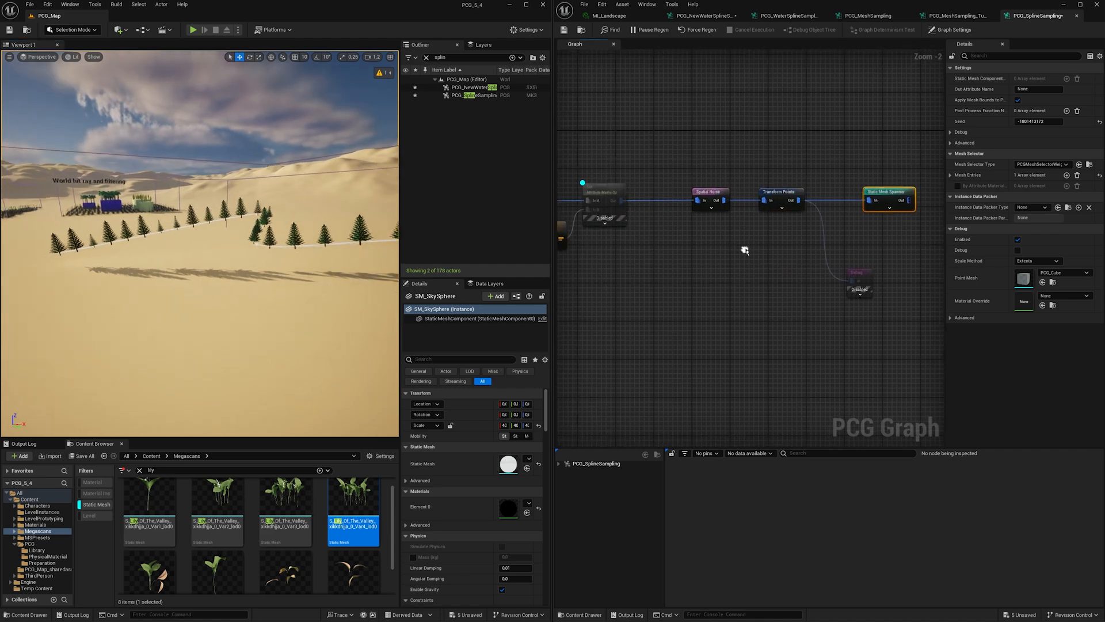
{"action": "right_click_drag", "start_coordinate": [638, 235], "coordinate": [694, 239]}
{"action": "key", "text": "w"}
{"action": "right_click_drag", "start_coordinate": [260, 242], "coordinate": [108, 338]}
{"action": "right_click_drag", "start_coordinate": [158, 276], "coordinate": [204, 286]}
{"action": "key", "text": "a"}
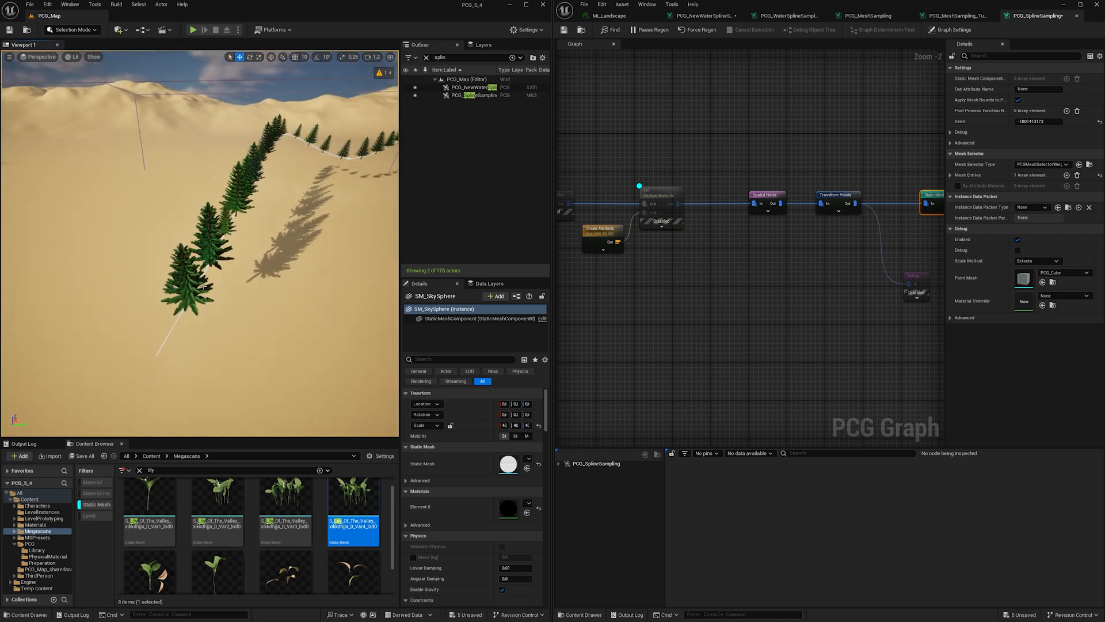
{"action": "right_click_drag", "start_coordinate": [229, 239], "coordinate": [287, 235]}
{"action": "key", "text": "s"}
{"action": "key", "text": "d"}
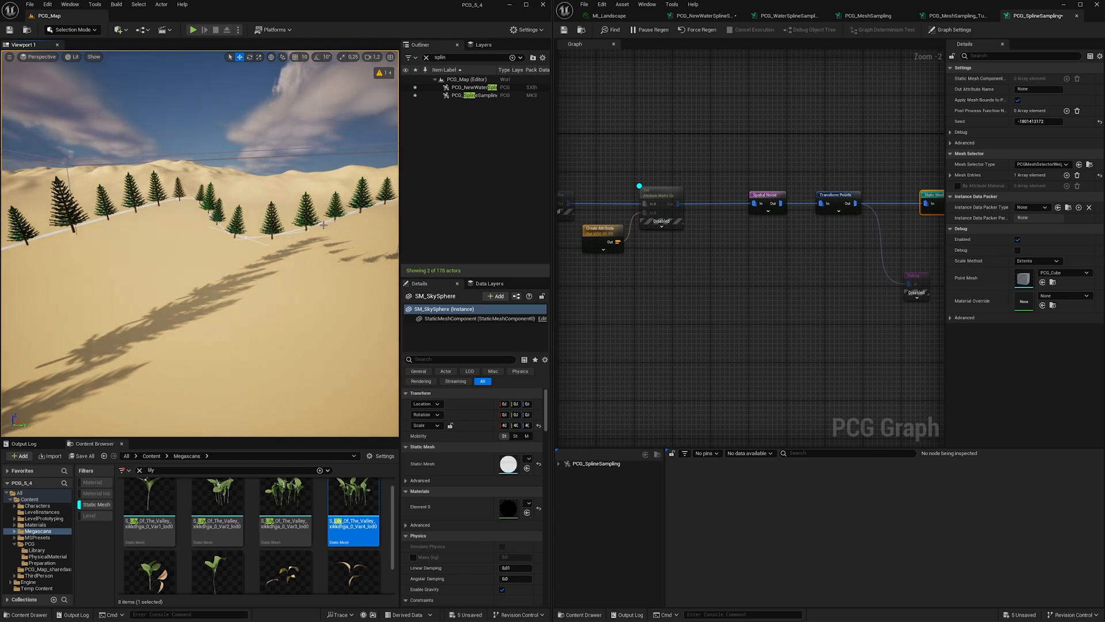
{"action": "key", "text": "d"}
{"action": "right_click_drag", "start_coordinate": [295, 226], "coordinate": [260, 219]}
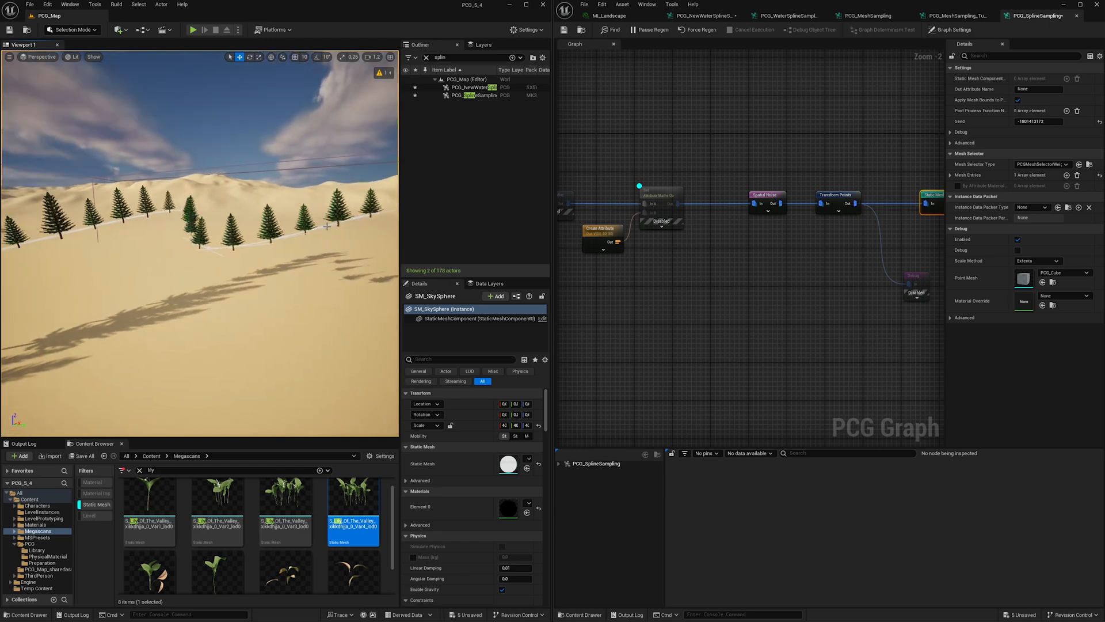
Re-enable the disabled Bounds Modifier and Set nodes together in the spline sampling graph and check the trees in the level
{"action": "right_click_drag", "start_coordinate": [769, 248], "coordinate": [842, 239]}
{"action": "left_click_drag", "start_coordinate": [741, 196], "coordinate": [752, 197]}
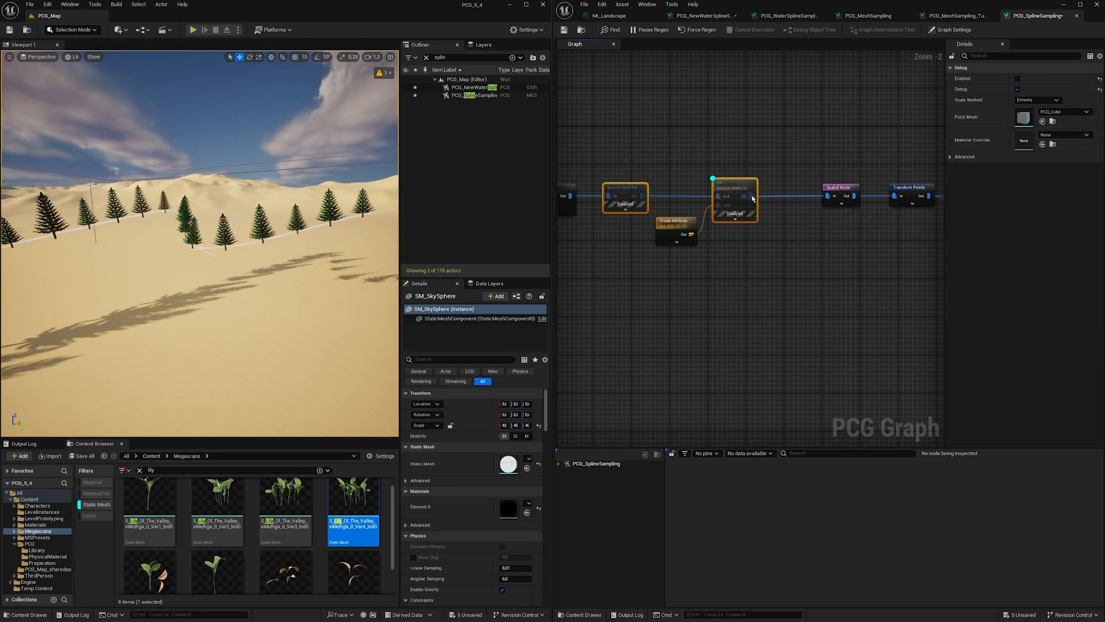
{"action": "key", "text": "e"}
{"action": "right_click_drag", "start_coordinate": [300, 230], "coordinate": [231, 213]}
{"action": "key", "text": "d"}
{"action": "mouse_move", "coordinate": [310, 281]}
{"action": "right_mouse_down"}
{"action": "mouse_move", "coordinate": [340, 281]}
{"action": "mouse_move", "coordinate": [309, 282]}
{"action": "right_mouse_up"}
{"action": "right_click_drag", "start_coordinate": [783, 248], "coordinate": [681, 259]}
Survey the level from the spline trees across to the cluster of overgrown boulders
{"action": "right_click_drag", "start_coordinate": [269, 259], "coordinate": [181, 276]}
{"action": "key", "text": "d"}
{"action": "key", "text": "e"}
{"action": "key", "text": "d"}
{"action": "right_click_drag", "start_coordinate": [297, 270], "coordinate": [193, 245]}
{"action": "key", "text": "d"}
{"action": "key", "text": "w"}
{"action": "key", "text": "d"}
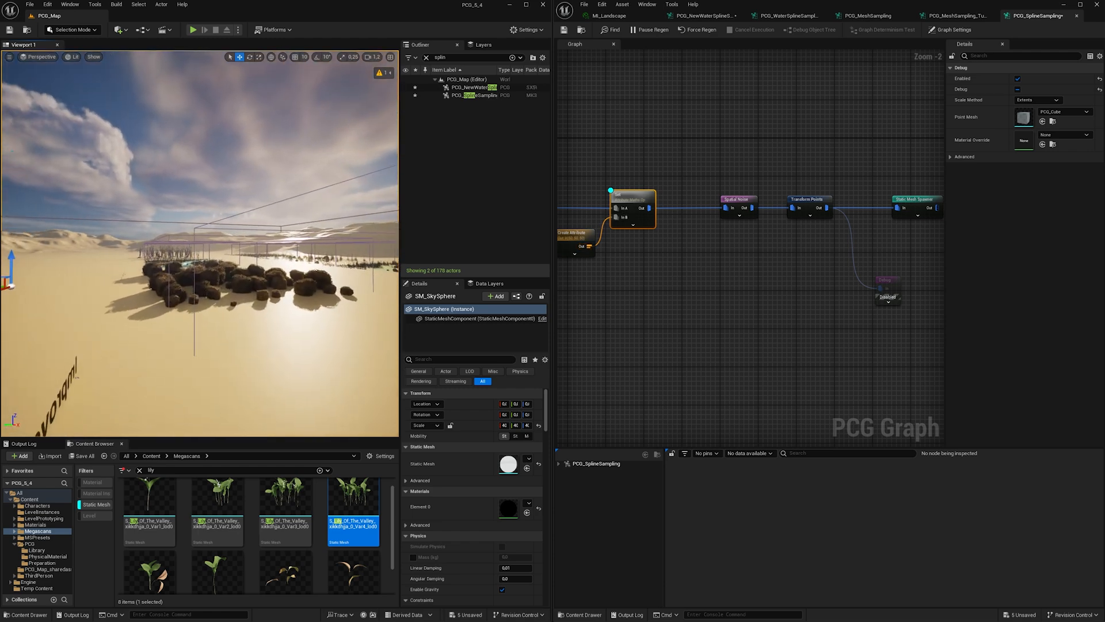